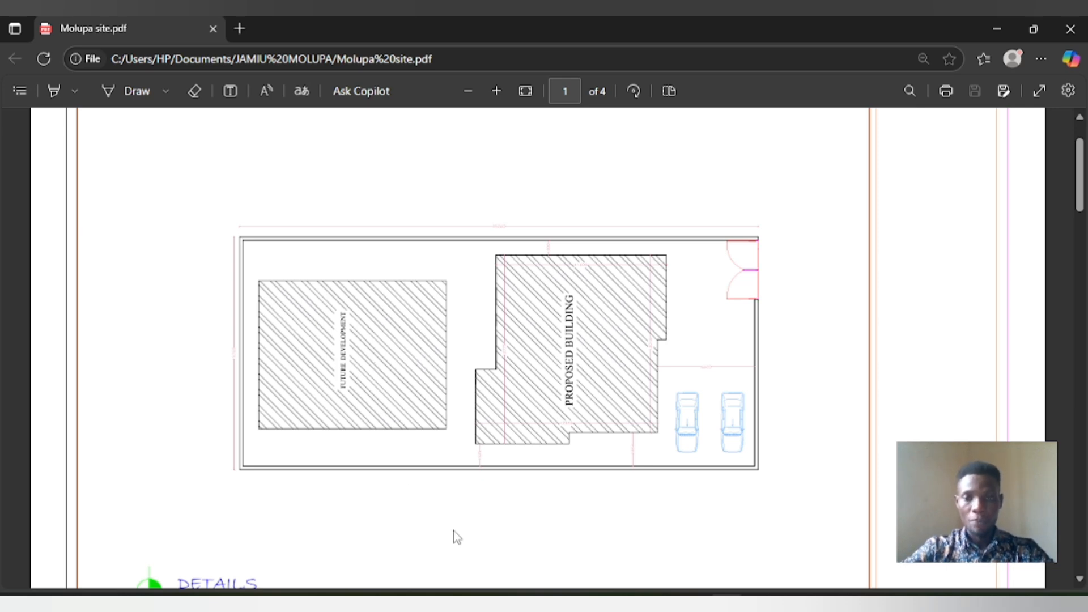
# Review the site plan on page 1 and an enlarged view of the floor plan on page 2 of the Molupa site PDF.
pyautogui.scroll(-2, 290, 431)
pyautogui.scroll(3, 291, 430)
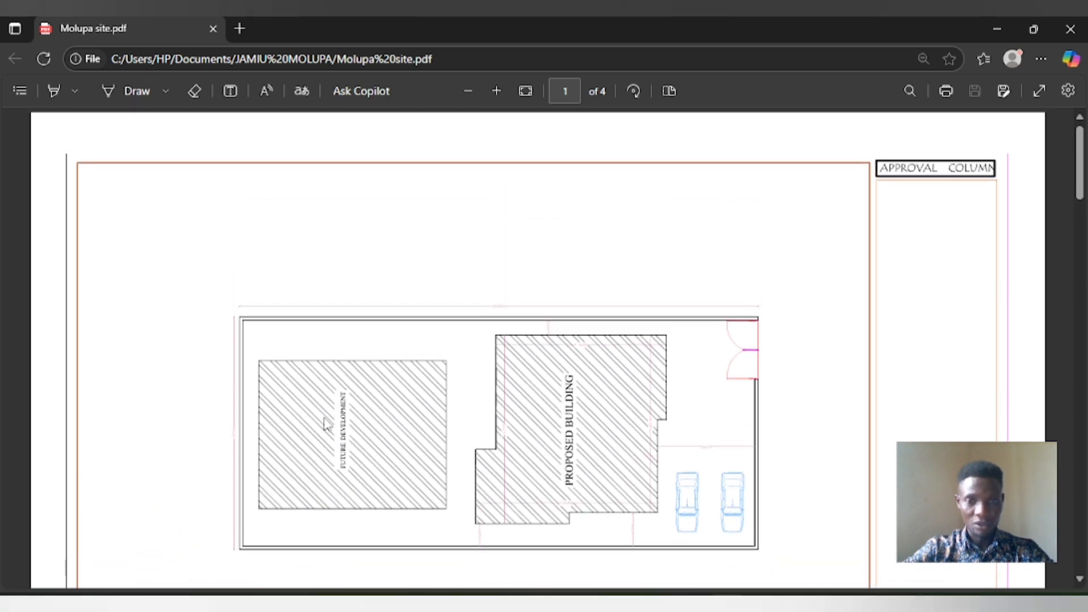
pyautogui.scroll(-2, 745, 371)
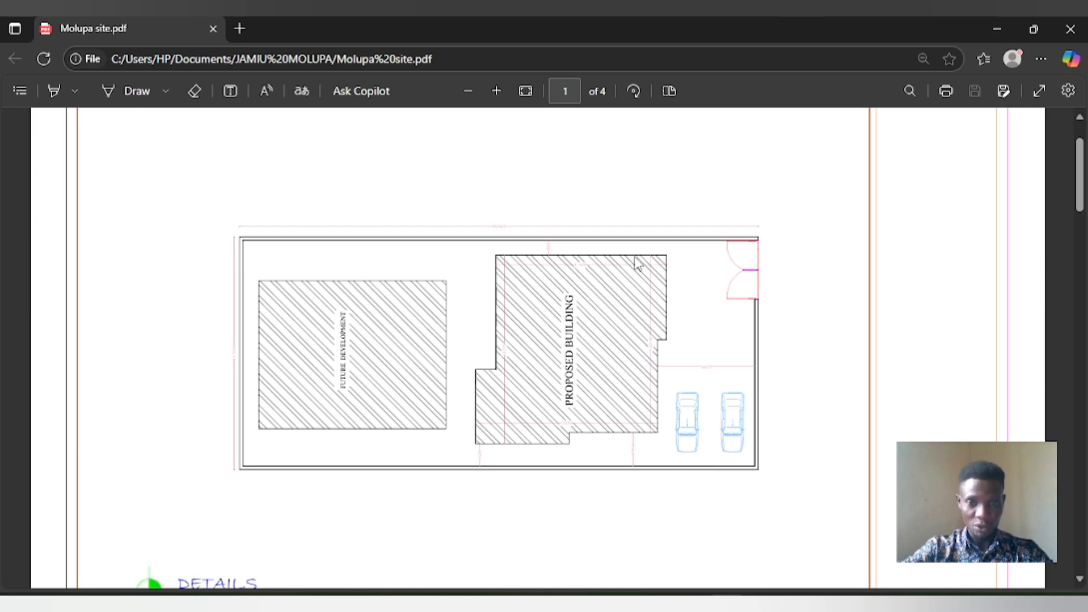
pyautogui.scroll(-4, 537, 329)
pyautogui.scroll(-8, 537, 328)
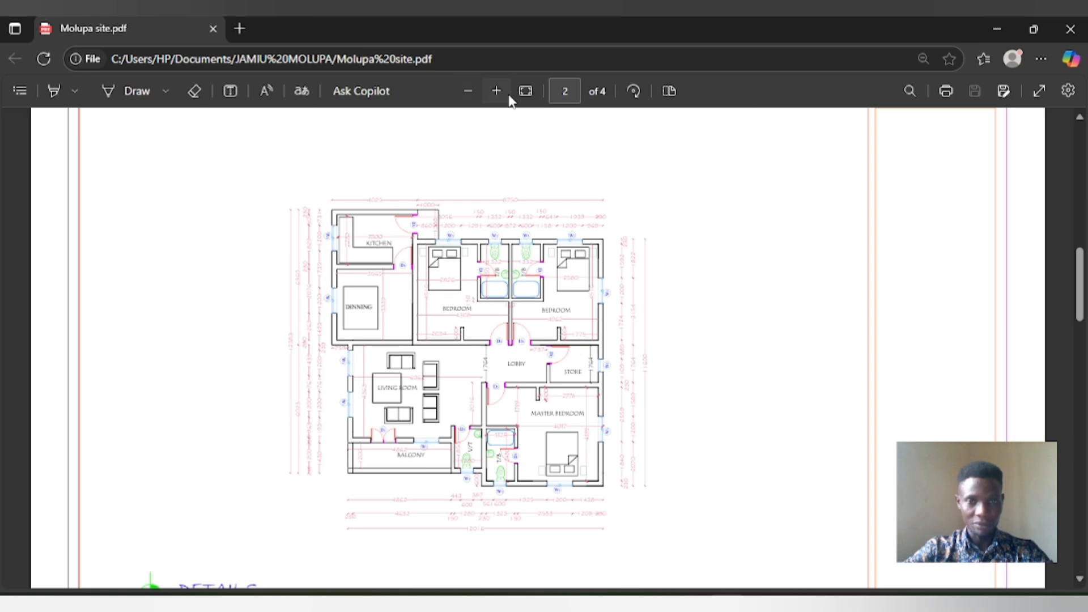
pyautogui.click(496, 91)
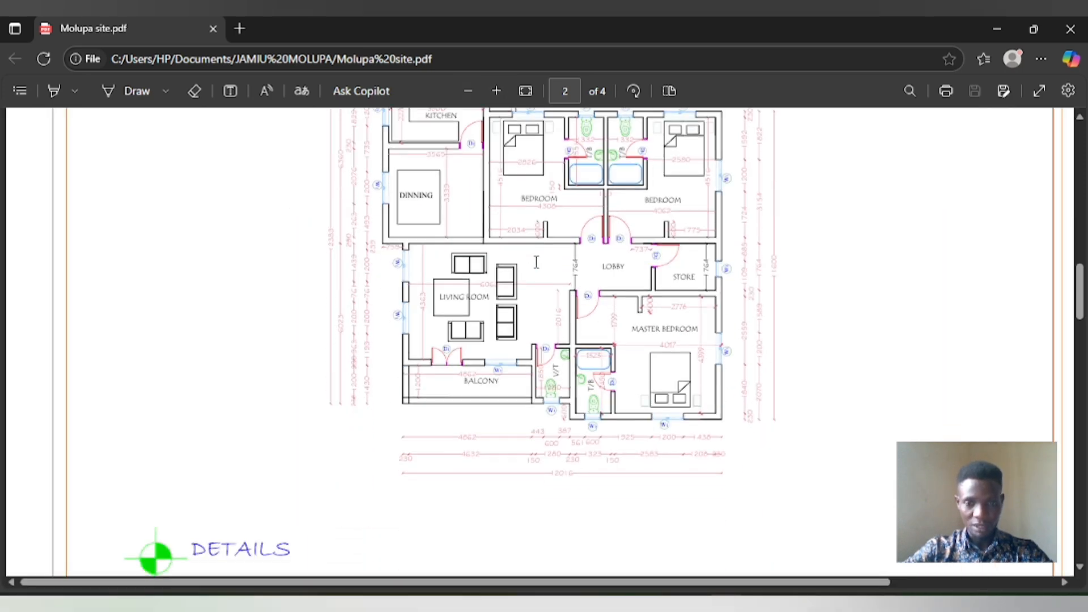
pyautogui.scroll(1, 536, 262)
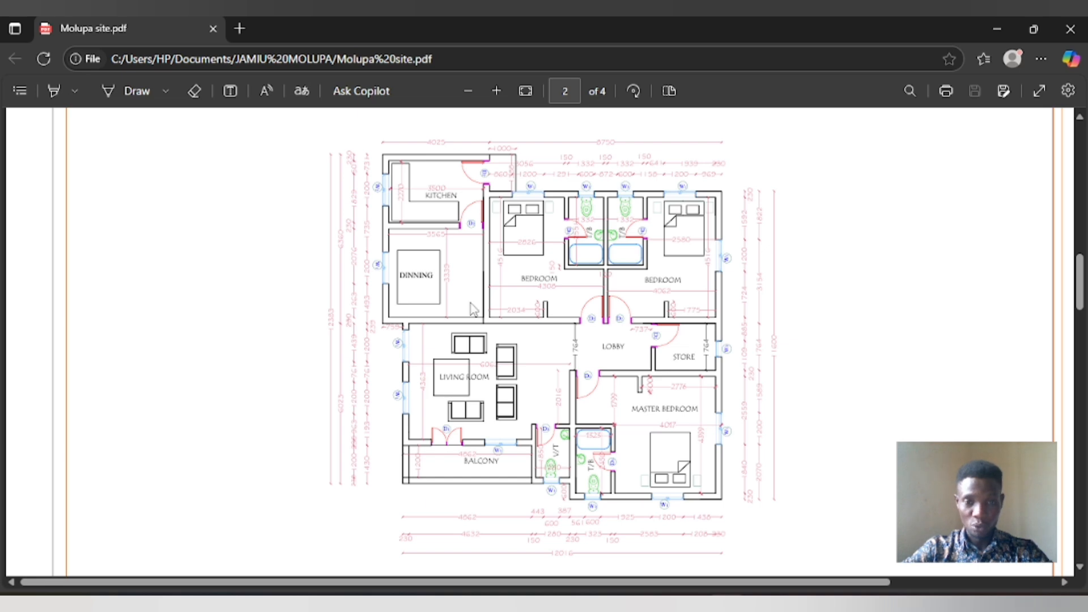
# Examine the foundation plan on page 3 and an enlarged view of Section A-A on page 4.
pyautogui.scroll(-10, 473, 309)
pyautogui.scroll(-2, 472, 309)
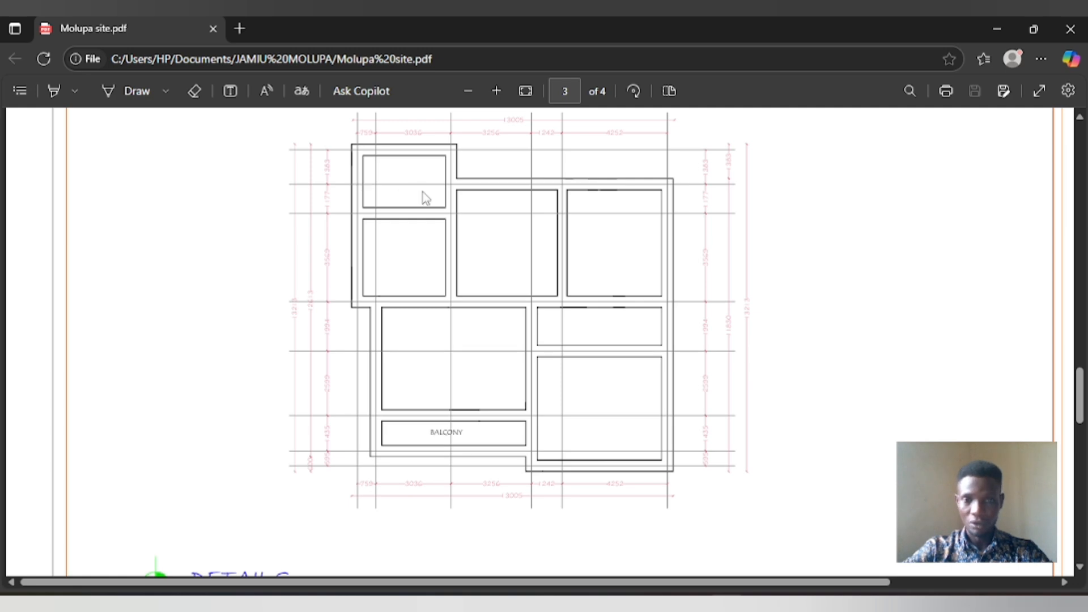
pyautogui.scroll(-10, 469, 287)
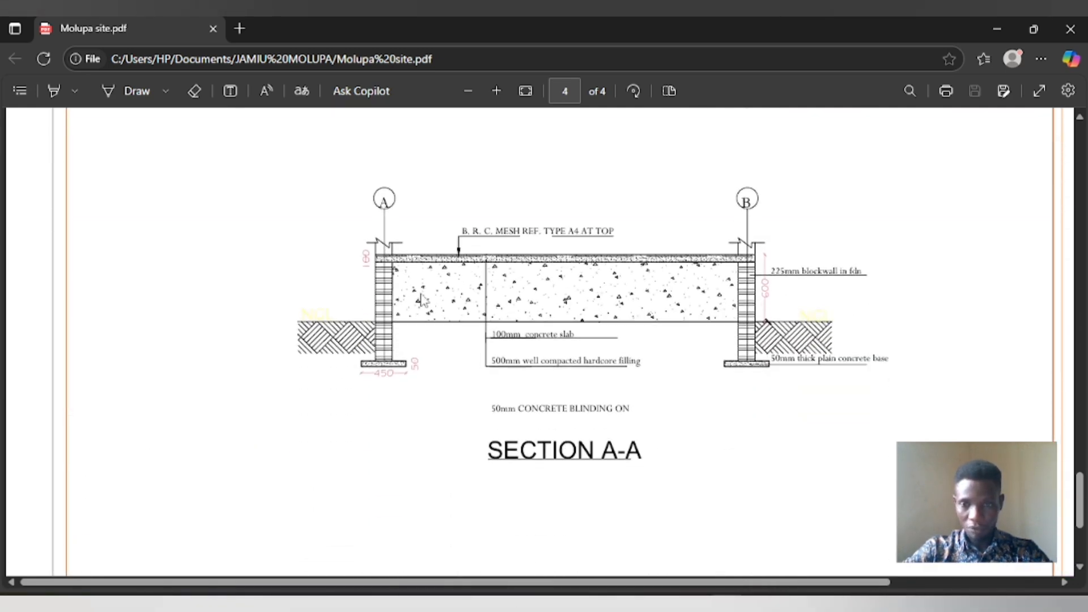
pyautogui.click(485, 86)
pyautogui.moveTo(506, 583); pyautogui.dragTo(603, 583)
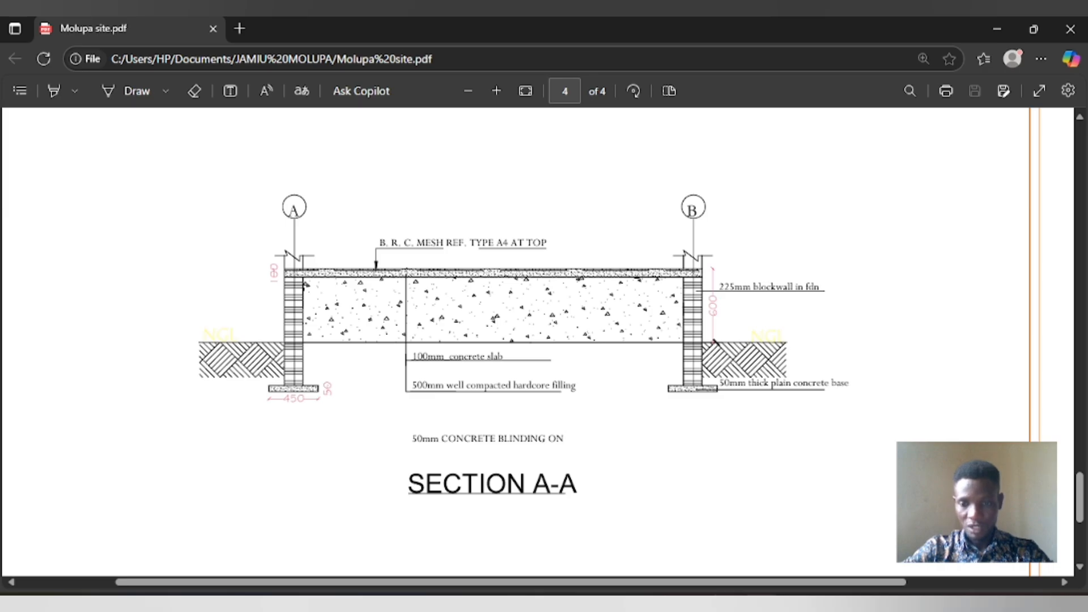
# Switch to the BOQ PREPARATION workbook in Excel and review the preliminaries and sub-structure items on the BILL 1&2 sheet.
pyautogui.hotkey('alt', 'Tab')
pyautogui.scroll(-3, 243, 384)
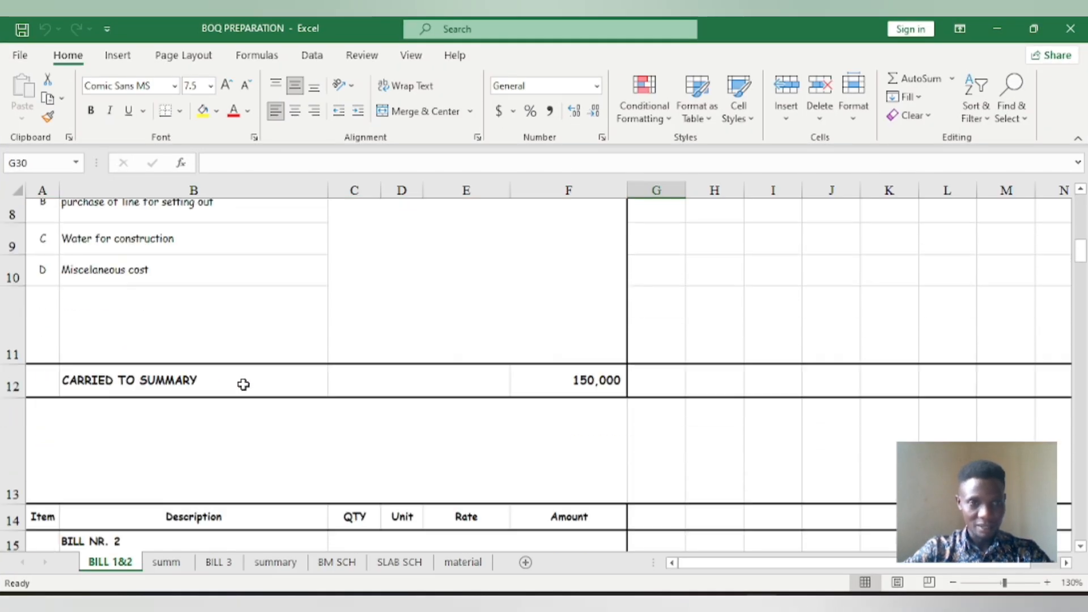
pyautogui.scroll(3, 244, 385)
pyautogui.scroll(-5, 272, 355)
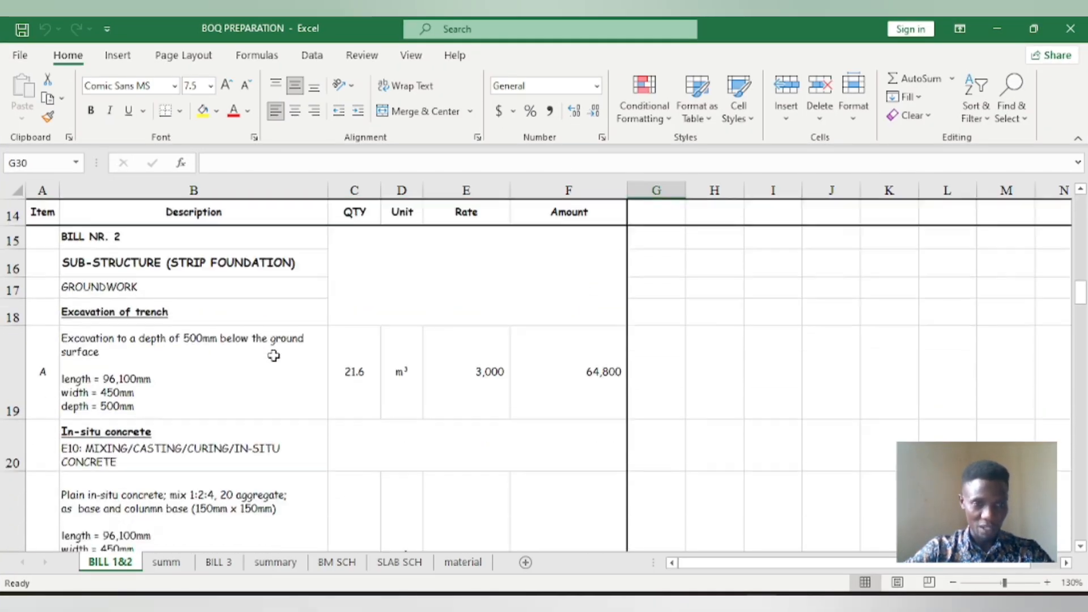
pyautogui.scroll(-10, 273, 356)
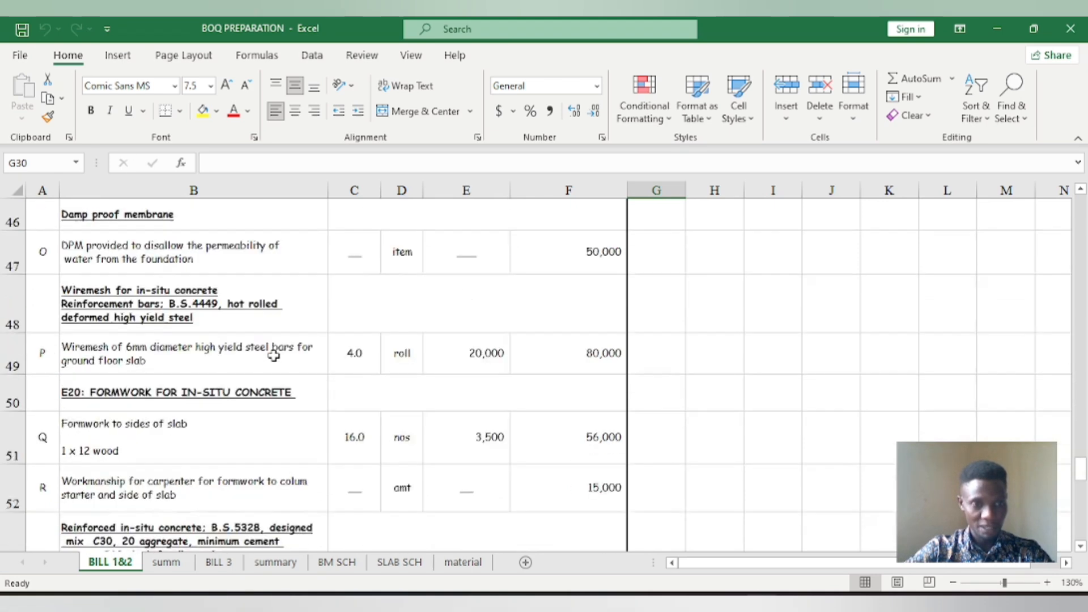
pyautogui.scroll(-4, 274, 355)
pyautogui.scroll(14, 265, 368)
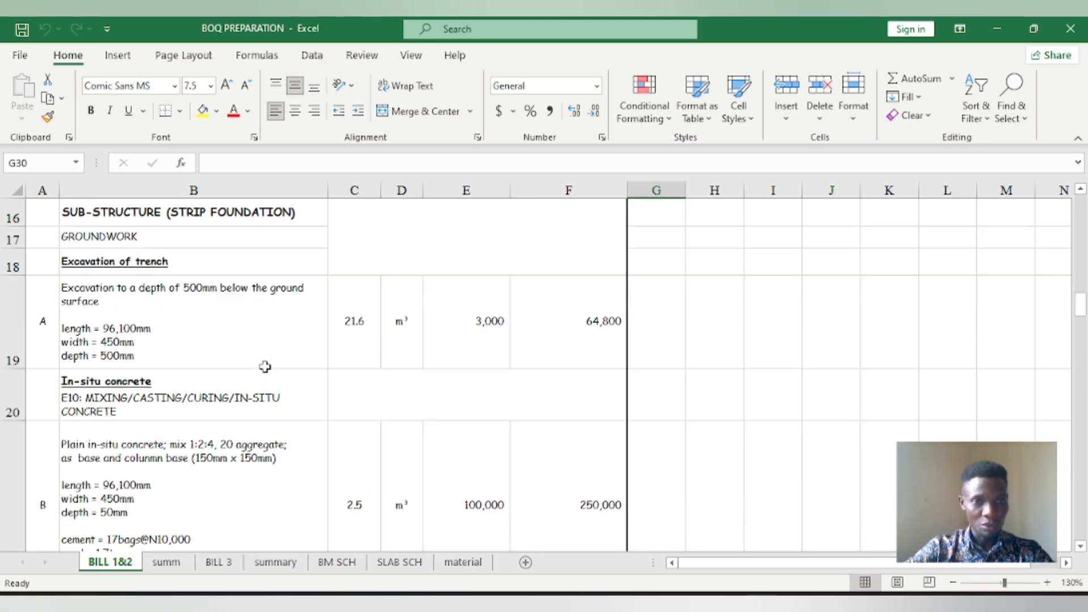
pyautogui.scroll(5, 264, 367)
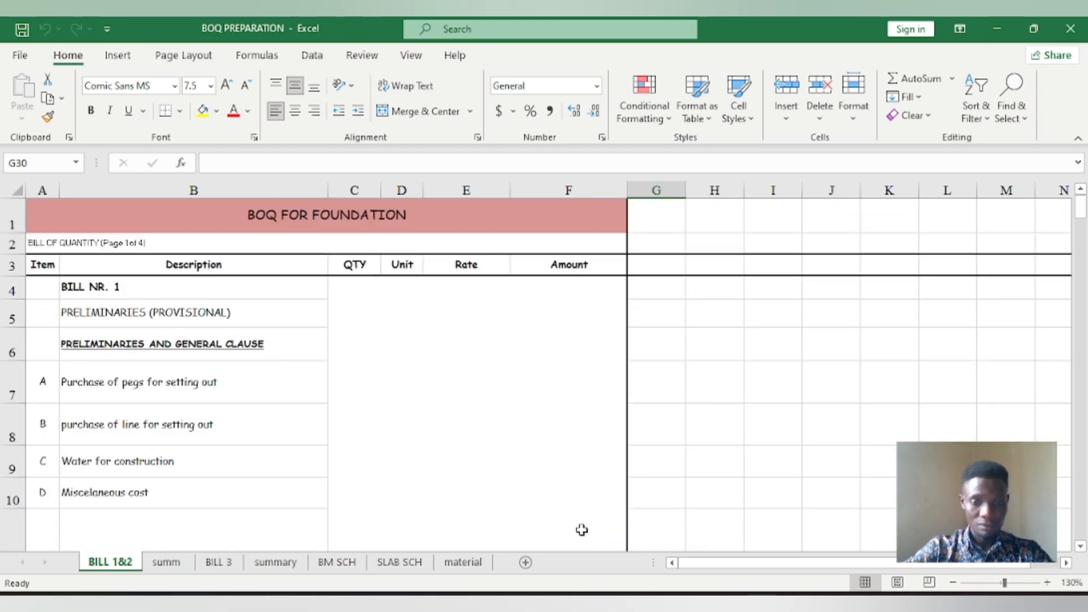
# Add a blank worksheet directly after BILL 1&2 and compare it with that sheet's column headings.
pyautogui.click(525, 565)
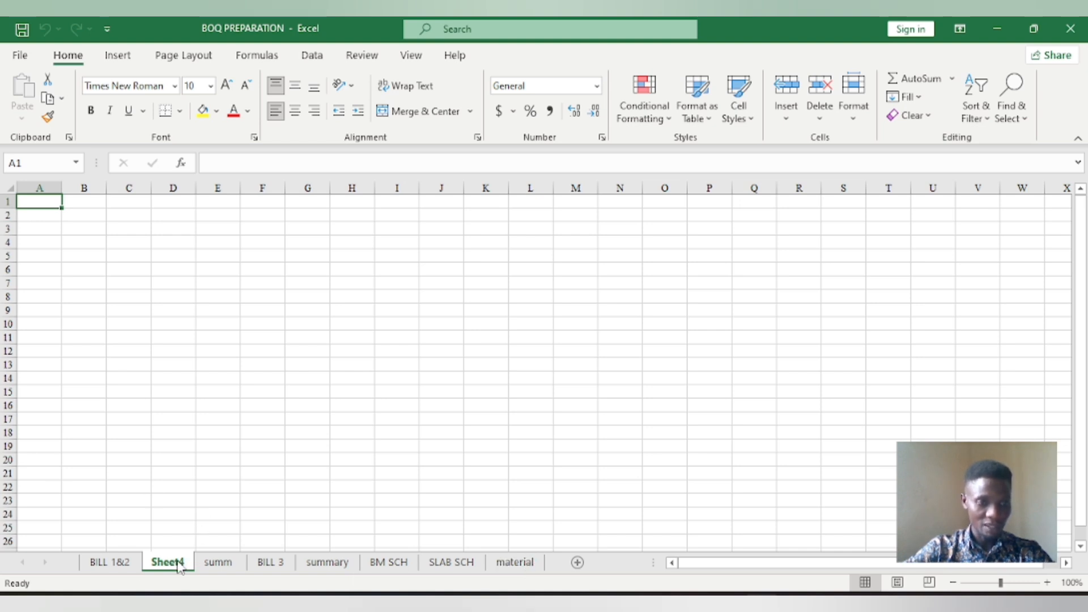
pyautogui.click(127, 566)
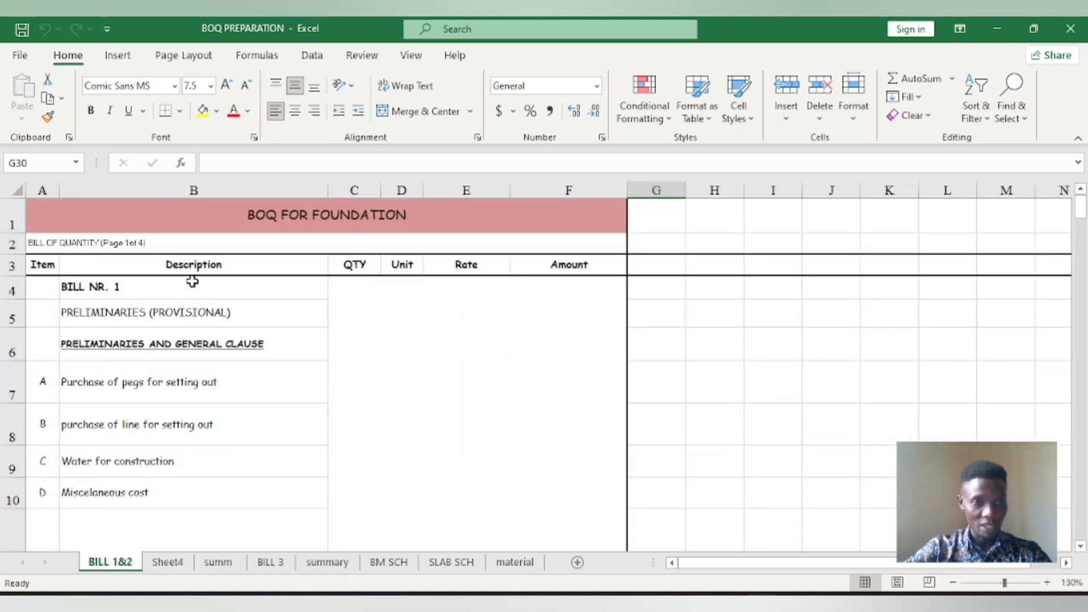
pyautogui.click(169, 563)
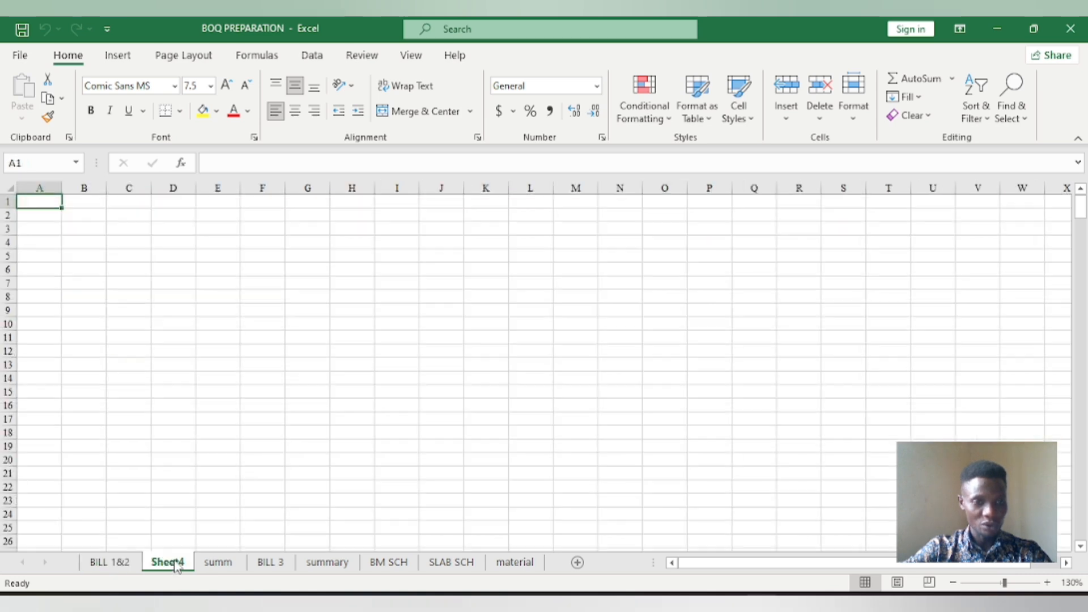
pyautogui.click(125, 563)
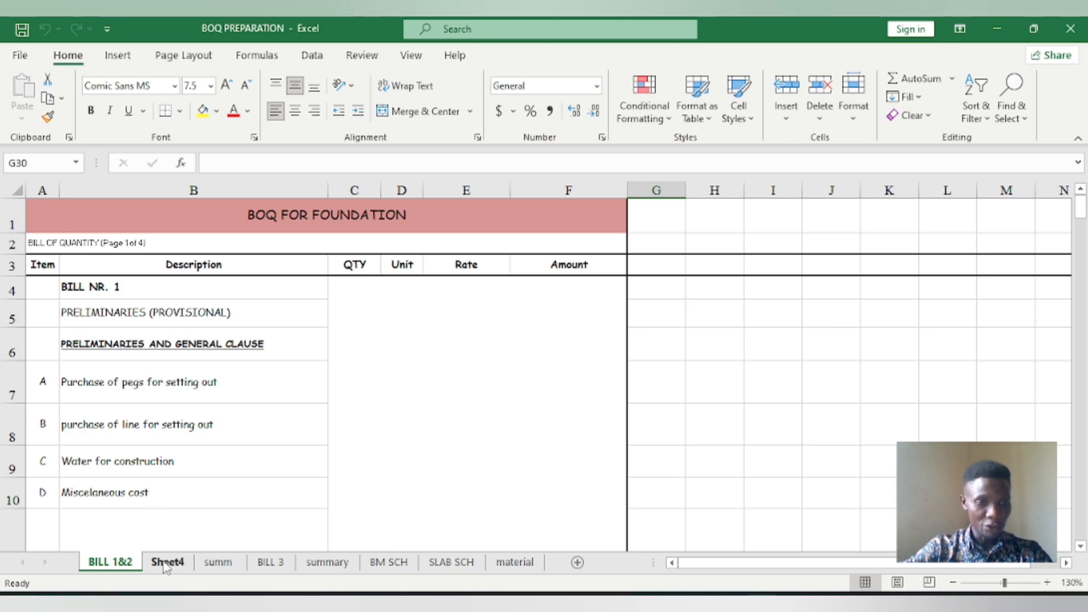
pyautogui.click(167, 563)
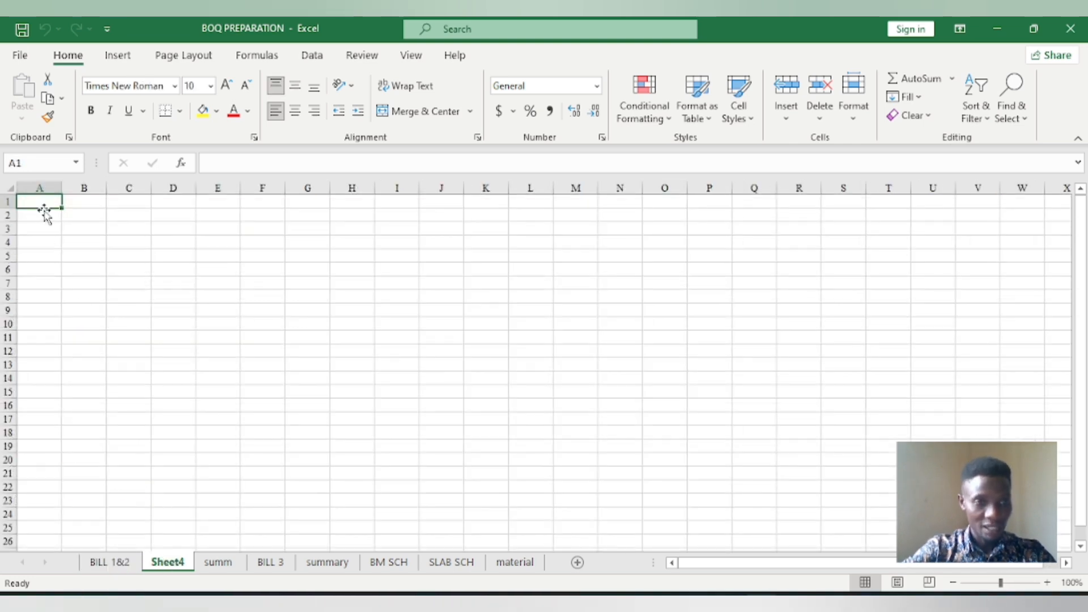
# Enter the headings ITEM in A1 and DESCRIPTION in B1 of the new sheet, using BILL 1&2 as reference.
pyautogui.write('ITEN')
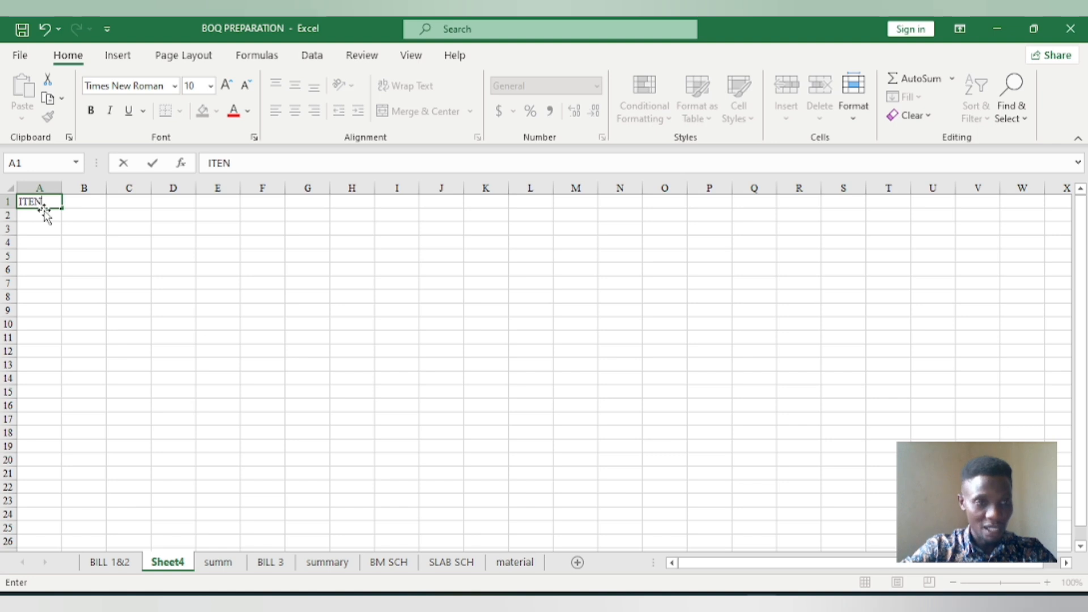
pyautogui.press('BackSpace')
pyautogui.write('M')
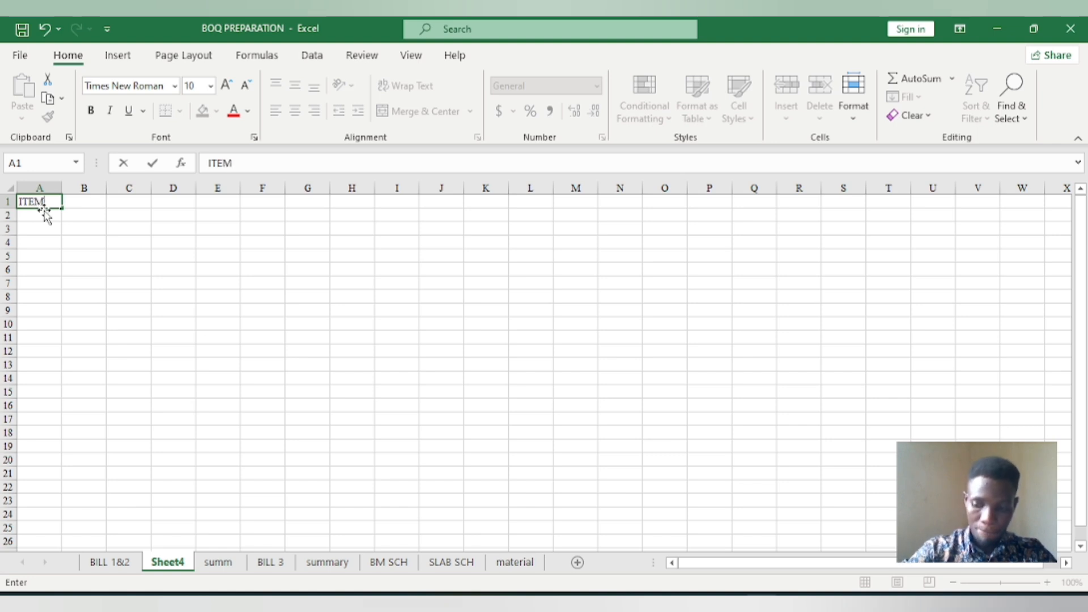
pyautogui.press('Tab')
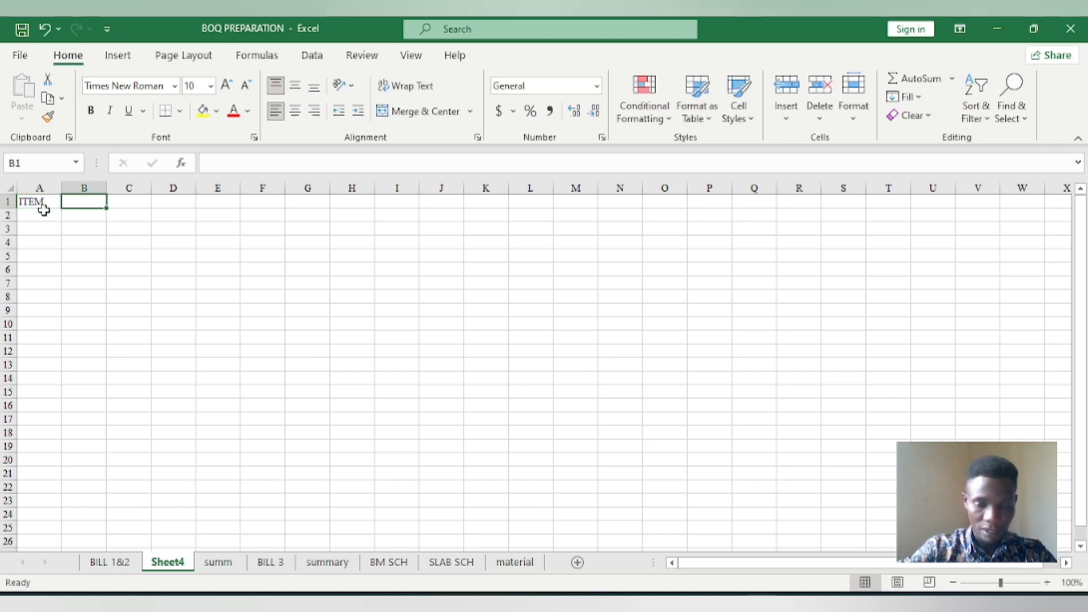
pyautogui.click(130, 564)
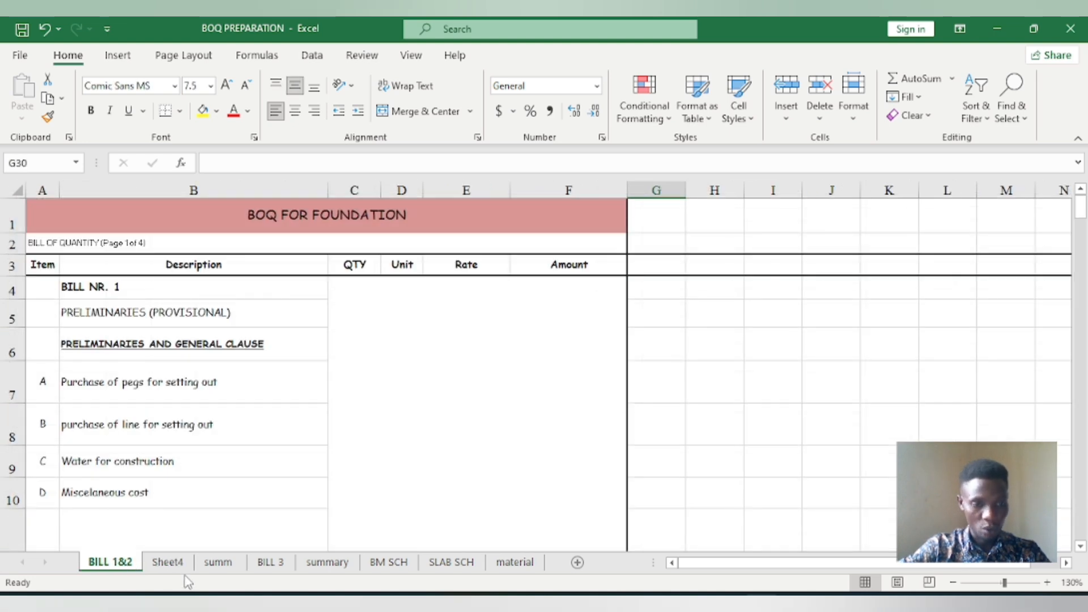
pyautogui.click(167, 562)
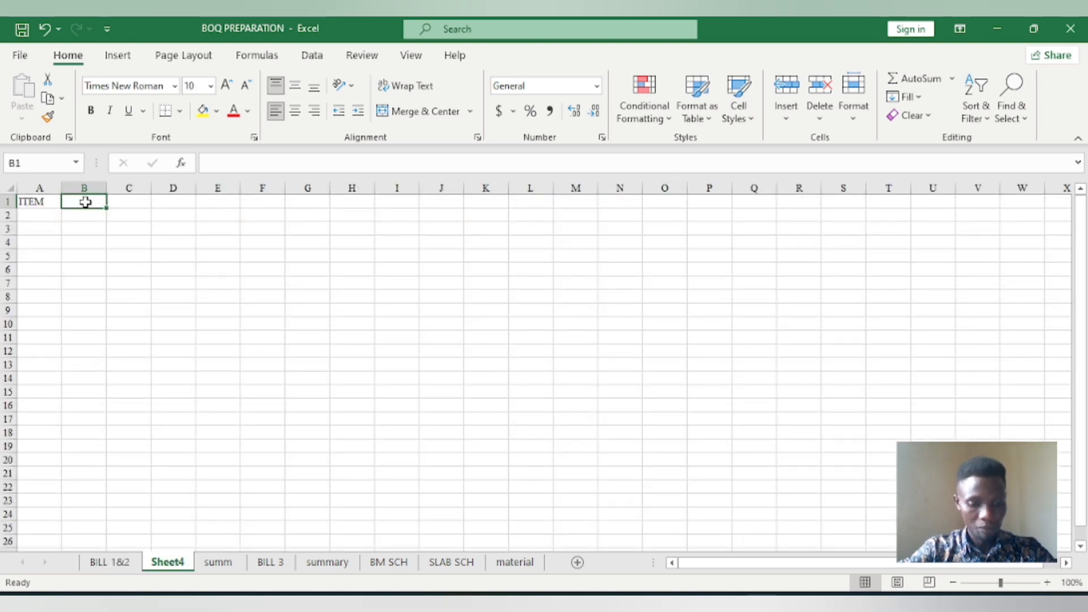
pyautogui.write('DESCR')
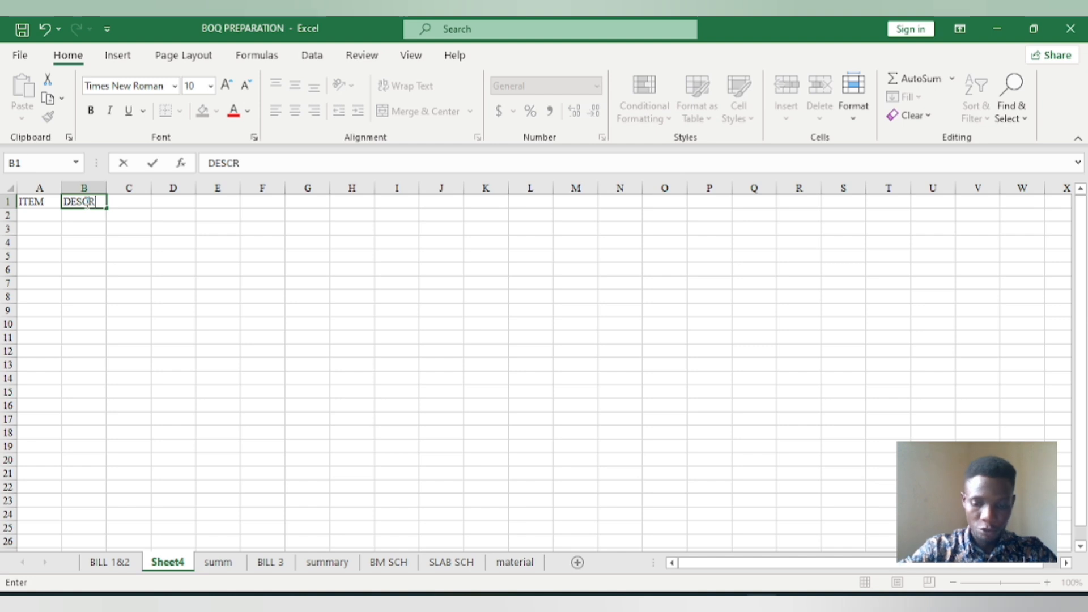
pyautogui.write('IPTIO')
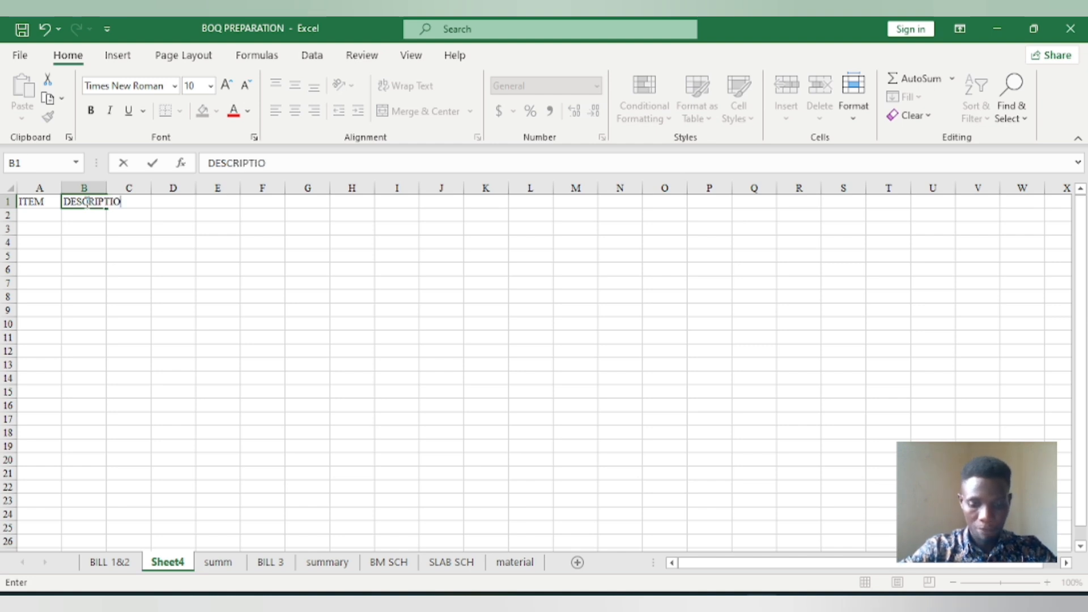
pyautogui.write('N')
pyautogui.press('Tab')
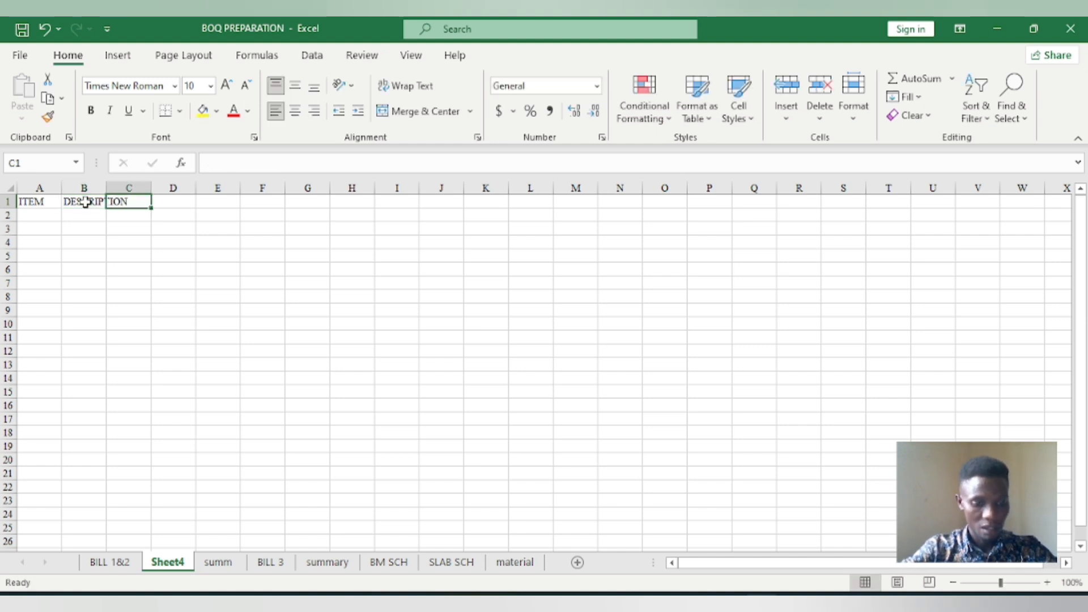
# Enter the headings QUANTITY in C1 and UNIT in D1.
pyautogui.write('Q')
pyautogui.write('UAN')
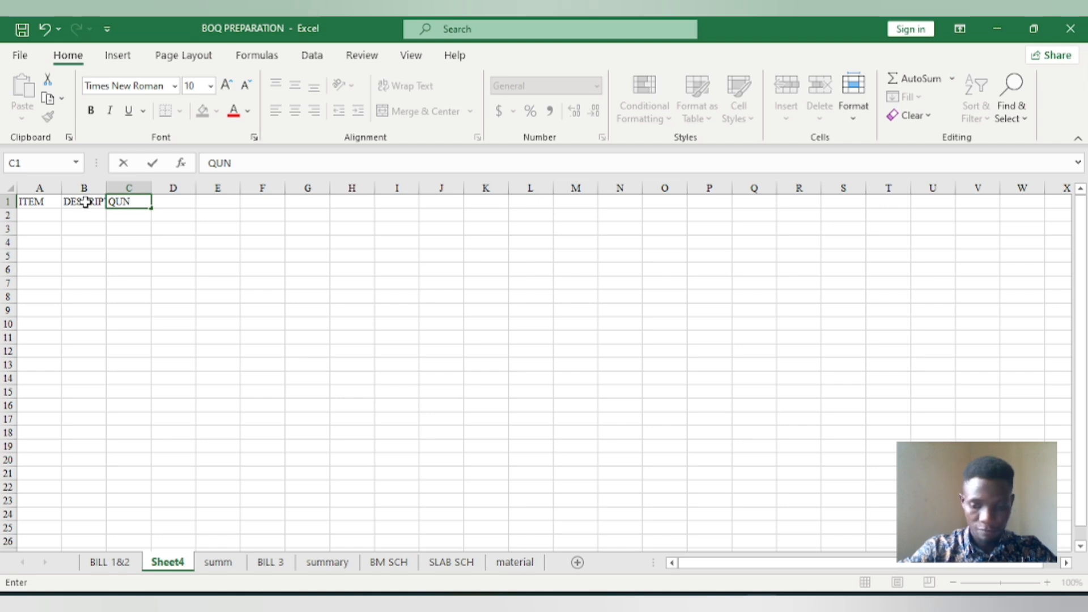
pyautogui.press('BackSpace')
pyautogui.write('ANTITY')
pyautogui.press('Tab')
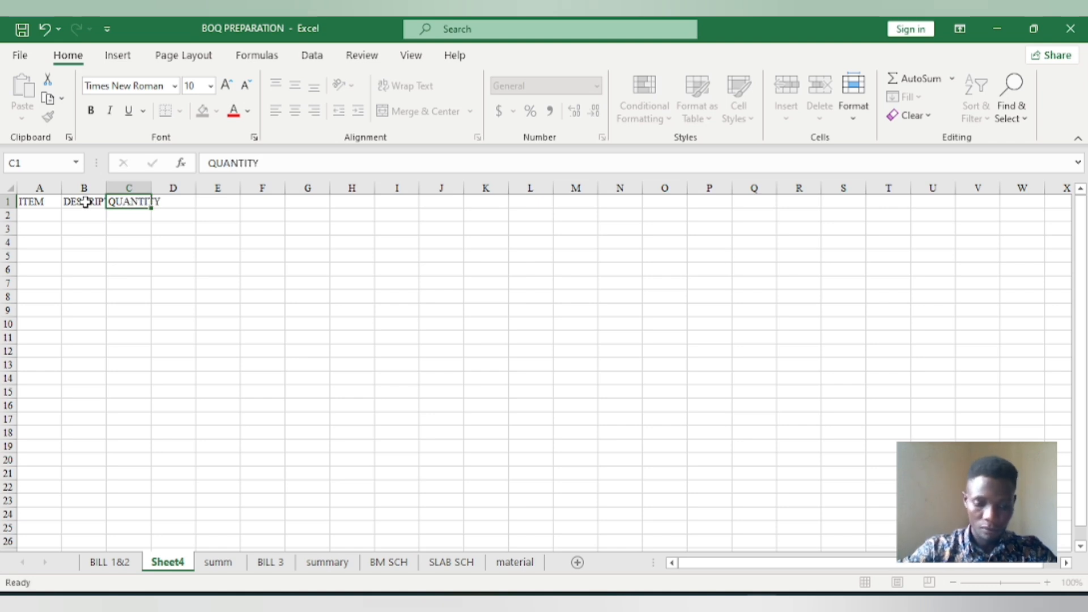
pyautogui.write('UNIT')
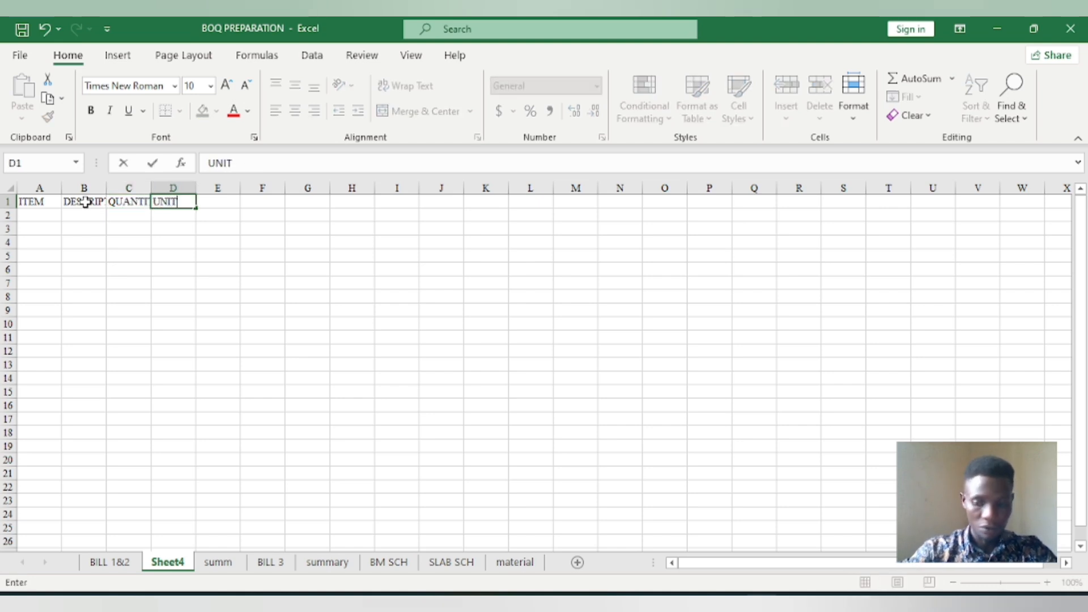
pyautogui.press('Tab')
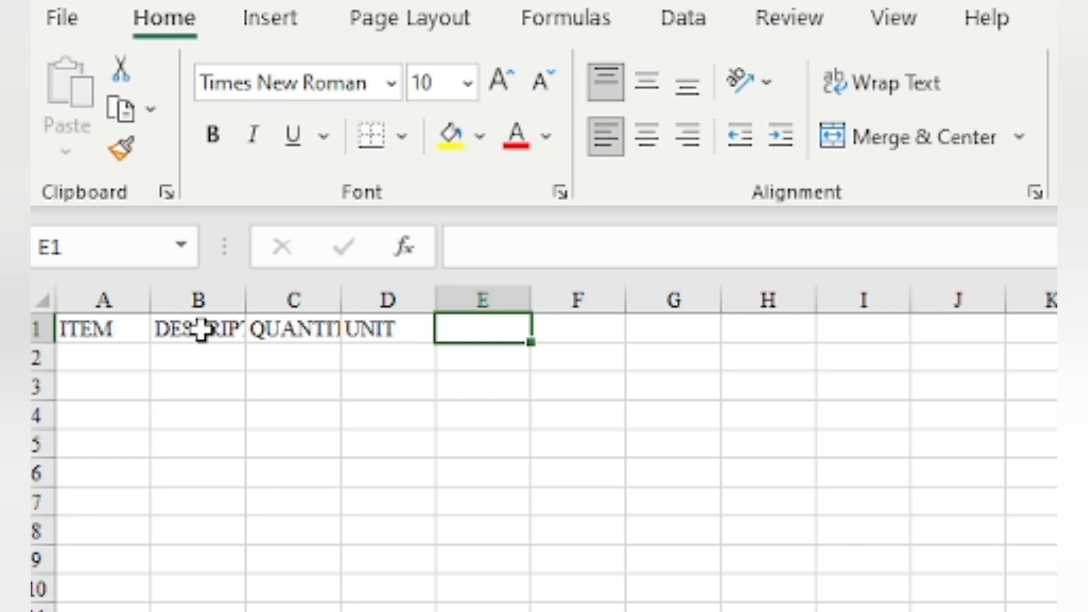
# Enter the headings RATE in E1 and AMOUNT in F1.
pyautogui.write('RA')
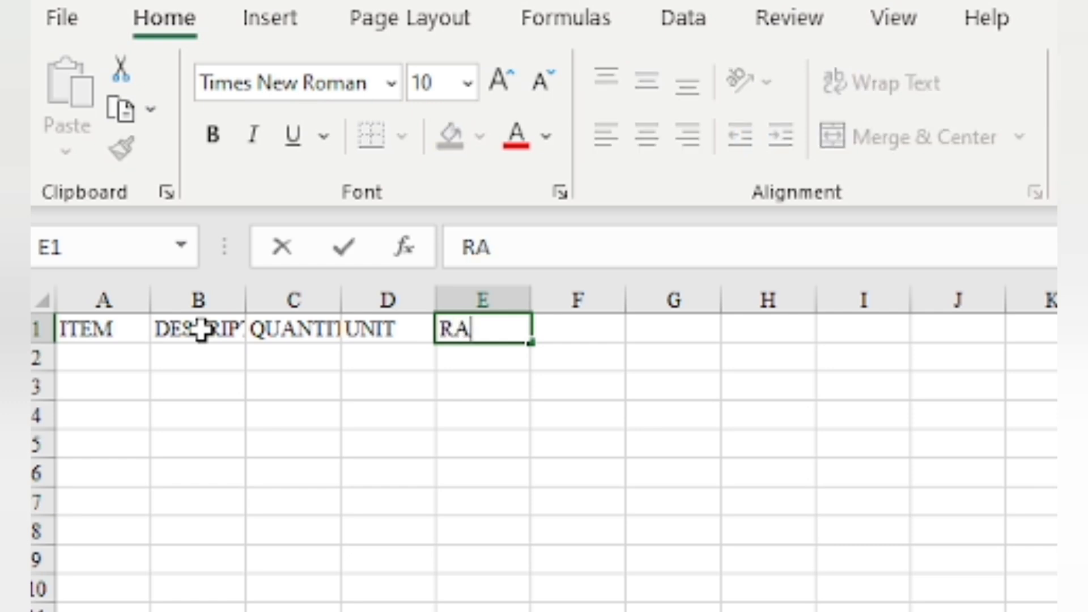
pyautogui.write('TE')
pyautogui.press('Tab')
pyautogui.write('TOTA')
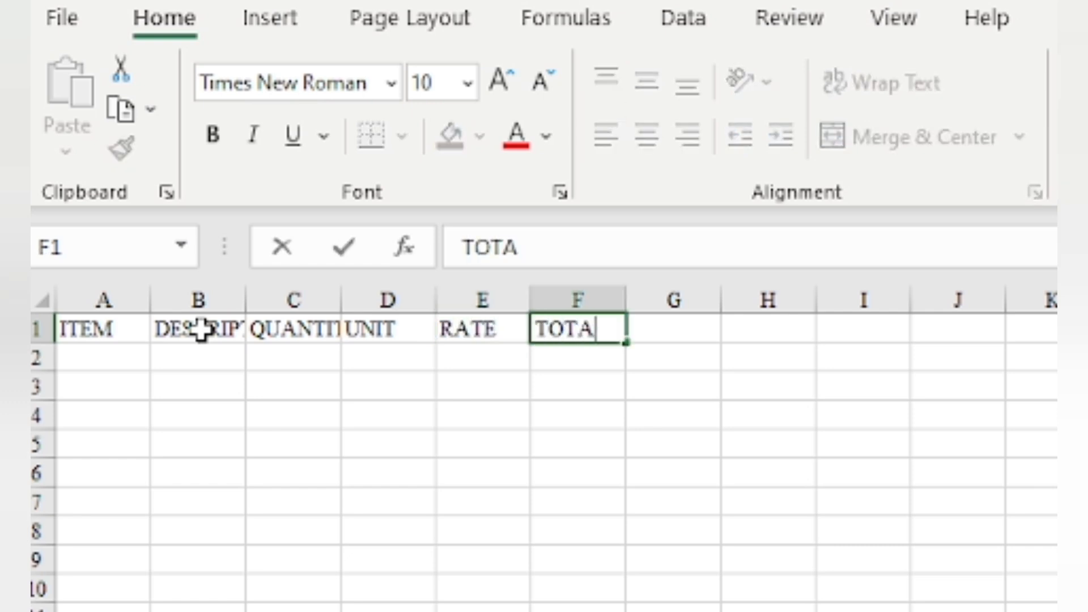
pyautogui.write('L')
pyautogui.press('BackSpace')
pyautogui.press('BackSpace')
pyautogui.press('BackSpace')
pyautogui.press('BackSpace')
pyautogui.press('BackSpace')
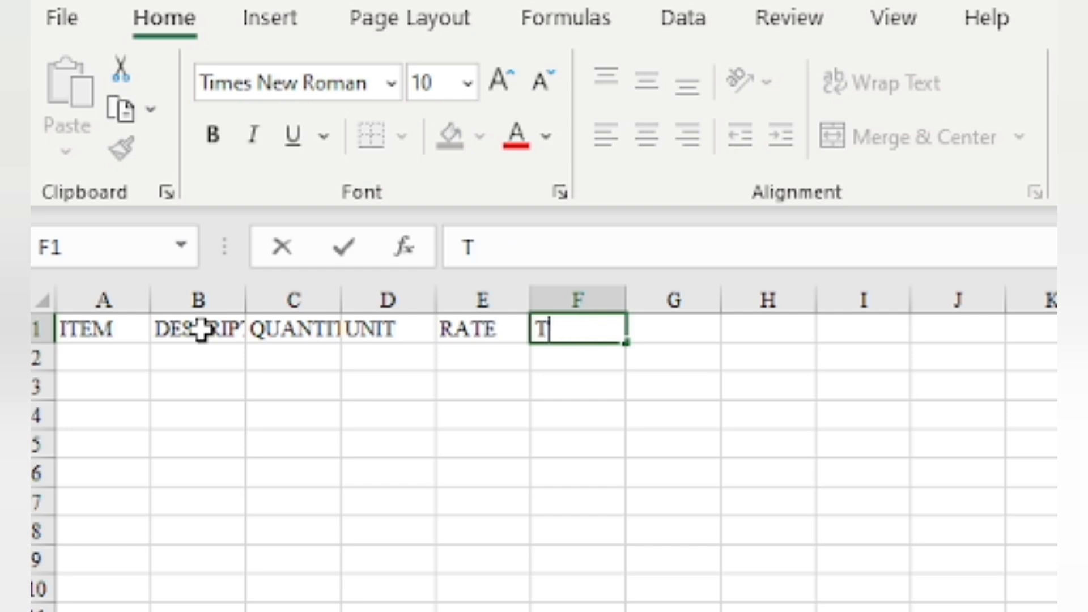
pyautogui.write('AMOUNT')
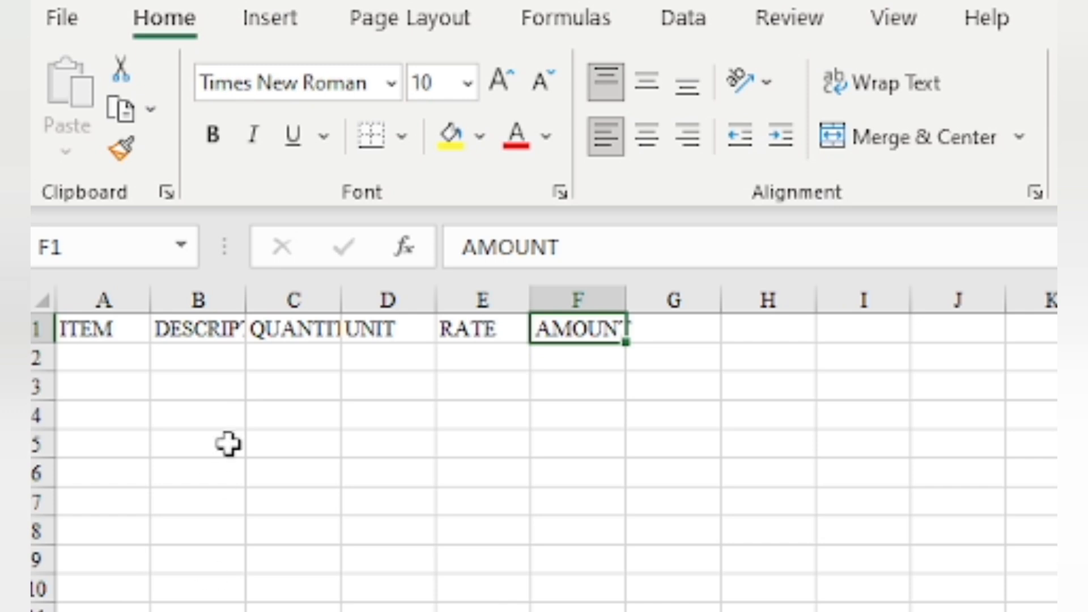
# Narrow column A and widen columns B, C and F so that the table headings fit in their cells.
pyautogui.moveTo(153, 298); pyautogui.dragTo(116, 299)
pyautogui.moveTo(213, 296); pyautogui.dragTo(309, 309)
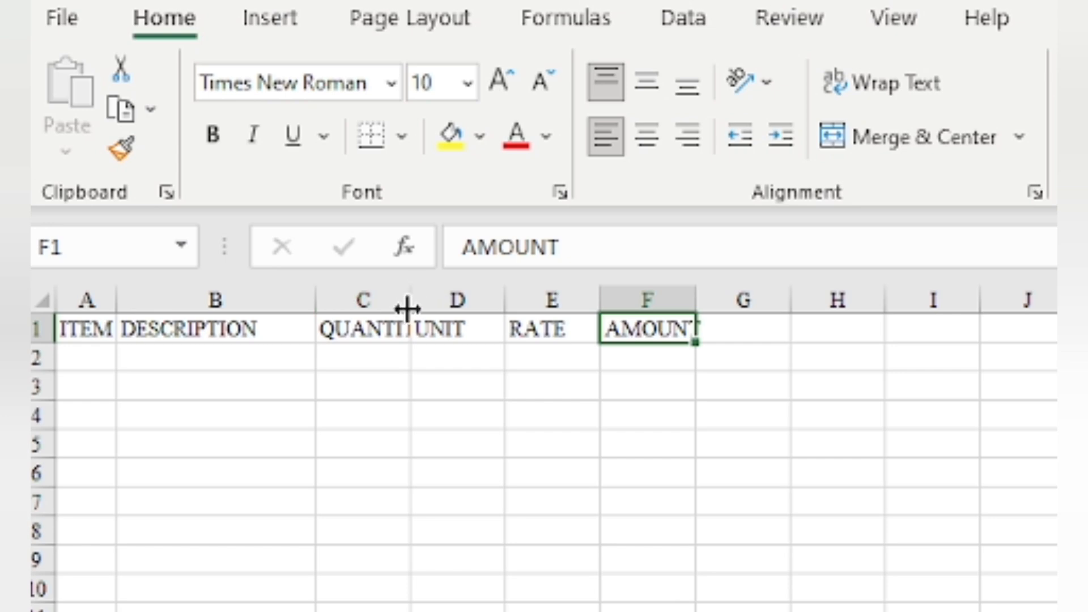
pyautogui.moveTo(409, 307); pyautogui.dragTo(423, 305)
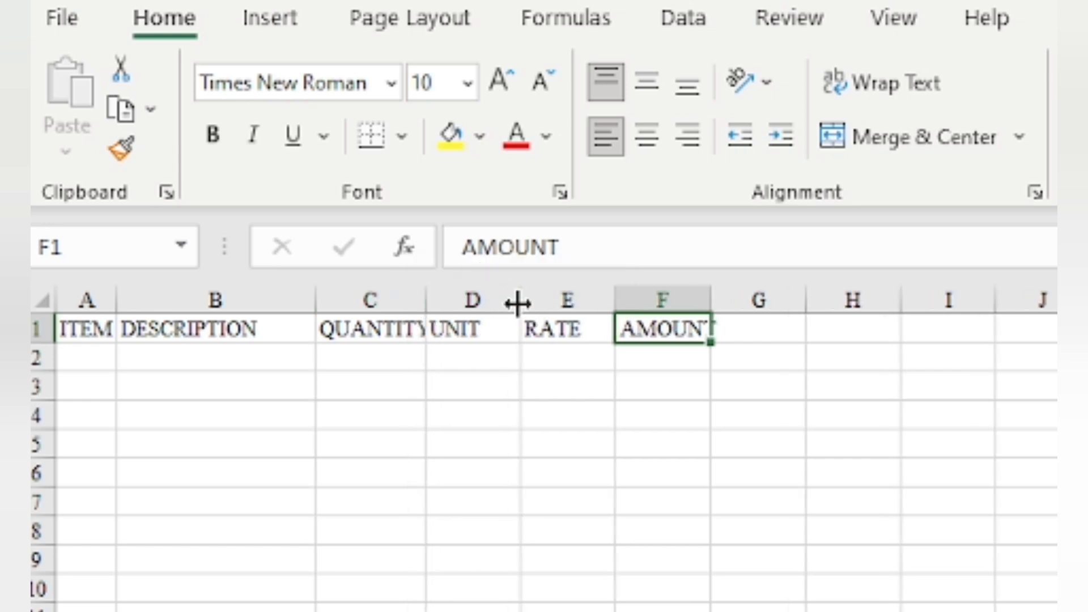
pyautogui.moveTo(518, 304); pyautogui.dragTo(518, 304)
pyautogui.moveTo(705, 299); pyautogui.dragTo(798, 309)
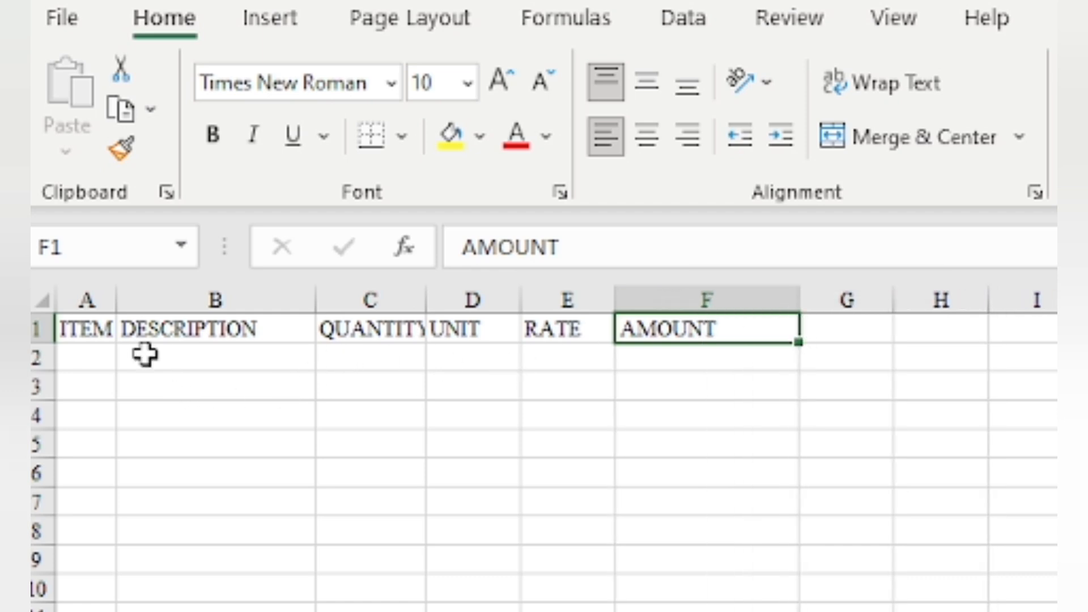
# Increase the height of row 1 and centre the headings in A1:F1 horizontally and vertically.
pyautogui.moveTo(42, 344); pyautogui.dragTo(44, 376)
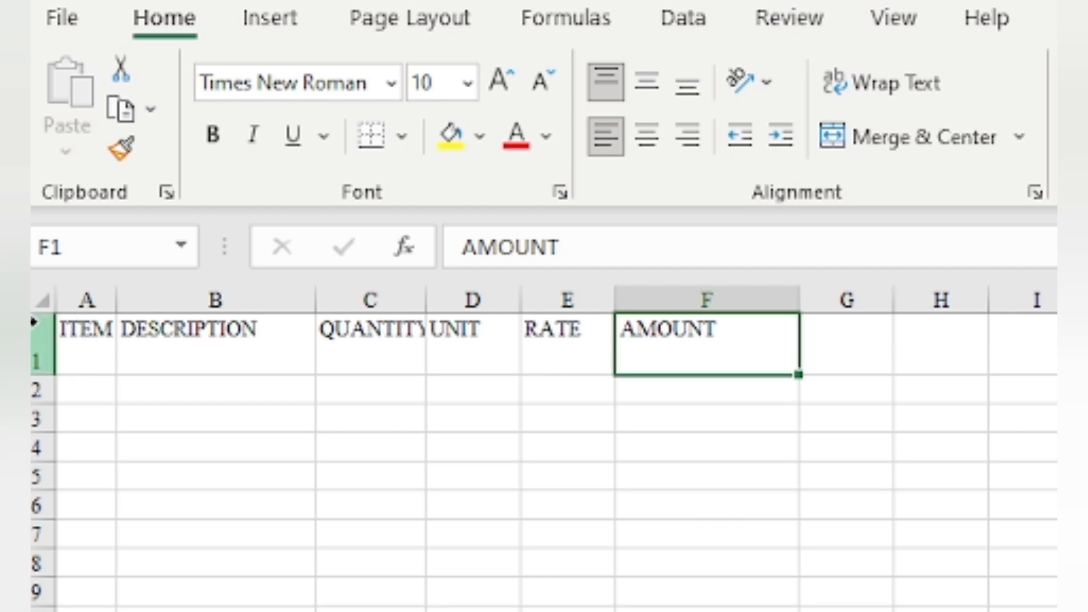
pyautogui.moveTo(109, 333); pyautogui.dragTo(784, 340)
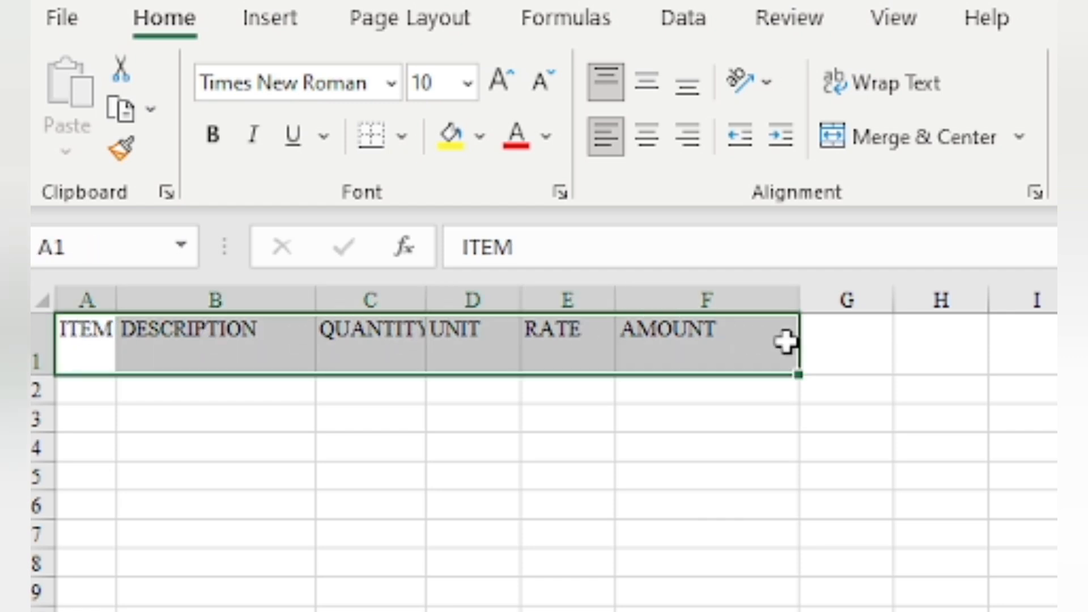
pyautogui.click(646, 136)
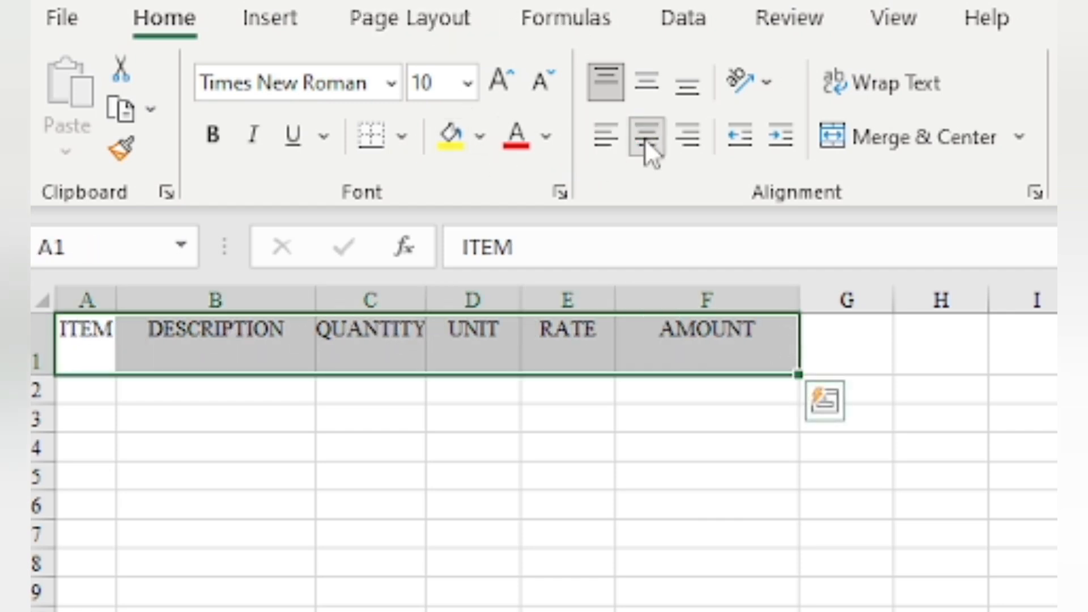
pyautogui.click(645, 79)
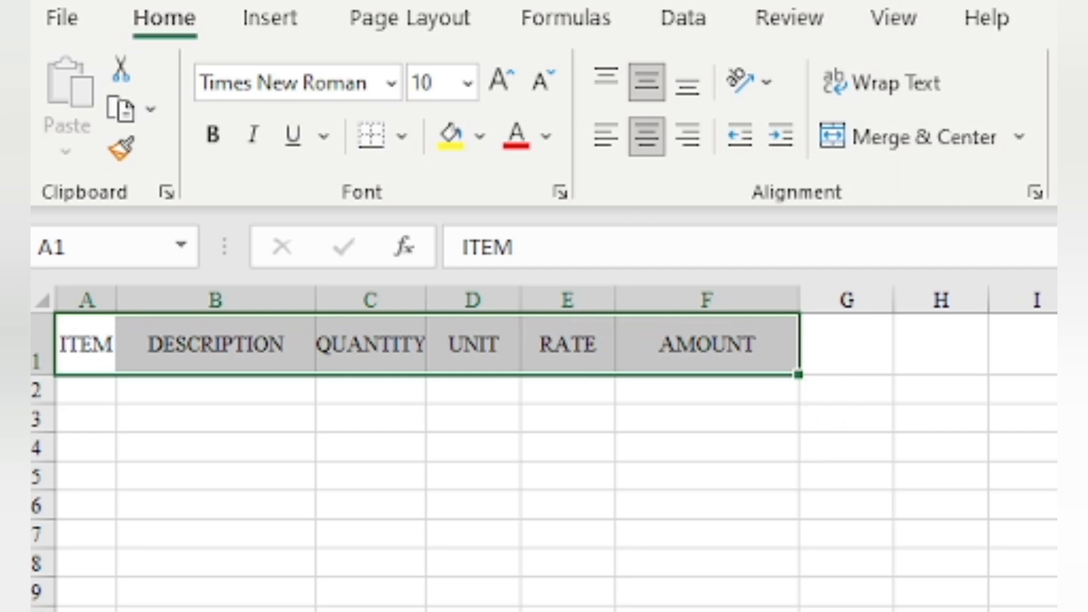
# Review the floor plan and the proposed building's site plan in Molupa site.pdf.
pyautogui.click(407, 538)
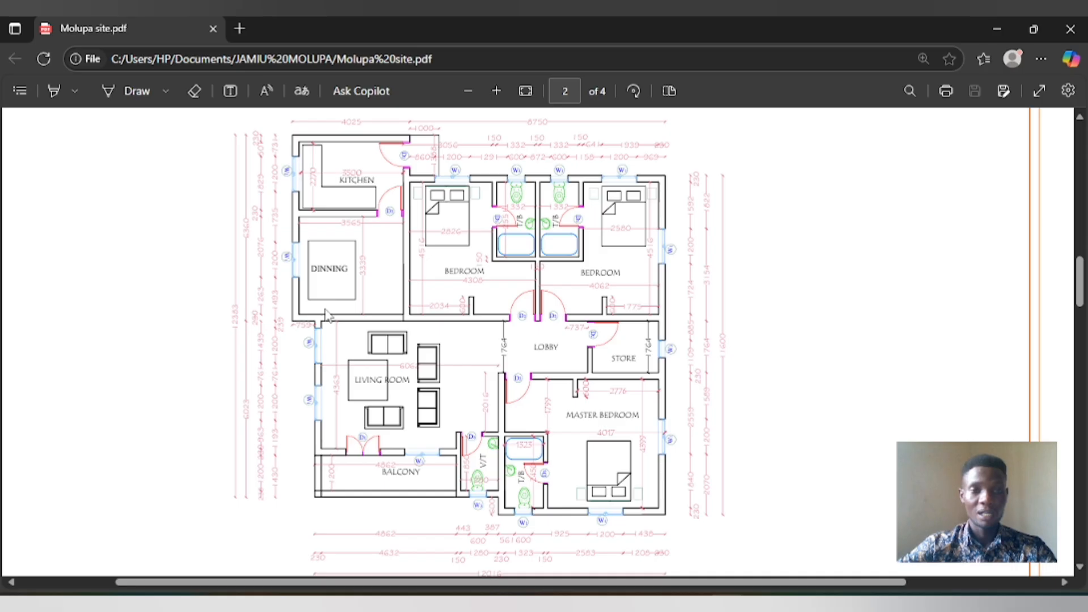
pyautogui.scroll(2, 327, 315)
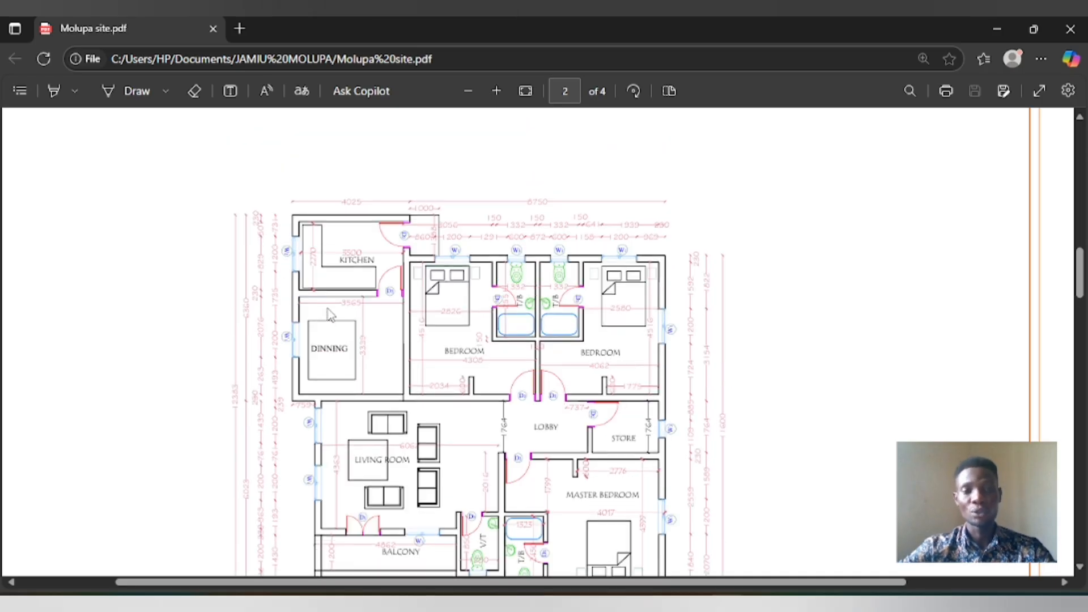
pyautogui.scroll(-2, 328, 314)
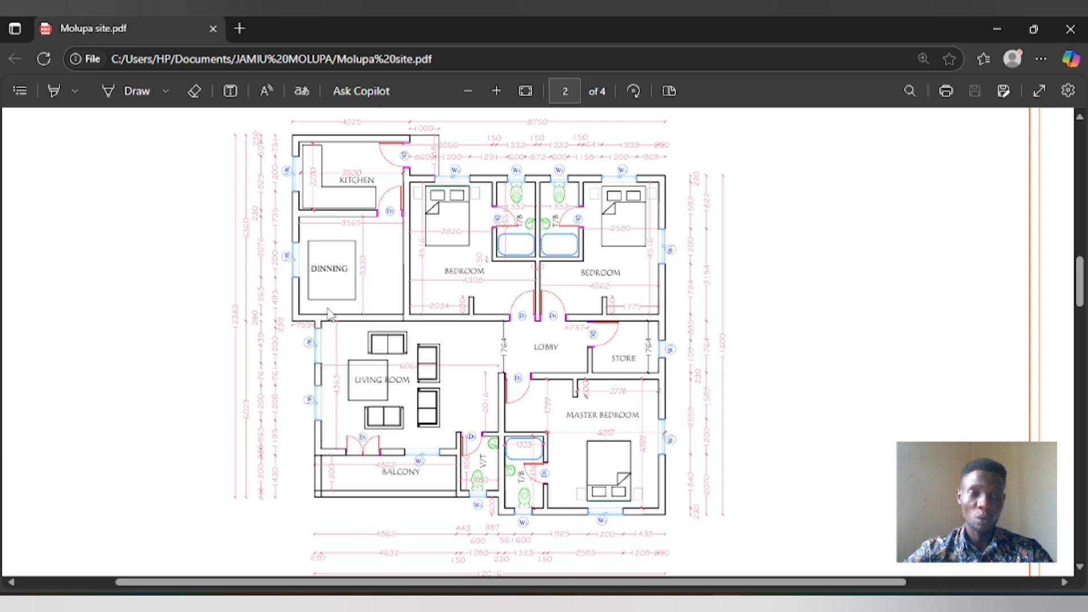
pyautogui.scroll(15, 340, 312)
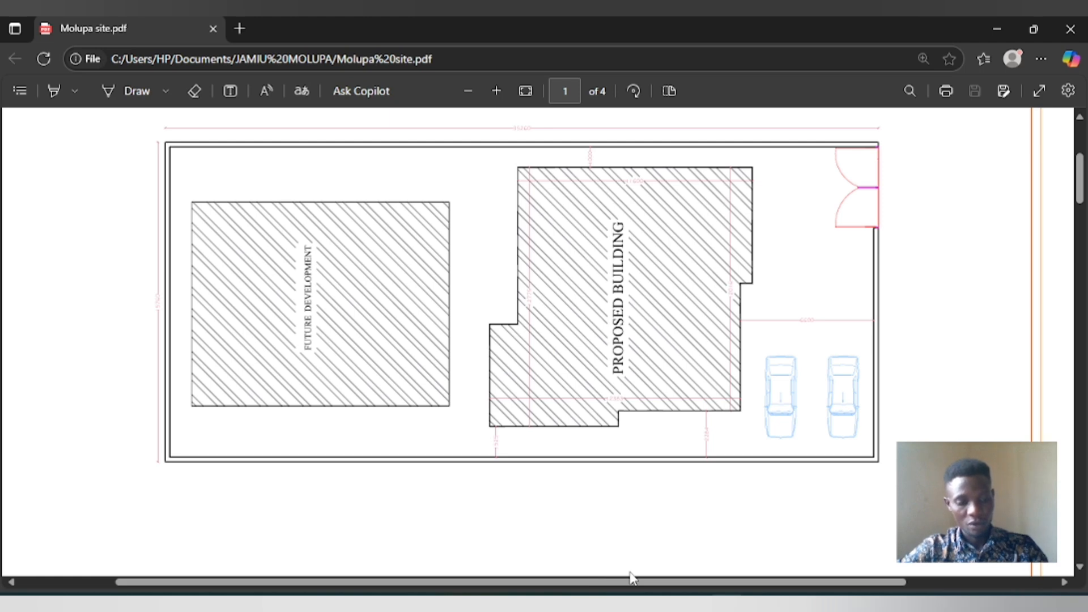
# Back in the BOQ PREPARATION workbook, copy the text BILL NR. 1 from B4 of BILL 1&2 into B2 of Sheet4.
pyautogui.hotkey('alt', 'Tab')
pyautogui.click(102, 563)
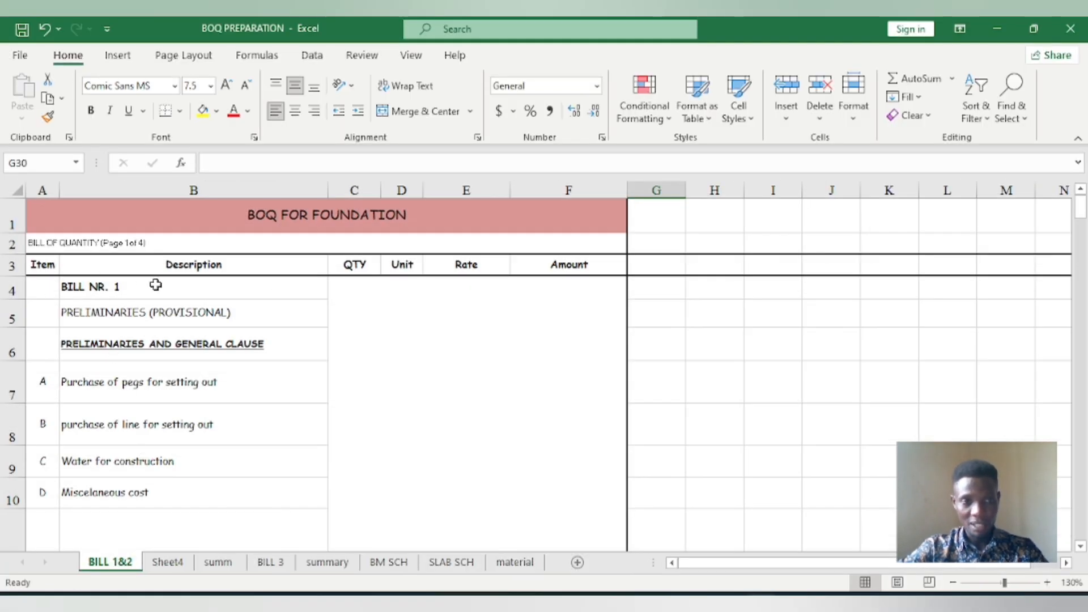
pyautogui.doubleClick(107, 286)
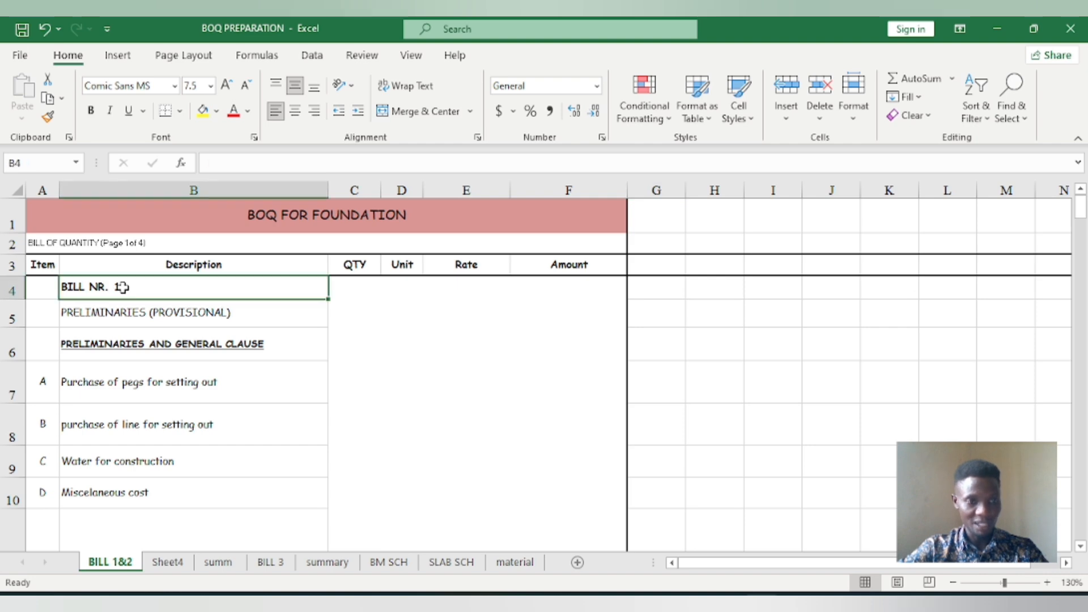
pyautogui.moveTo(125, 288); pyautogui.dragTo(64, 291)
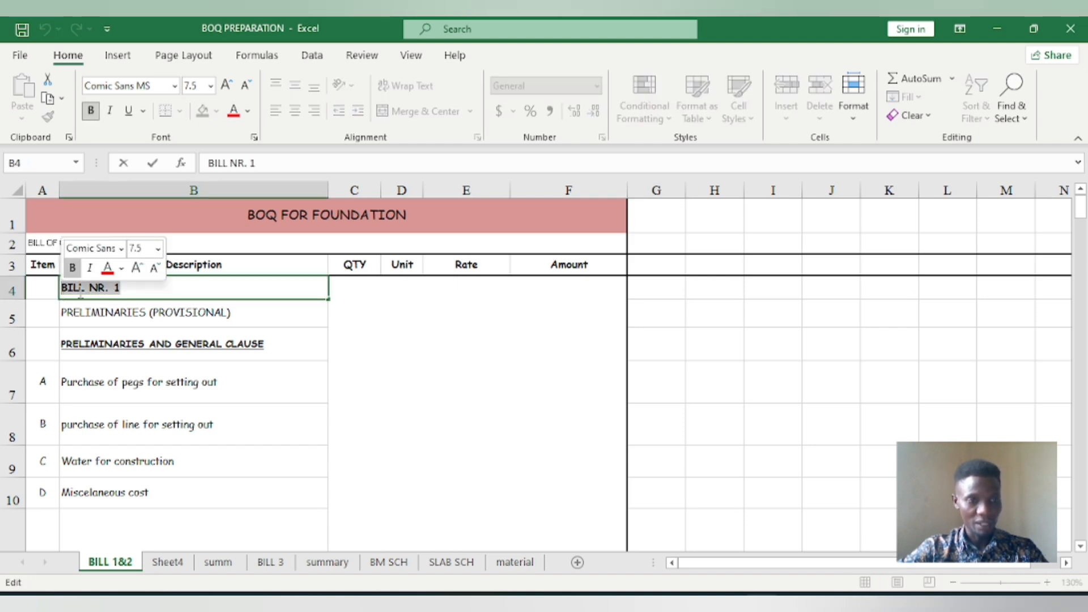
pyautogui.rightClick(81, 291)
pyautogui.click(131, 327)
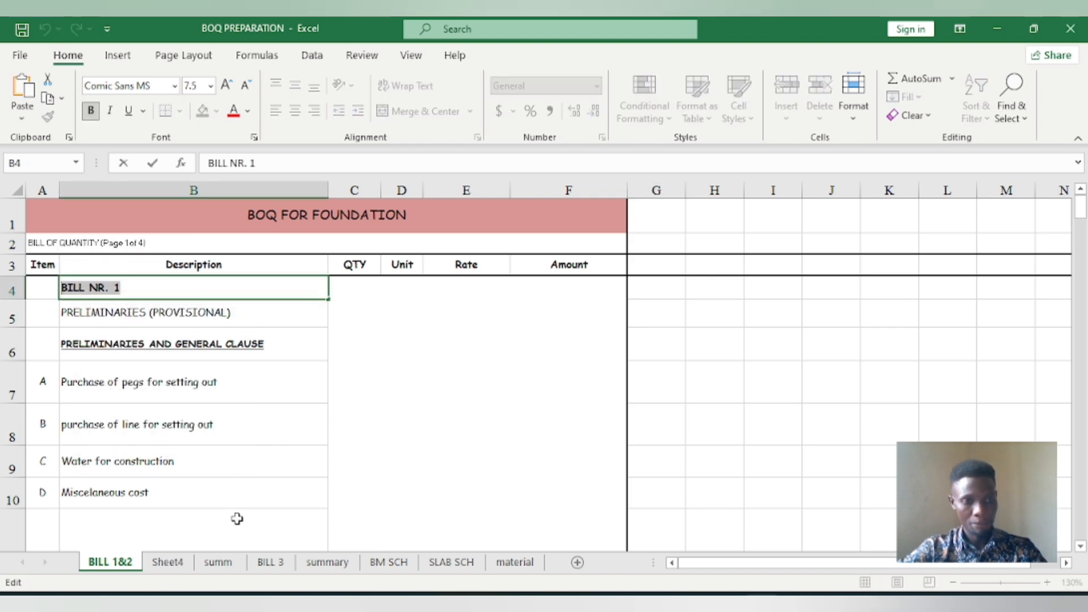
pyautogui.click(168, 561)
pyautogui.click(56, 229)
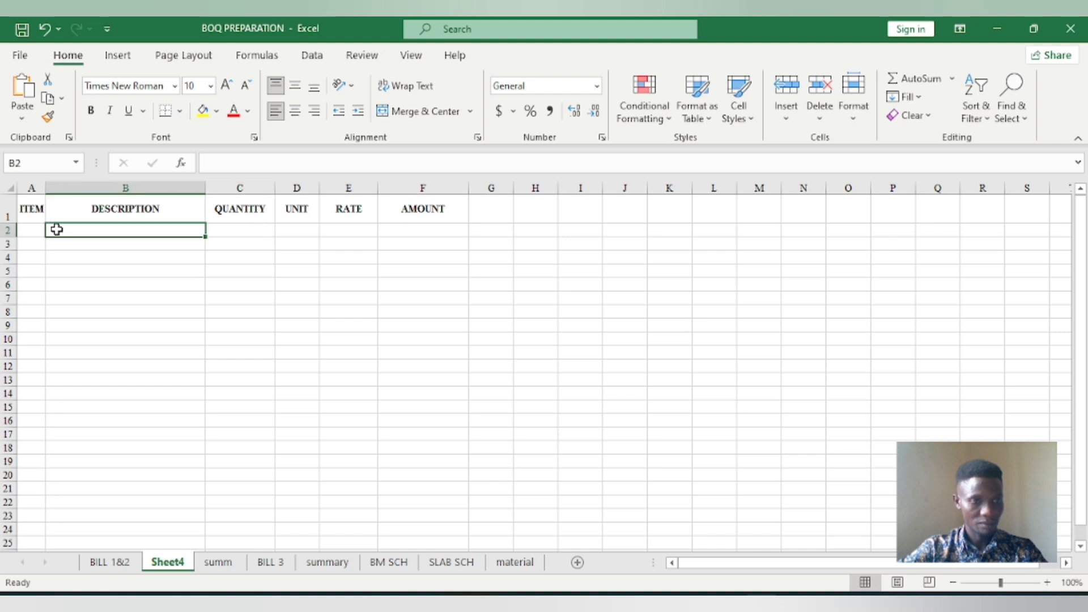
pyautogui.rightClick(57, 228)
pyautogui.click(102, 238)
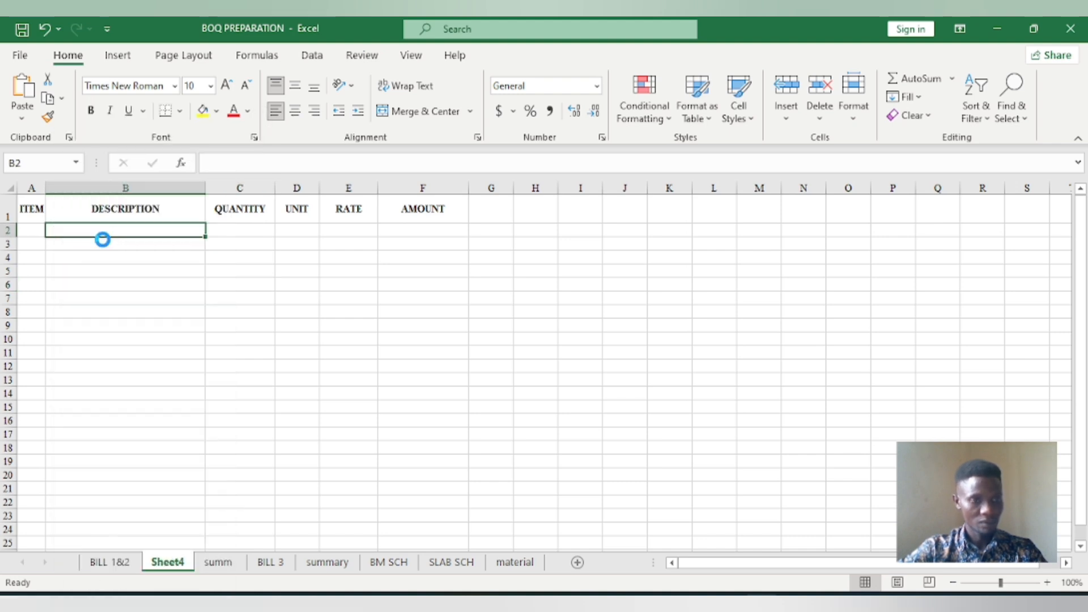
# Copy the heading PRELIMINARIES AND GENERAL CLAUSE from BILL 1&2 into B3 of Sheet4.
pyautogui.click(110, 561)
pyautogui.rightClick(145, 354)
pyautogui.click(180, 379)
pyautogui.click(167, 562)
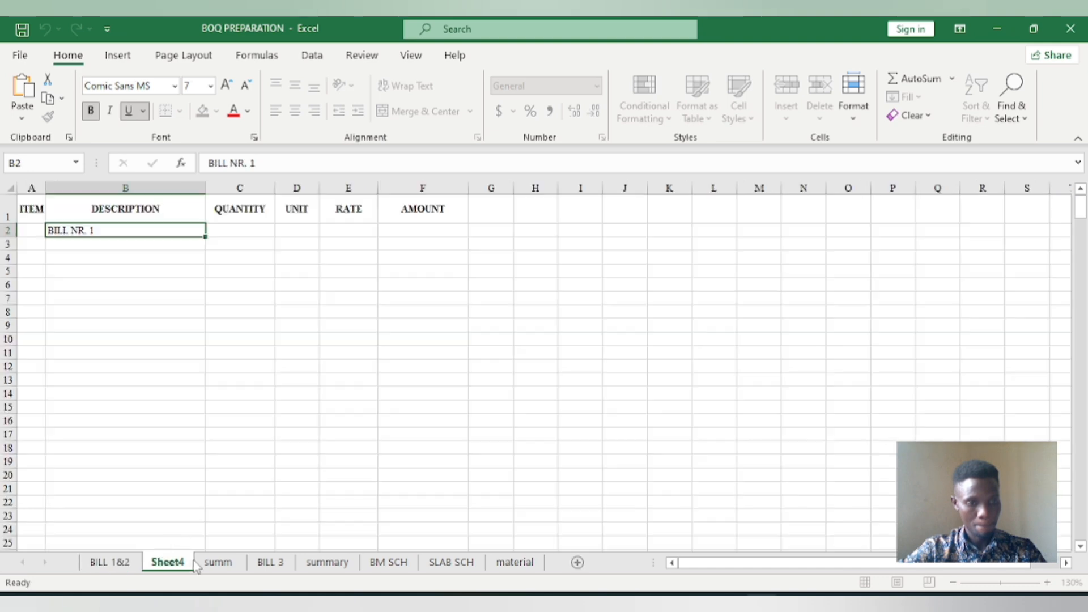
pyautogui.click(98, 245)
pyautogui.rightClick(99, 246)
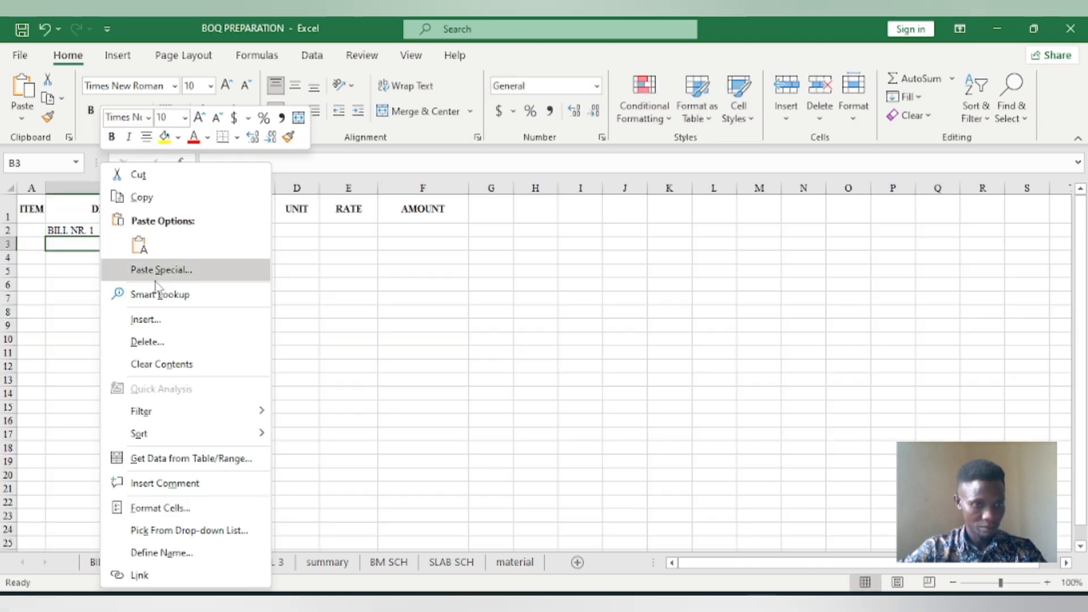
pyautogui.click(145, 244)
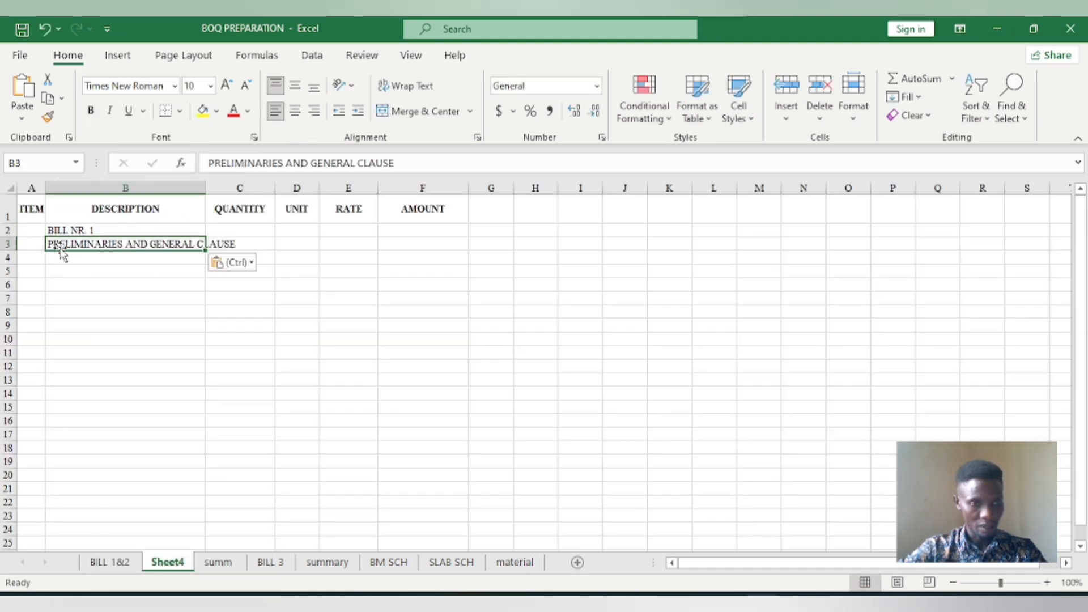
# Increase the height of rows 2 and 3 and widen column B to fit the preliminaries heading.
pyautogui.moveTo(12, 250)
pyautogui.mouseDown()
pyautogui.moveTo(12, 262)
pyautogui.moveTo(12, 245)
pyautogui.mouseUp()
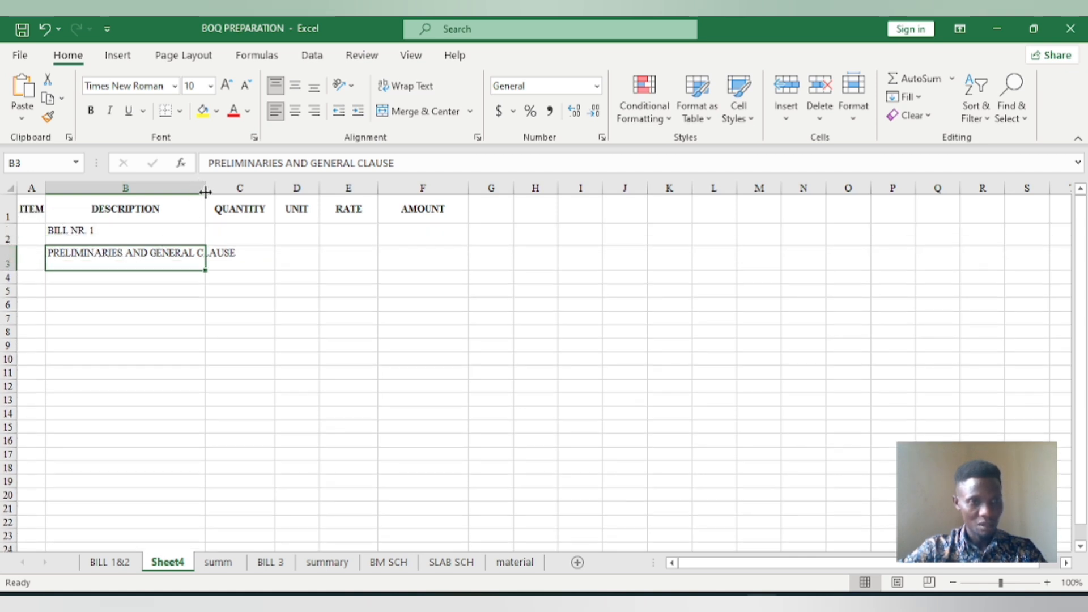
pyautogui.moveTo(205, 191); pyautogui.dragTo(221, 195)
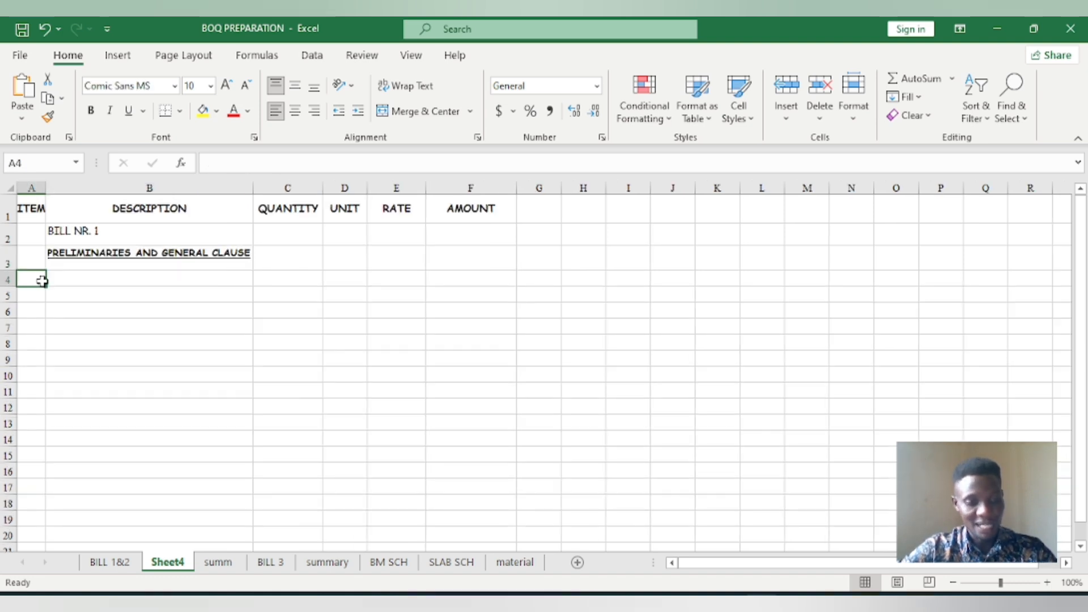
pyautogui.write('1')
pyautogui.click(105, 333)
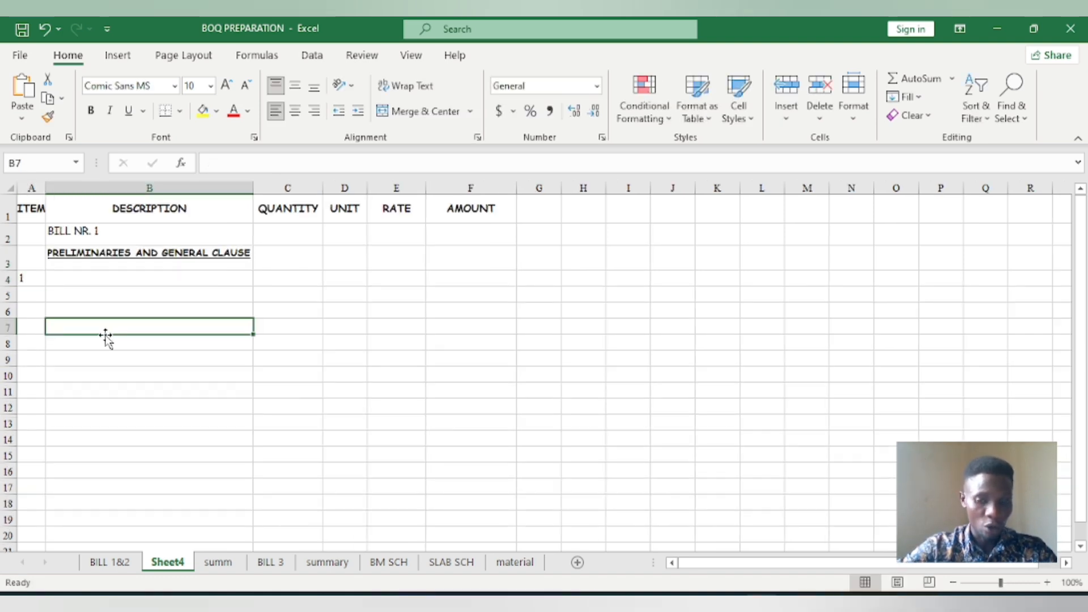
pyautogui.click(36, 280)
pyautogui.press('BackSpace')
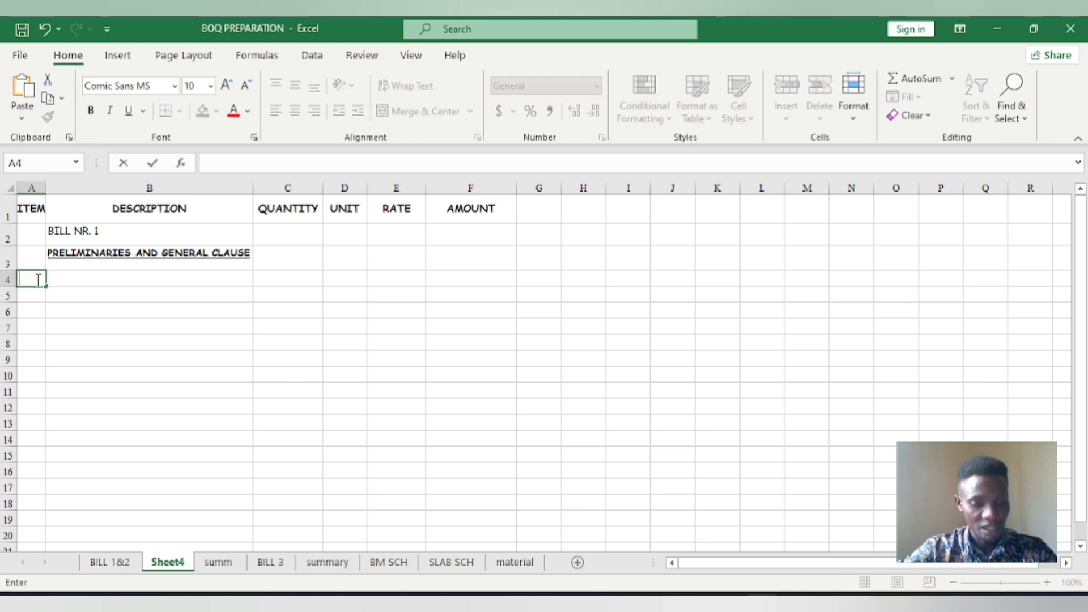
# Label the first item A in A4 and enter its description "Clearing of bushes on site" in B4.
pyautogui.click(101, 279)
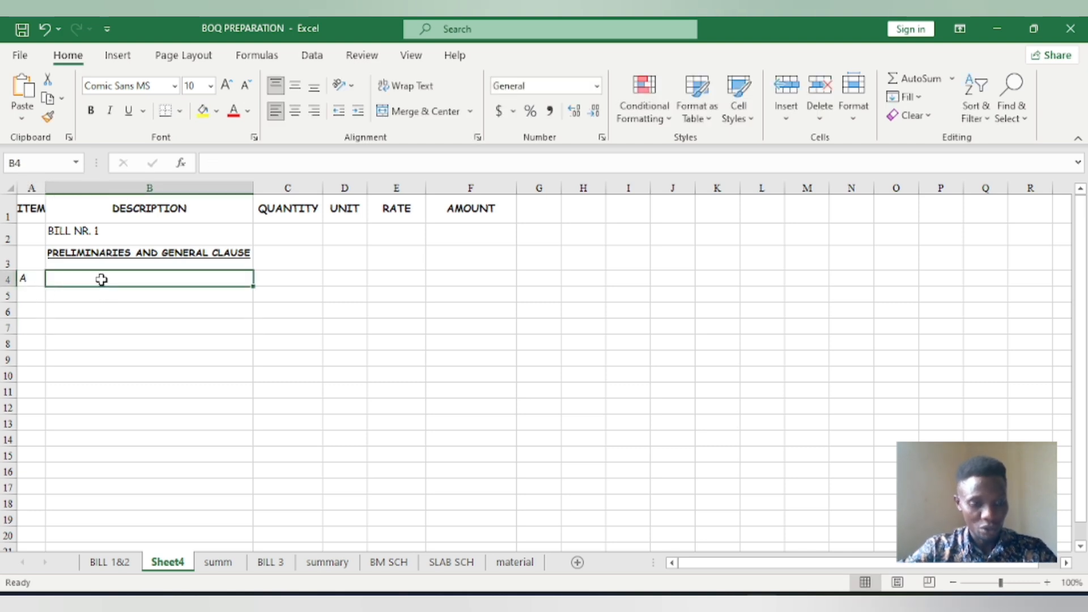
pyautogui.write('cLEA')
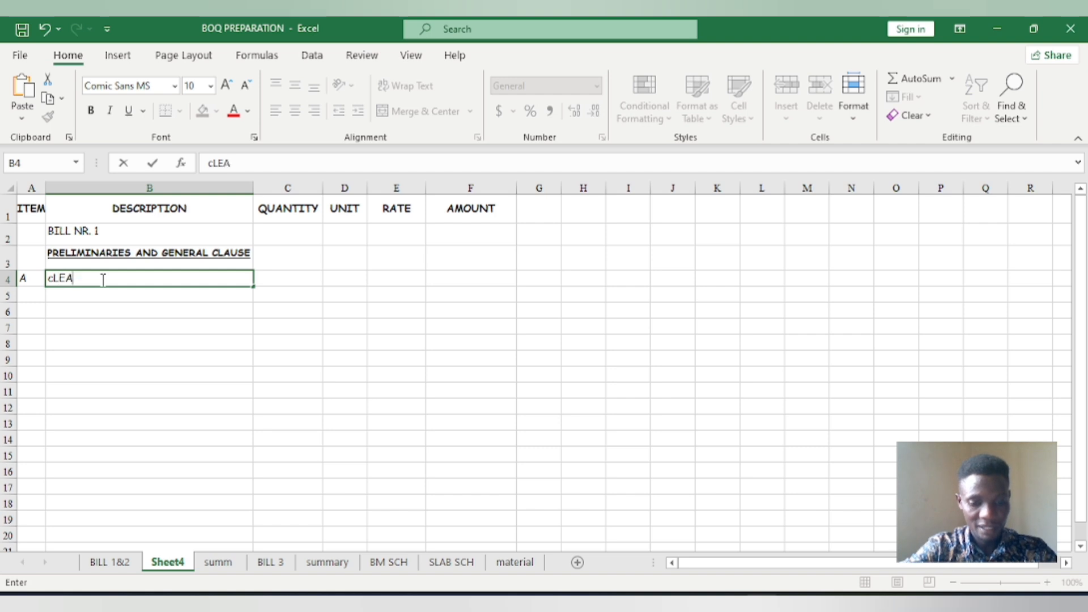
pyautogui.write('RING ')
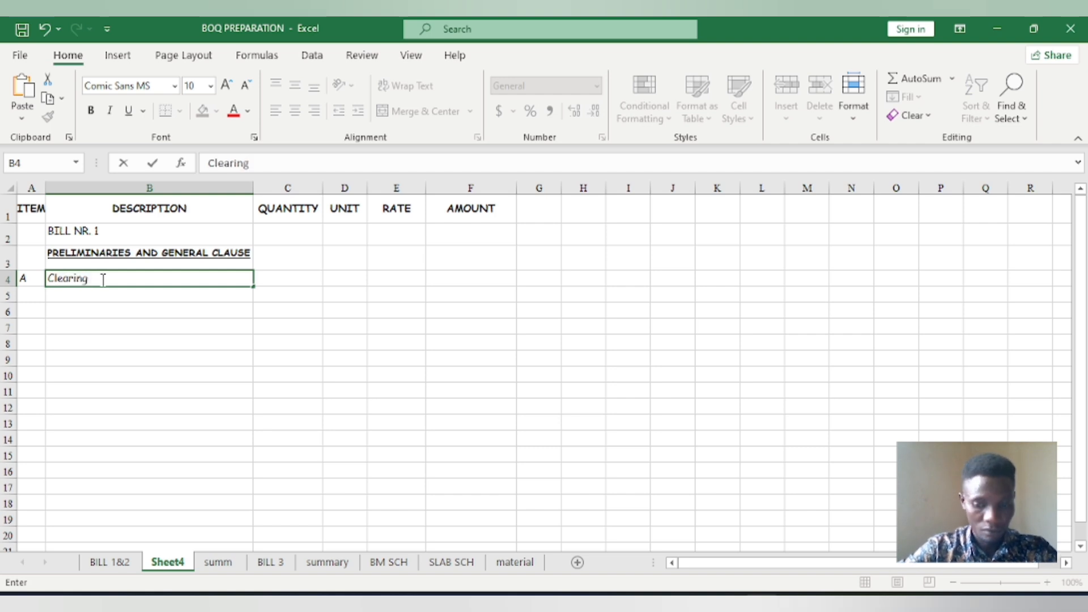
pyautogui.write('of bushes o')
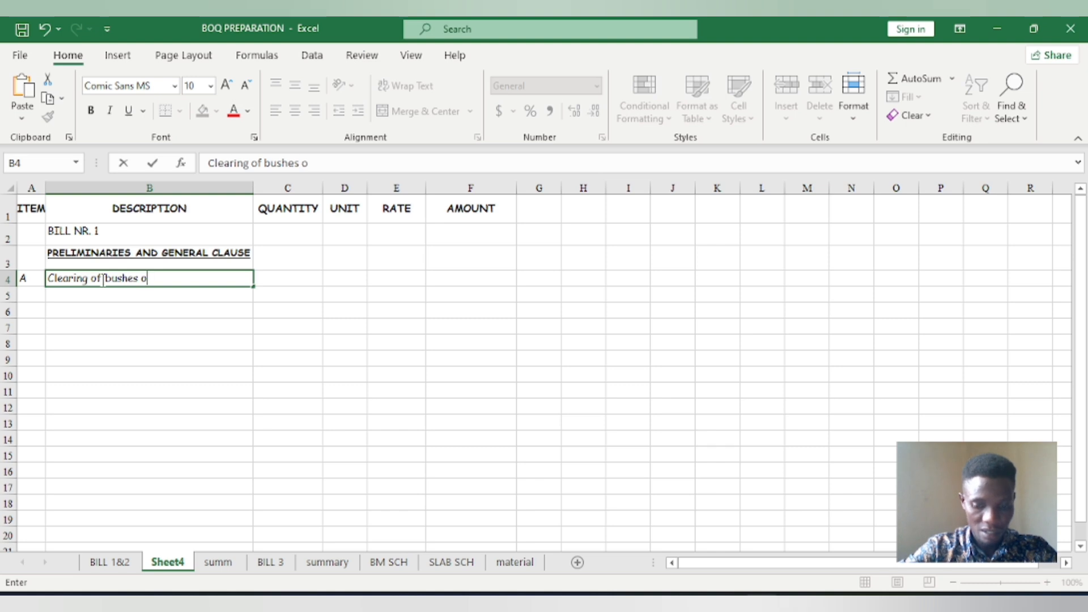
pyautogui.write('n site')
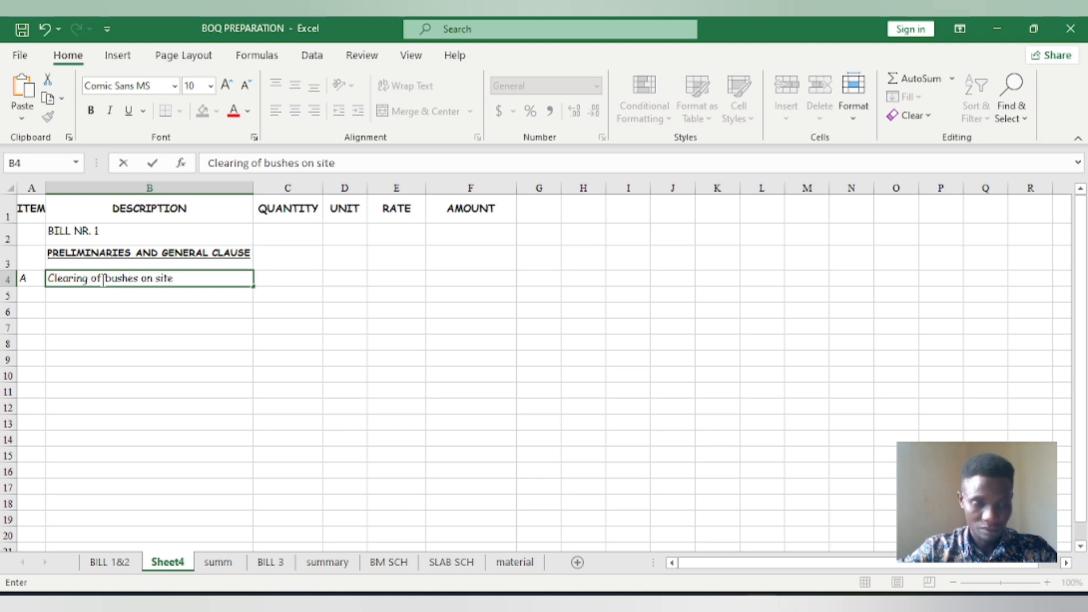
# Label the second preliminaries item B in A5.
pyautogui.click(37, 291)
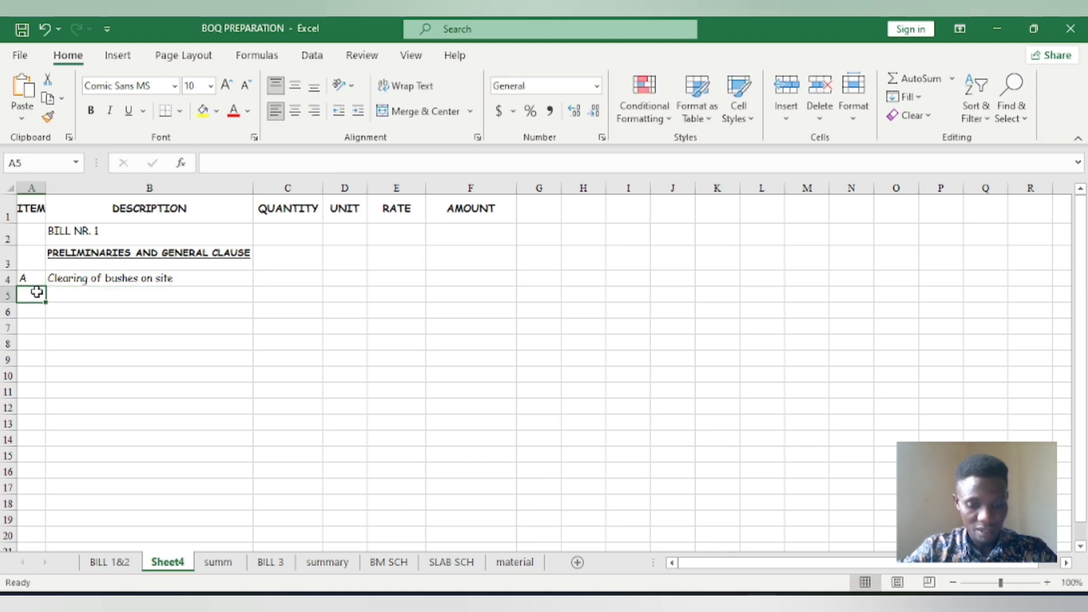
pyautogui.write('b')
pyautogui.press('BackSpace')
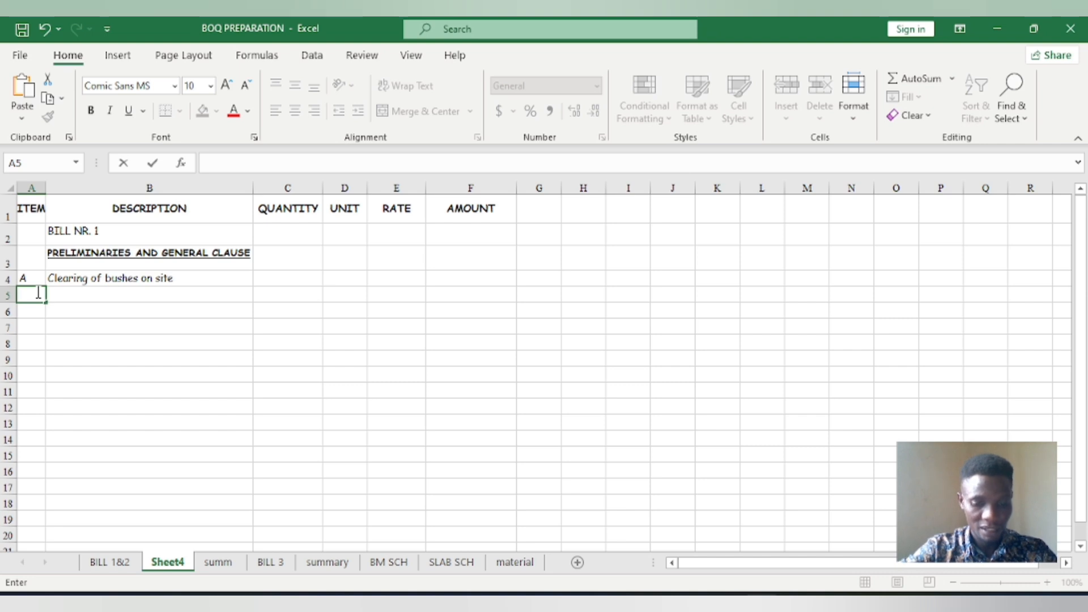
pyautogui.write('B')
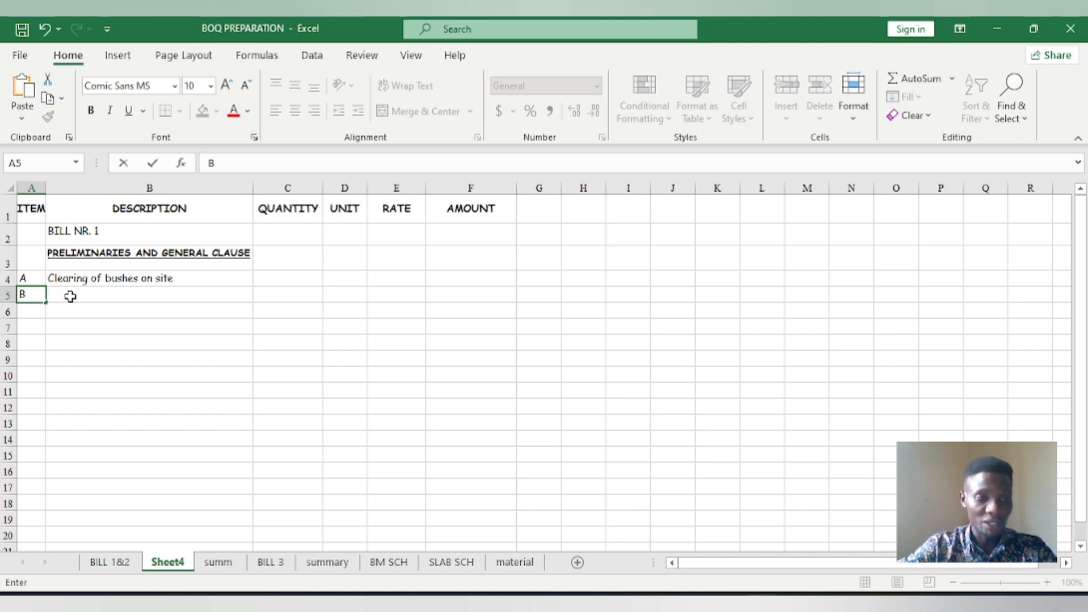
# Enter the description "purchase lines and wood for setting out" for item B in B5.
pyautogui.click(141, 294)
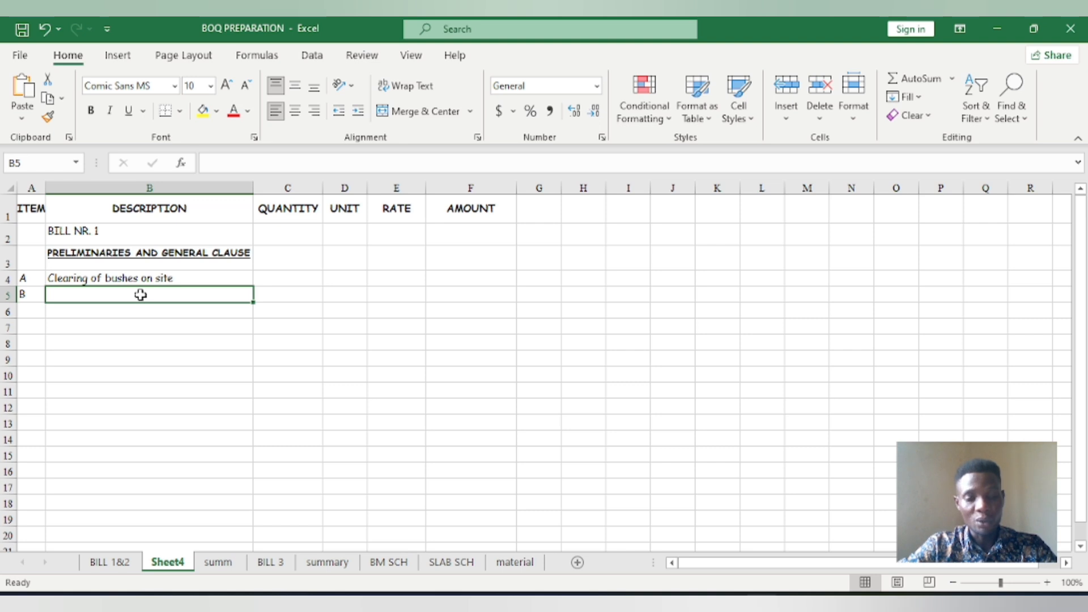
pyautogui.write('pu')
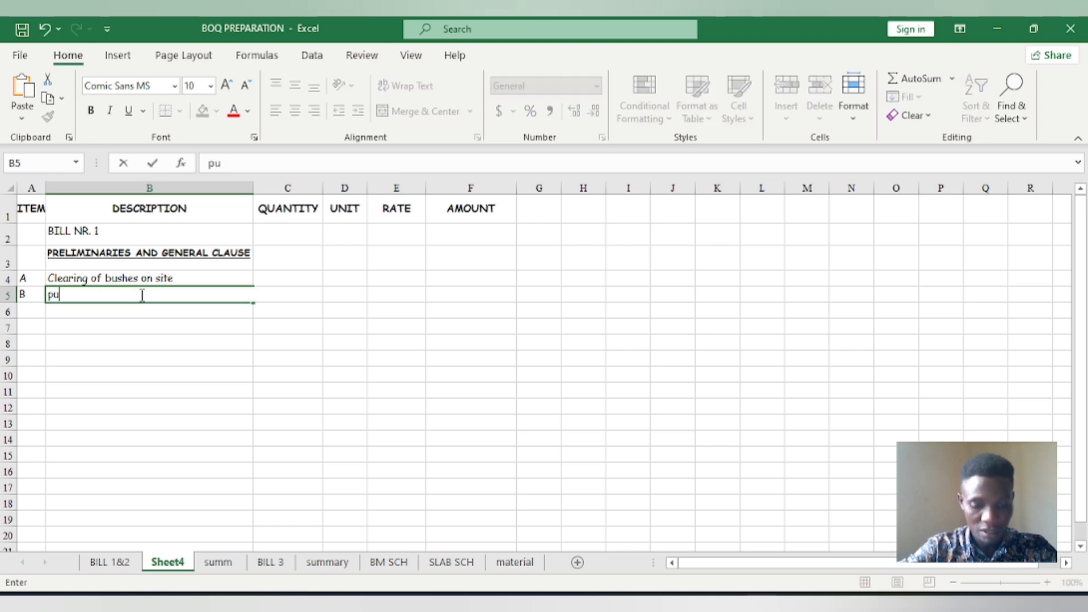
pyautogui.write('rcgase')
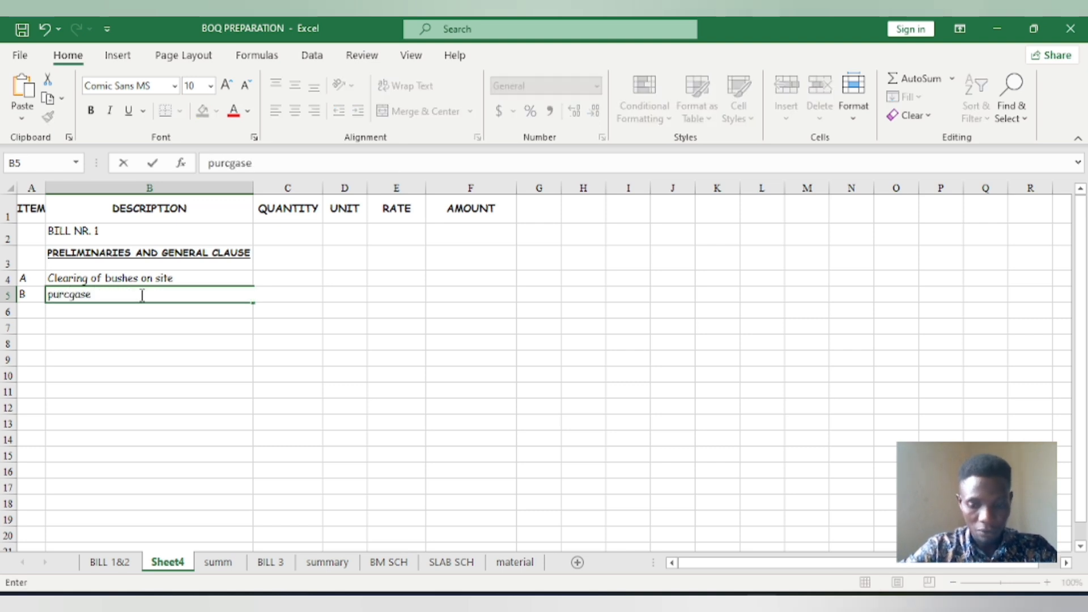
pyautogui.press('BackSpace')
pyautogui.press('BackSpace')
pyautogui.press('BackSpace')
pyautogui.press('BackSpace')
pyautogui.press('BackSpace')
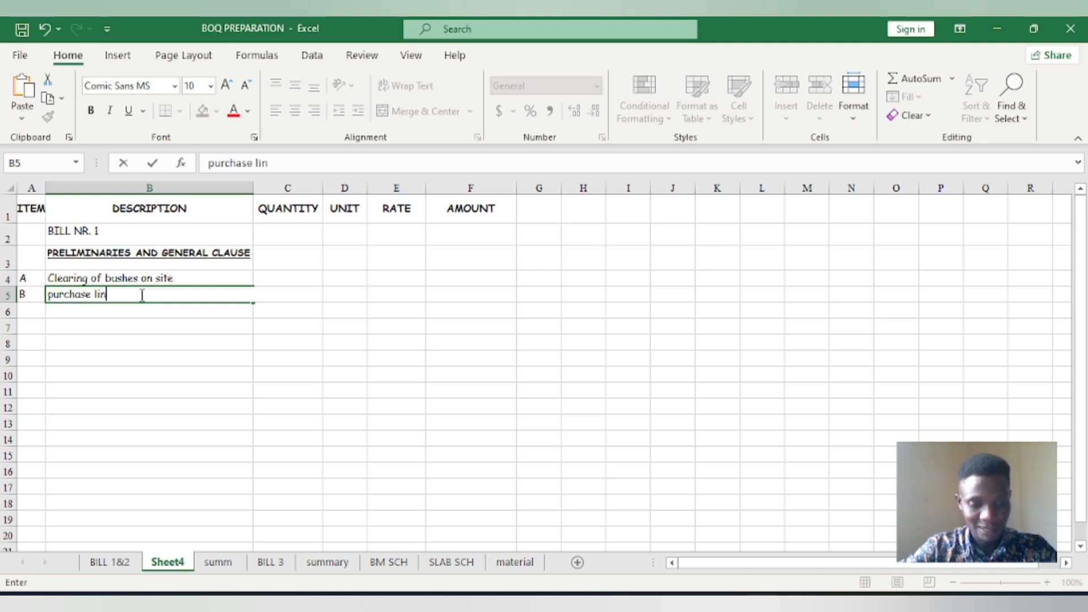
pyautogui.write('hase lines and ')
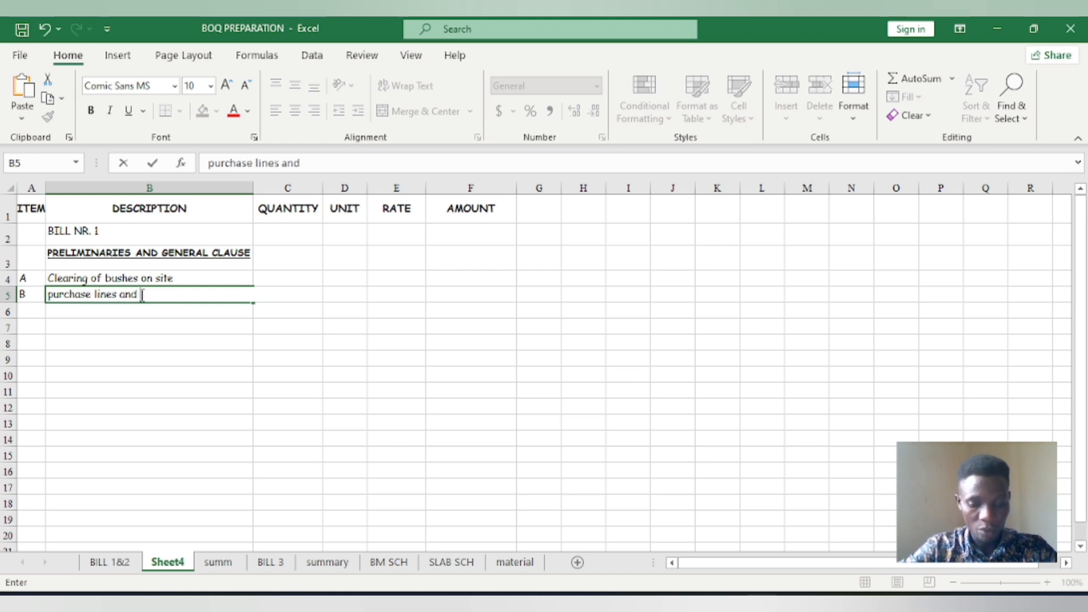
pyautogui.write('wood')
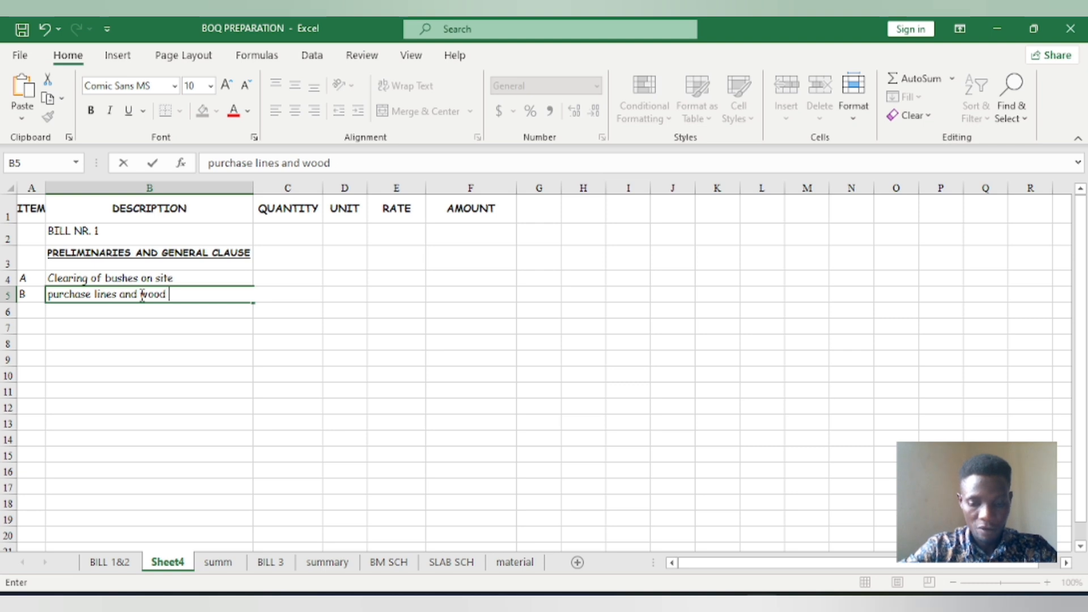
pyautogui.write(' for sett')
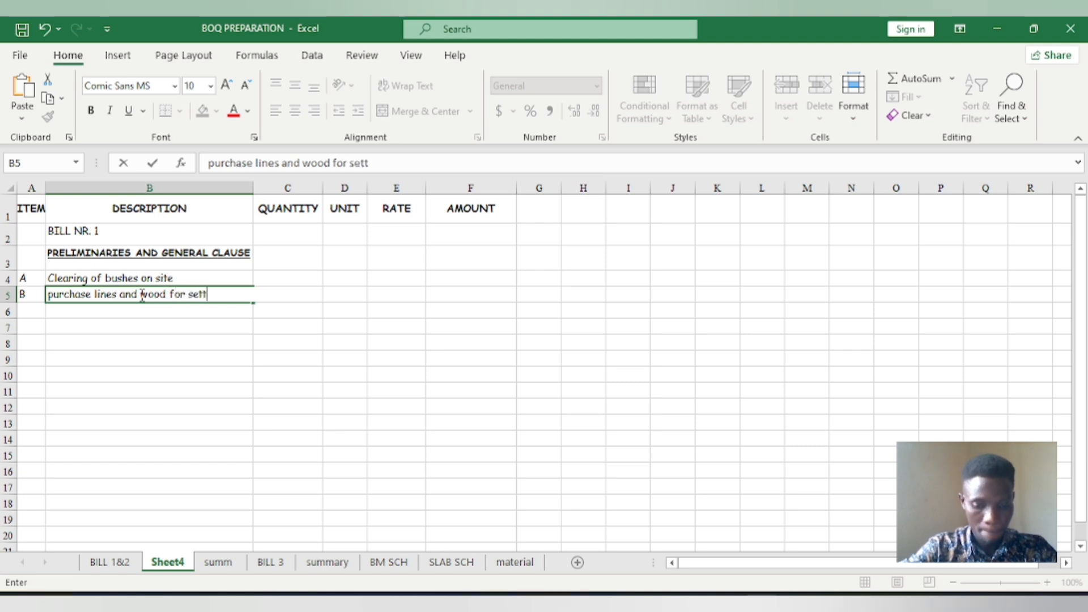
pyautogui.write('ing out')
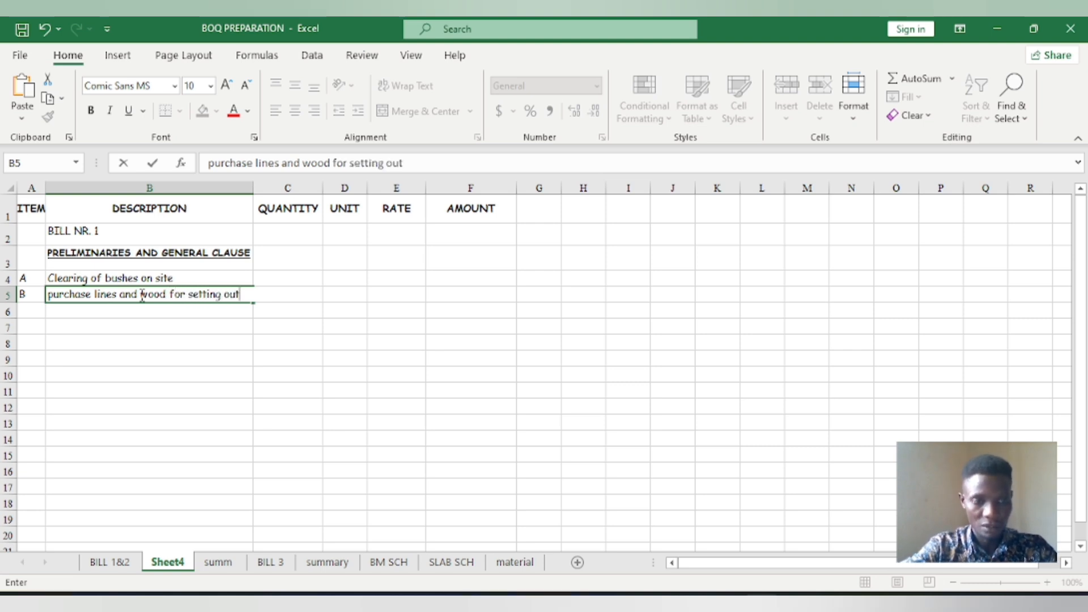
# Label the third item C in A6 and enter its description "Water" in B6.
pyautogui.click(31, 312)
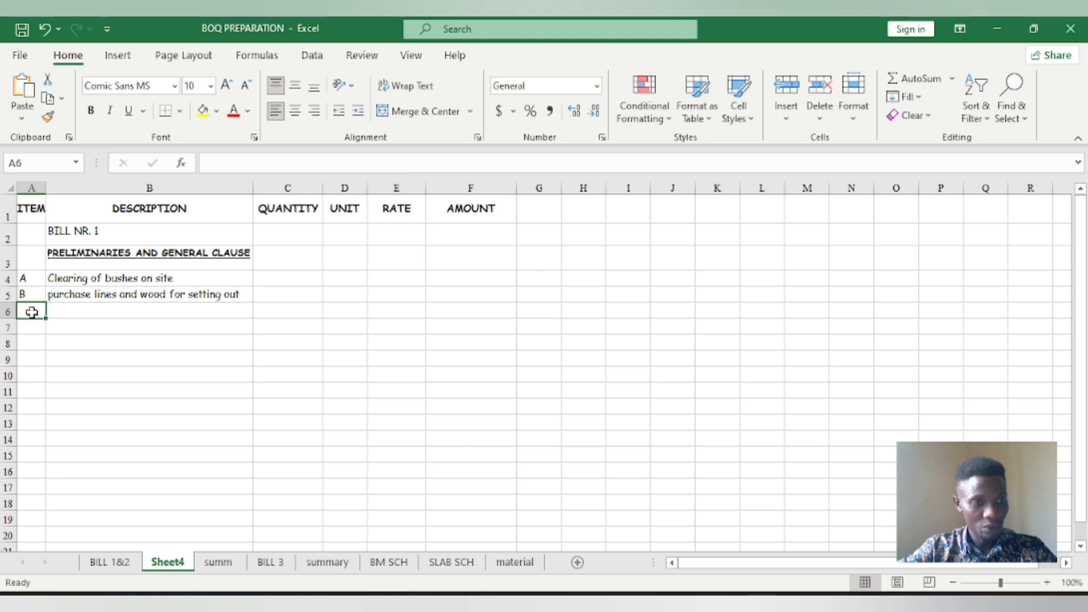
pyautogui.write('C')
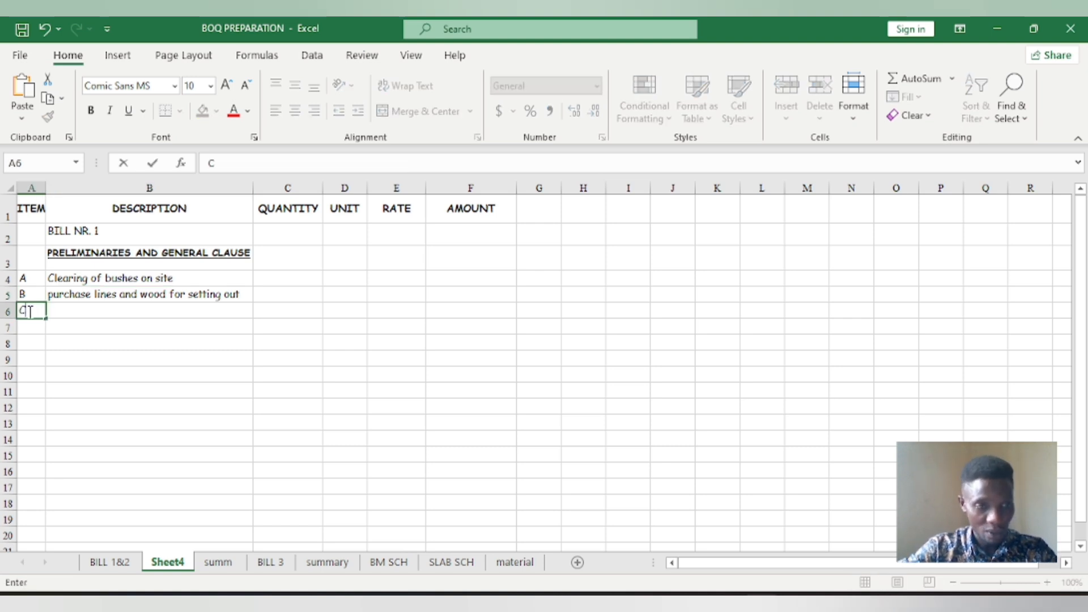
pyautogui.click(58, 312)
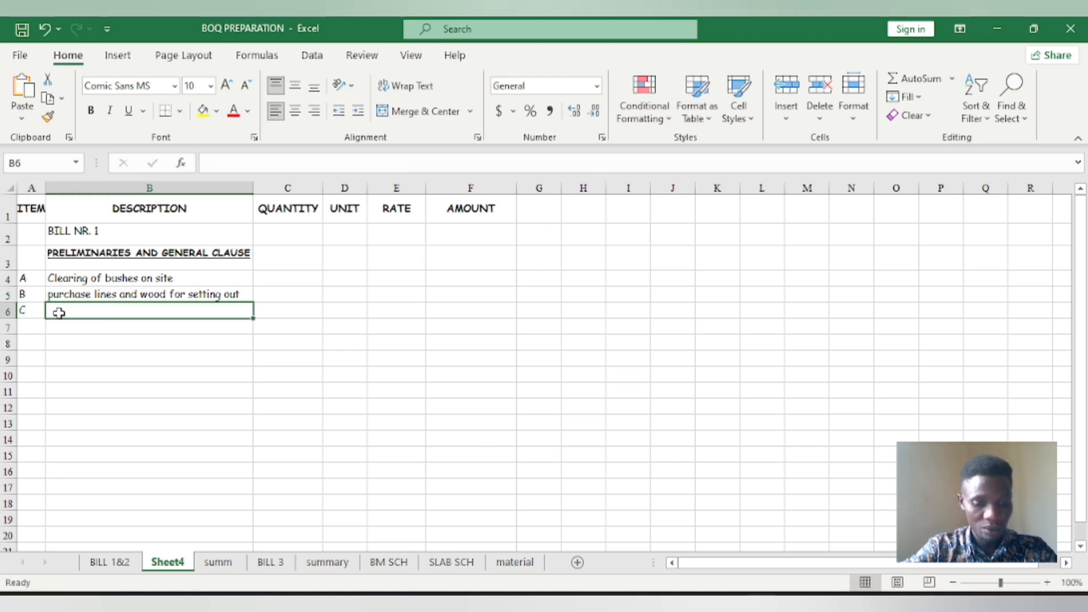
pyautogui.write('WATER')
pyautogui.press('BackSpace')
pyautogui.press('BackSpace')
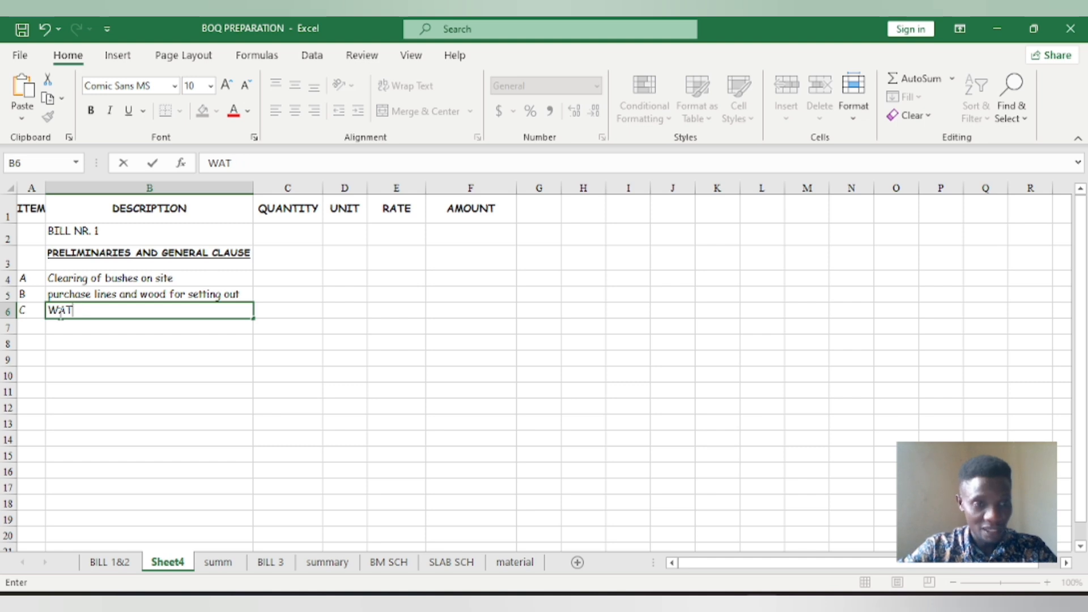
pyautogui.press('BackSpace')
pyautogui.write('wA')
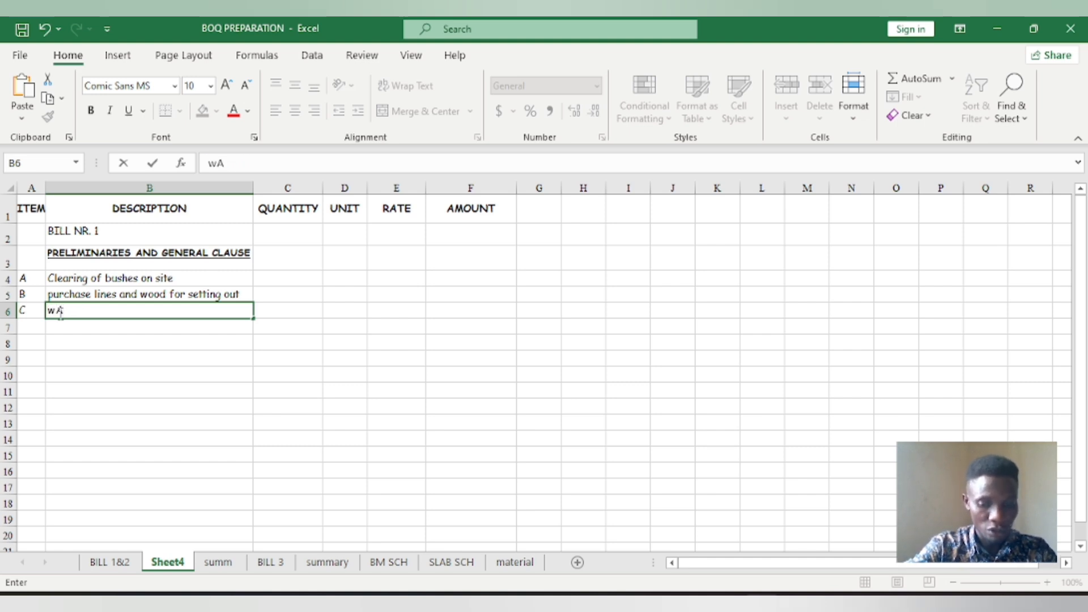
pyautogui.press('BackSpace')
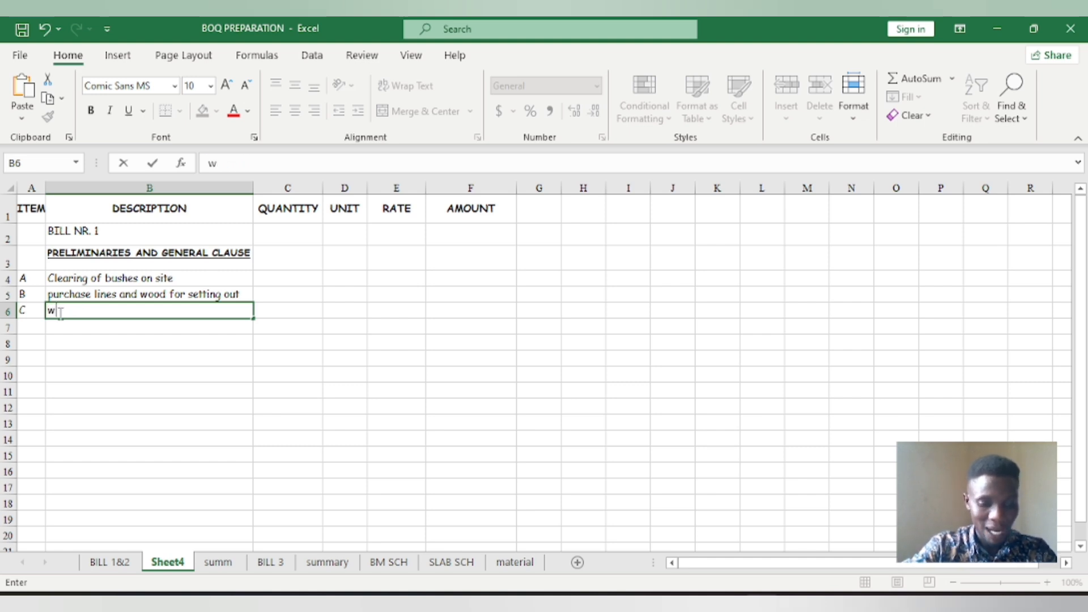
pyautogui.write('W')
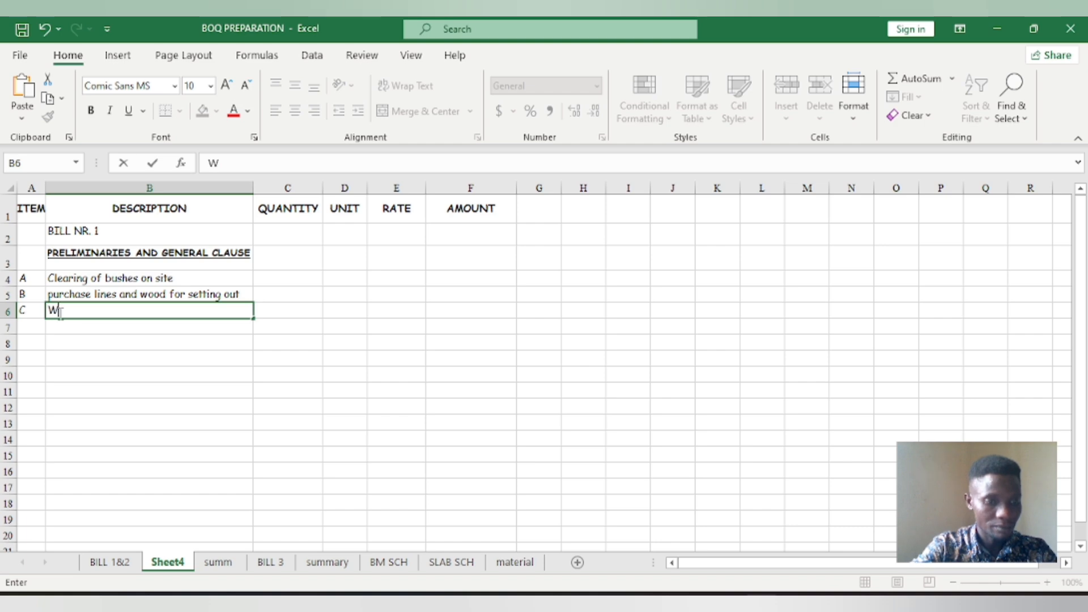
pyautogui.write('ater')
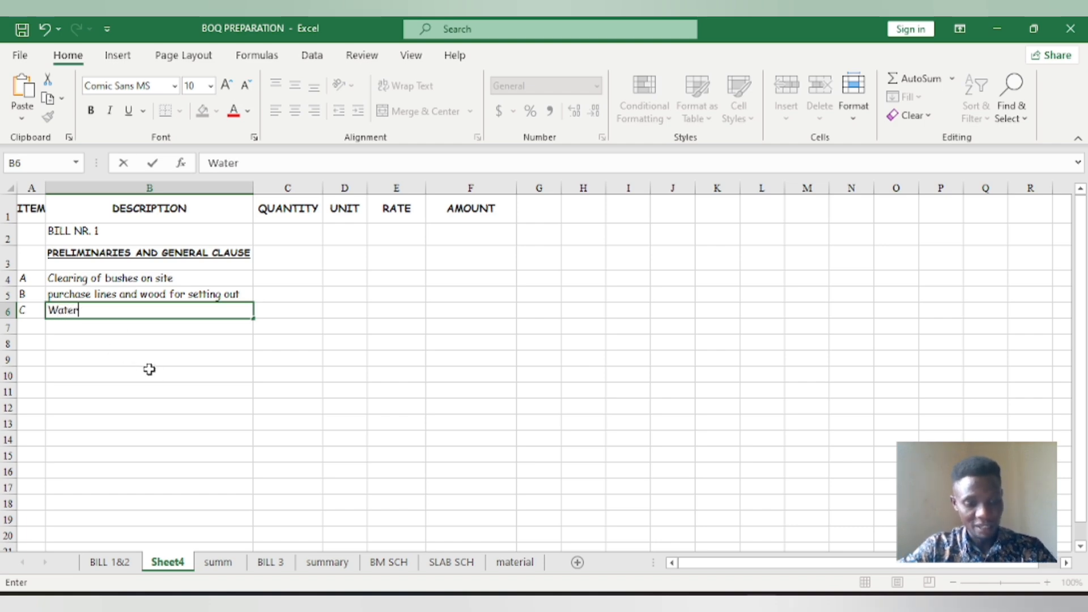
# Check the preliminaries layout in BILL 1&2 and enter the amount 500,000 in F8 of Sheet4.
pyautogui.click(111, 561)
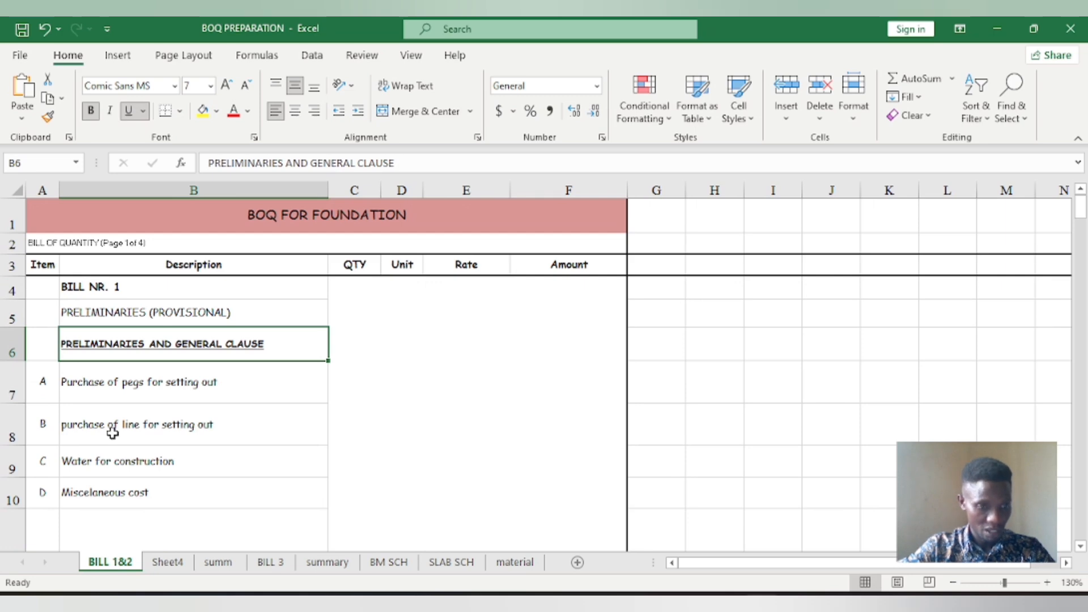
pyautogui.scroll(-1, 112, 432)
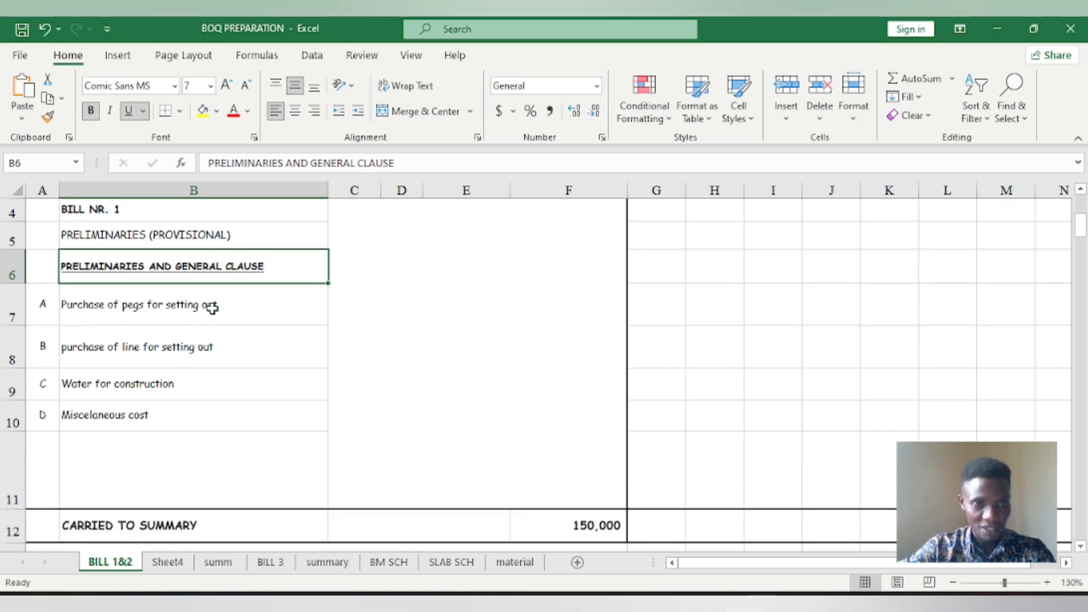
pyautogui.scroll(-1, 148, 396)
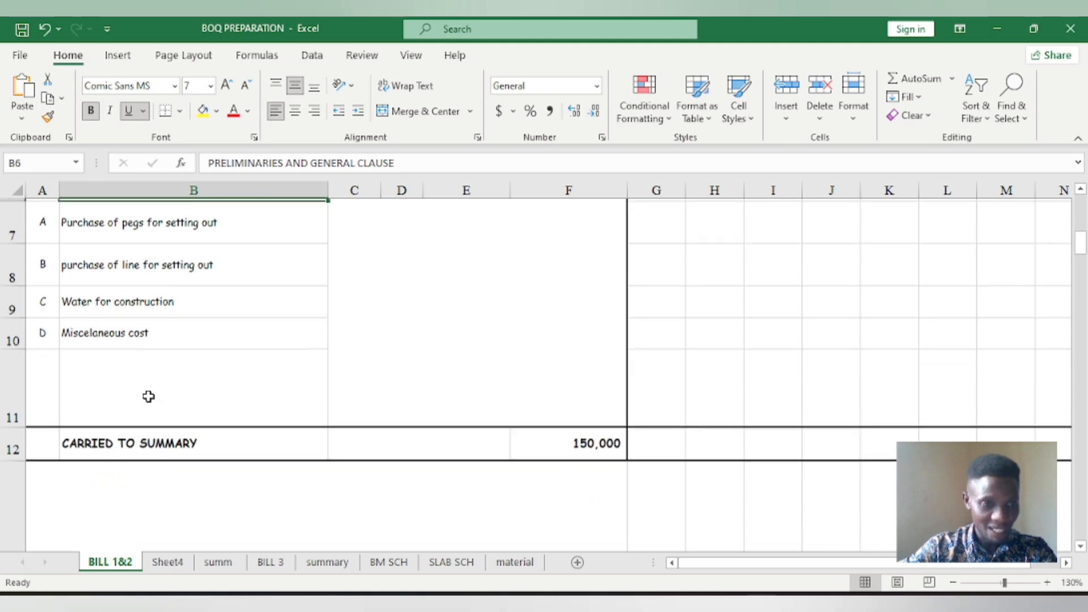
pyautogui.scroll(-1, 148, 397)
pyautogui.scroll(1, 112, 368)
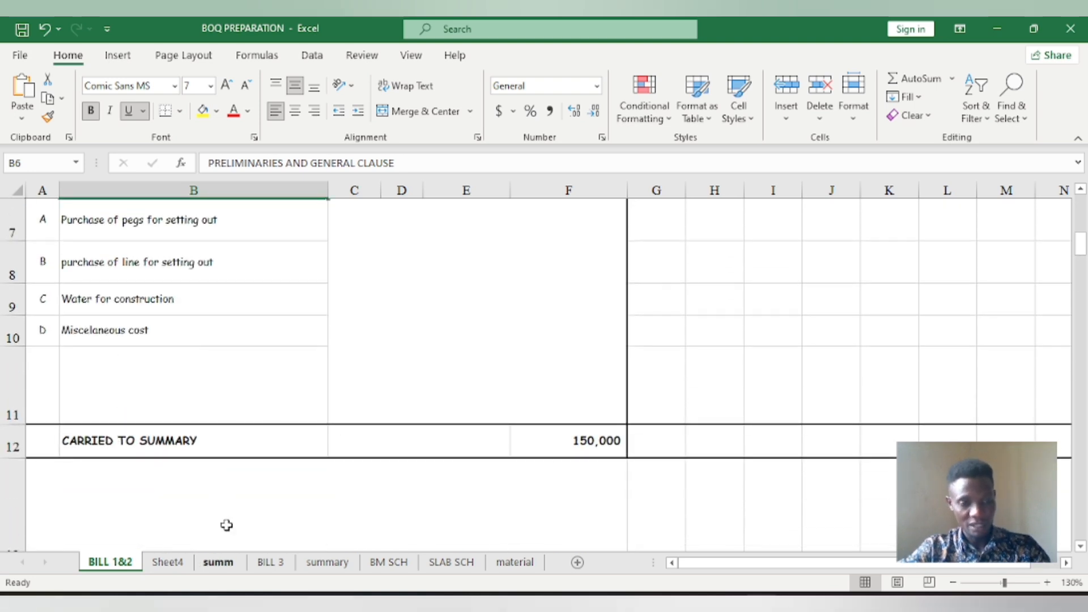
pyautogui.click(167, 562)
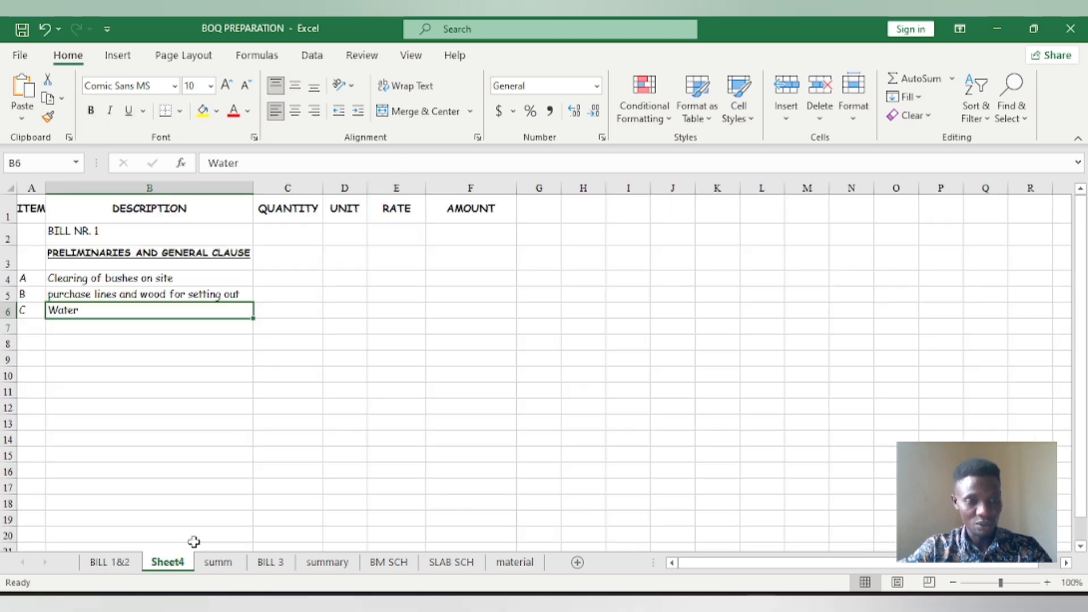
pyautogui.click(460, 345)
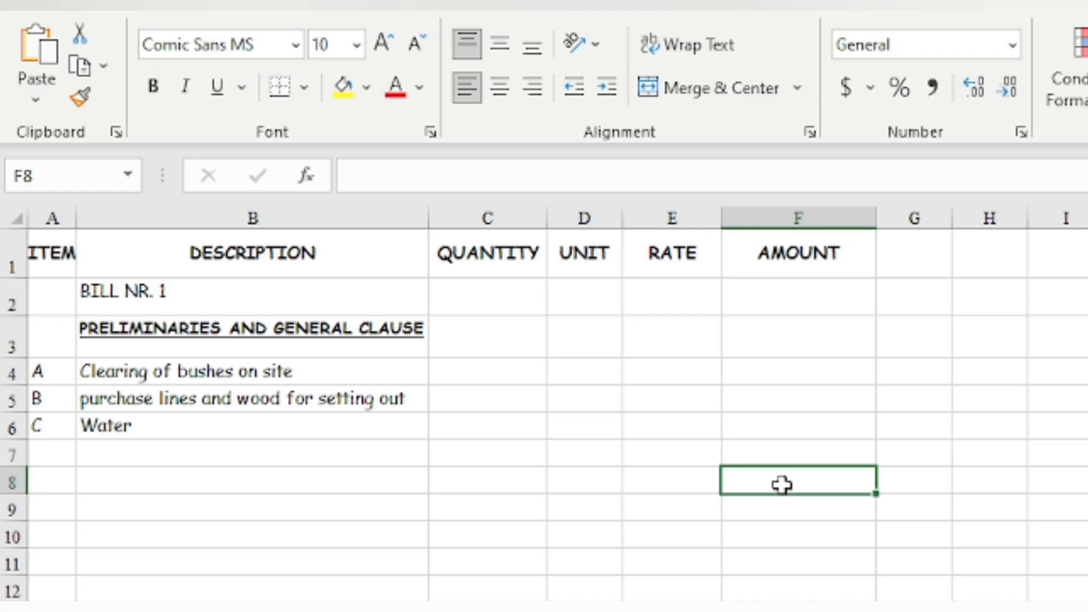
pyautogui.write('50')
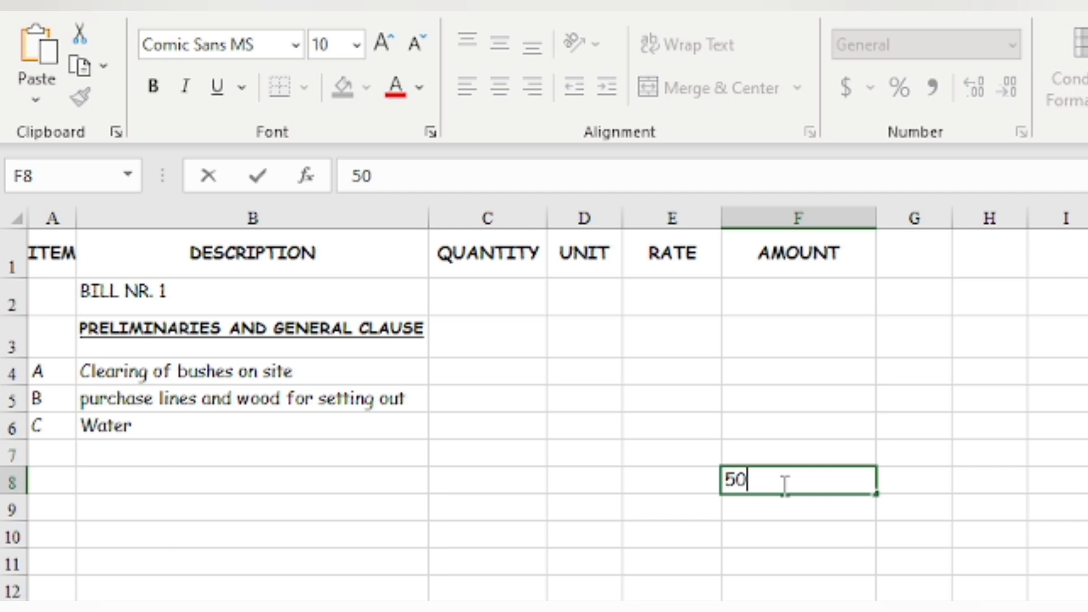
pyautogui.write('0,000')
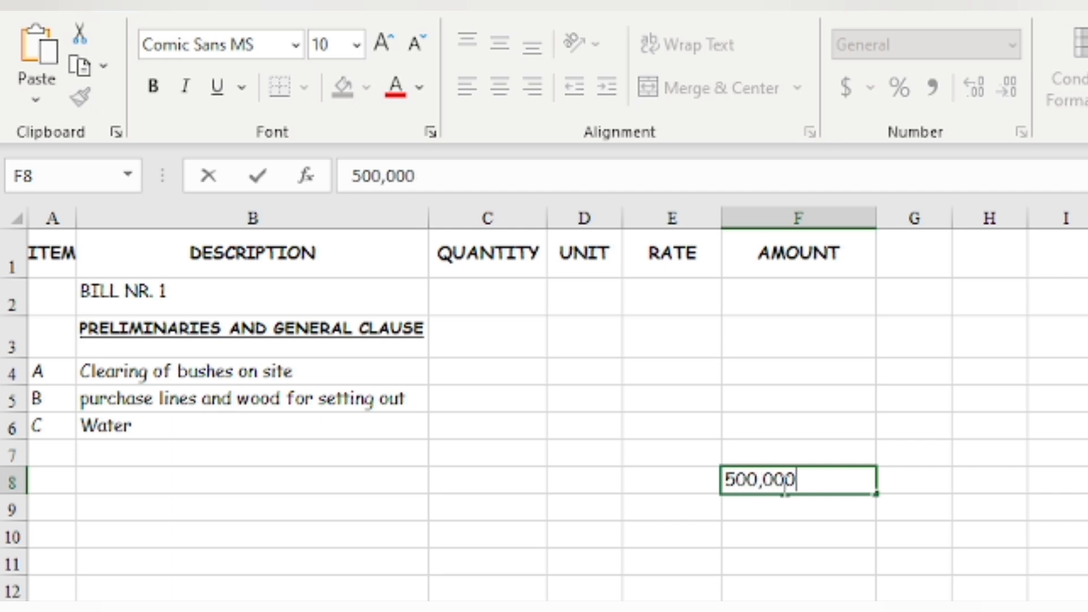
pyautogui.click(682, 586)
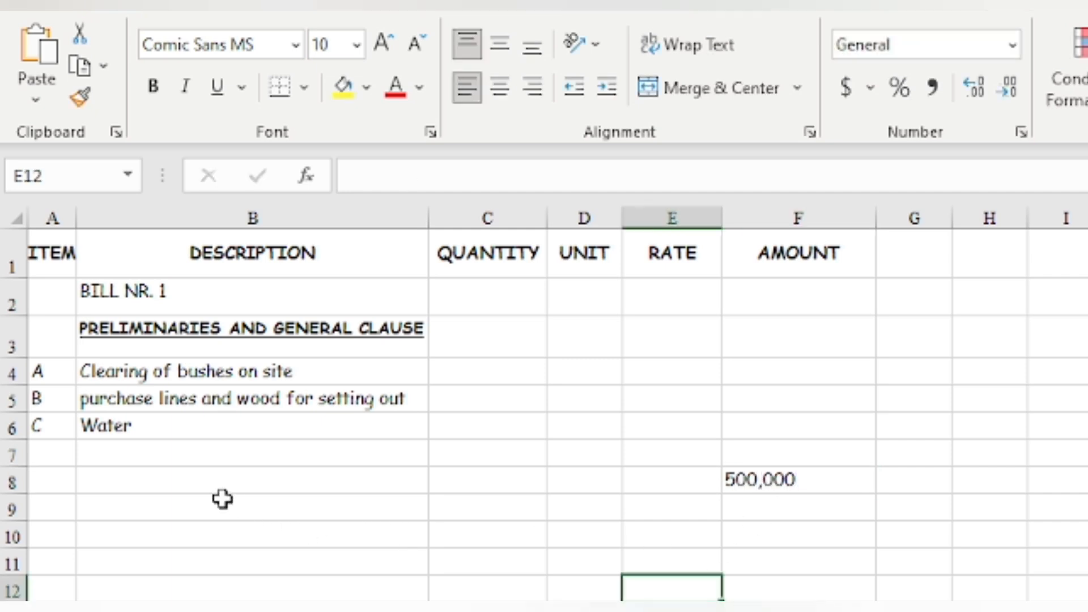
# Enter the row label CARRIED TO SUMMARY in B8 beside the 500,000 amount.
pyautogui.click(214, 476)
pyautogui.write('c')
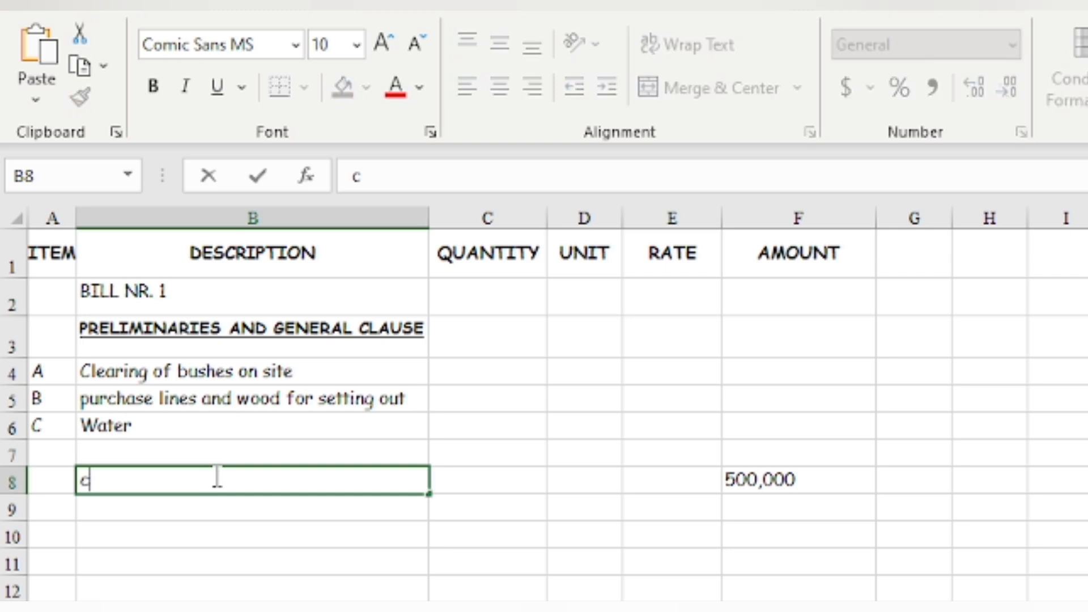
pyautogui.press('BackSpace')
pyautogui.write('CAR')
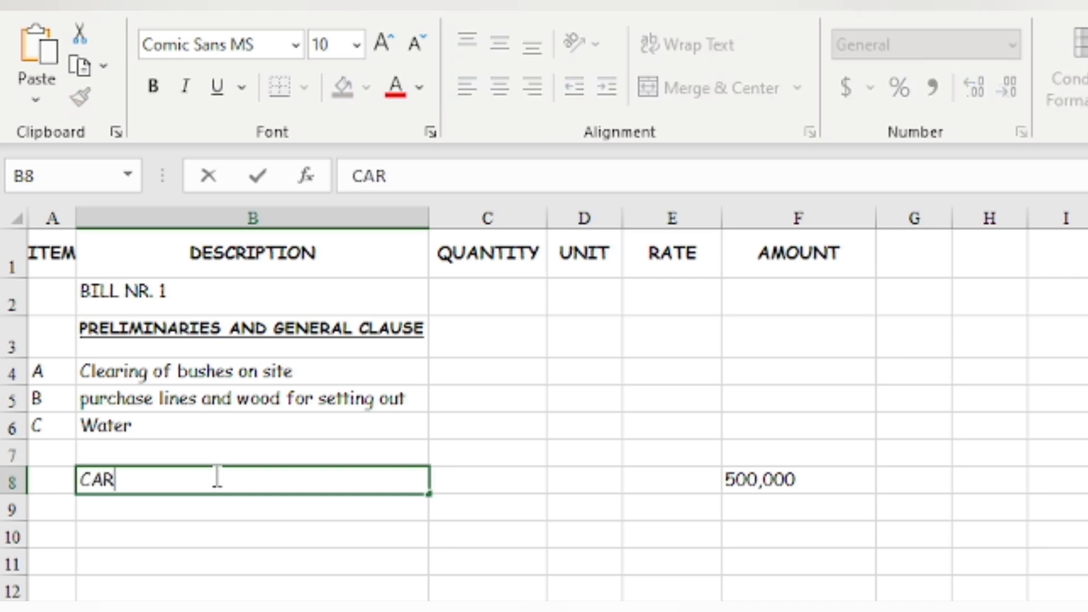
pyautogui.write('RIED TO SU')
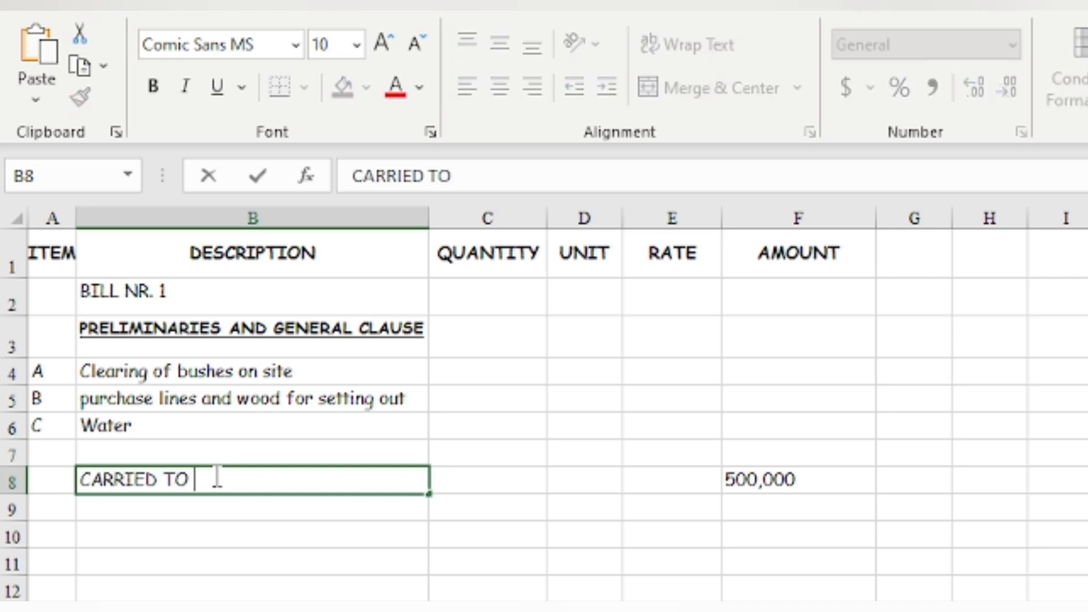
pyautogui.write('MMARY')
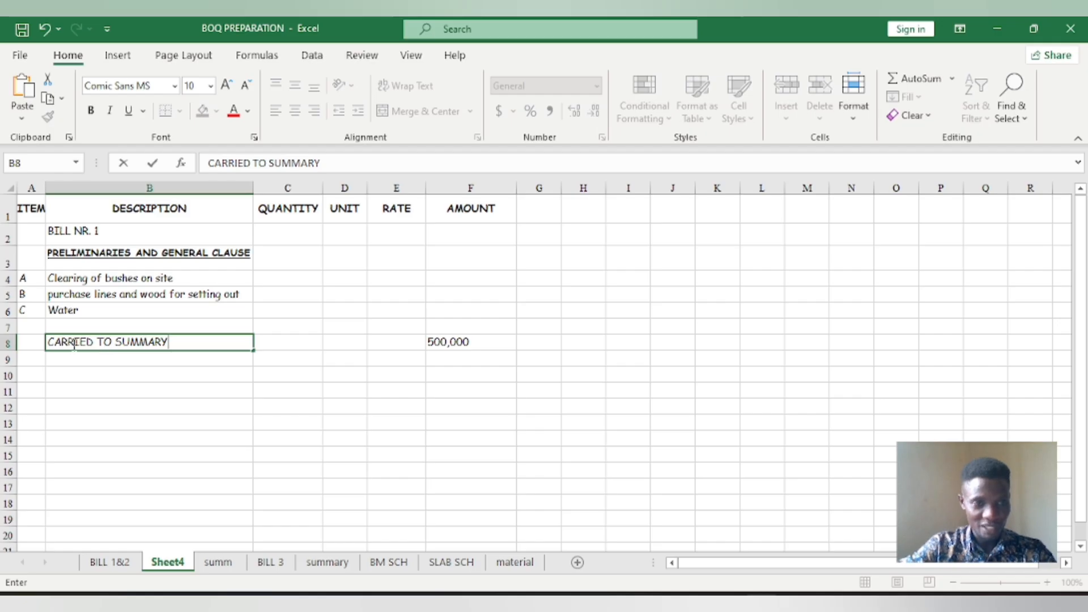
pyautogui.click(298, 403)
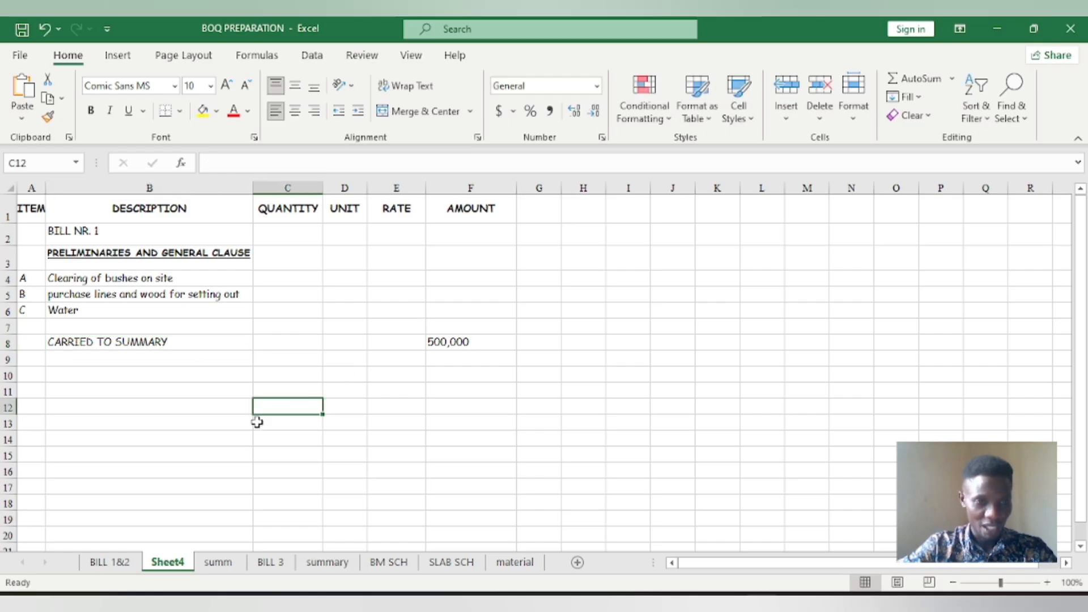
pyautogui.scroll(-1, 66, 320)
pyautogui.scroll(1, 71, 288)
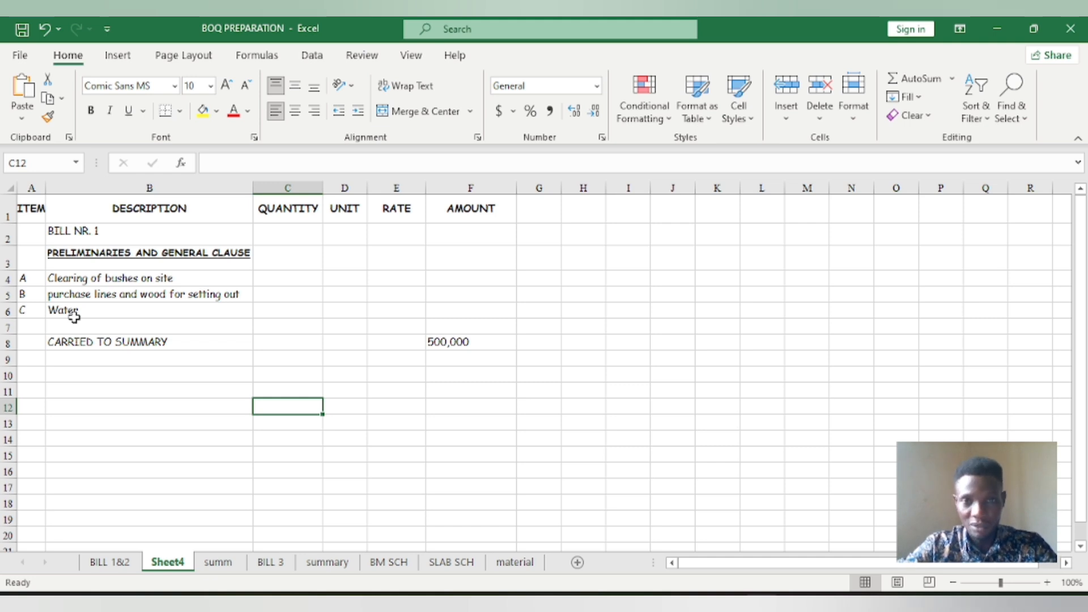
pyautogui.click(40, 326)
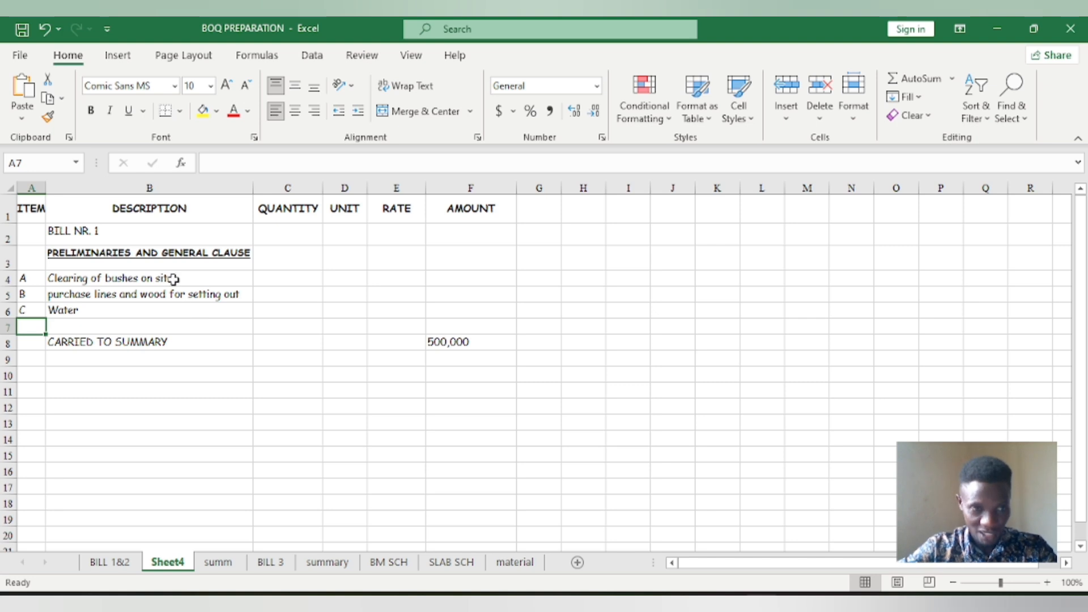
# Copy the BILL NR. 1 heading from B2 into B10 and change the copy to BILL NR. 2.
pyautogui.doubleClick(96, 232)
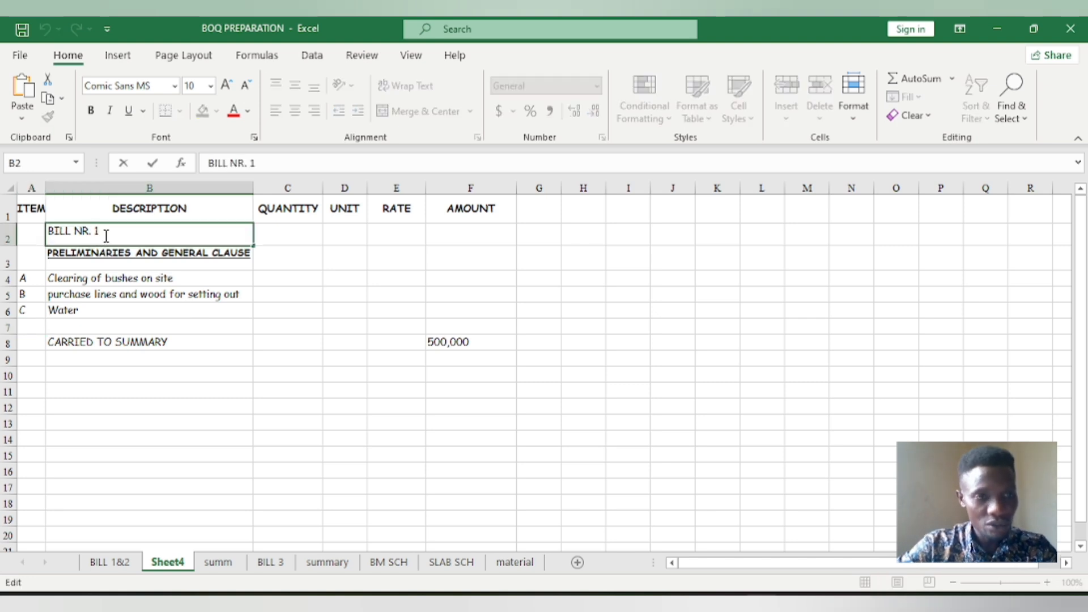
pyautogui.moveTo(103, 233); pyautogui.dragTo(54, 236)
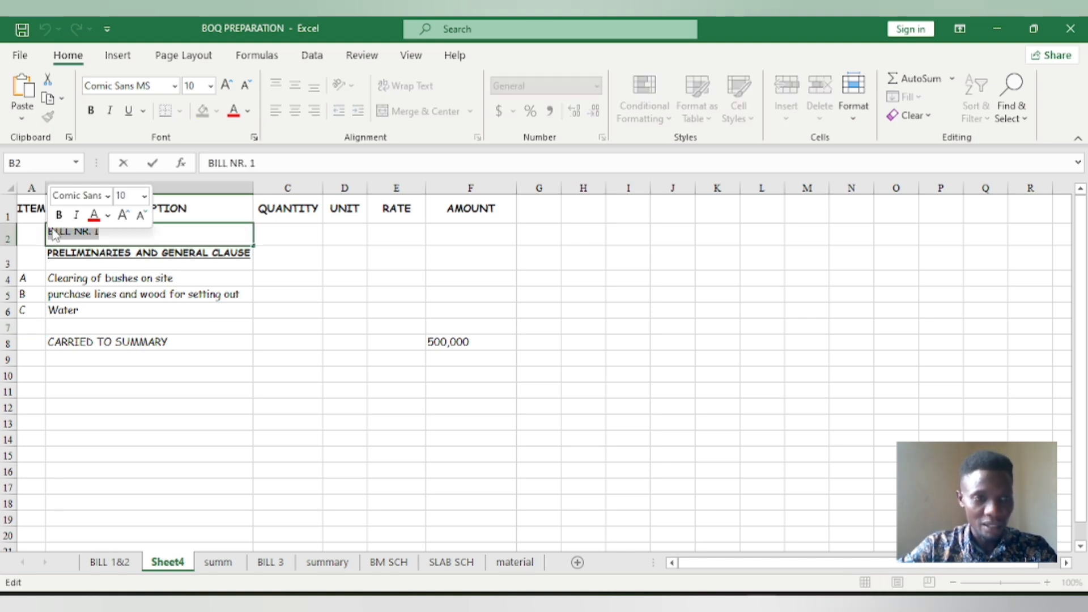
pyautogui.rightClick(59, 229)
pyautogui.click(107, 266)
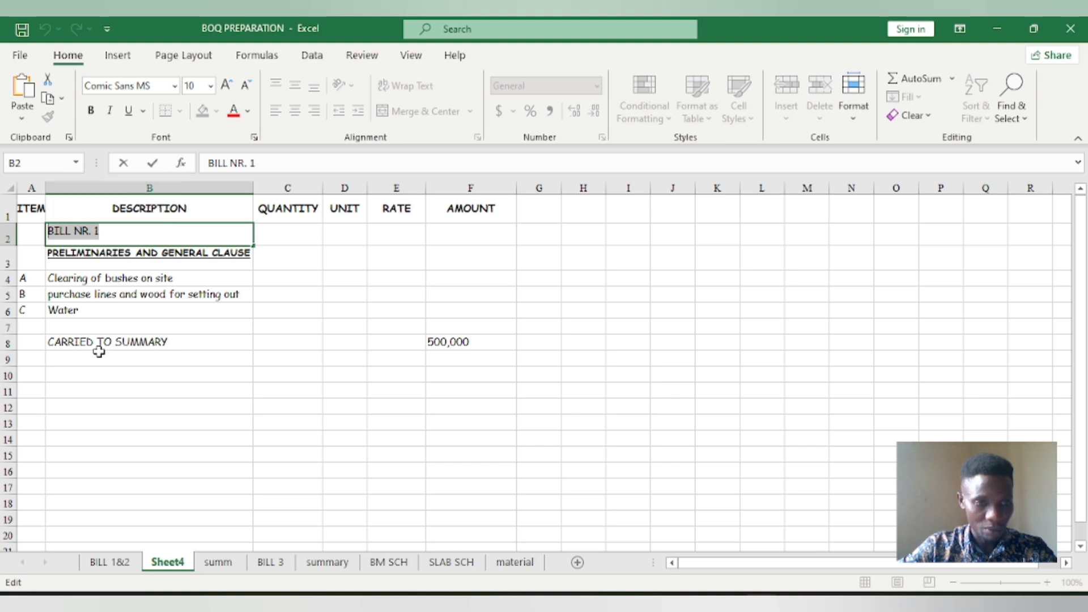
pyautogui.click(74, 377)
pyautogui.rightClick(74, 376)
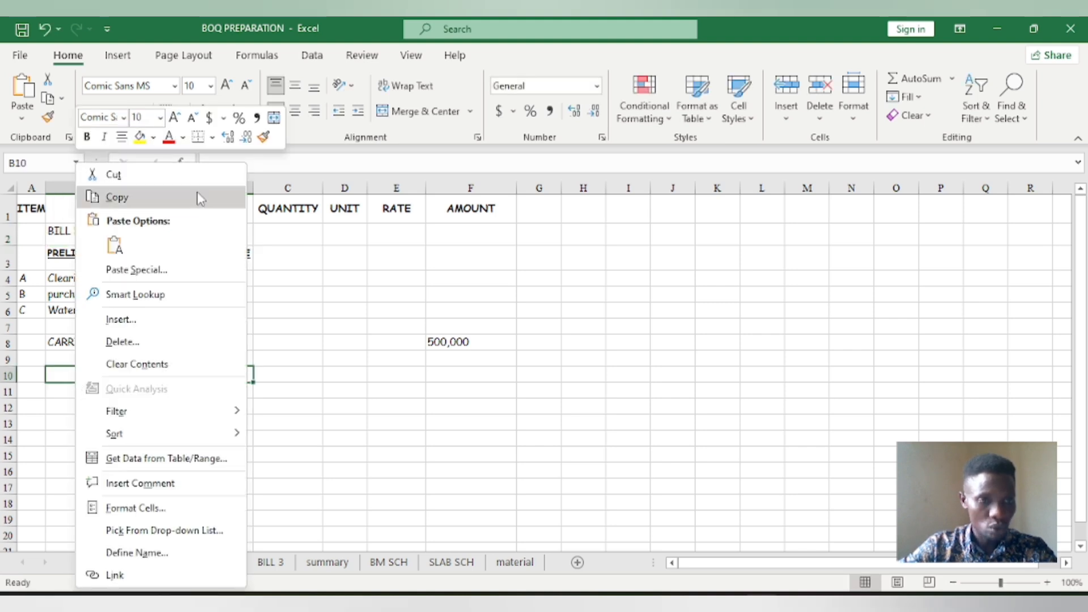
pyautogui.click(115, 245)
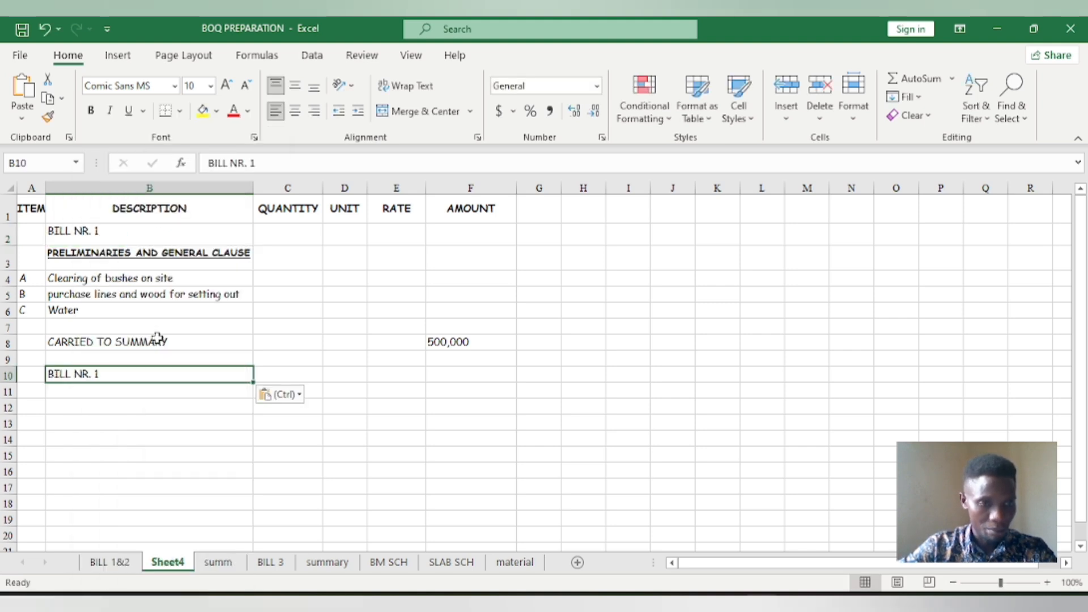
pyautogui.doubleClick(117, 377)
pyautogui.press('BackSpace')
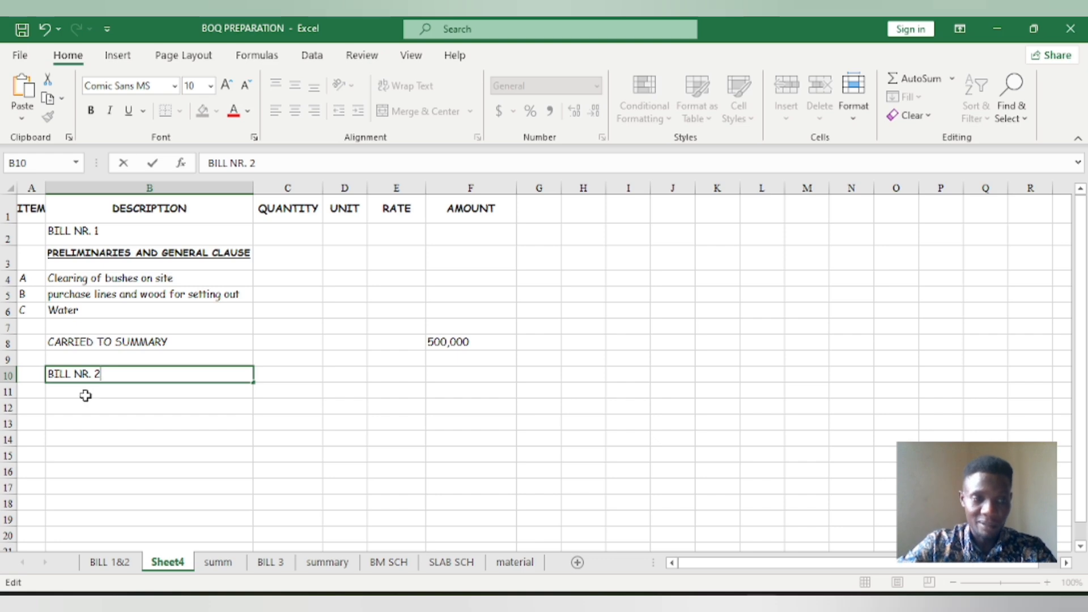
pyautogui.scroll(-1, 85, 394)
pyautogui.click(68, 343)
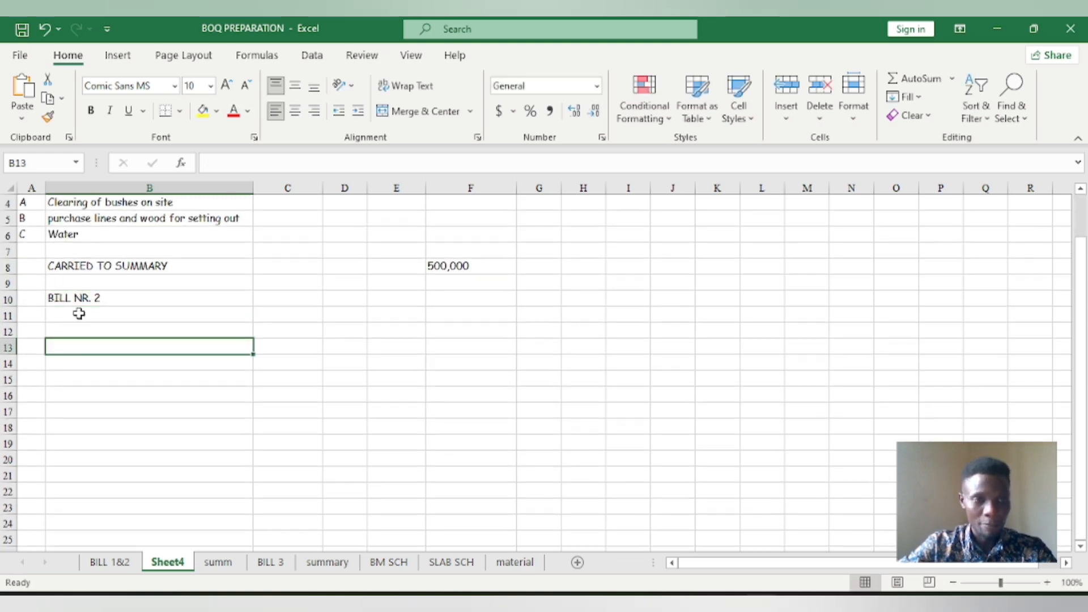
# Enter the section title SUB-STRUCTURE in B11 under the BILL NR. 2 heading.
pyautogui.click(79, 313)
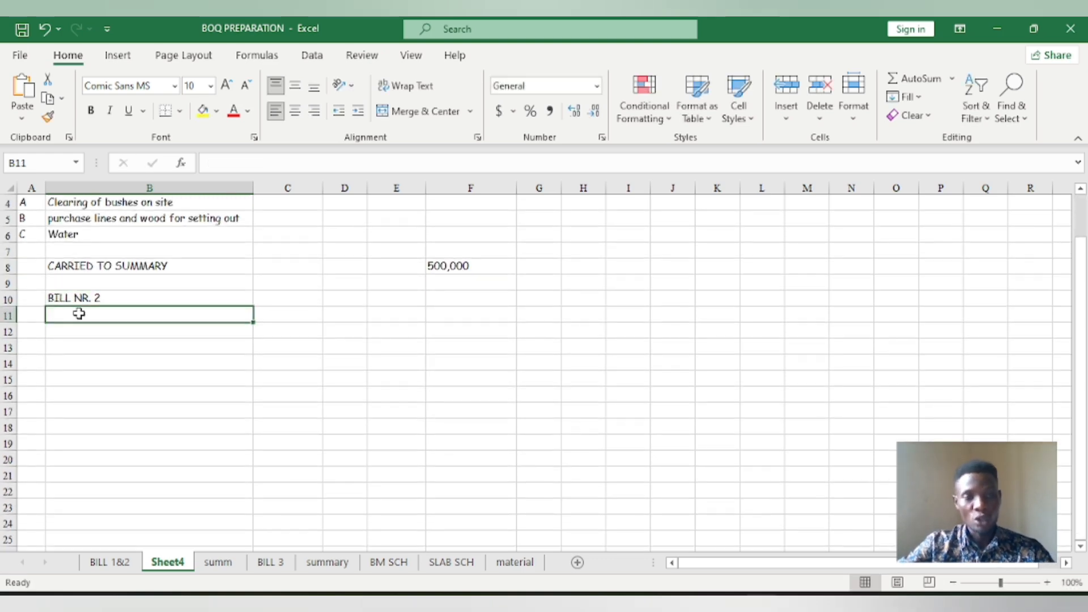
pyautogui.write('SU')
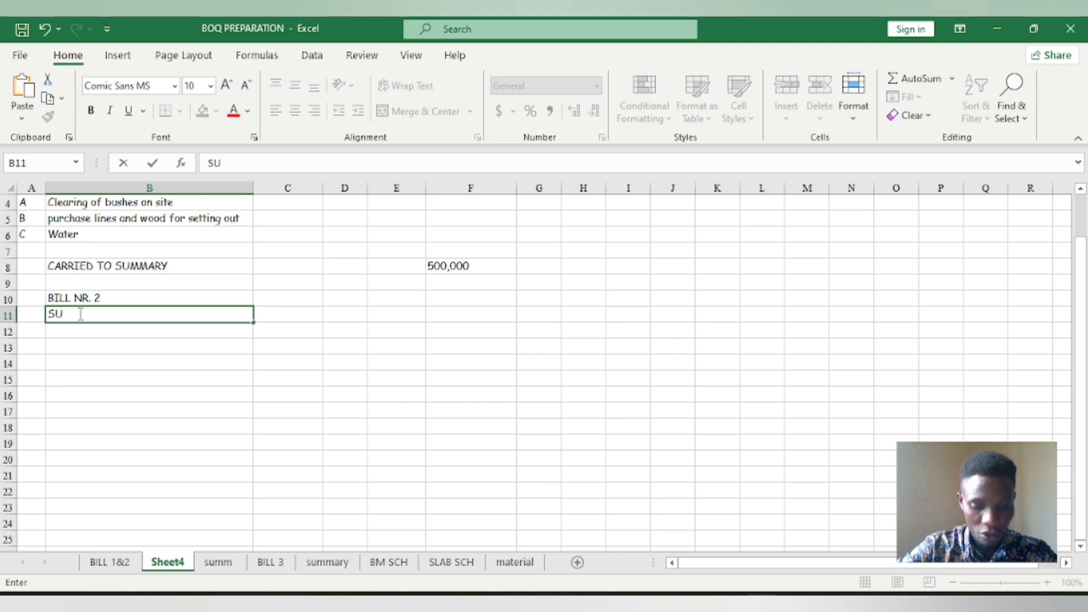
pyautogui.write('B-STR')
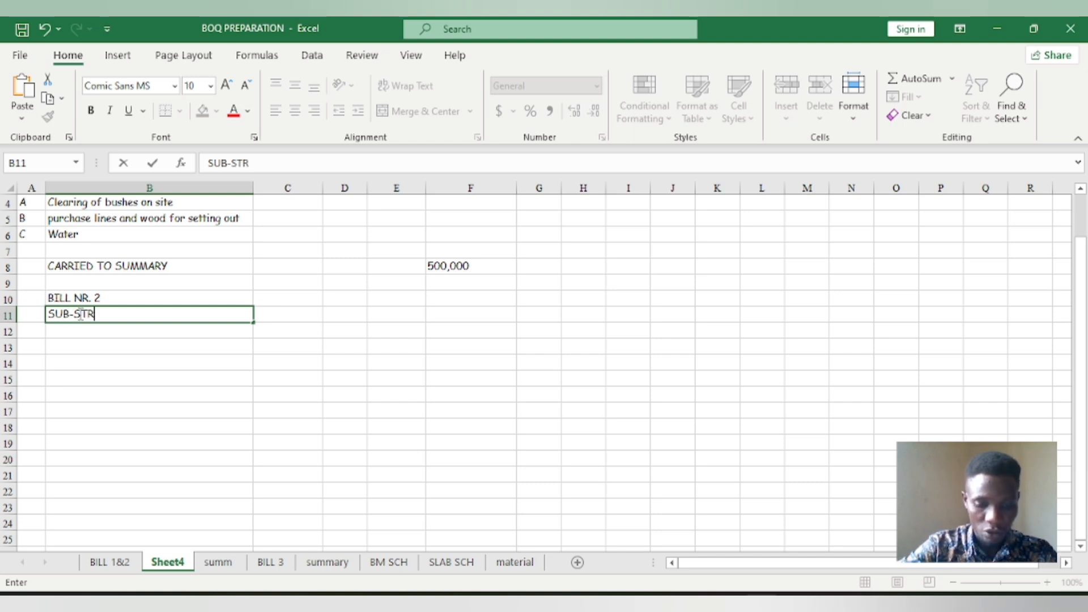
pyautogui.write('UCTURE')
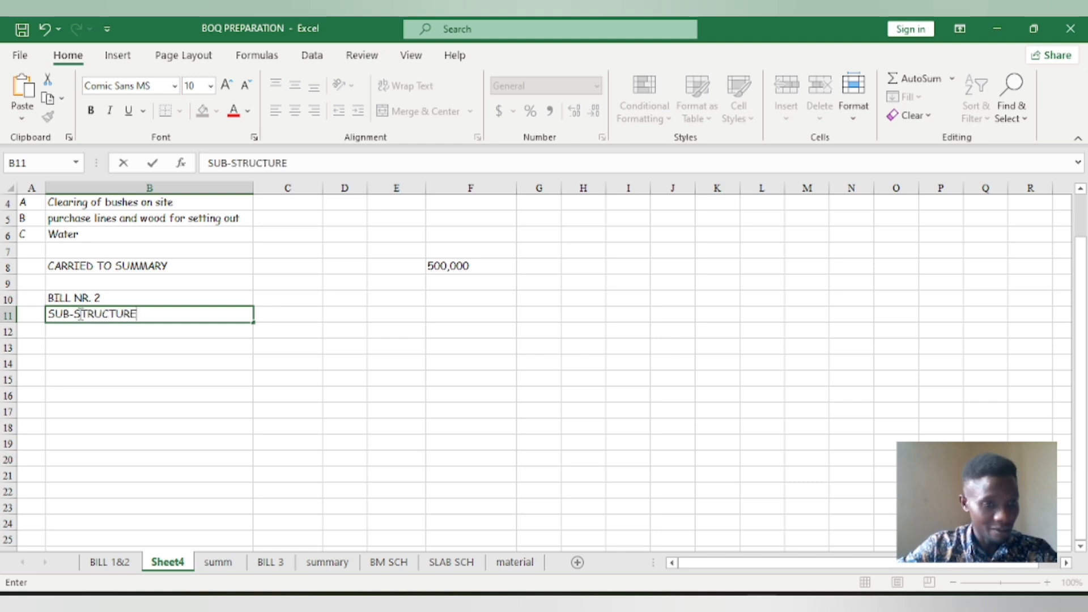
# Enter the subheading STRIP FOUNDATION in B12 below SUB-STRUCTURE.
pyautogui.click(77, 337)
pyautogui.write('F')
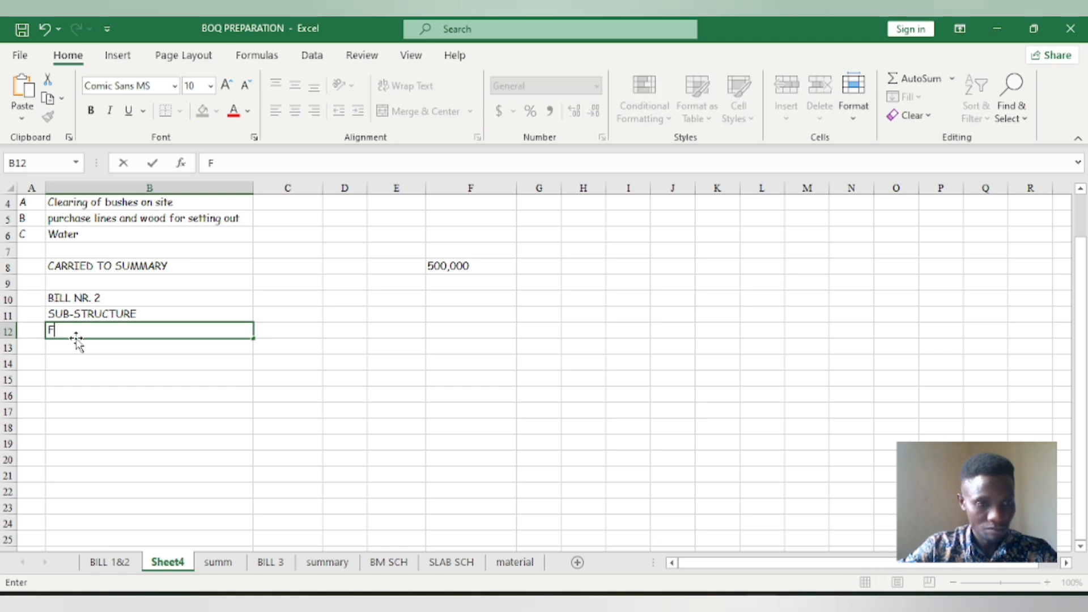
pyautogui.write('OUNDA')
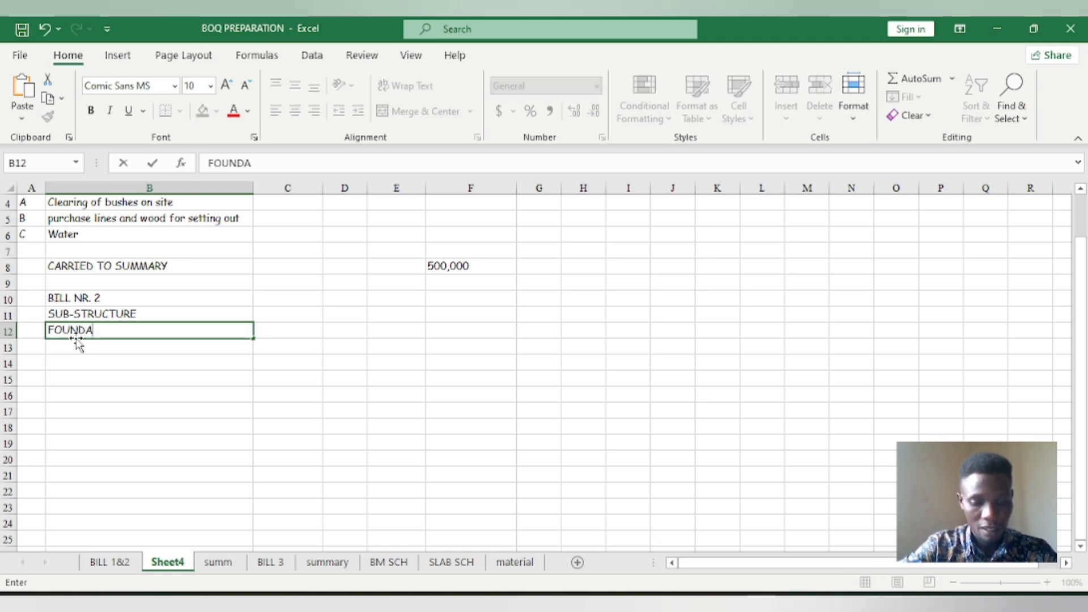
pyautogui.write('TIO')
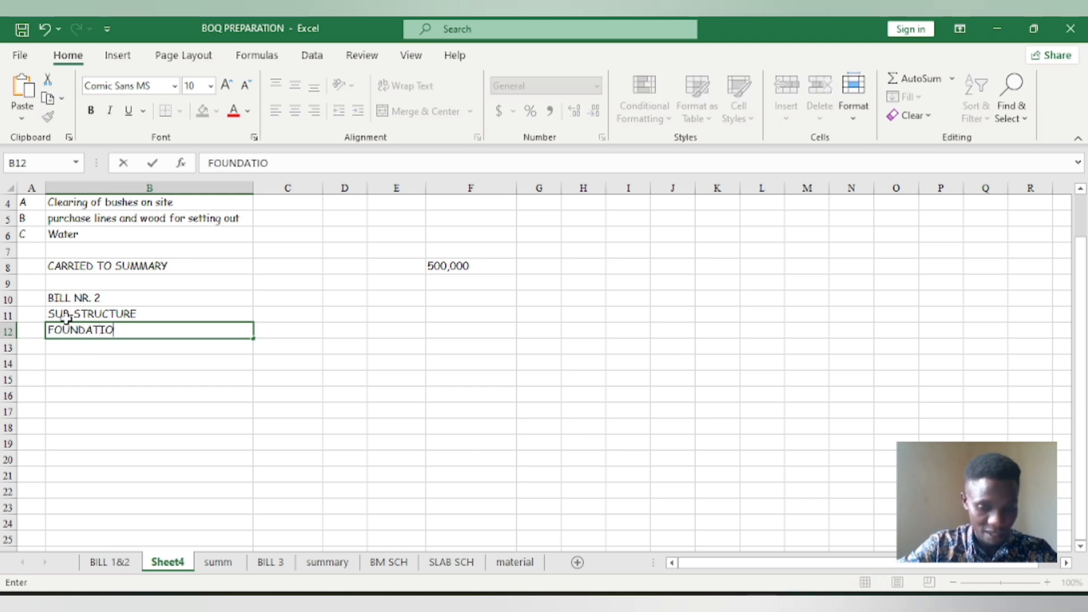
pyautogui.write('N')
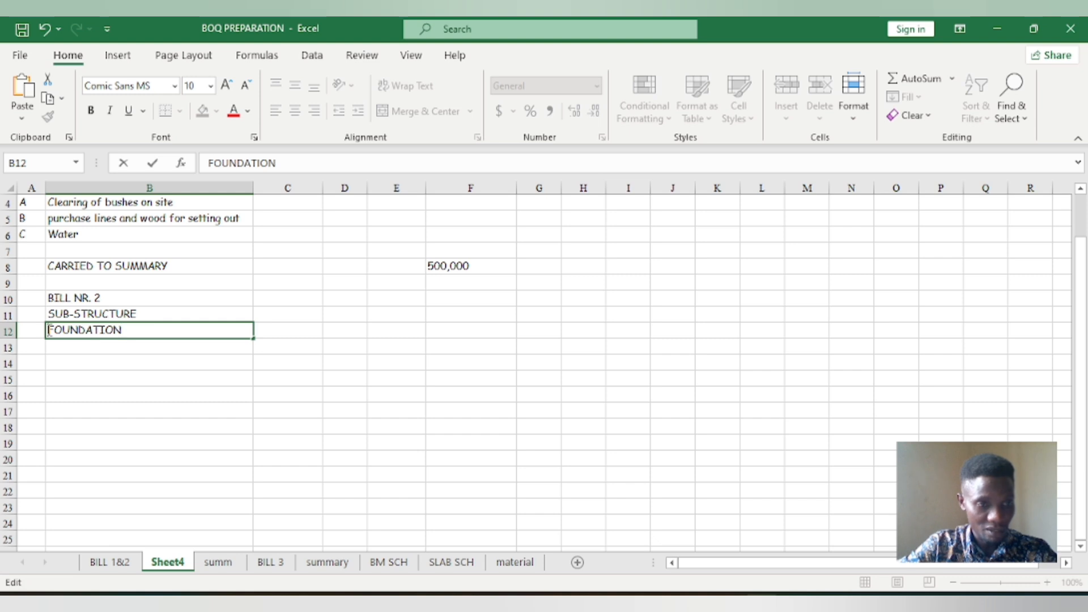
pyautogui.write('STRIP')
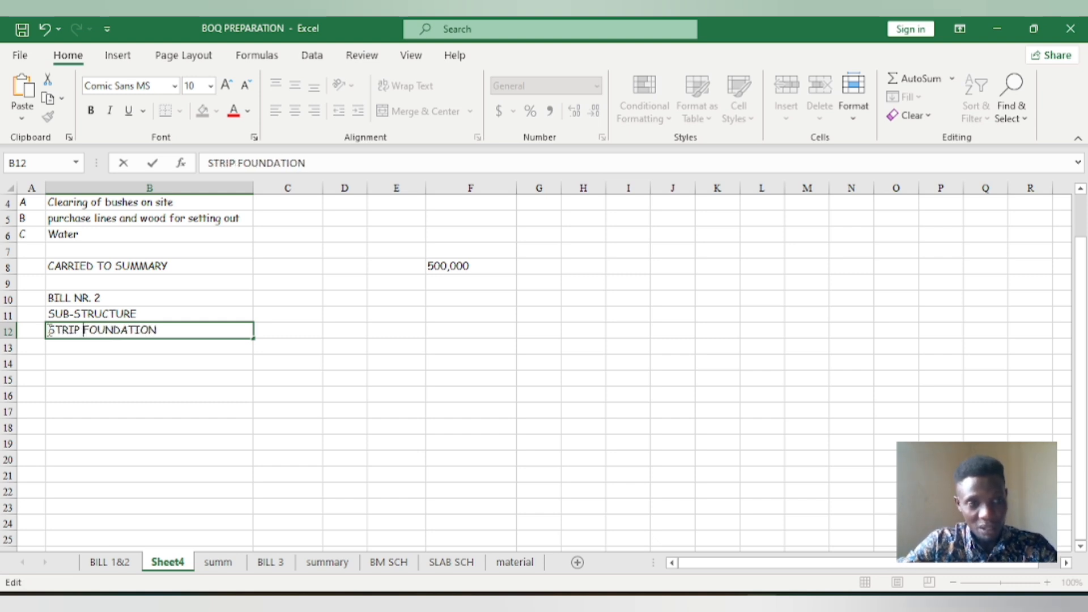
pyautogui.click(97, 380)
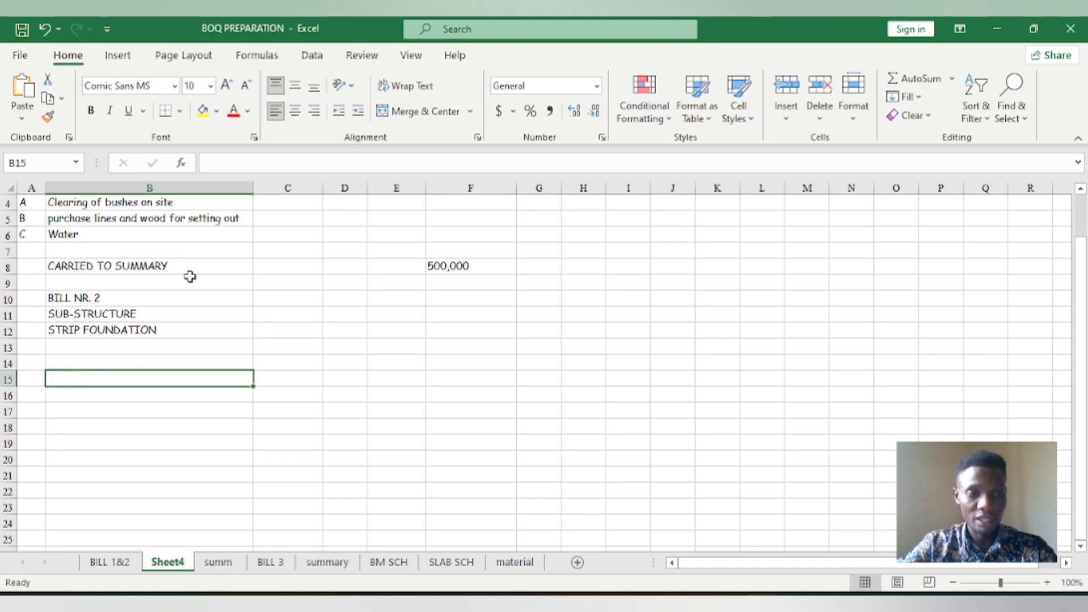
# Underline the STRIP FOUNDATION subheading in B12.
pyautogui.click(107, 327)
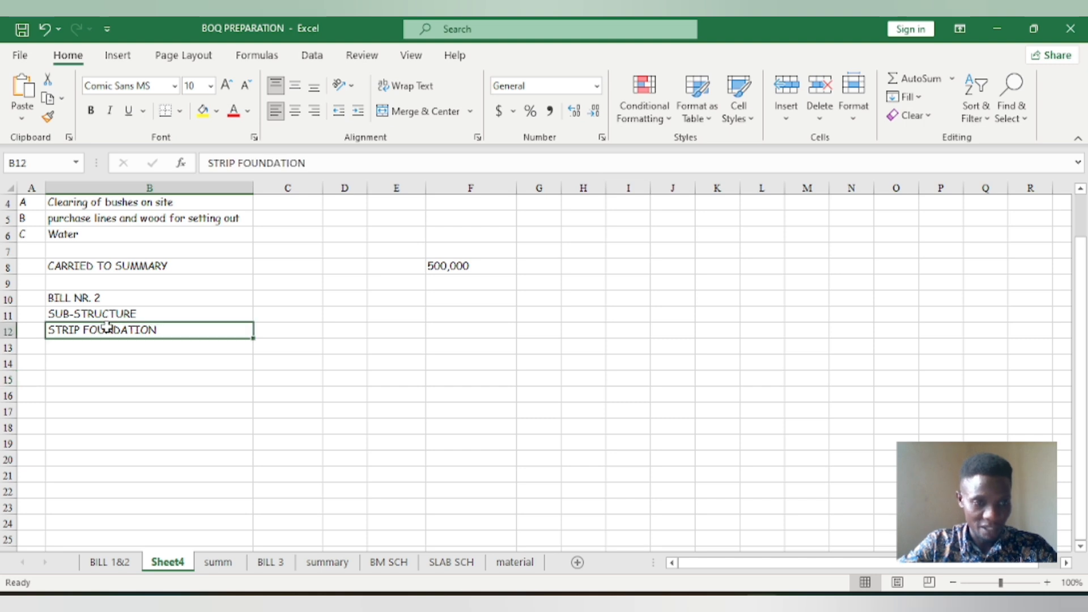
pyautogui.click(129, 111)
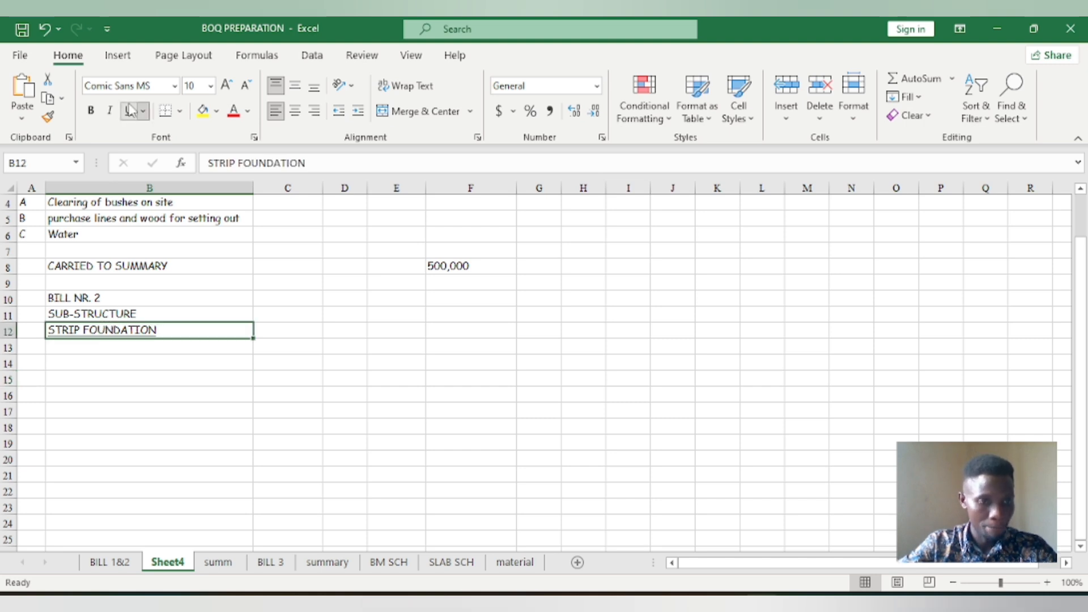
pyautogui.click(107, 382)
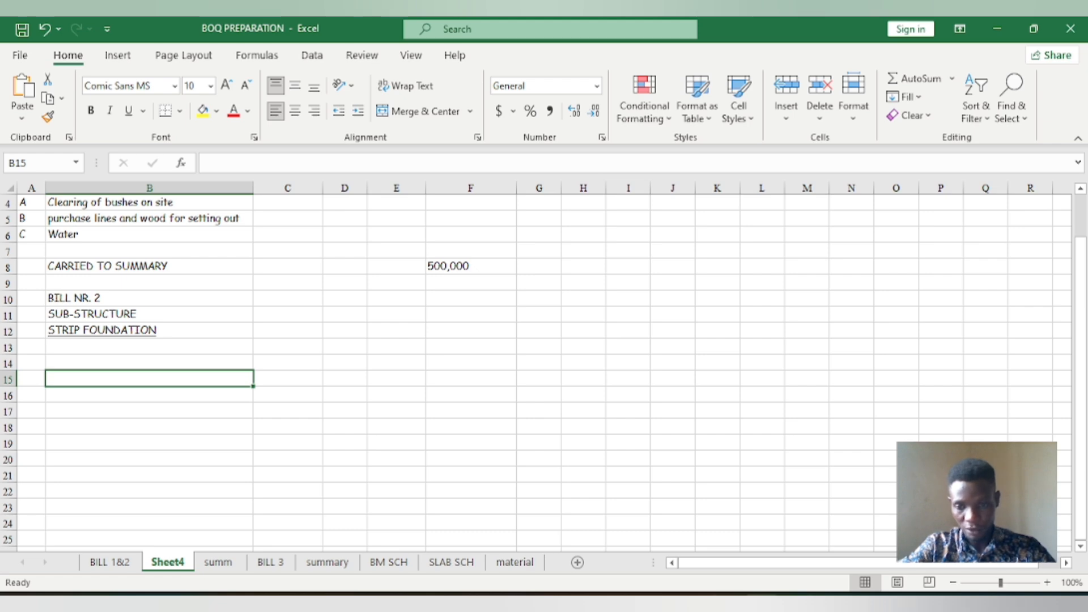
# Switch to Molupa site.pdf in Microsoft Edge and examine the foundation layout and its dimensions on page 3.
pyautogui.moveTo(725, 602)
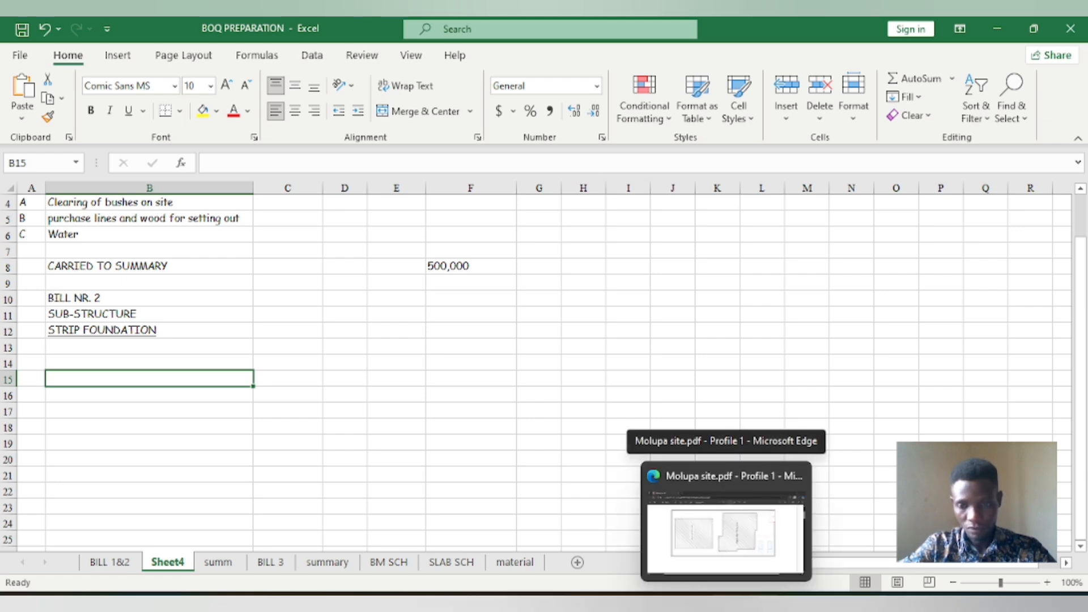
pyautogui.click(719, 521)
pyautogui.scroll(-2, 522, 359)
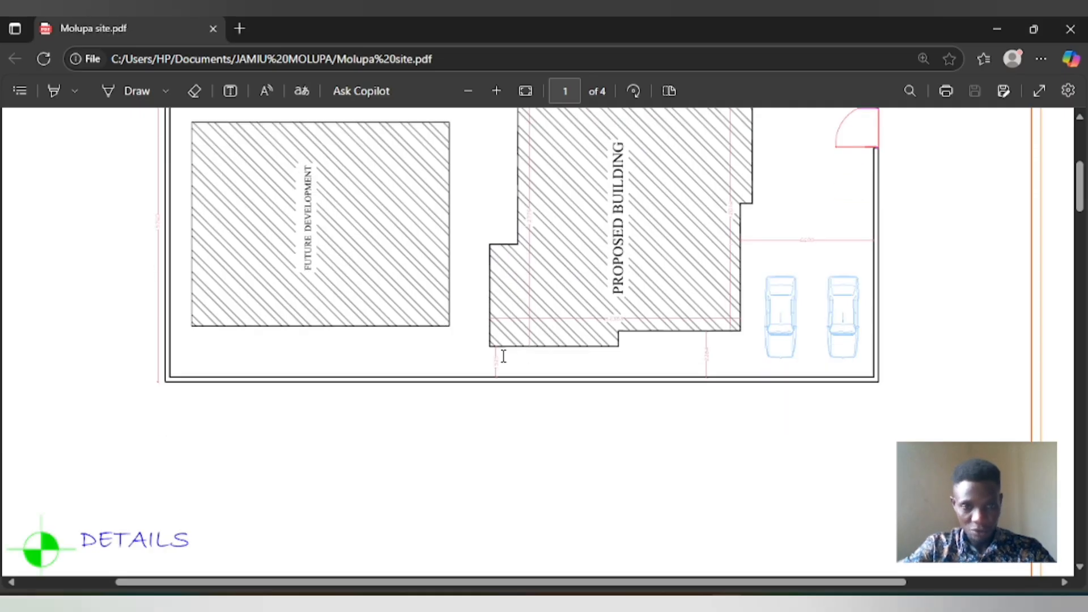
pyautogui.scroll(-20, 503, 356)
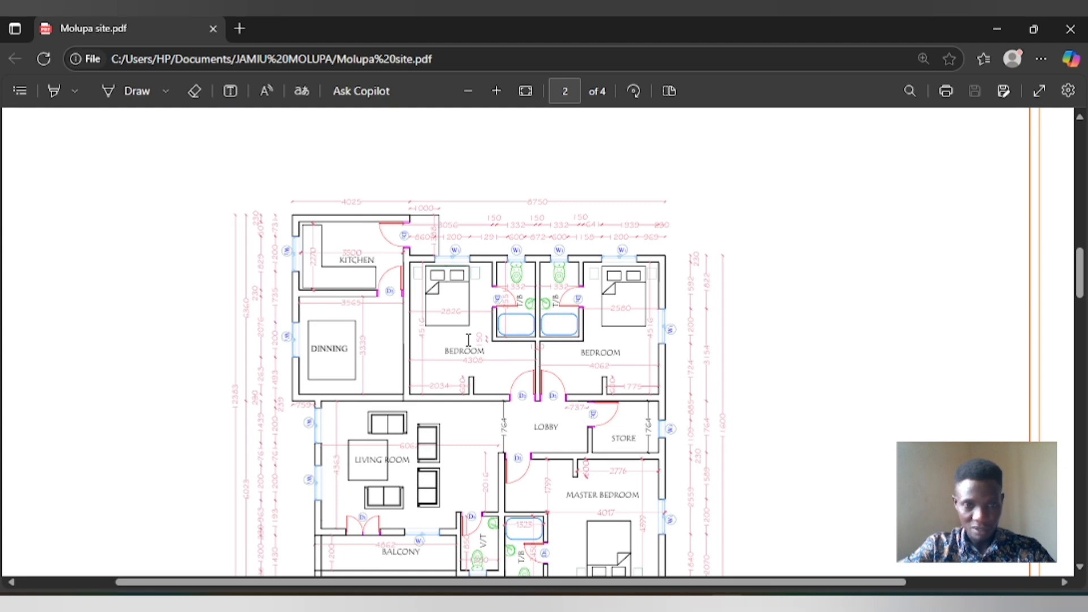
pyautogui.scroll(-20, 469, 340)
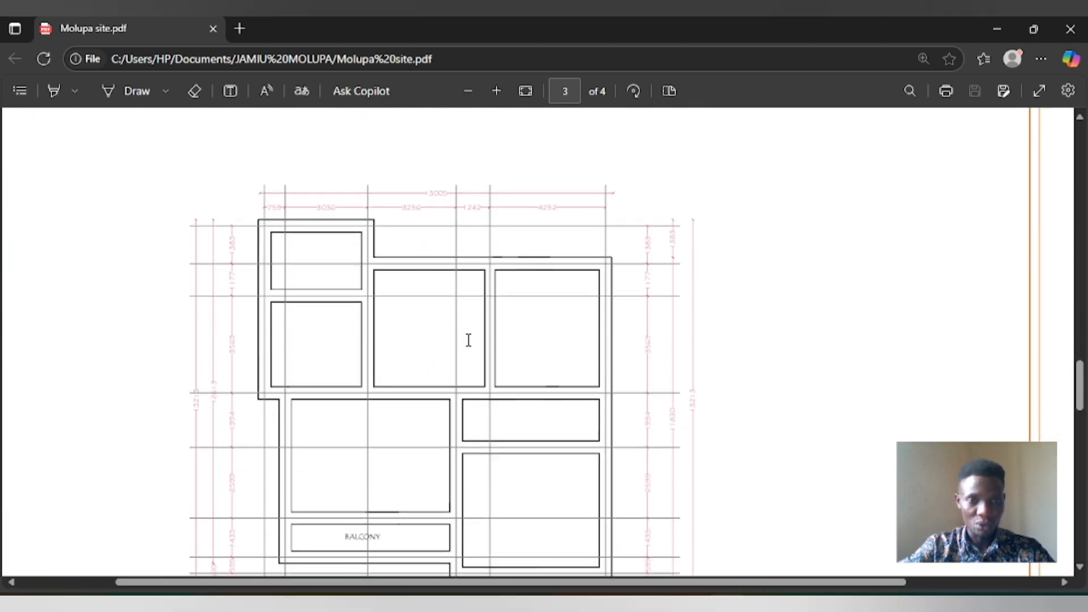
pyautogui.scroll(-2, 469, 340)
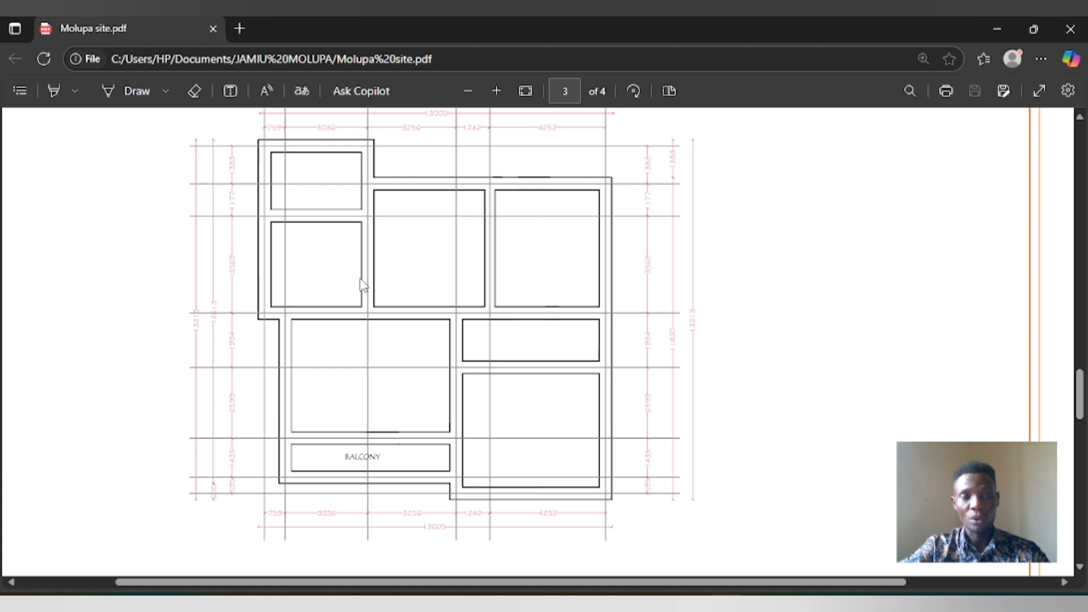
pyautogui.scroll(-2, 360, 284)
pyautogui.scroll(3, 360, 285)
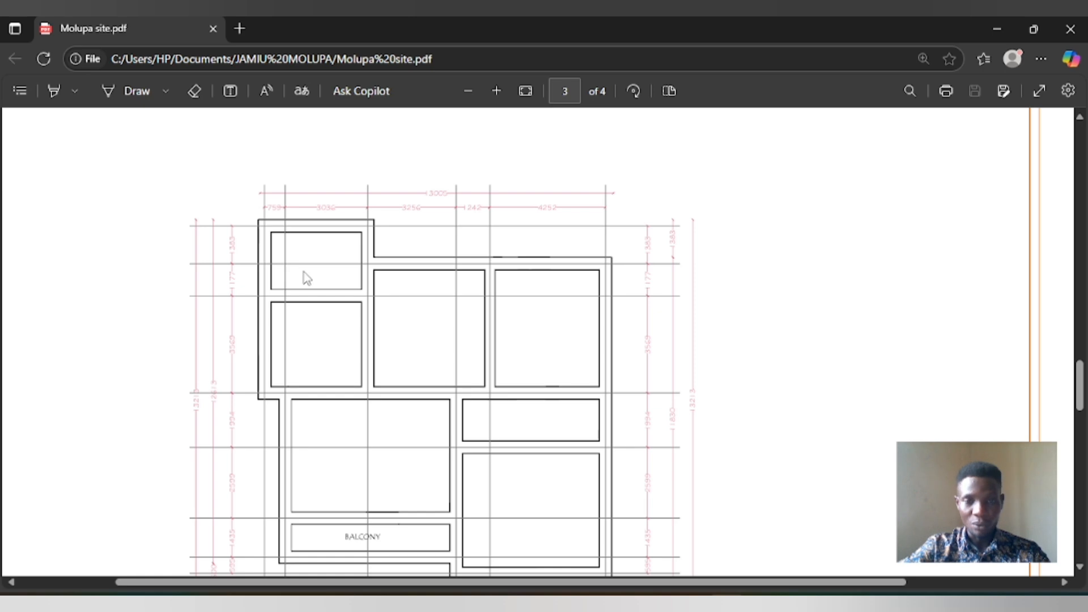
pyautogui.scroll(-1, 306, 278)
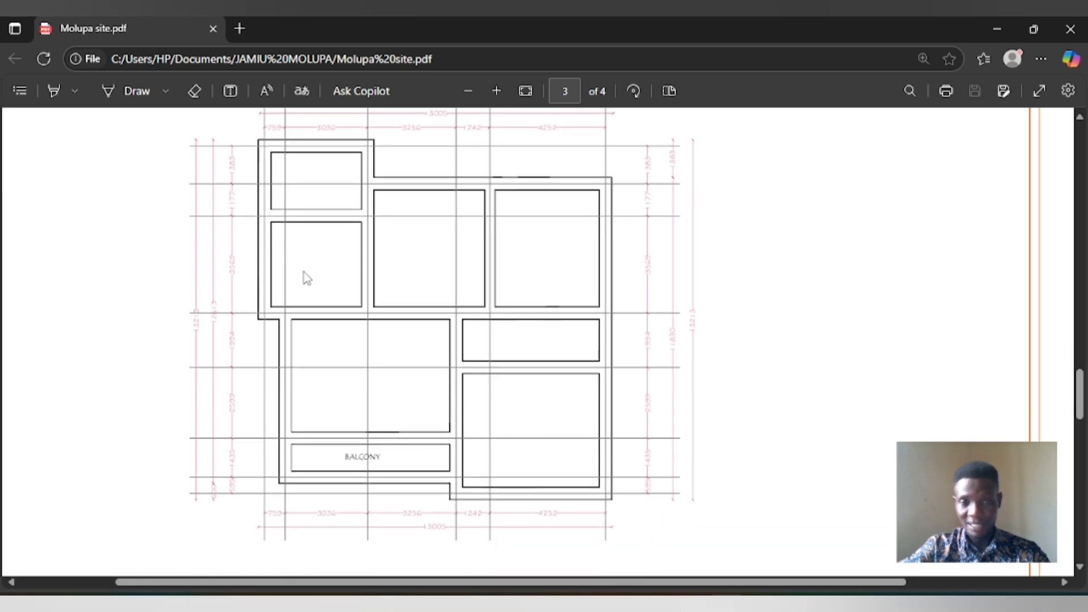
pyautogui.scroll(1, 306, 278)
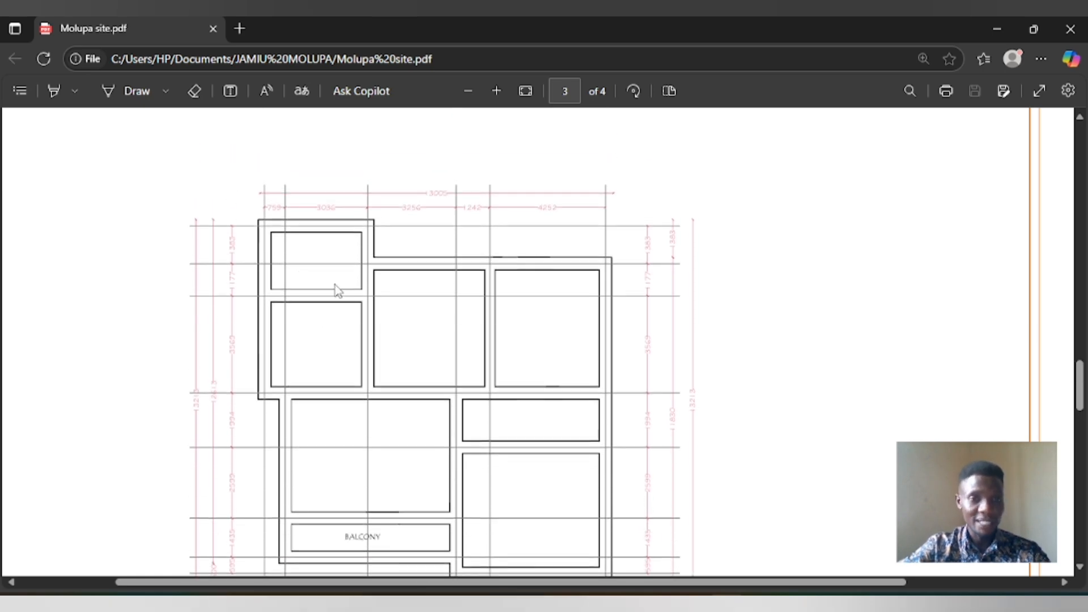
# Compare the floor plan on page 2 of the PDF with the foundation layout on page 3.
pyautogui.scroll(5, 340, 280)
pyautogui.scroll(4, 339, 283)
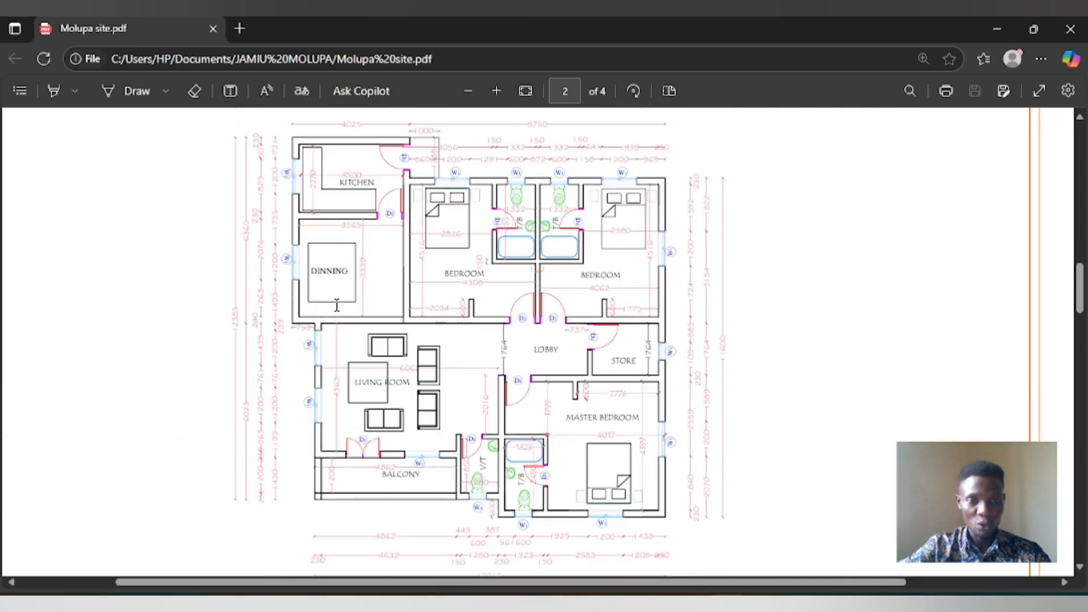
pyautogui.scroll(-12, 337, 323)
pyautogui.scroll(7, 339, 416)
pyautogui.scroll(6, 343, 411)
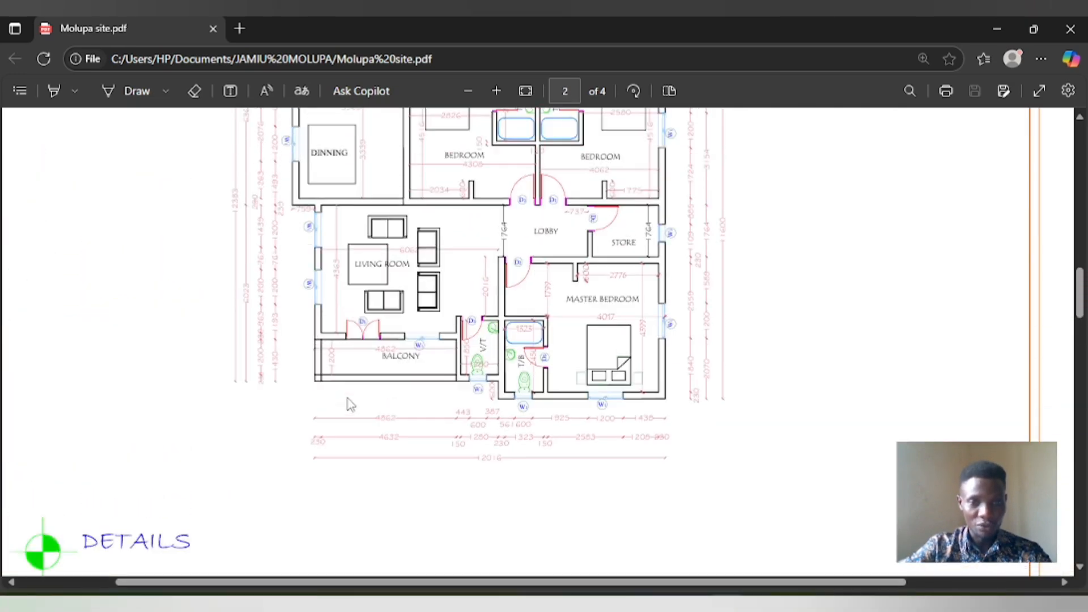
pyautogui.scroll(-2, 360, 295)
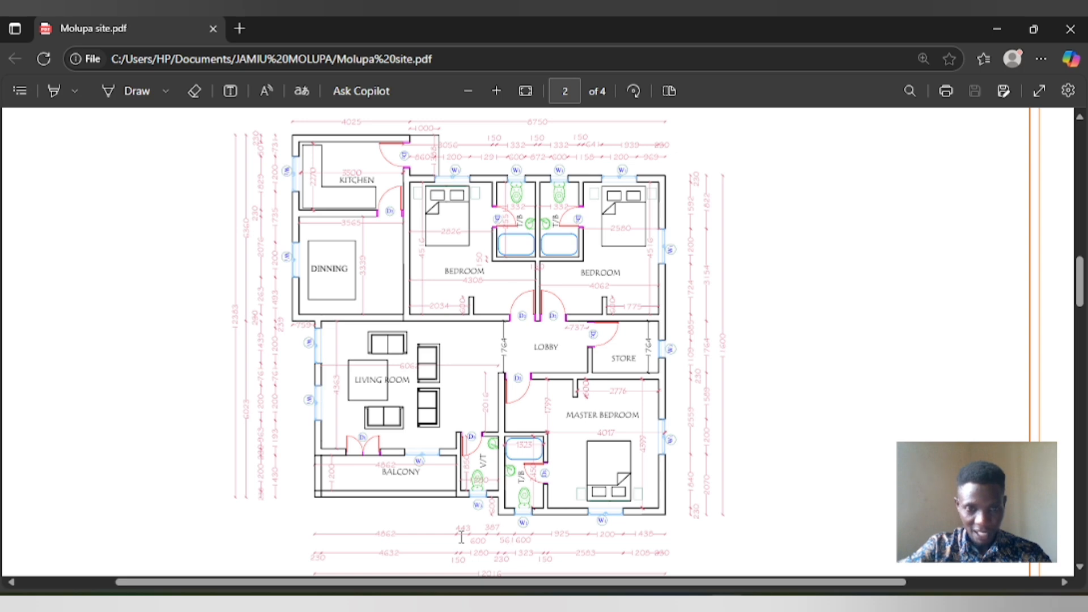
pyautogui.scroll(-10, 501, 275)
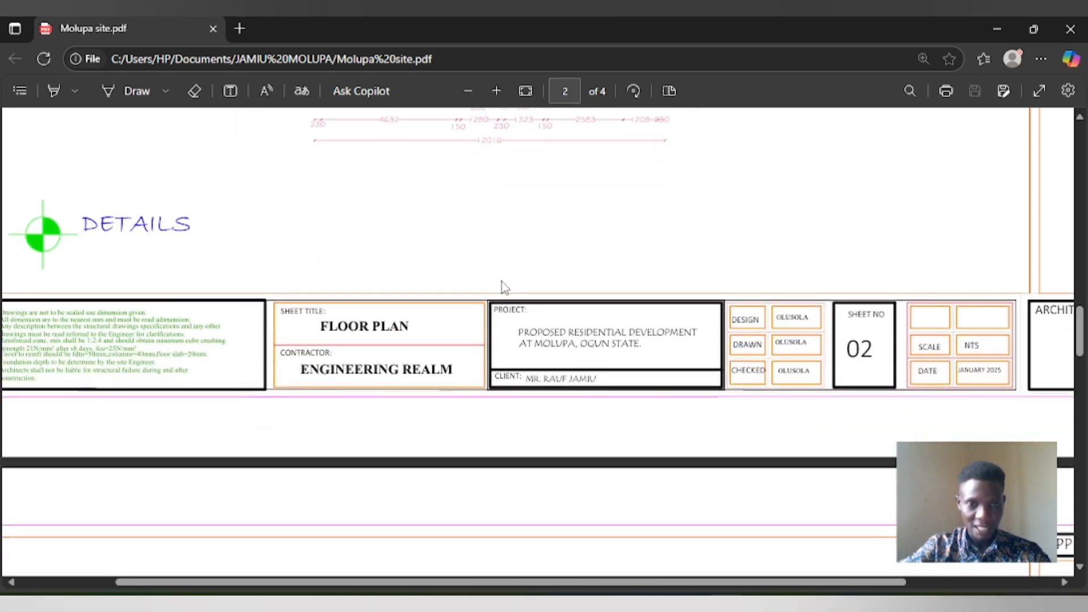
pyautogui.scroll(-1, 414, 338)
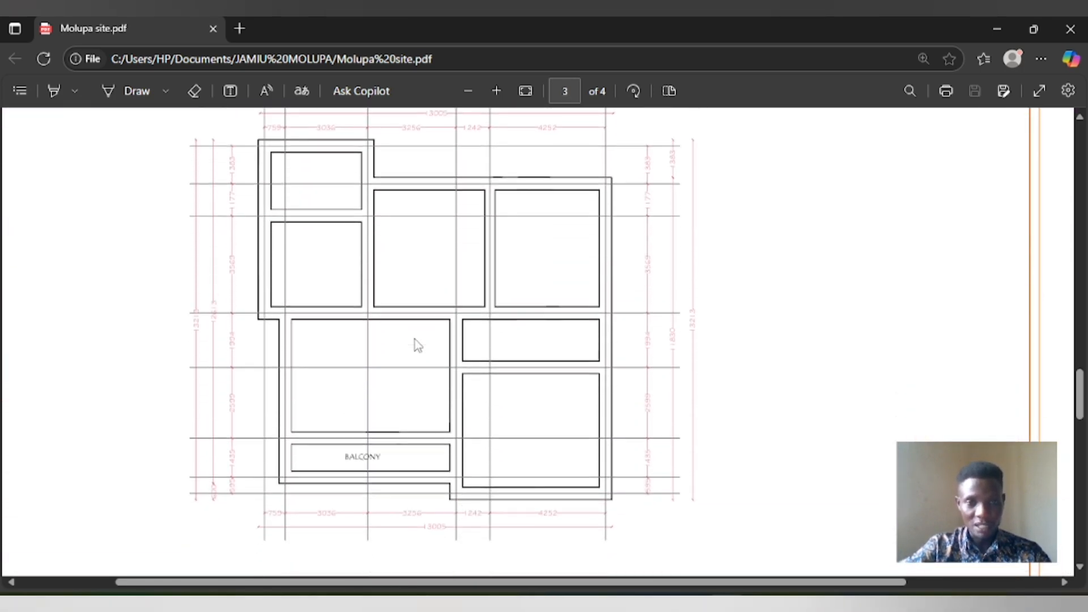
pyautogui.scroll(1, 401, 311)
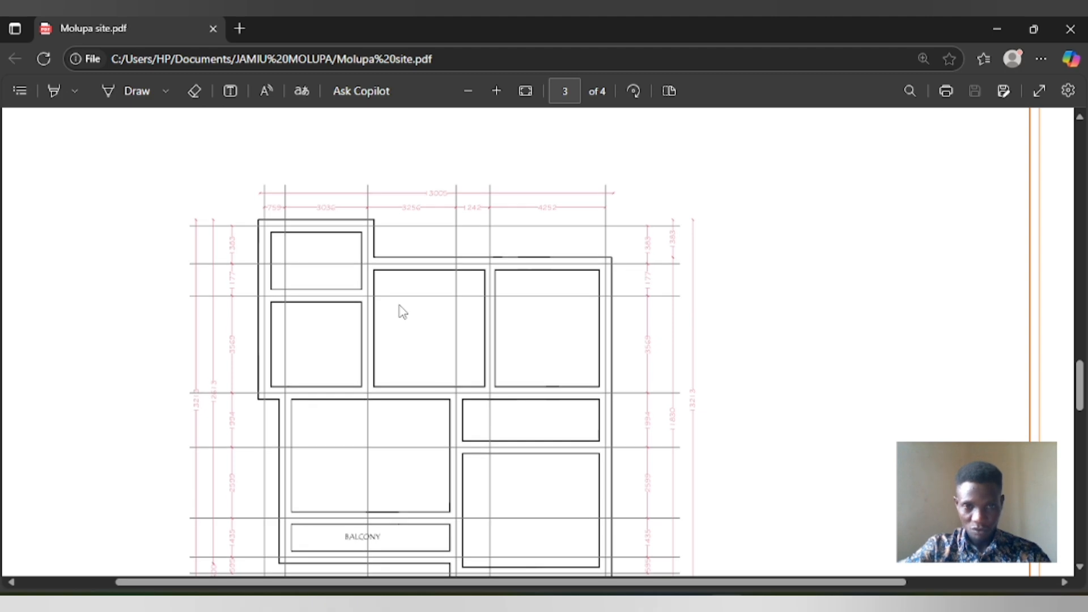
pyautogui.scroll(-1, 360, 337)
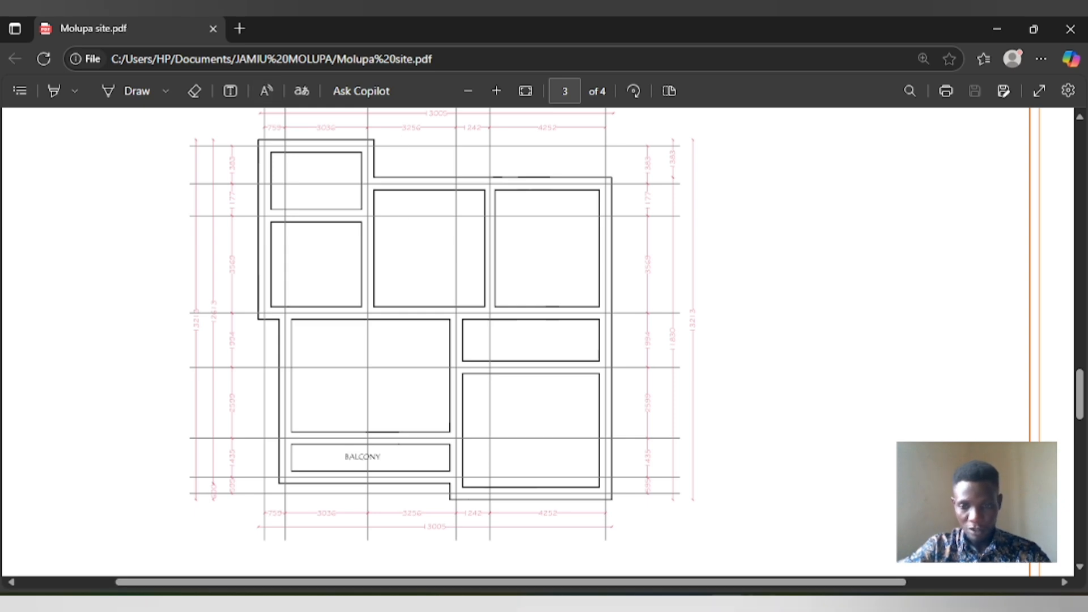
# Switch to the Excel workbook and copy the Excavation of trench heading from B18 of the BILL 1&2 sheet.
pyautogui.click(727, 600)
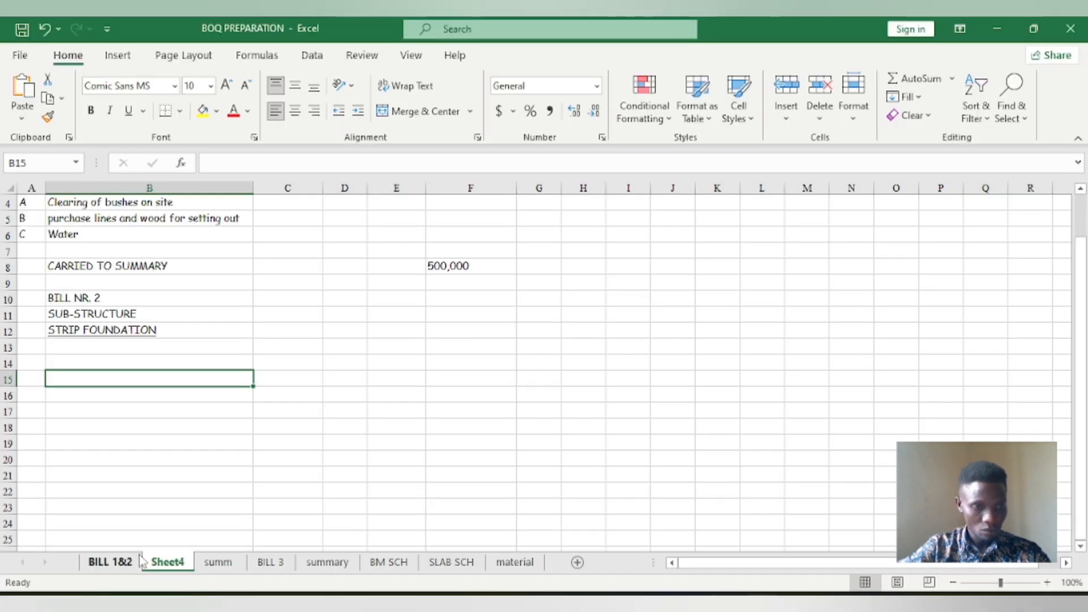
pyautogui.click(110, 561)
pyautogui.scroll(2, 112, 374)
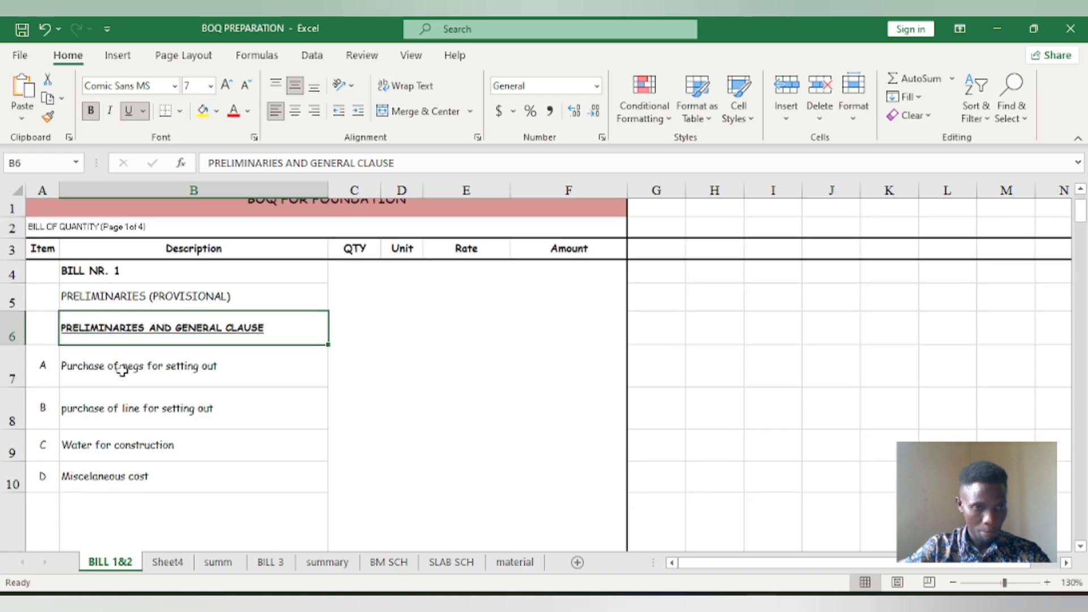
pyautogui.scroll(-5, 122, 369)
pyautogui.scroll(1, 123, 370)
pyautogui.scroll(-1, 123, 370)
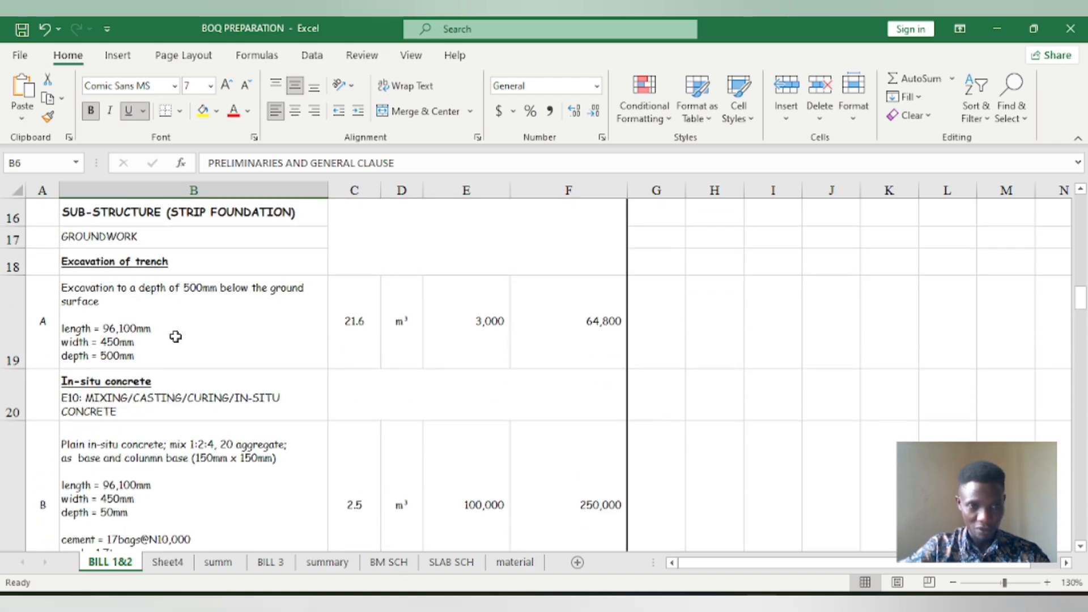
pyautogui.doubleClick(108, 263)
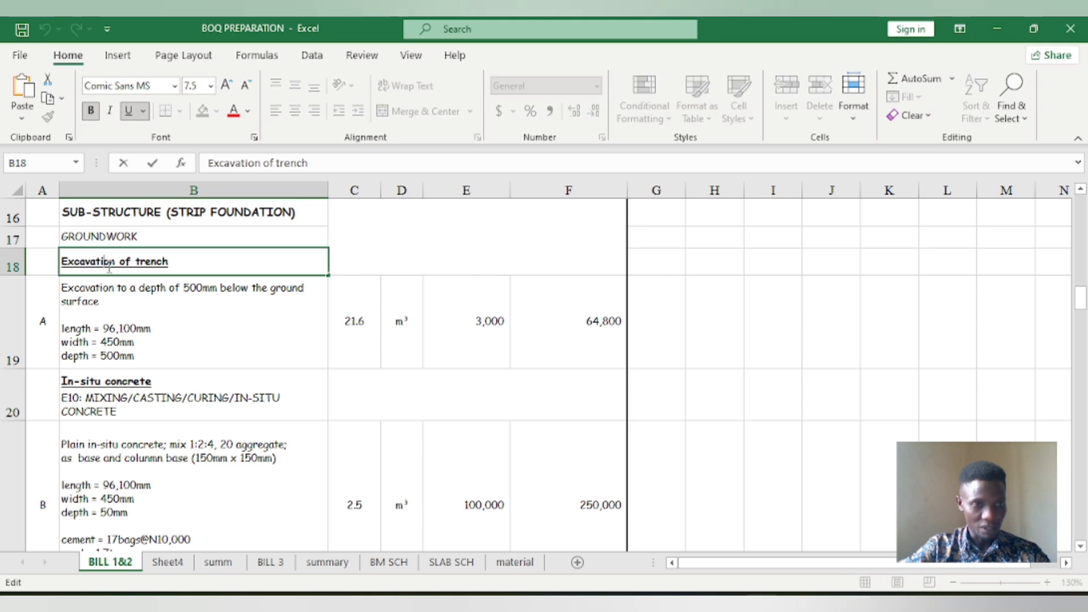
pyautogui.tripleClick(109, 265)
pyautogui.rightClick(111, 263)
pyautogui.click(188, 295)
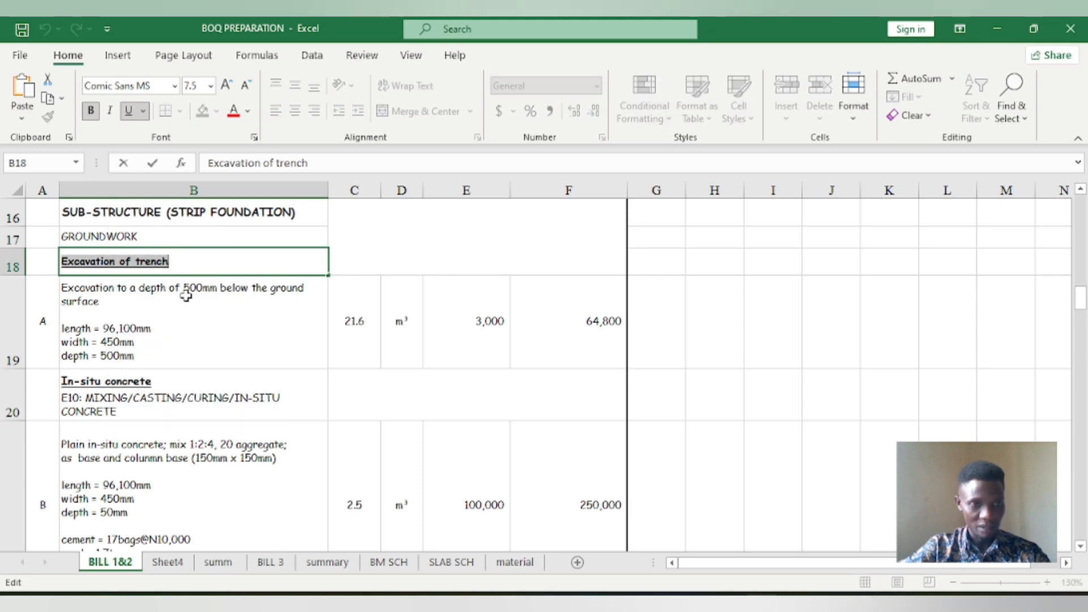
# Paste the Excavation of trench heading into B13 of Sheet4, below STRIP FOUNDATION.
pyautogui.click(168, 562)
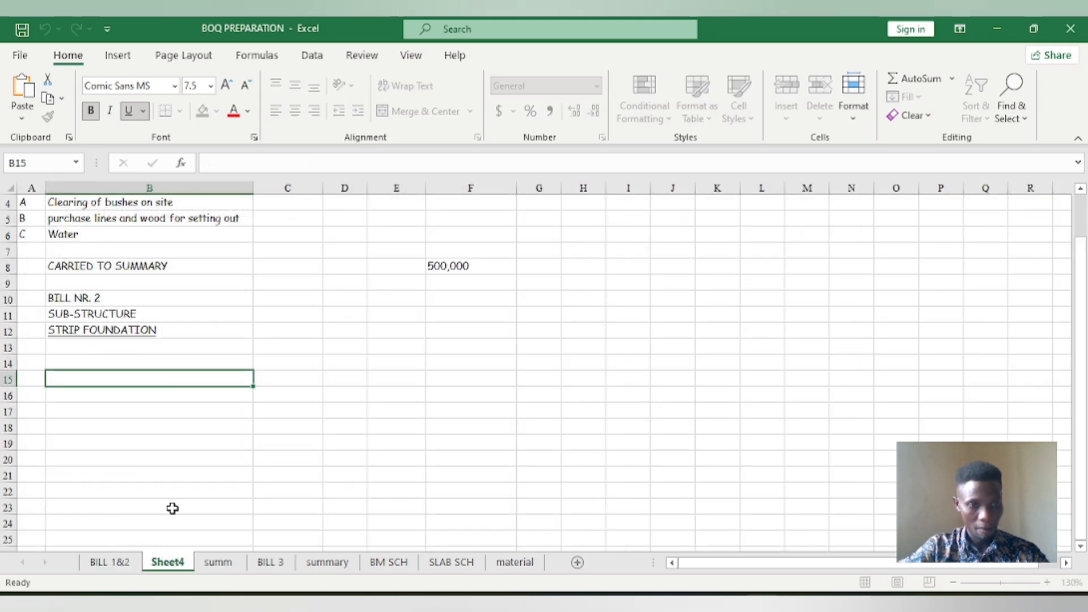
pyautogui.rightClick(102, 349)
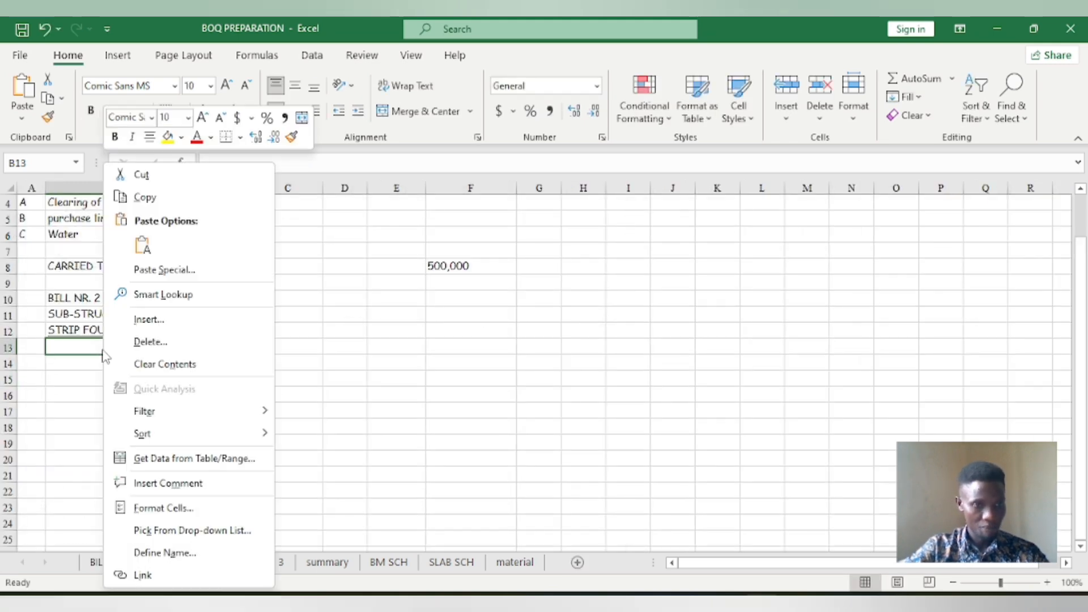
pyautogui.click(145, 244)
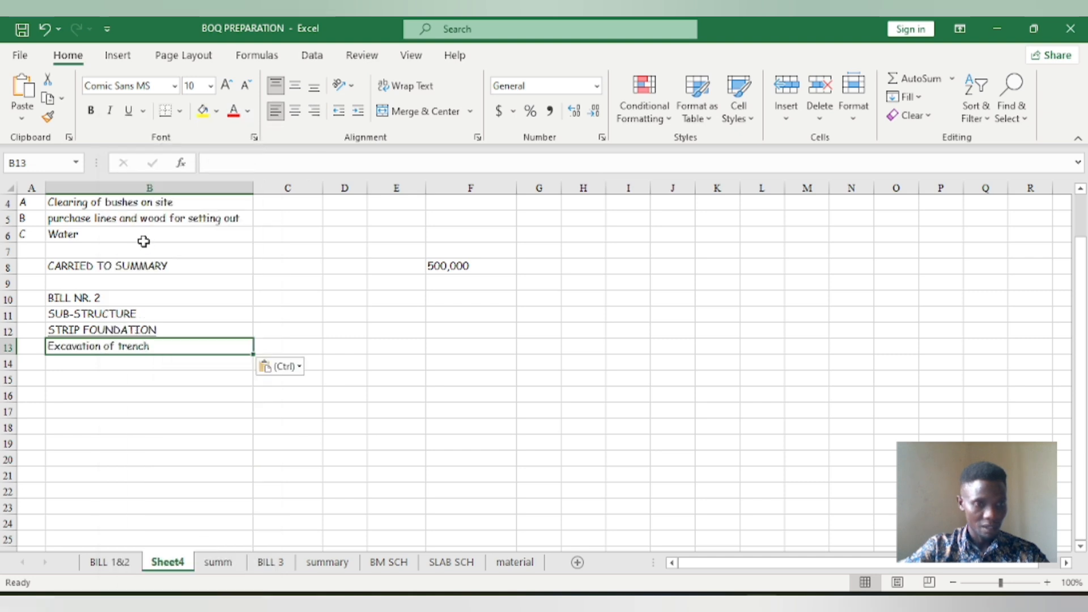
# Make the Excavation of trench heading in B13 bold and underlined.
pyautogui.doubleClick(117, 348)
pyautogui.doubleClick(118, 347)
pyautogui.tripleClick(117, 346)
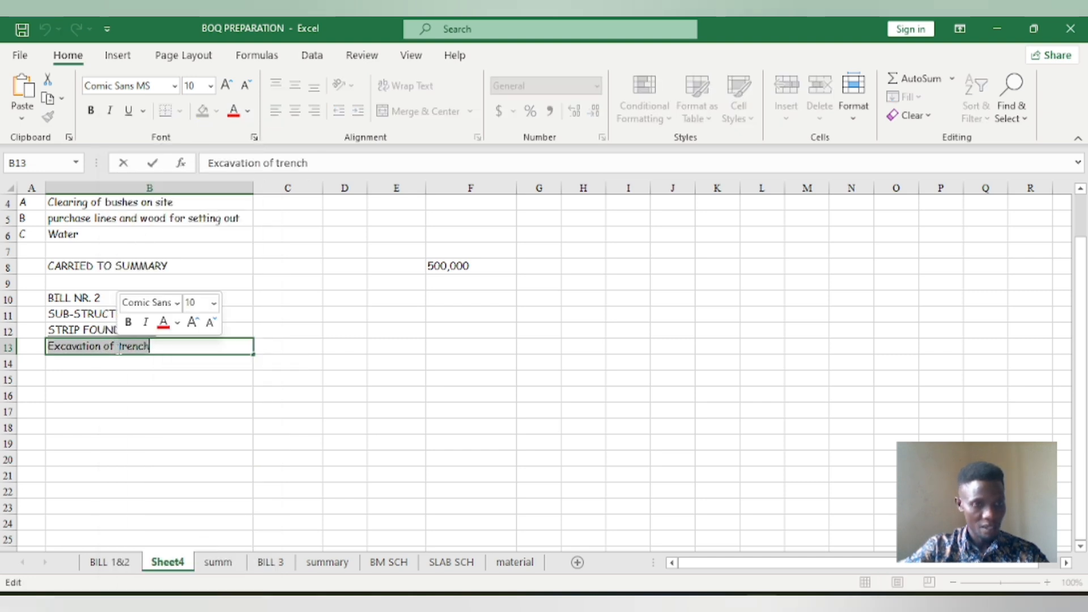
pyautogui.click(91, 110)
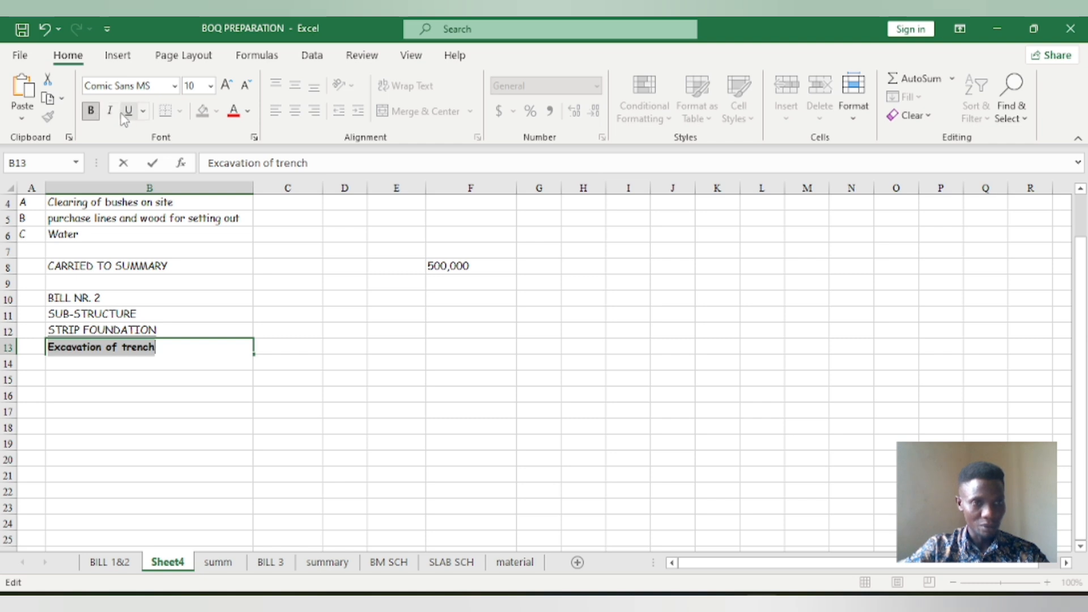
pyautogui.click(122, 410)
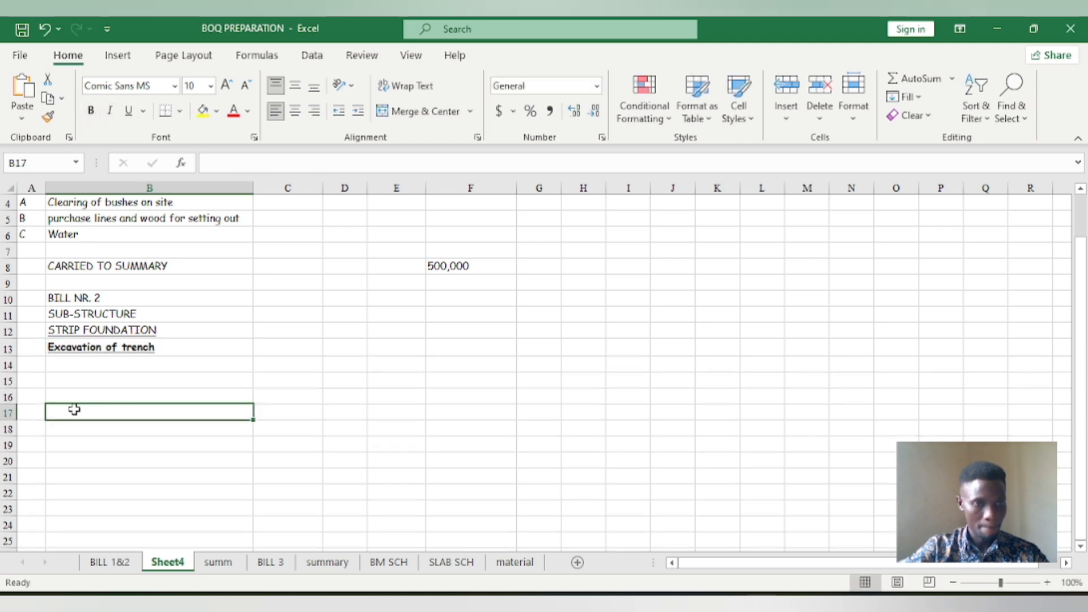
# Copy the full trench excavation description with its length, width and depth lines from B19 of the BILL 1&2 sheet.
pyautogui.click(110, 561)
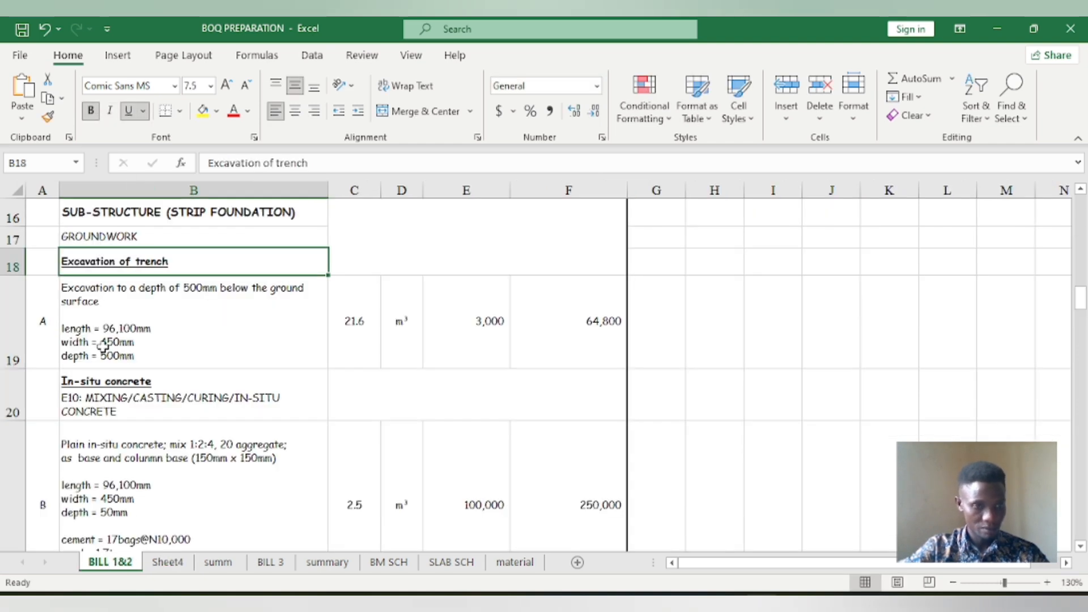
pyautogui.click(127, 305)
pyautogui.doubleClick(155, 313)
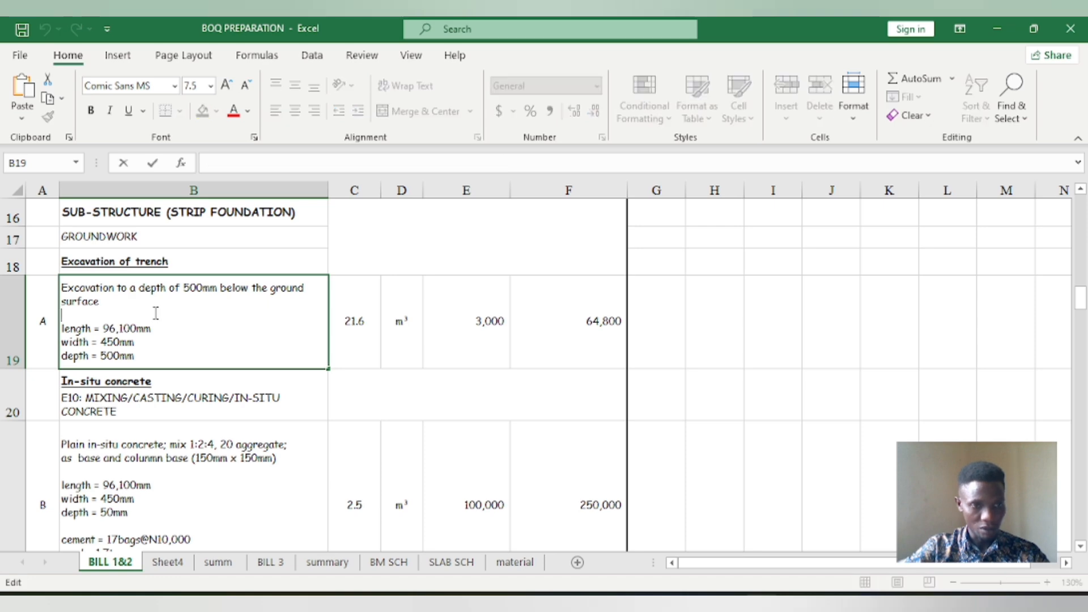
pyautogui.moveTo(170, 363); pyautogui.dragTo(77, 282)
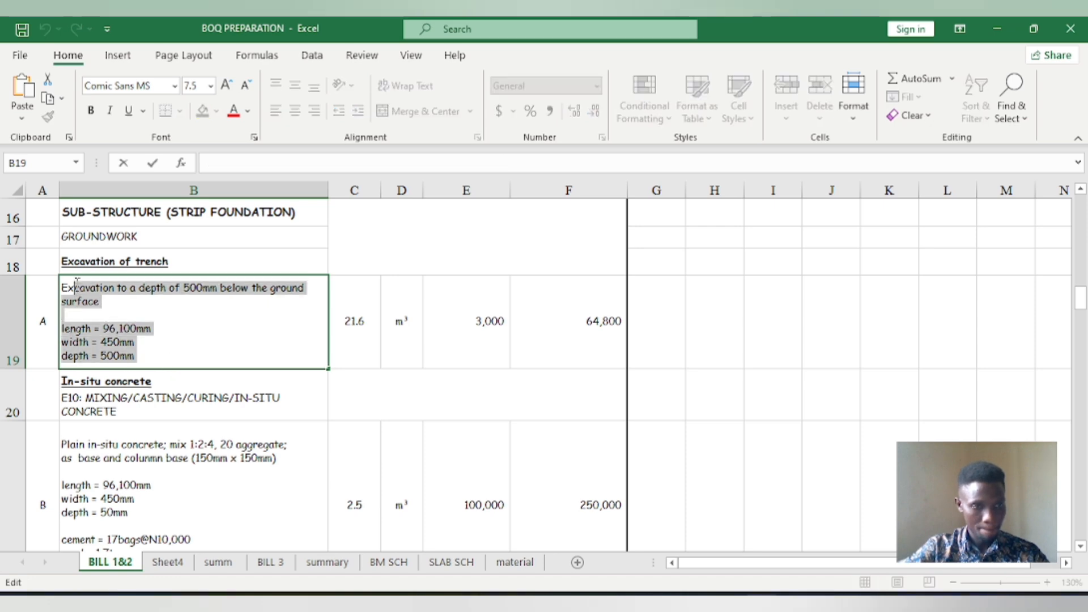
pyautogui.rightClick(74, 289)
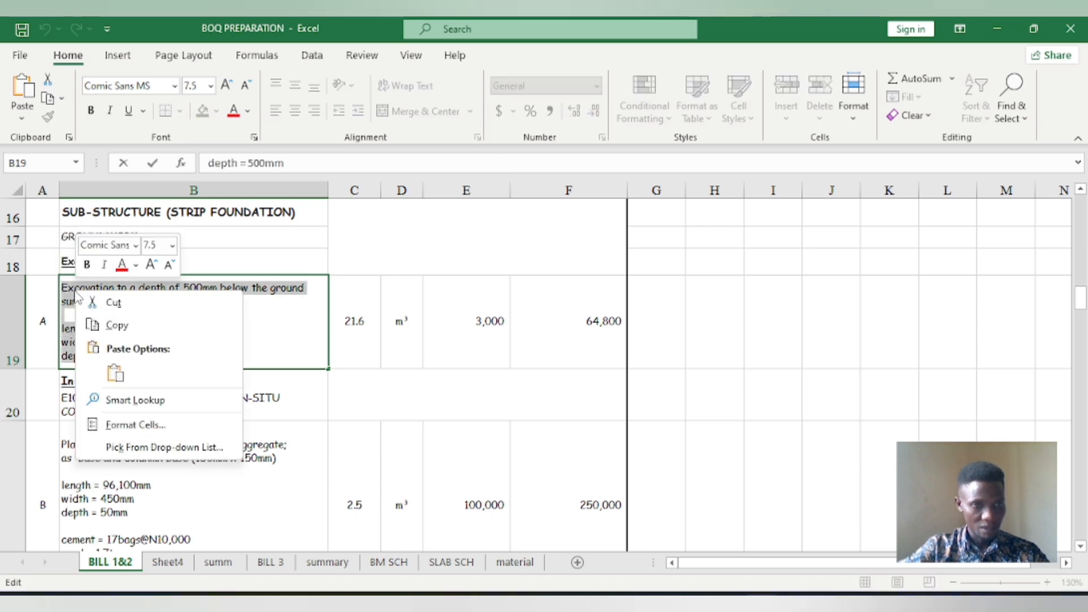
pyautogui.click(135, 325)
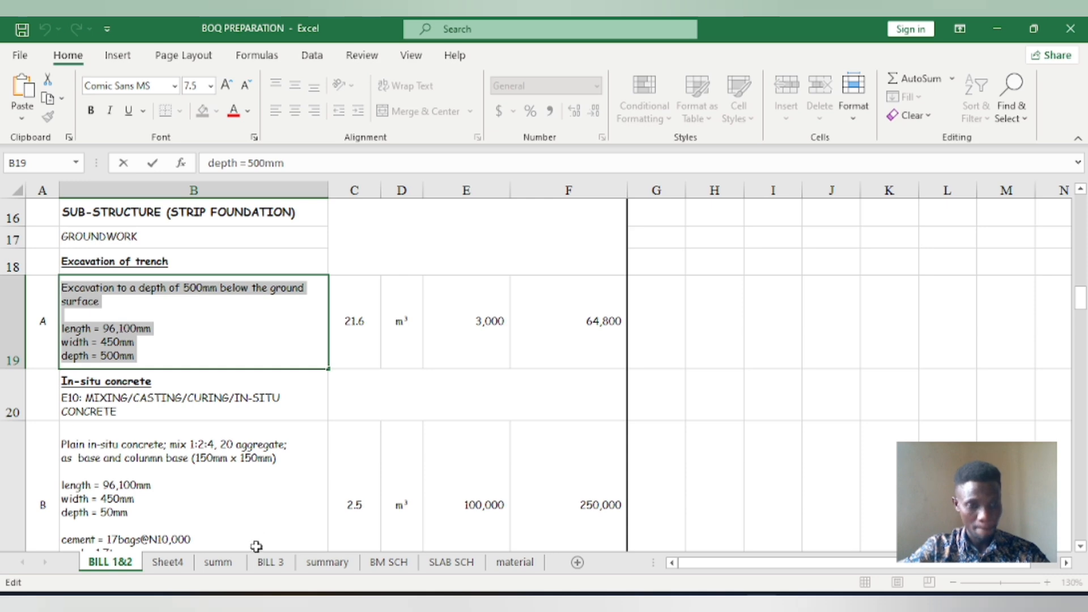
# Paste the trench excavation description into B14 of Sheet4 as item A.
pyautogui.click(164, 562)
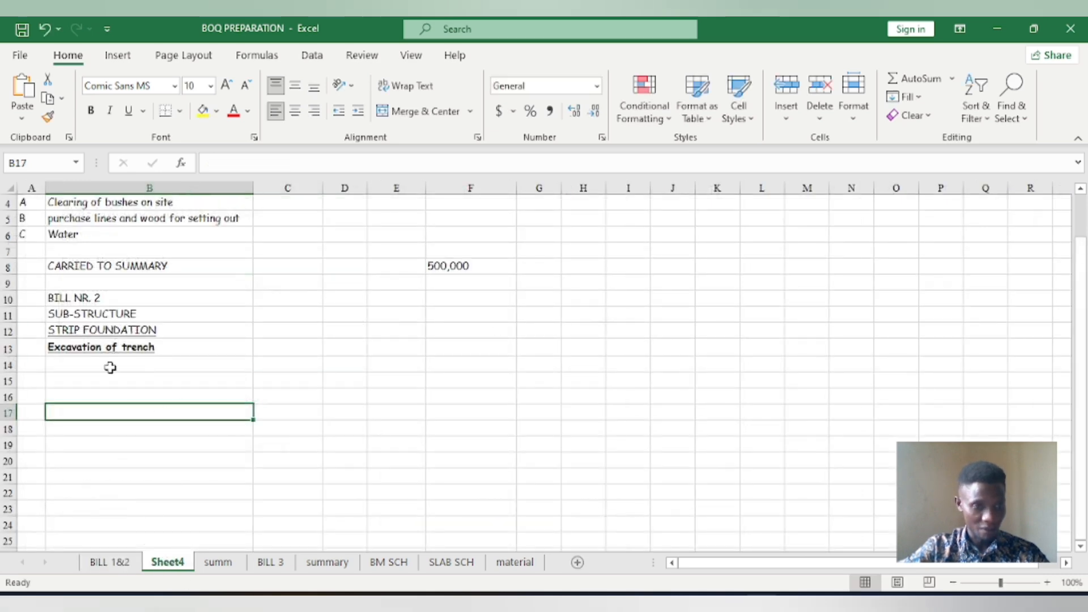
pyautogui.click(110, 366)
pyautogui.doubleClick(110, 365)
pyautogui.hotkey('ctrl', 'v')
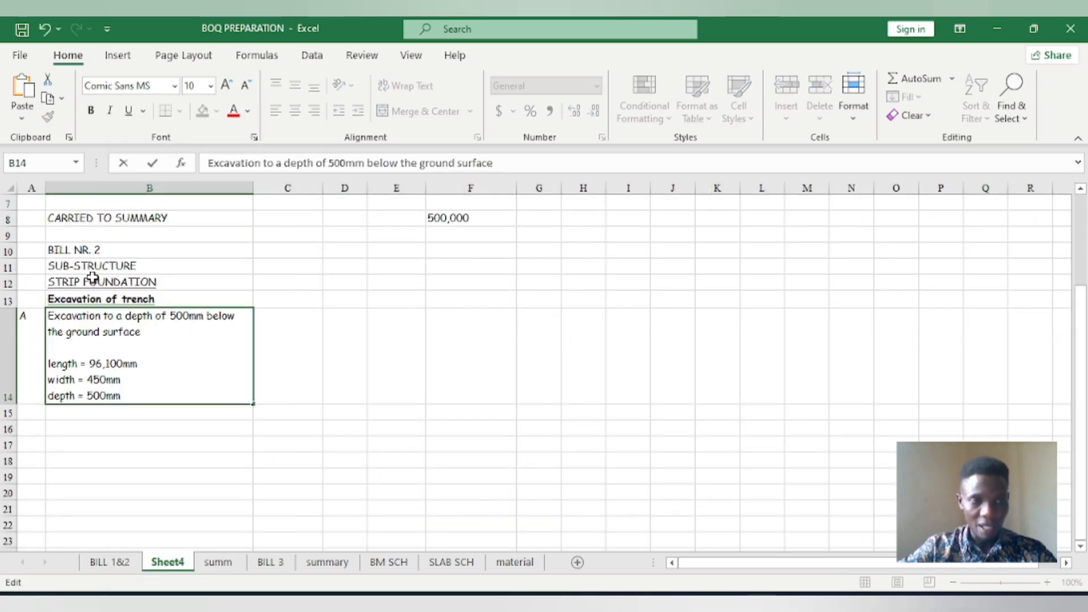
pyautogui.click(182, 429)
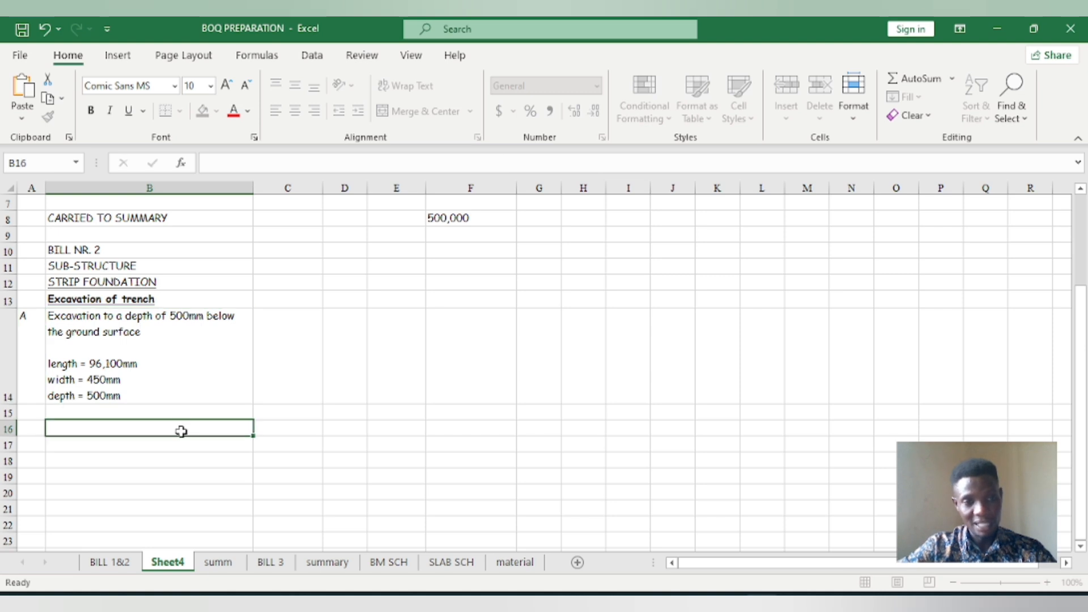
pyautogui.scroll(1, 177, 369)
pyautogui.scroll(-1, 177, 374)
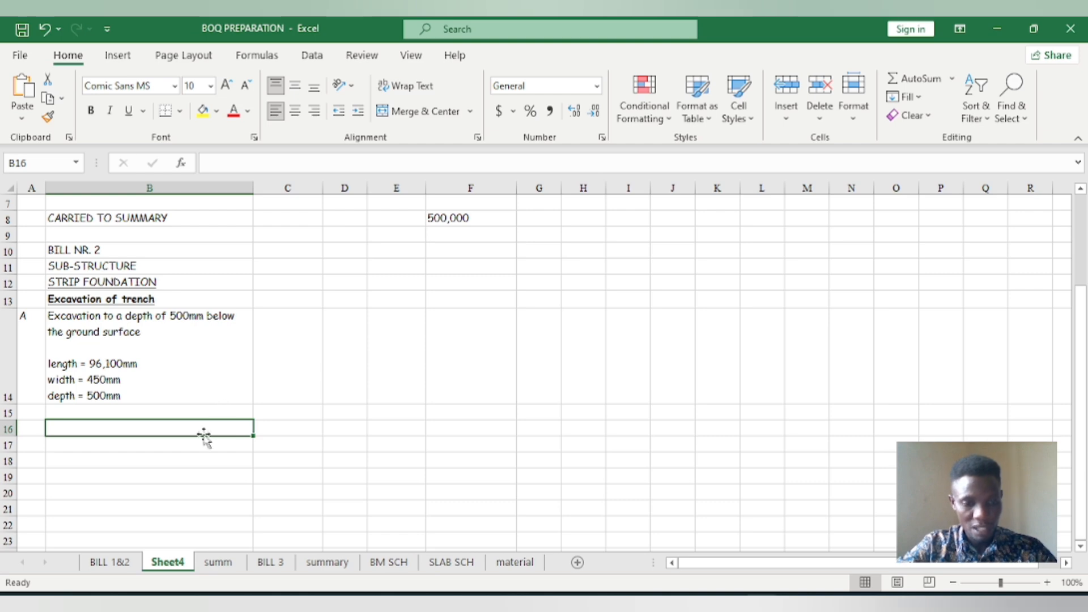
# Switch to Molupa site.pdf in Microsoft Edge and examine the foundation depth, blockwall and concrete base in Section A-A on page 4.
pyautogui.hotkey('alt', 'Tab')
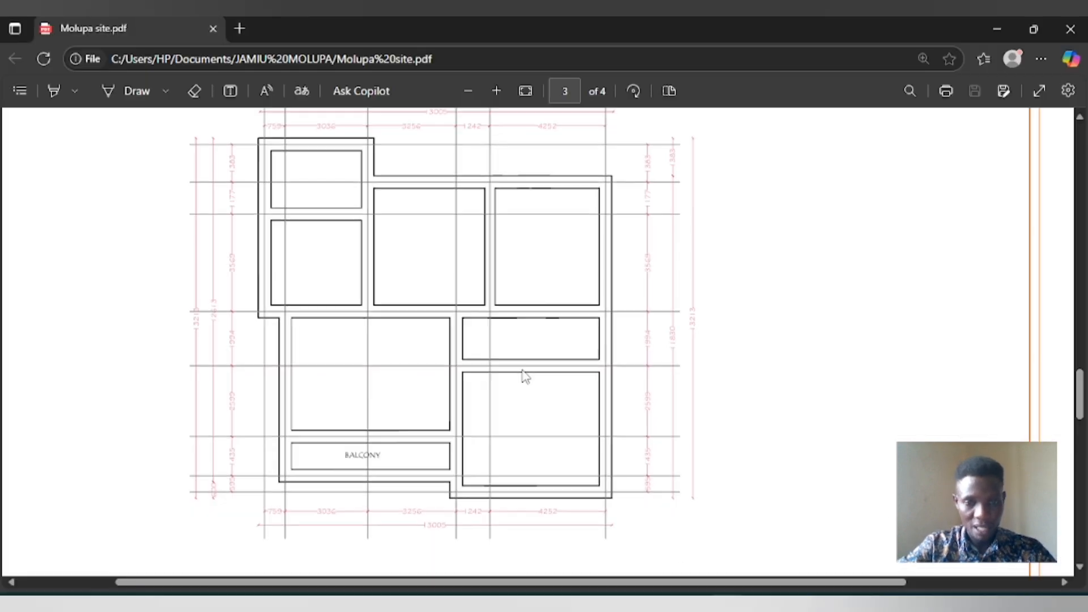
pyautogui.scroll(-10, 524, 374)
pyautogui.scroll(-1, 524, 377)
pyautogui.scroll(2, 524, 377)
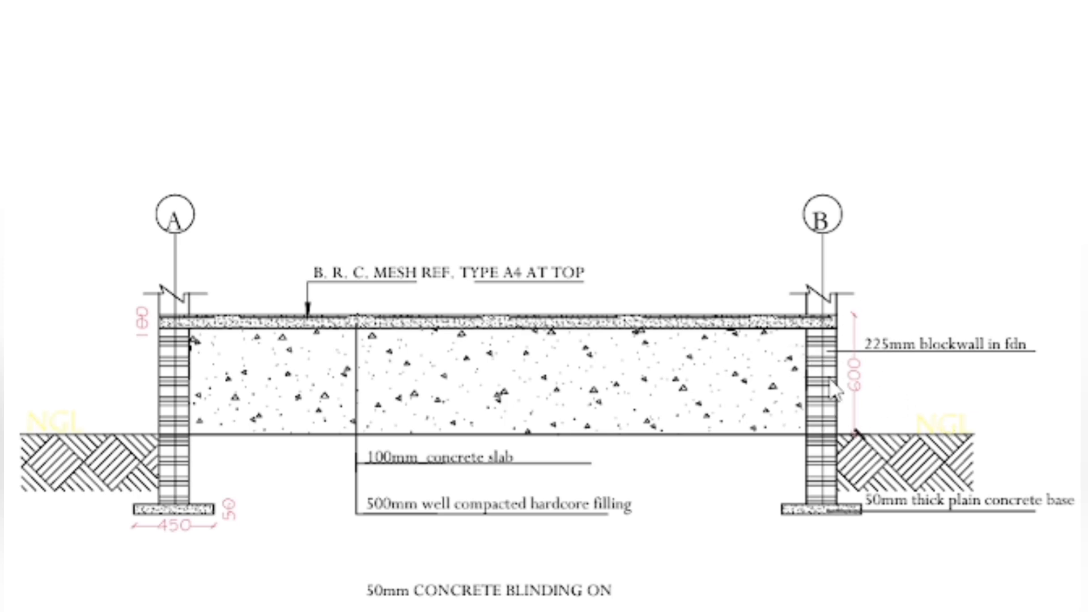
pyautogui.scroll(-3, 881, 272)
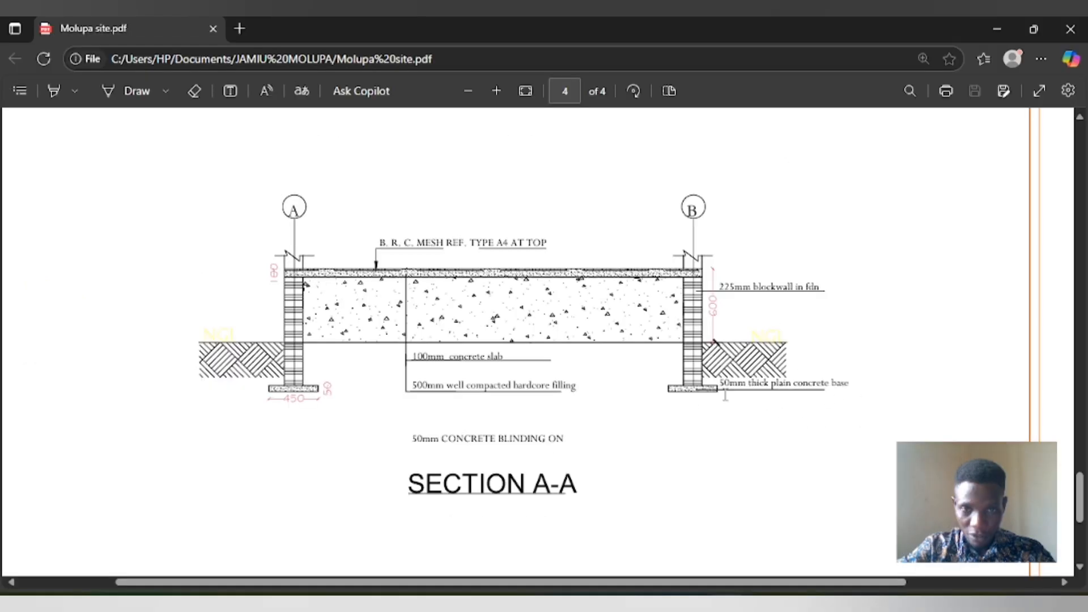
pyautogui.click(497, 92)
pyautogui.click(496, 92)
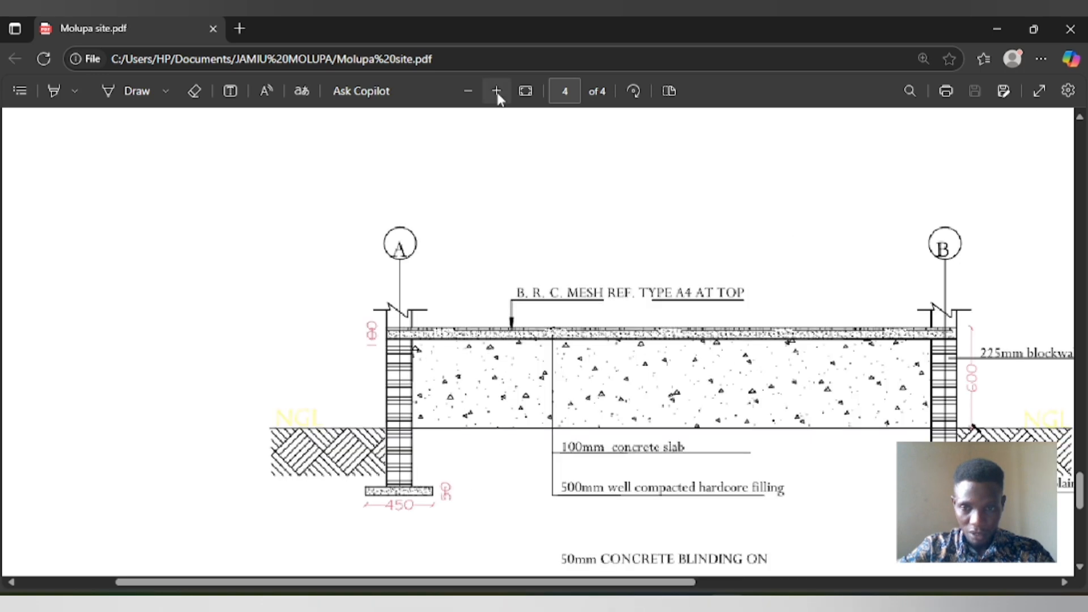
pyautogui.moveTo(573, 590)
pyautogui.mouseDown()
pyautogui.moveTo(637, 586)
pyautogui.moveTo(507, 586)
pyautogui.mouseUp()
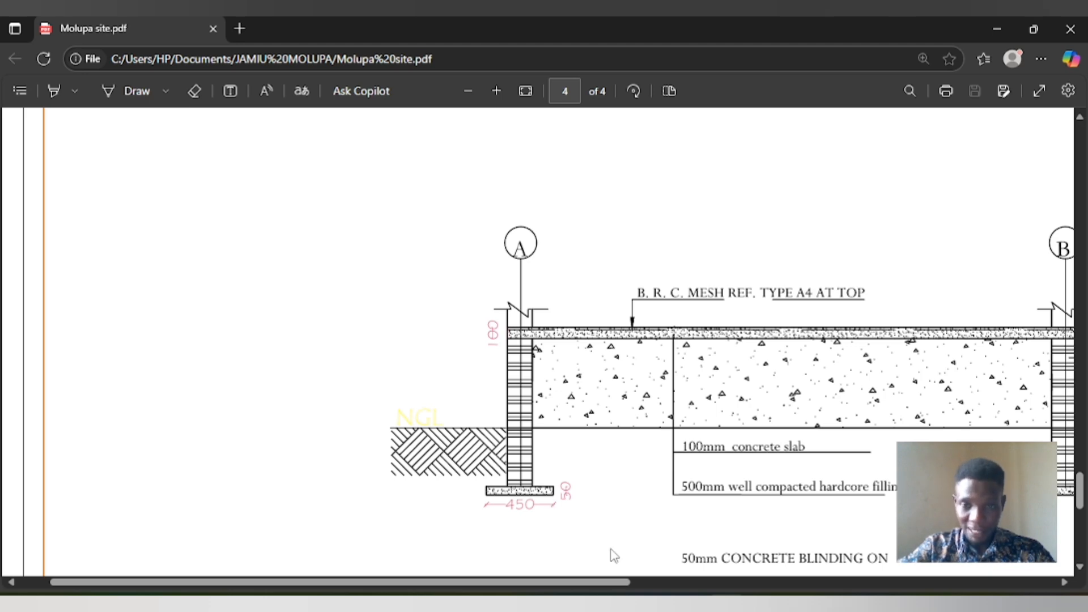
# Check the foundation layout on page 3 against Section A-A on page 4, and return to the Excel workbook.
pyautogui.scroll(8, 453, 422)
pyautogui.scroll(10, 463, 419)
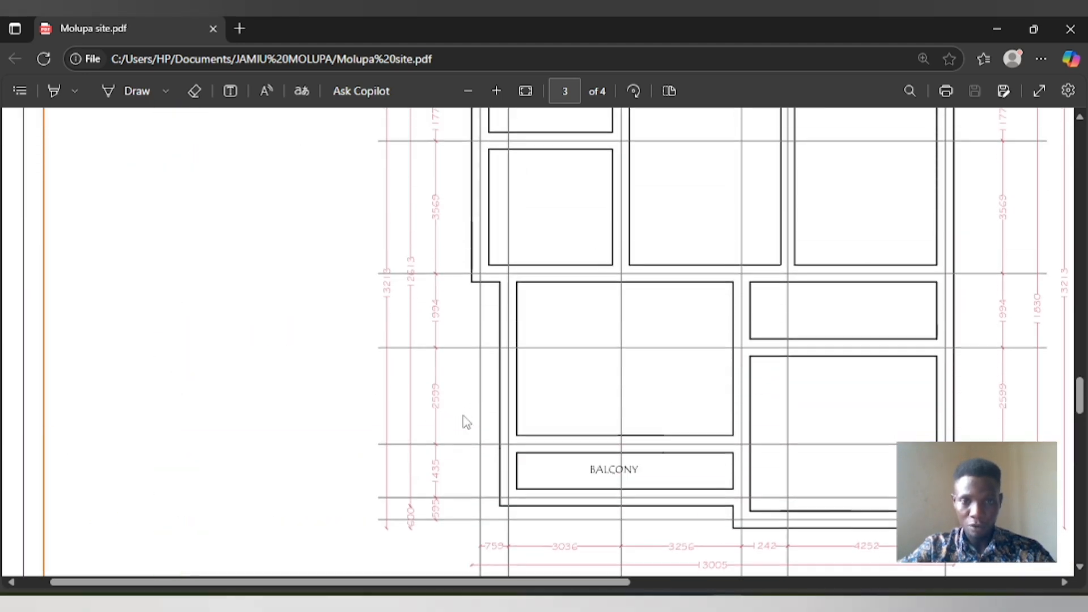
pyautogui.scroll(-15, 465, 333)
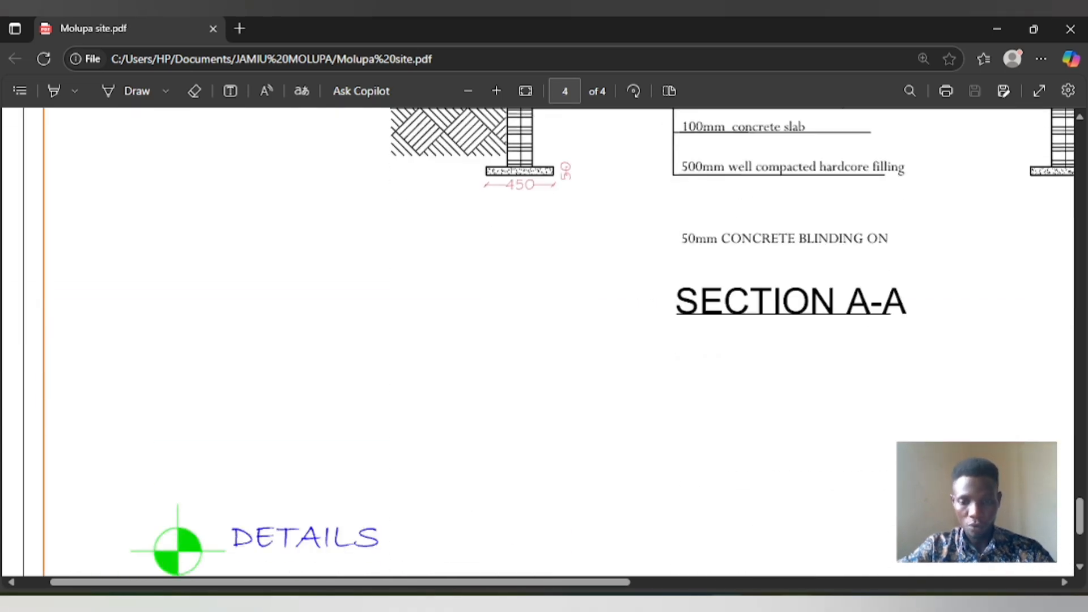
pyautogui.moveTo(796, 603)
pyautogui.click(759, 603)
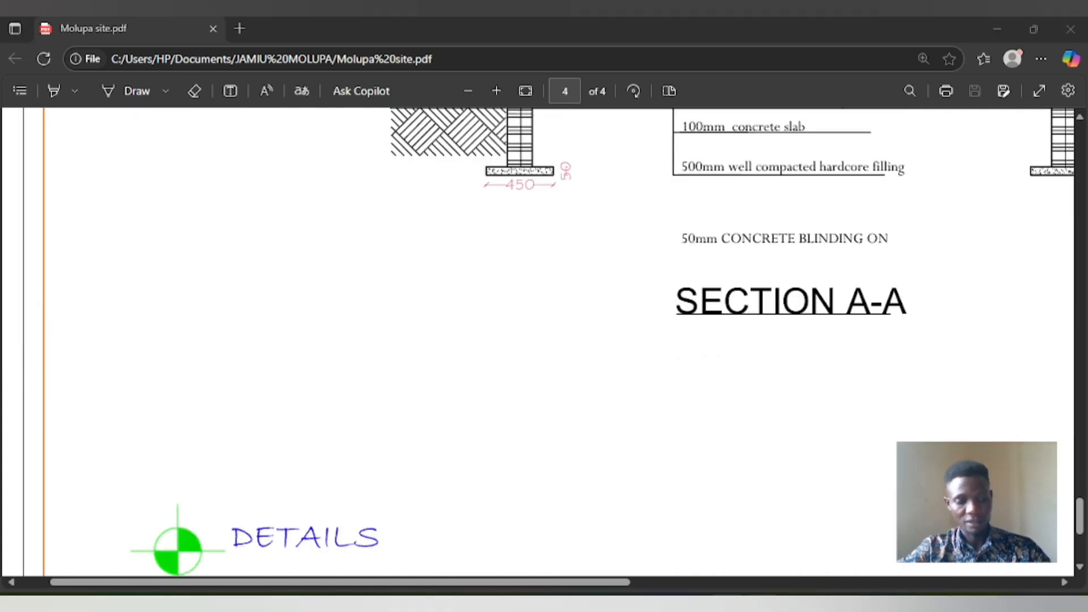
pyautogui.scroll(1, 176, 368)
pyautogui.scroll(-1, 197, 384)
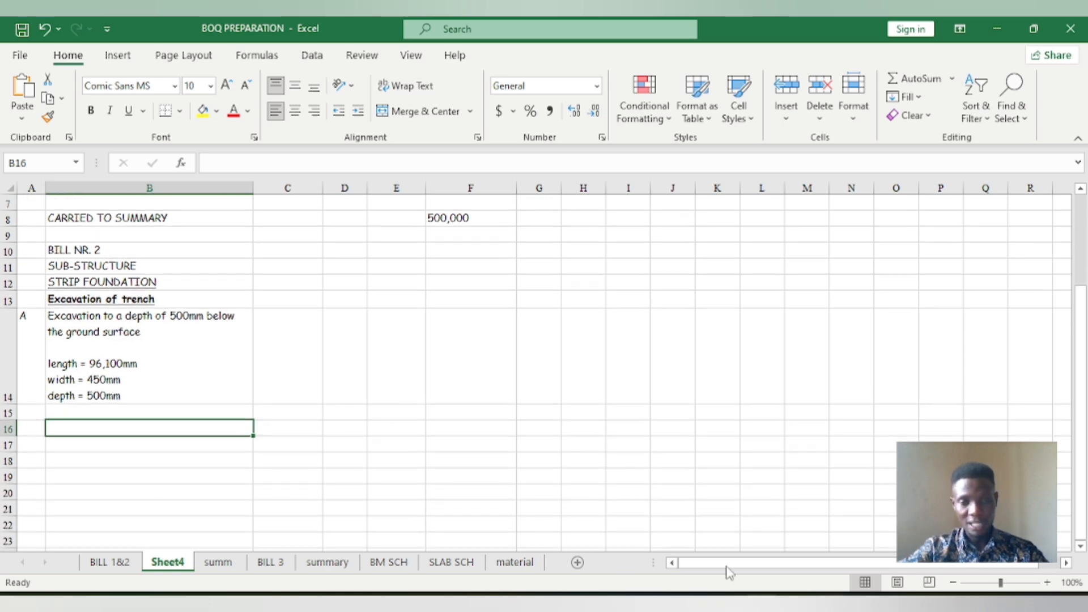
# Switch back to Molupa site.pdf and review the page 3 foundation layout and the strip base dimensions in Section A-A.
pyautogui.click(543, 602)
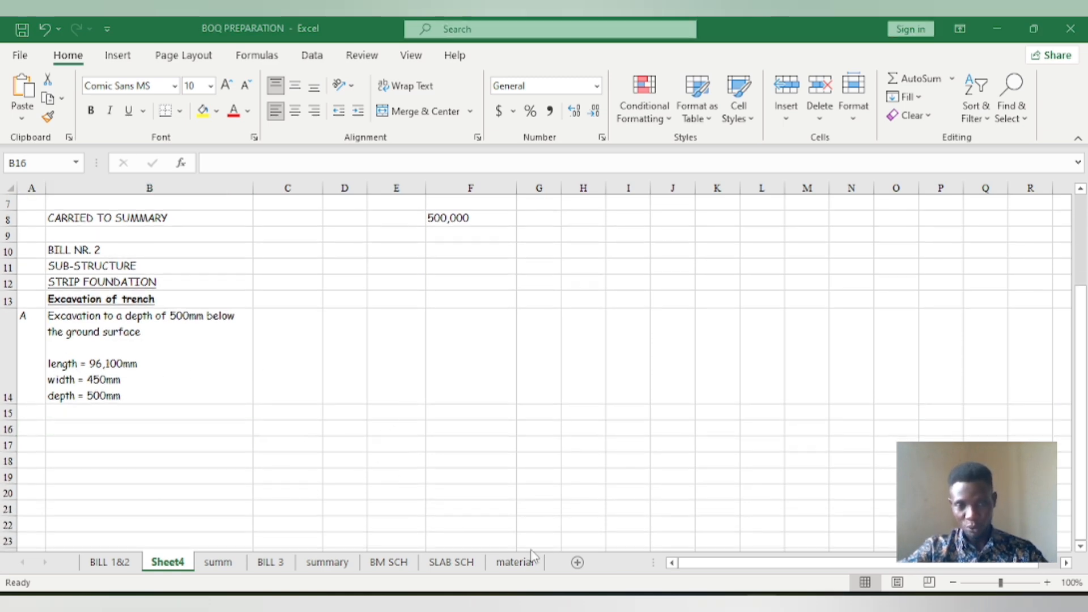
pyautogui.scroll(10, 660, 465)
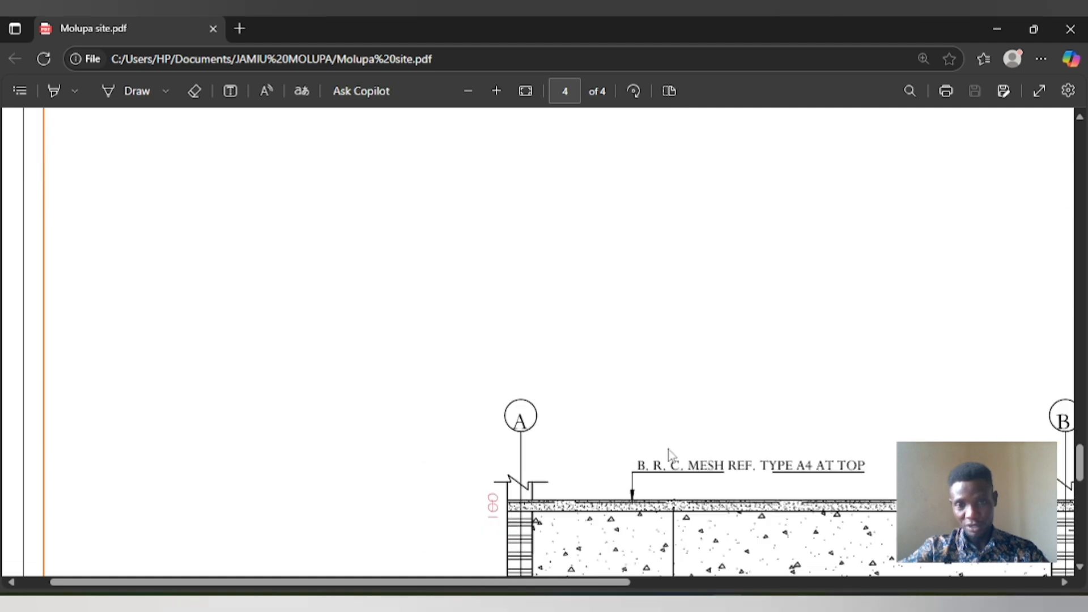
pyautogui.scroll(-10, 630, 463)
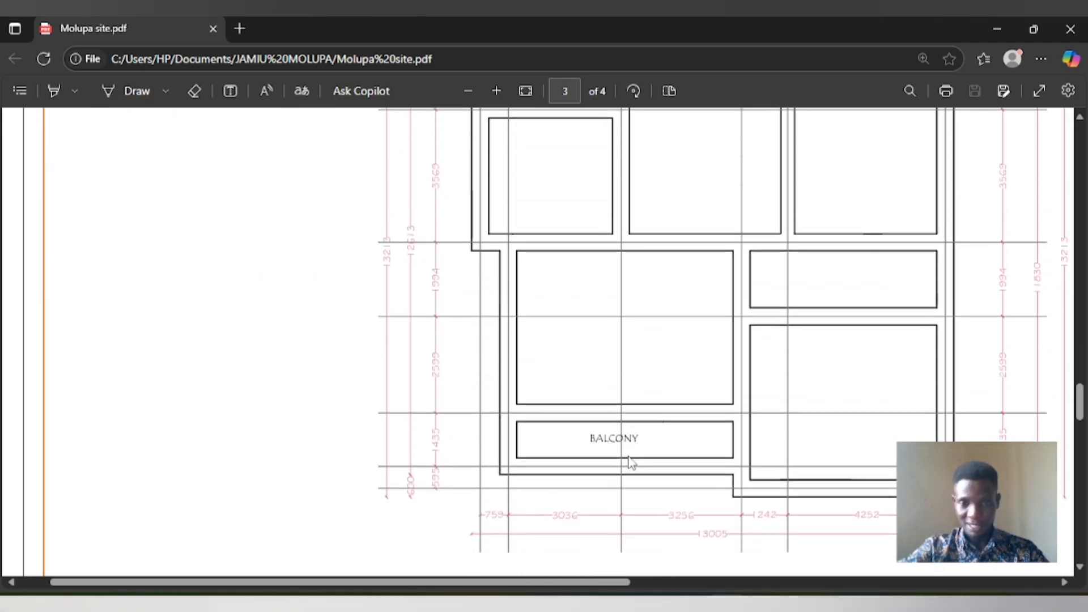
pyautogui.scroll(3, 630, 465)
pyautogui.scroll(10, 629, 464)
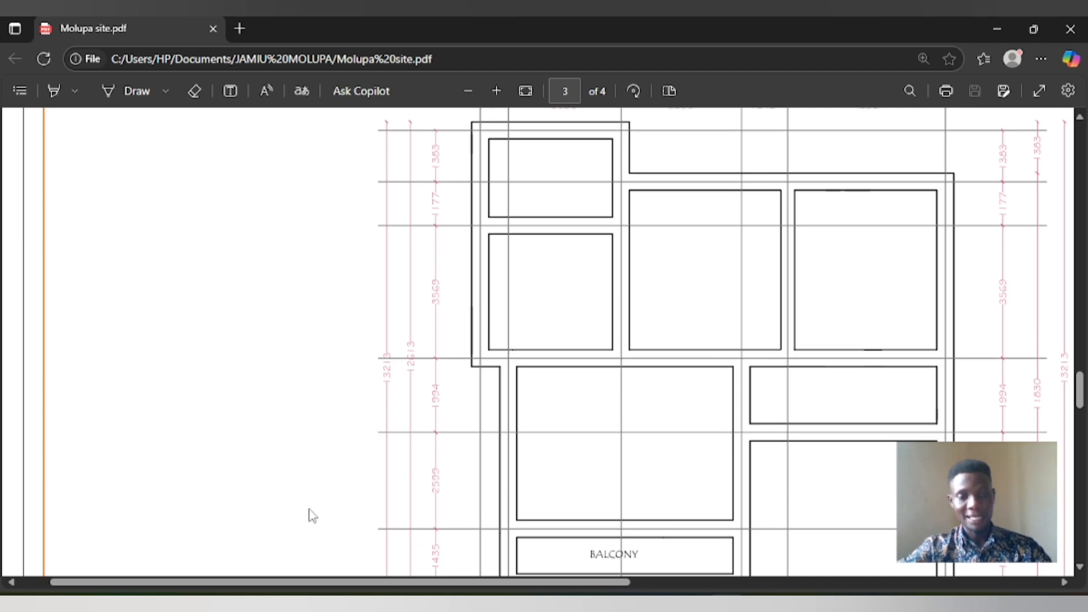
pyautogui.scroll(-10, 285, 488)
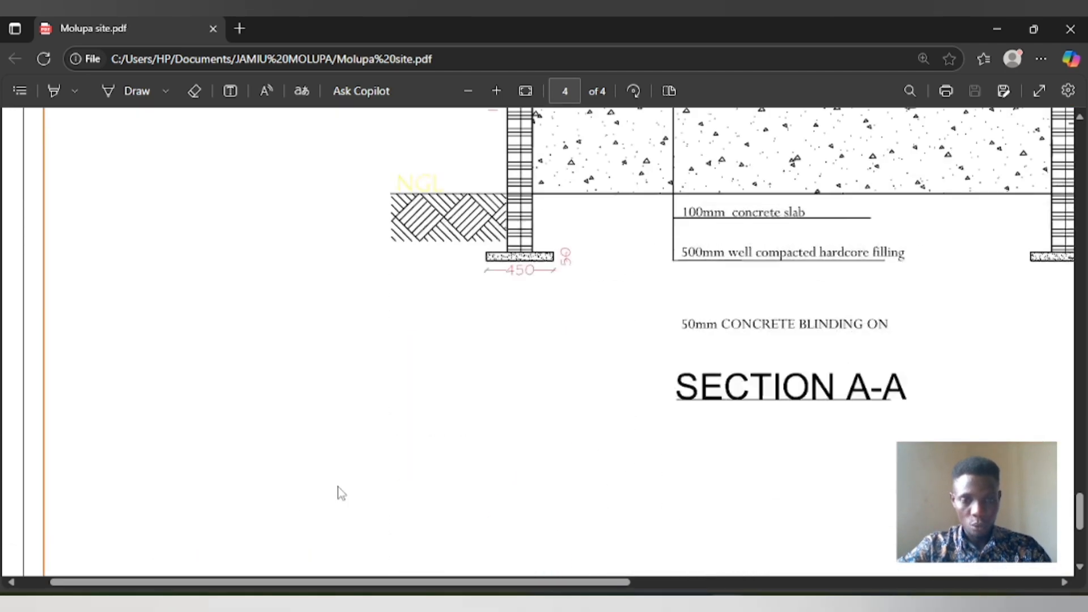
pyautogui.scroll(4, 513, 476)
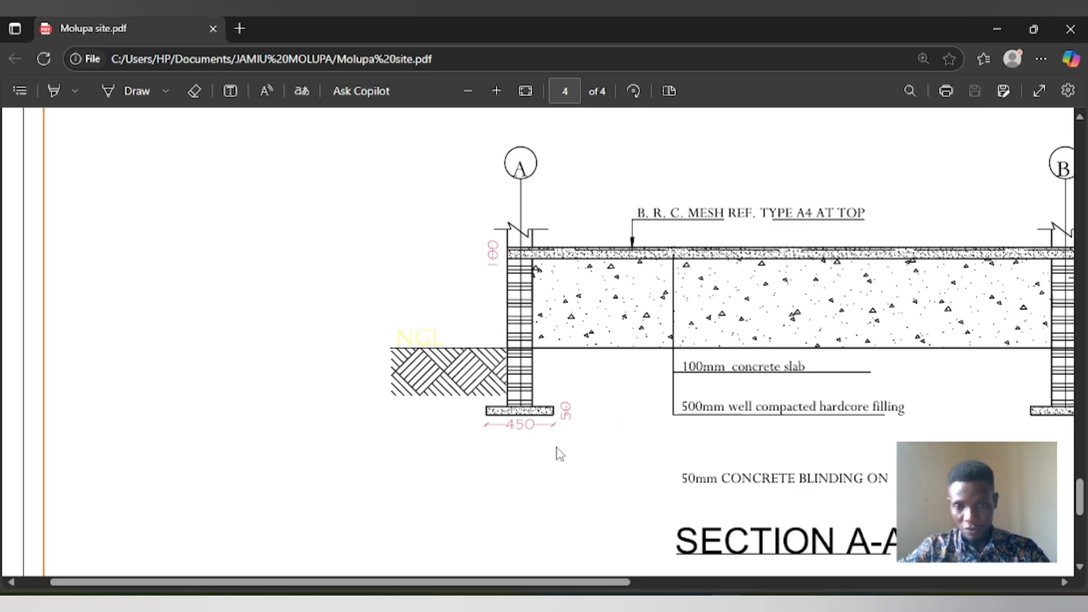
# Compare the trench width and depth in B14 with the strip base in Section A-A of Molupa site.pdf, and return to Excel.
pyautogui.hotkey('alt', 'Tab')
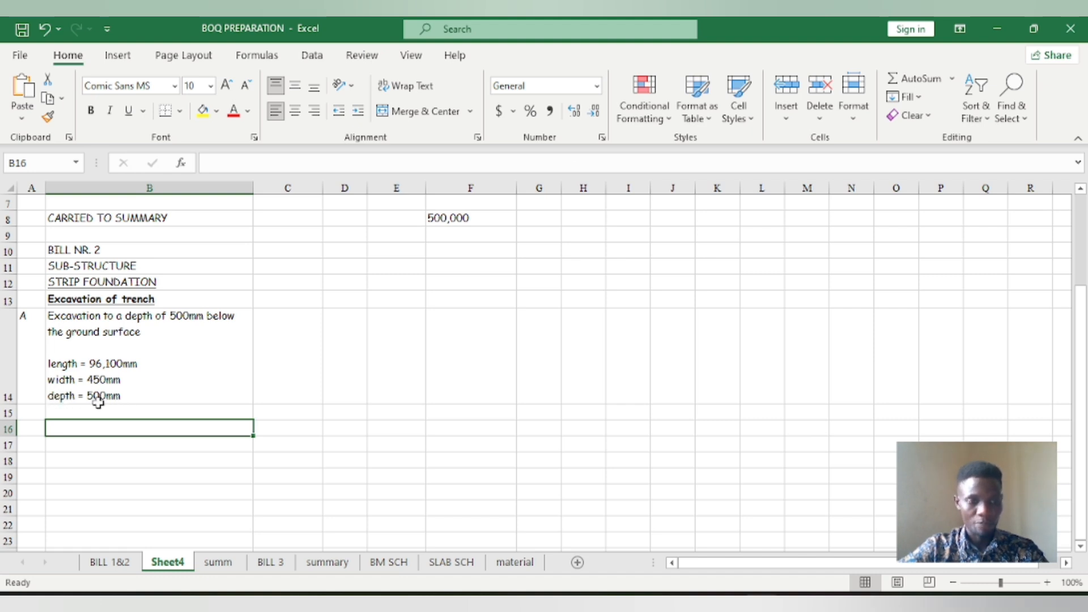
pyautogui.hotkey('alt', 'Tab')
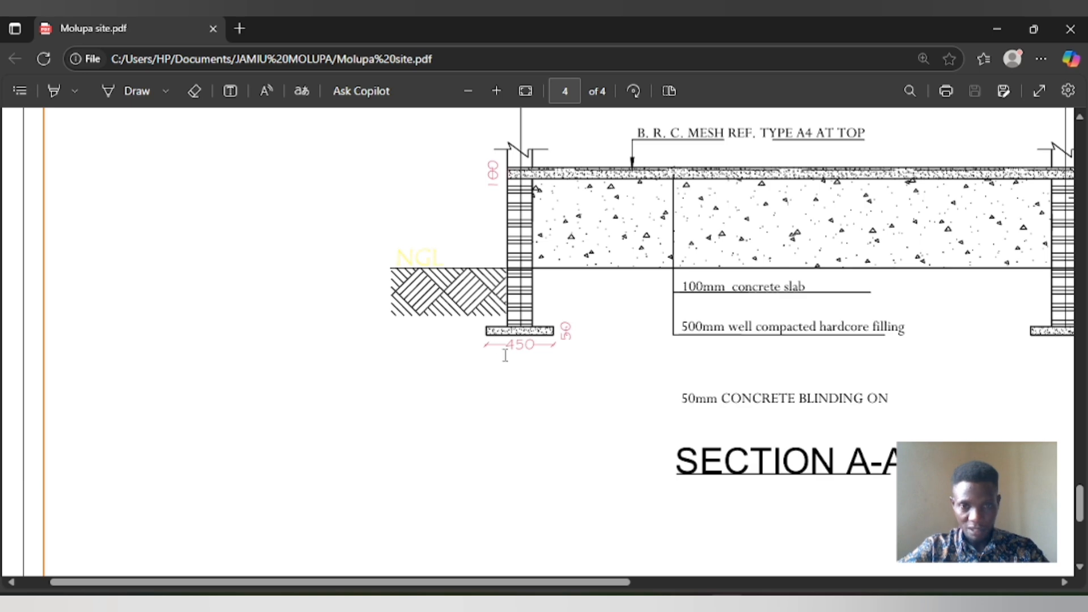
pyautogui.hotkey('alt', 'Tab')
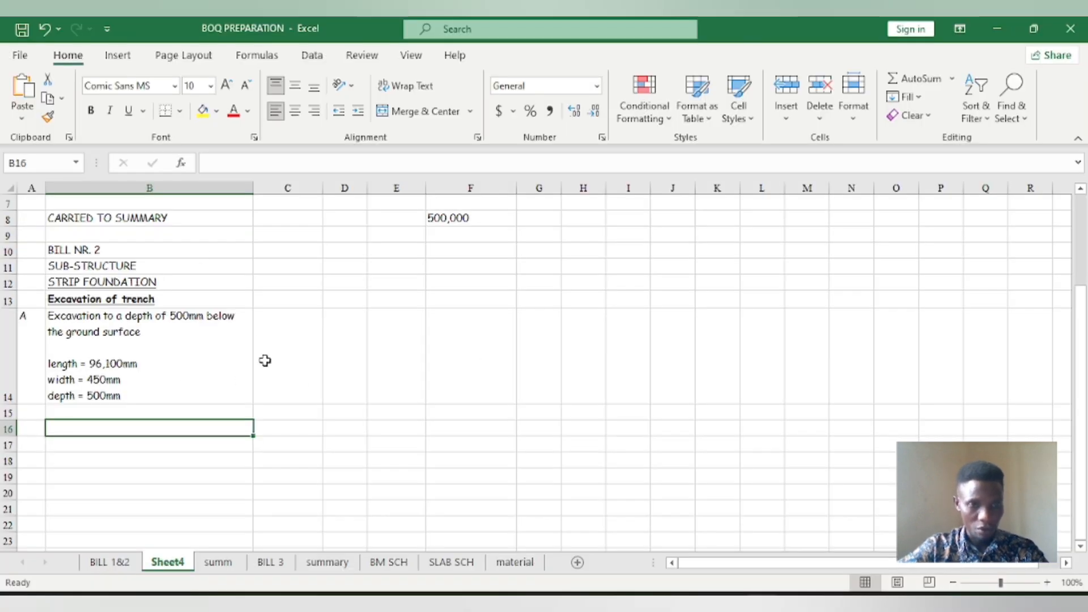
# Switch to Calculator, work out the trench excavation volume as 96.1 × 0.45 × 0.5, and return to the workbook.
pyautogui.click(830, 598)
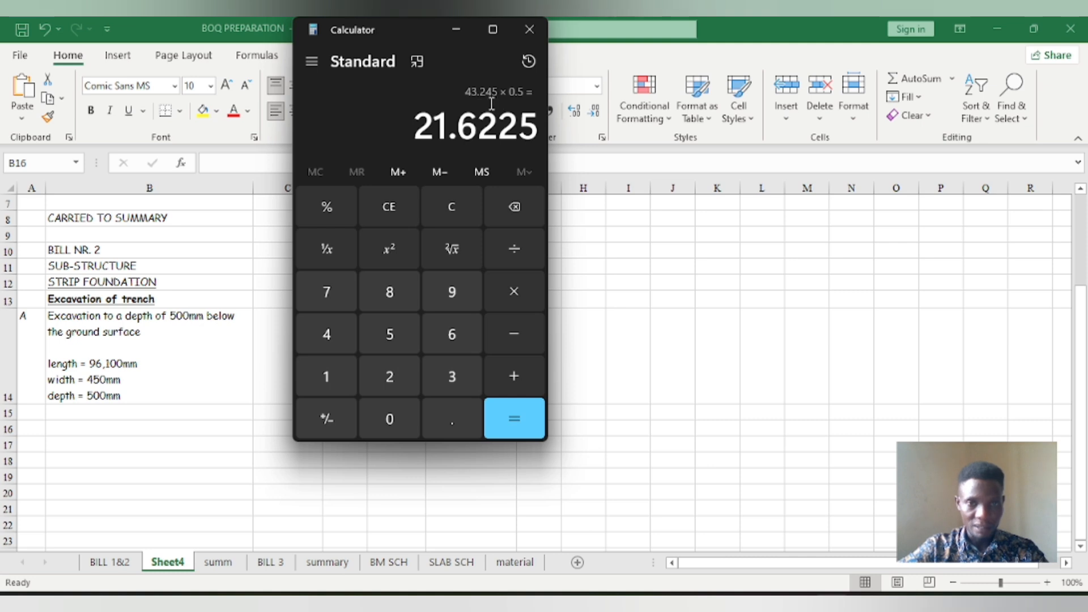
pyautogui.click(385, 207)
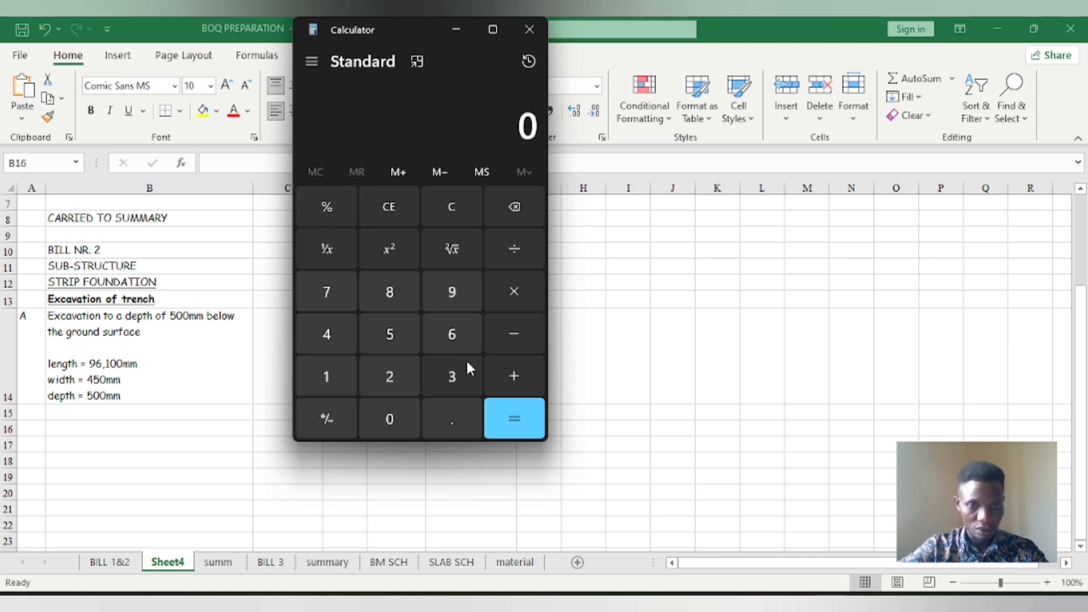
pyautogui.moveTo(1034, 34)
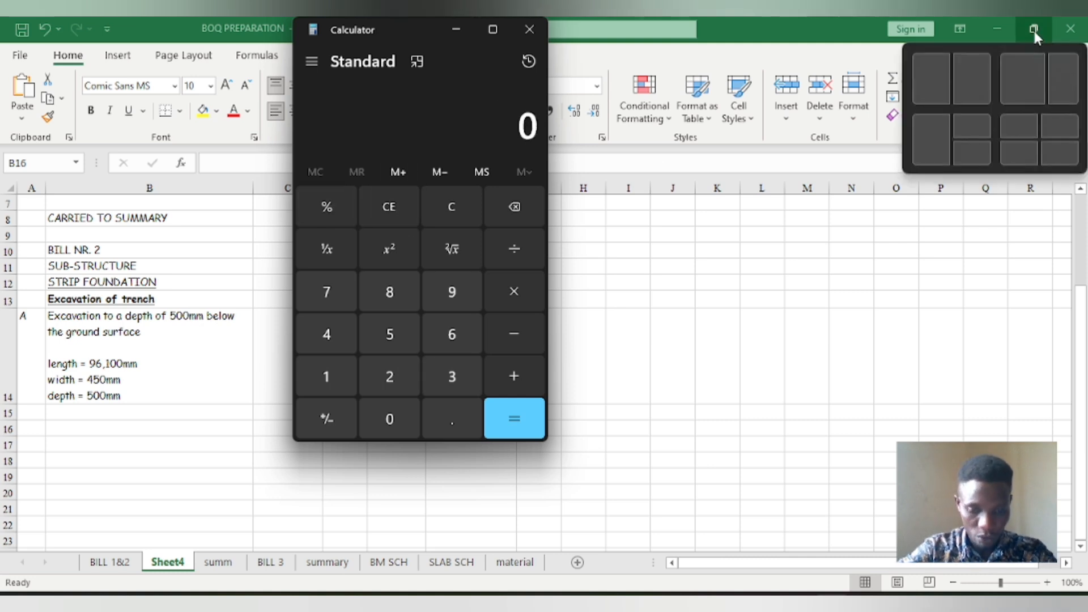
pyautogui.write('96.1')
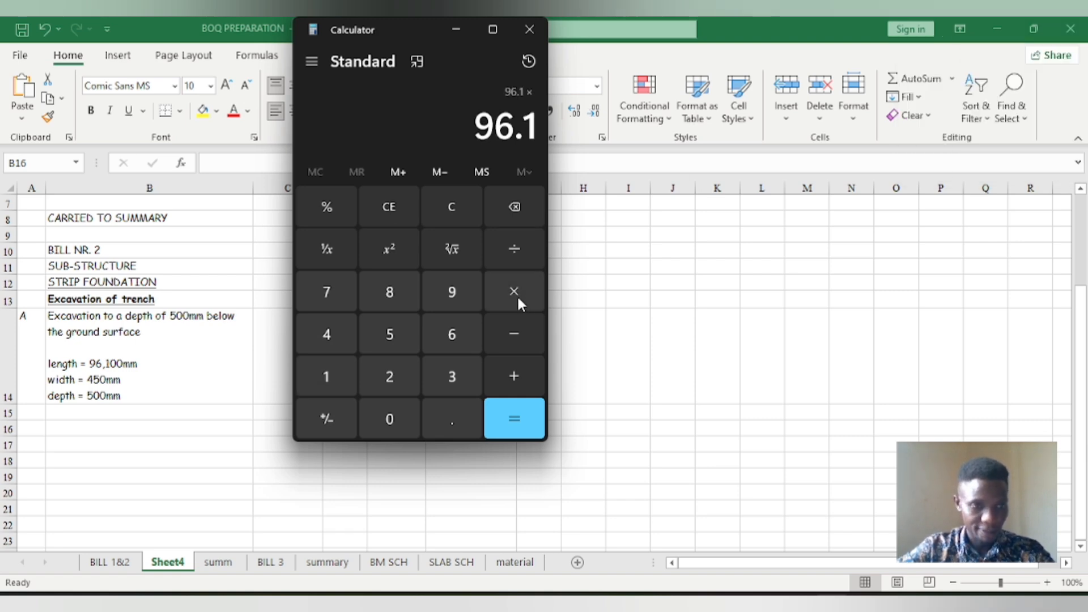
pyautogui.write('0.')
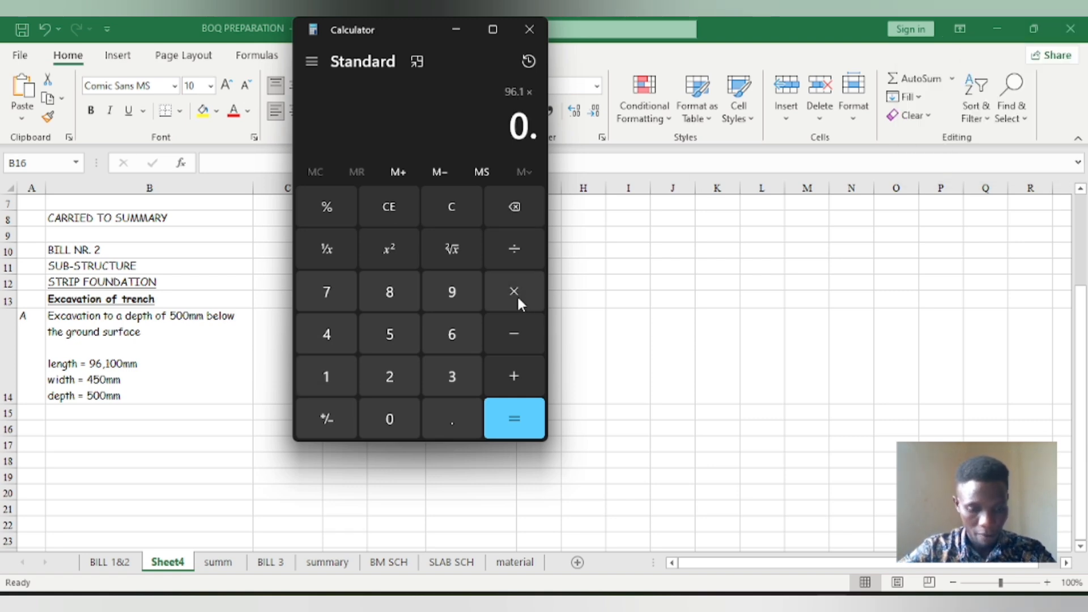
pyautogui.write('45')
pyautogui.click(517, 293)
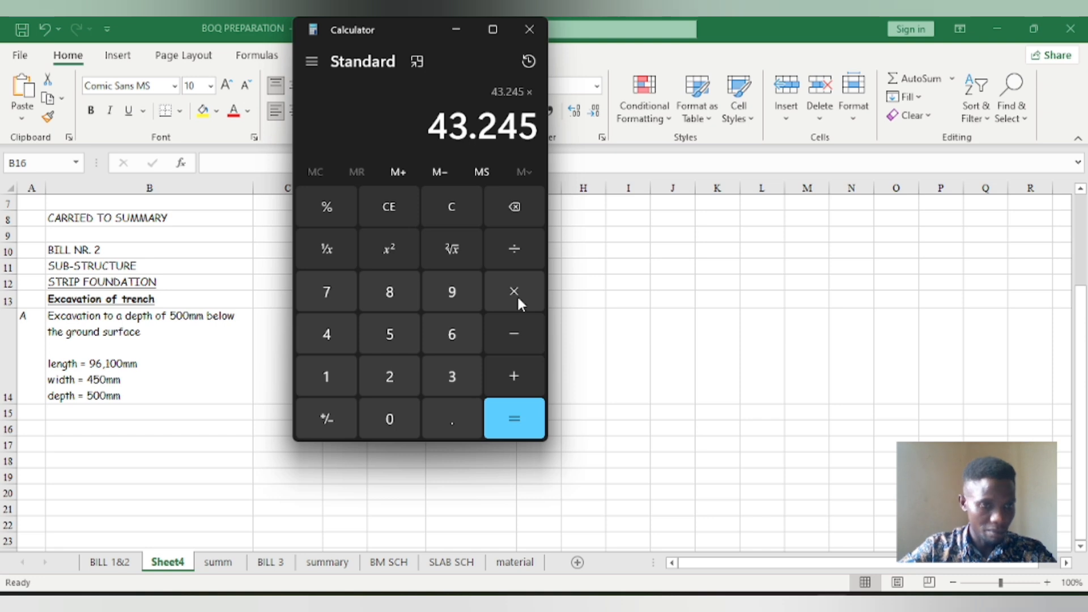
pyautogui.write('0.5')
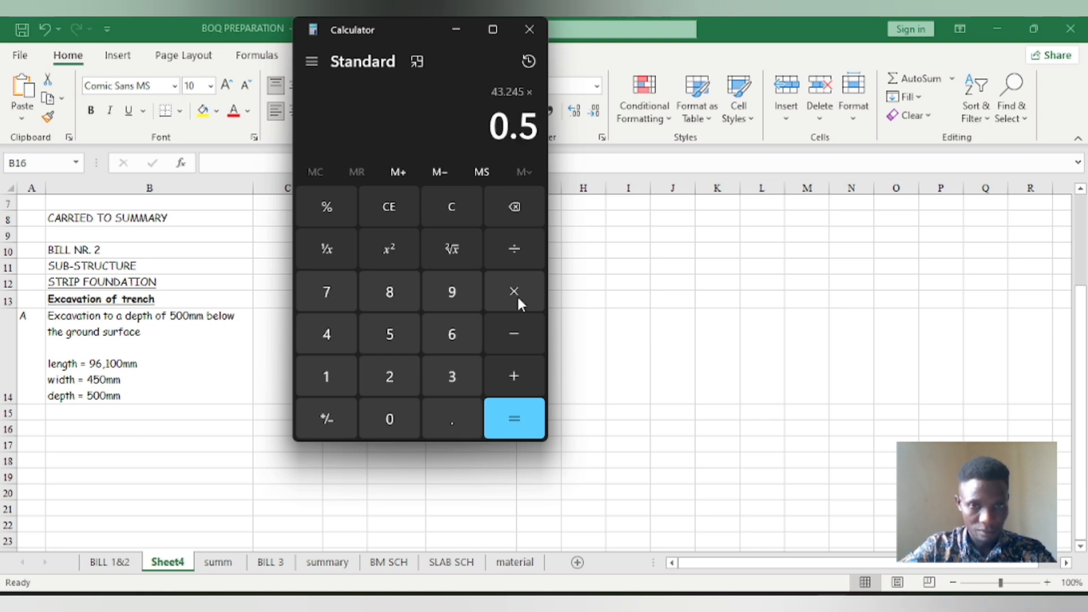
pyautogui.click(519, 401)
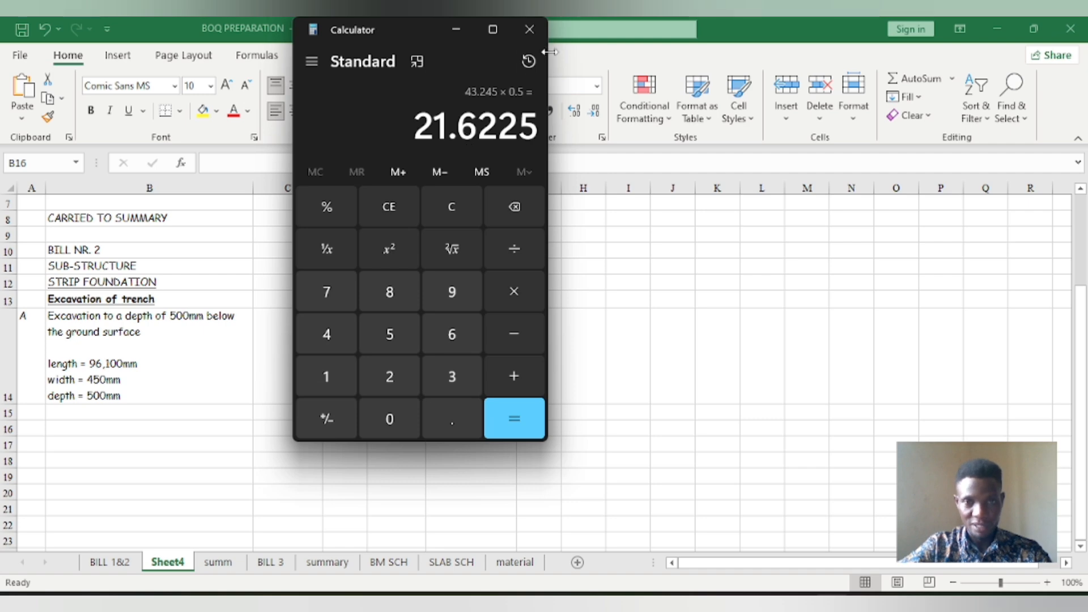
pyautogui.click(455, 27)
# Enter 21.7 as the quantity of trench excavation item A in C14.
pyautogui.click(272, 360)
pyautogui.scroll(2, 277, 327)
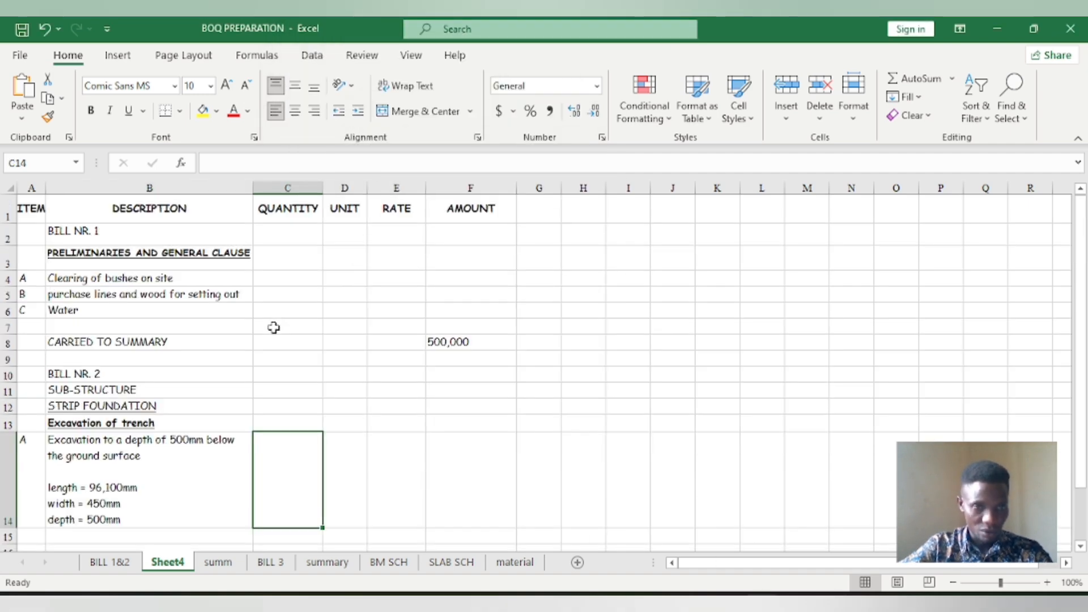
pyautogui.scroll(-3, 274, 323)
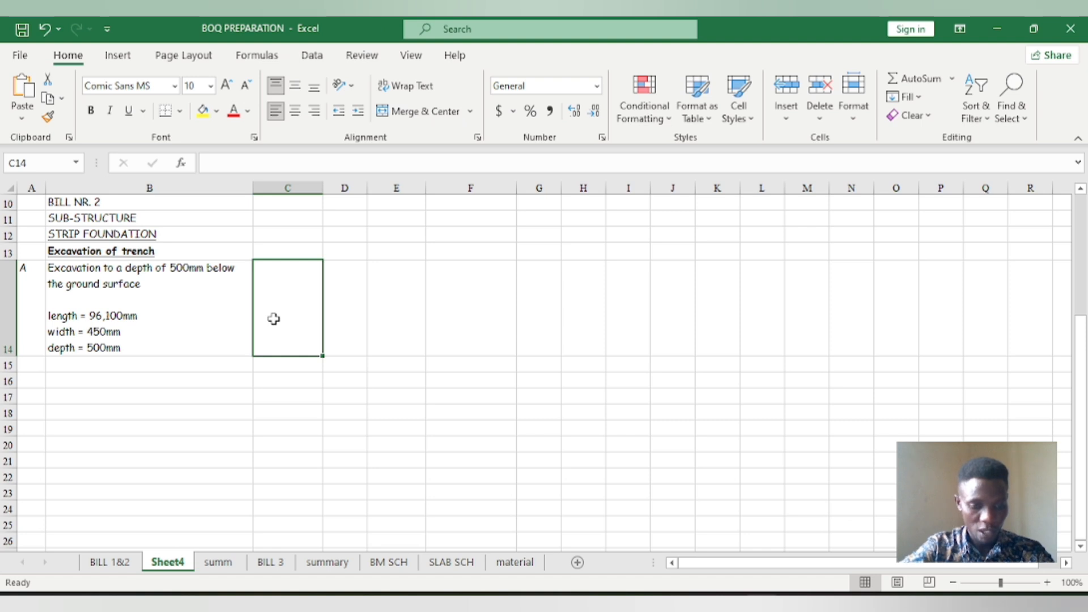
pyautogui.write('21.7')
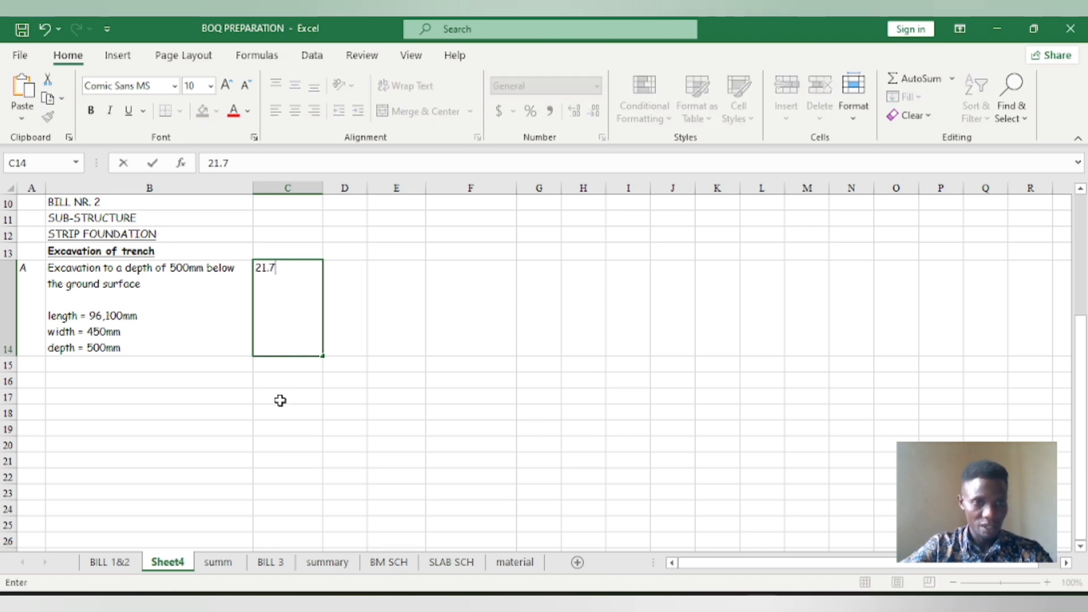
pyautogui.scroll(3, 279, 400)
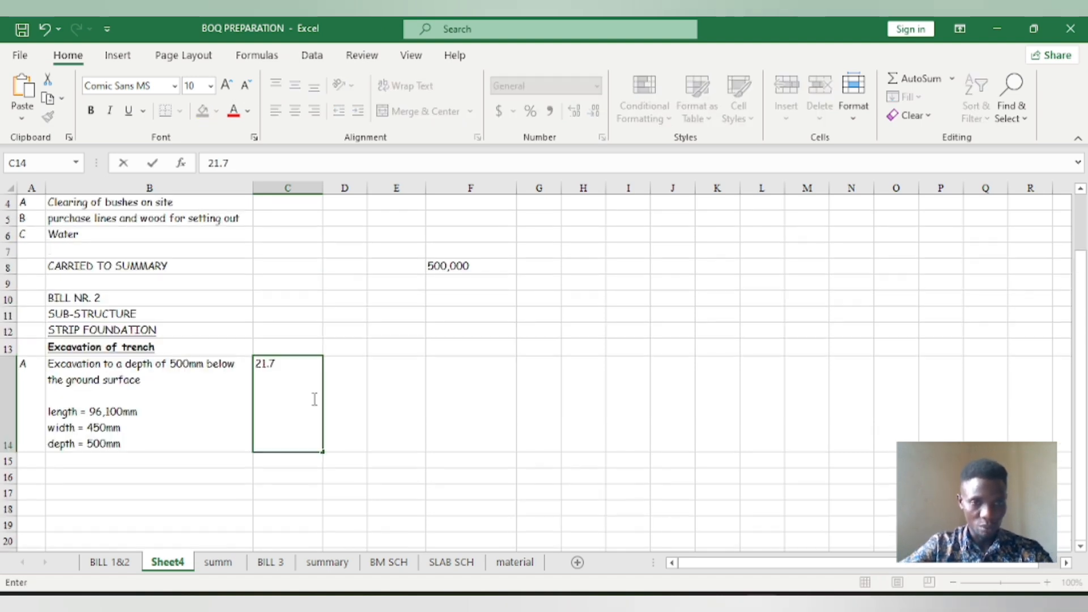
# Copy the m³ unit from D19 of the BILL 1&2 sheet into D14 of Sheet4.
pyautogui.click(338, 481)
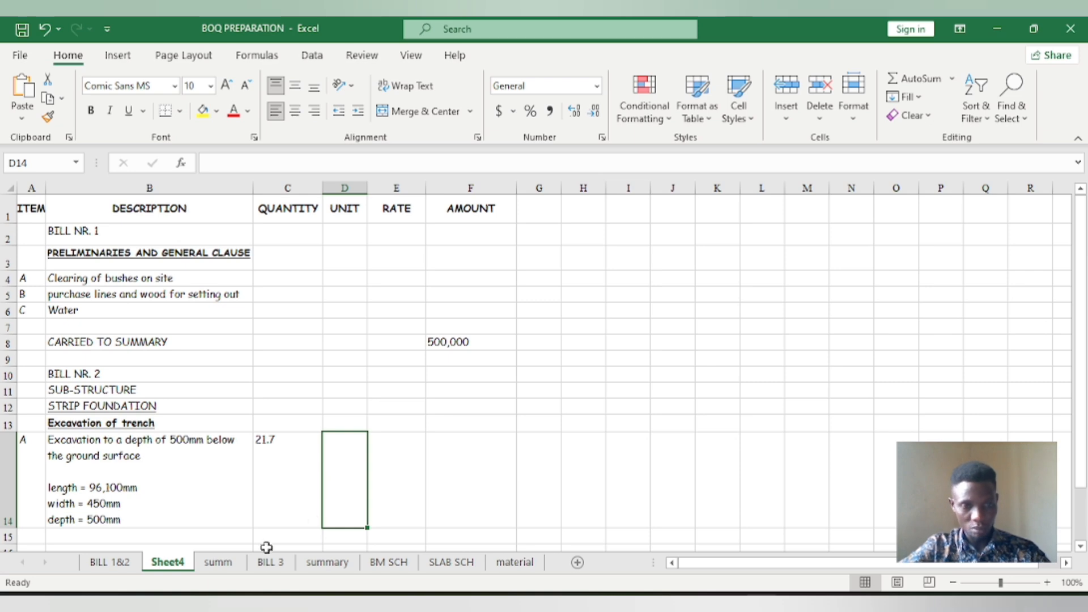
pyautogui.click(110, 562)
pyautogui.click(392, 332)
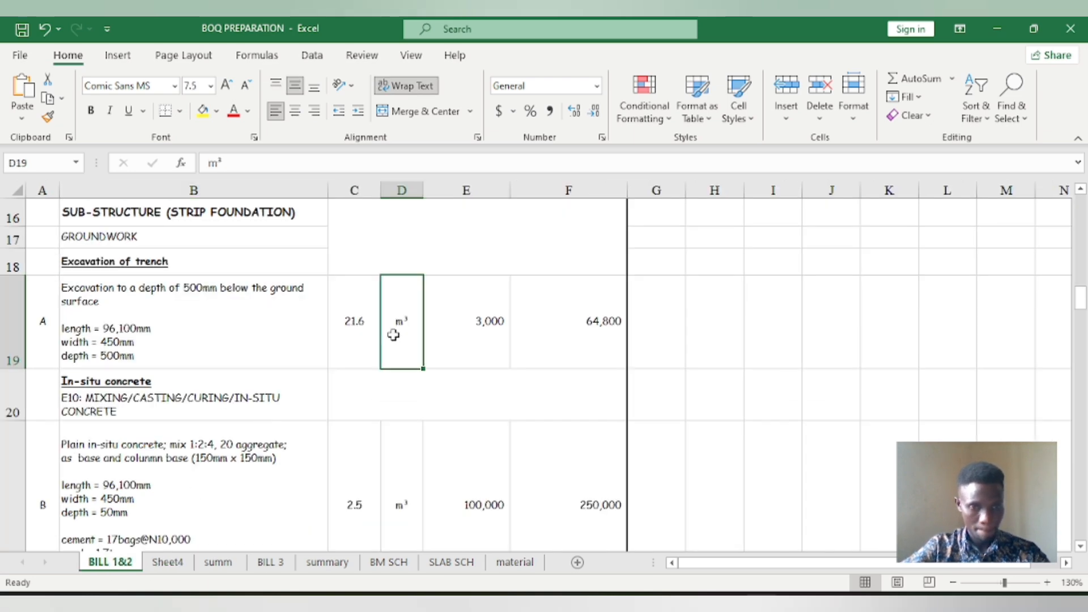
pyautogui.rightClick(401, 321)
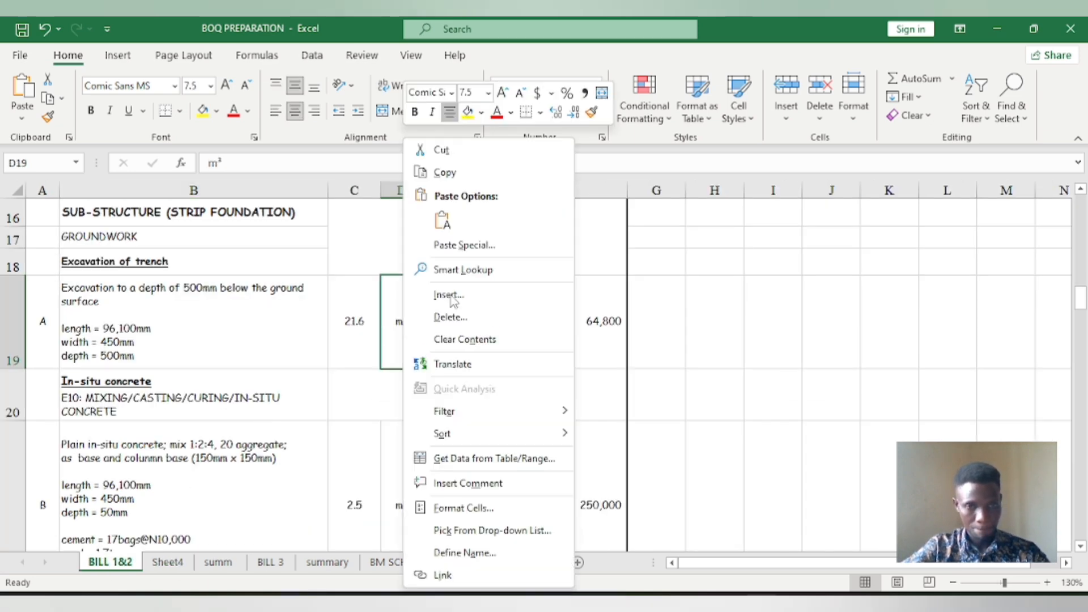
pyautogui.click(445, 172)
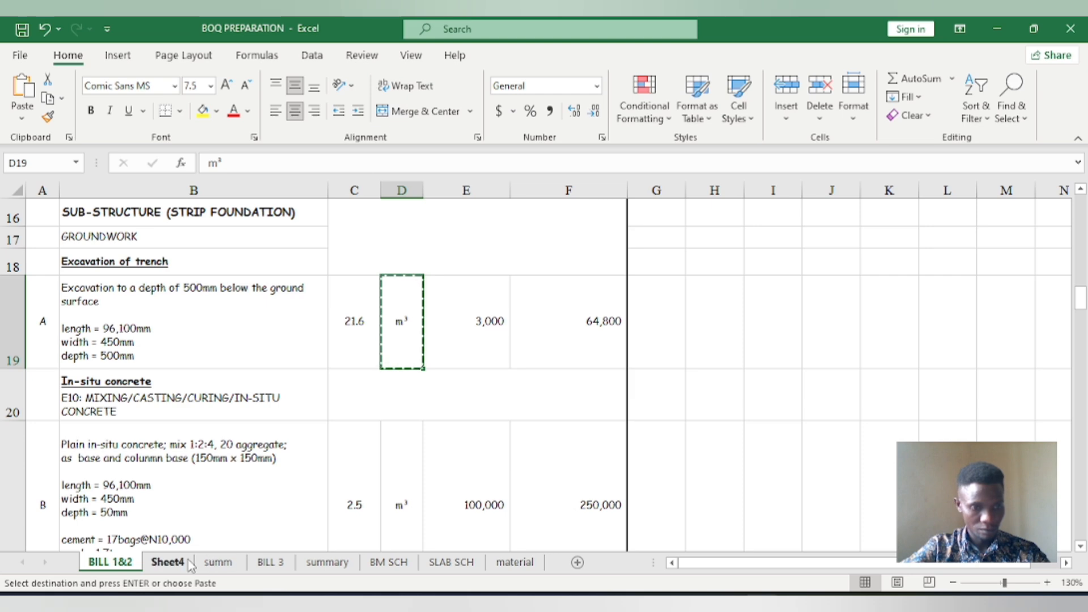
pyautogui.click(168, 562)
pyautogui.rightClick(348, 466)
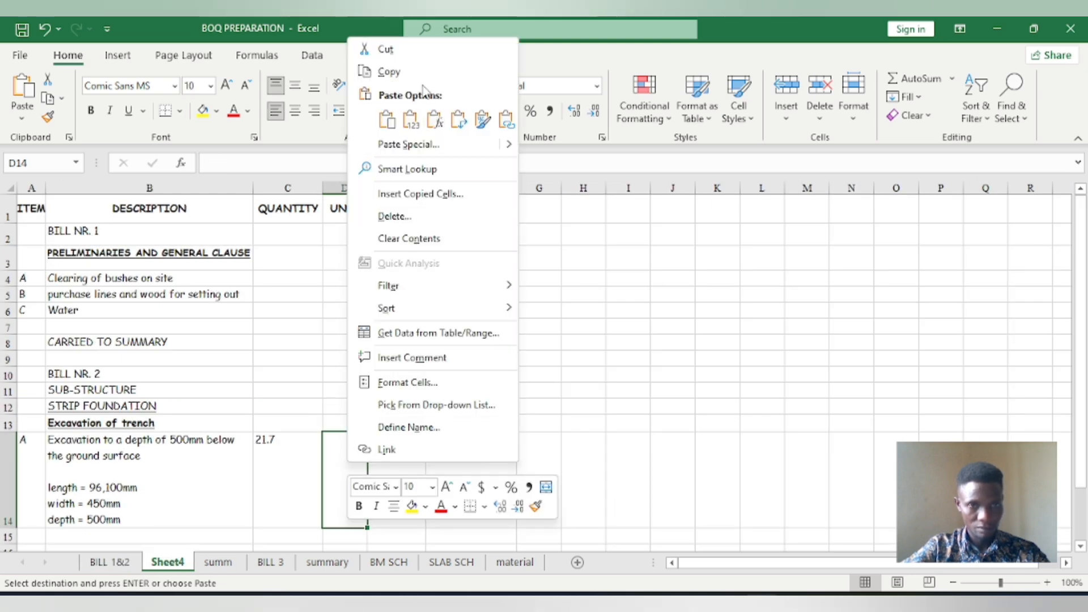
pyautogui.click(395, 128)
# Enter 2000 as the rate for trench excavation item A in E14.
pyautogui.scroll(-2, 340, 408)
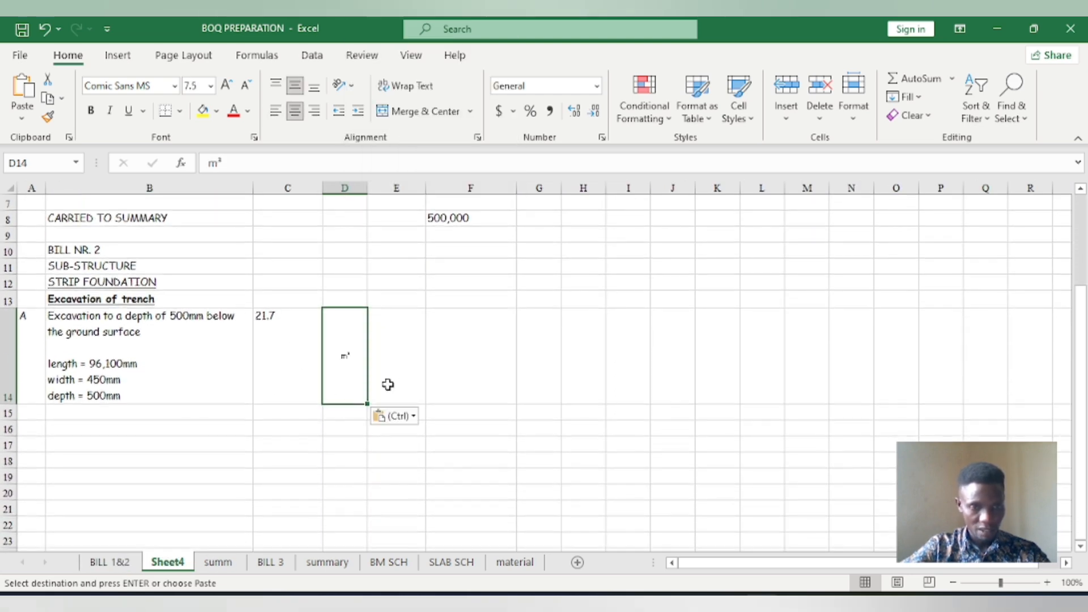
pyautogui.click(397, 377)
pyautogui.scroll(2, 368, 380)
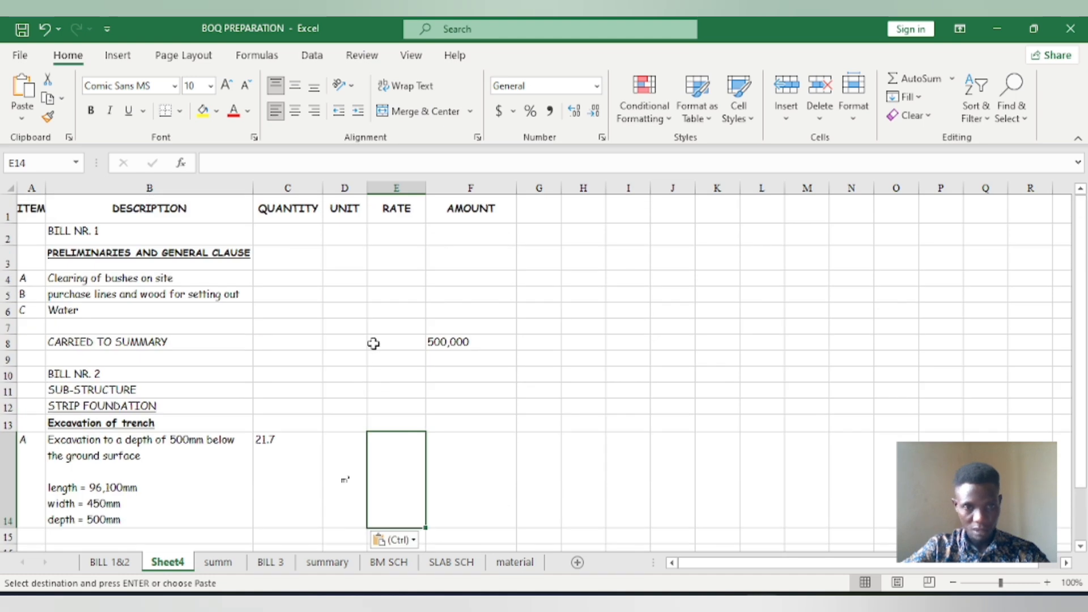
pyautogui.scroll(-2, 396, 414)
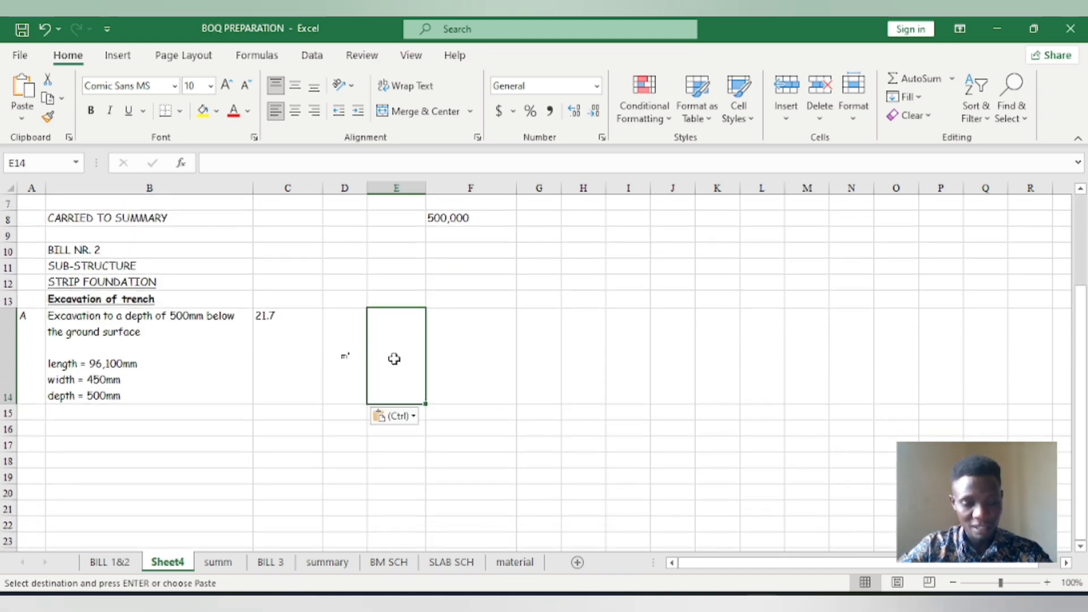
pyautogui.write('2000')
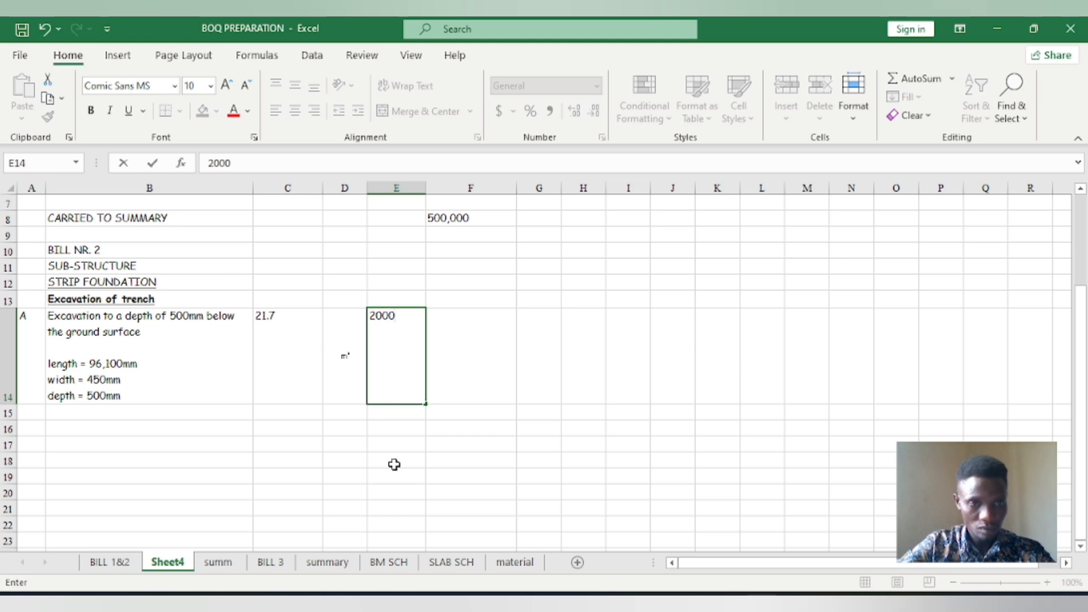
pyautogui.click(394, 464)
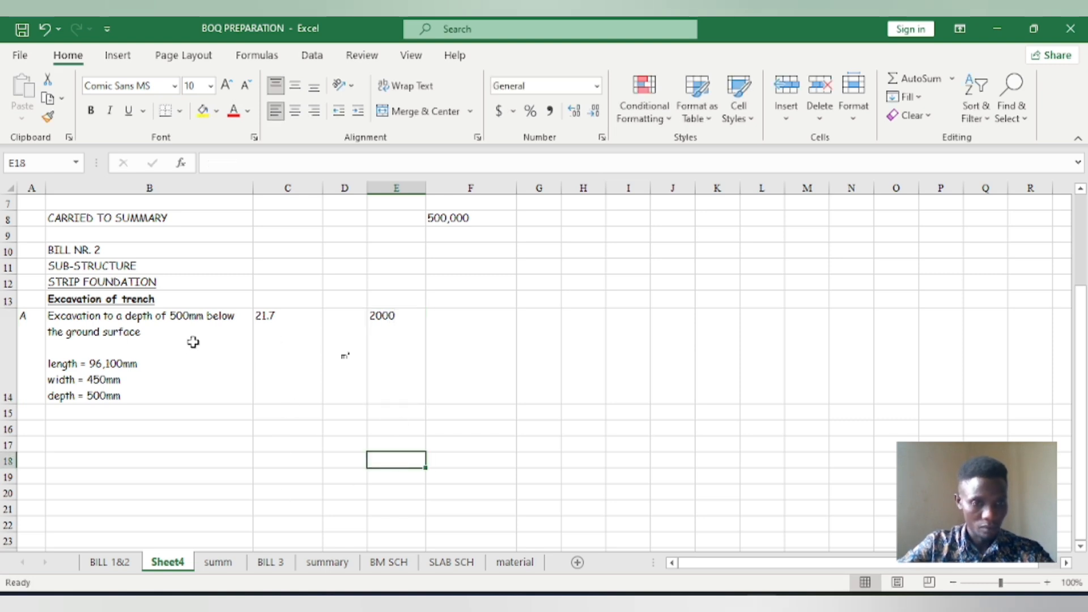
# Centre the quantity, unit and rate in C14:E14 both vertically and horizontally.
pyautogui.moveTo(274, 328); pyautogui.dragTo(403, 338)
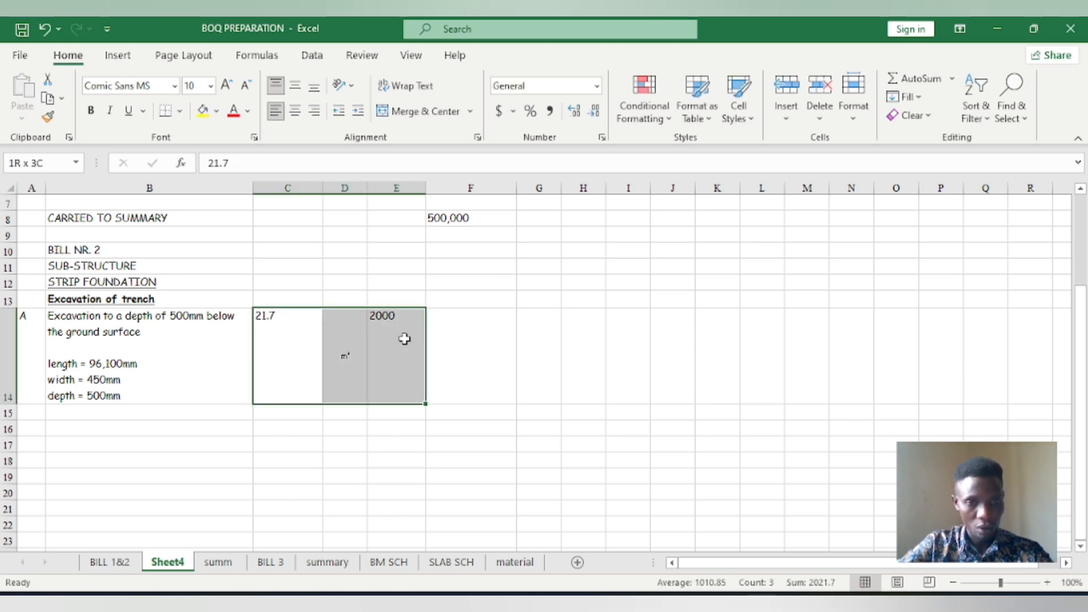
pyautogui.click(294, 85)
pyautogui.click(294, 111)
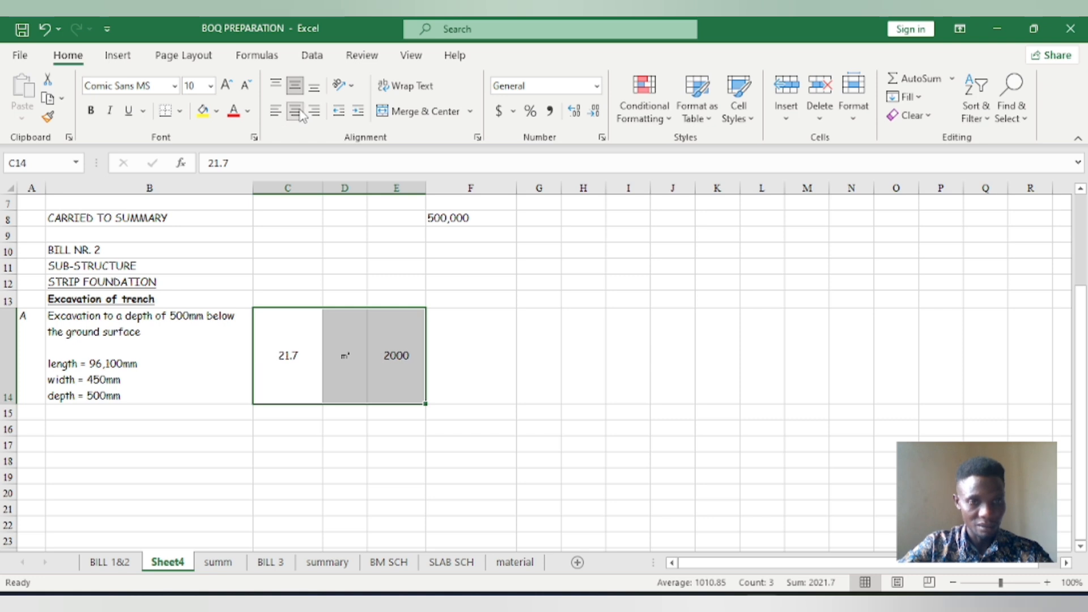
pyautogui.click(419, 463)
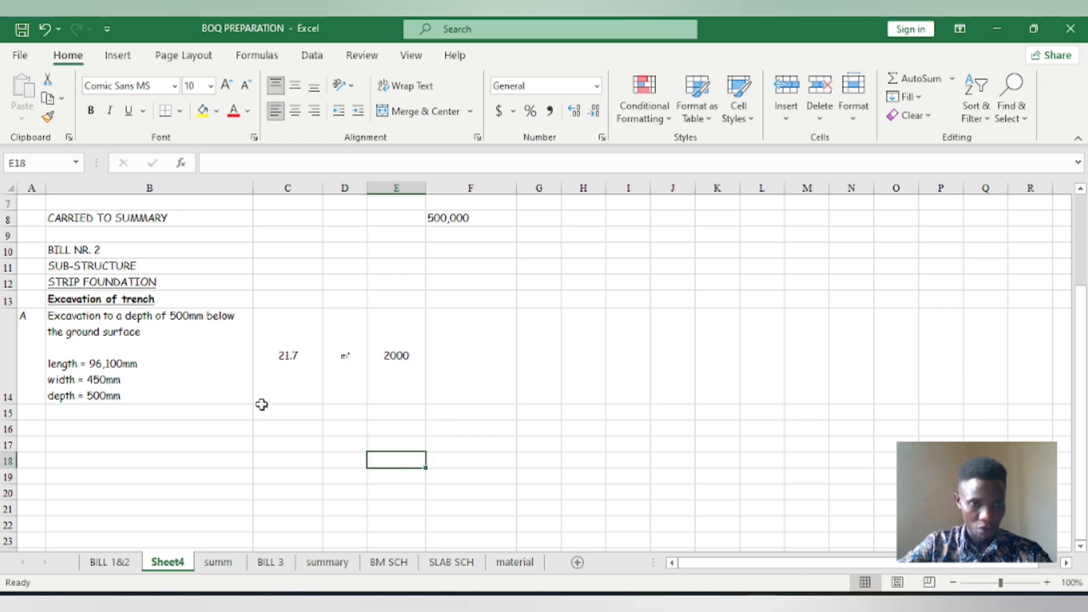
# Enlarge the font of the m³ unit in D14 to suit the neighbouring quantity and rate.
pyautogui.scroll(1, 267, 414)
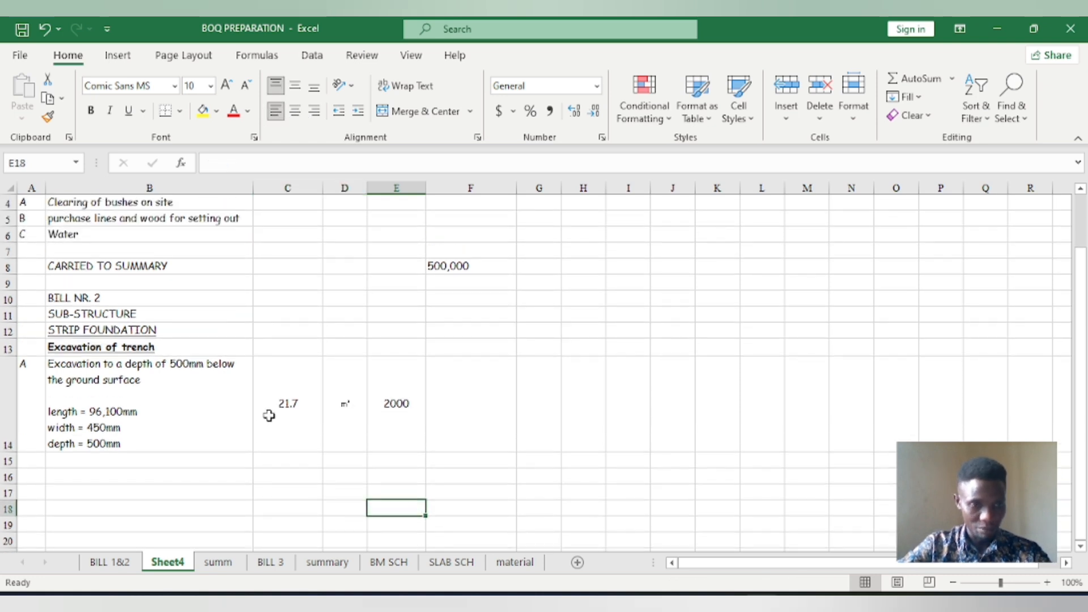
pyautogui.click(343, 405)
pyautogui.click(225, 85)
pyautogui.click(225, 85)
pyautogui.click(225, 85)
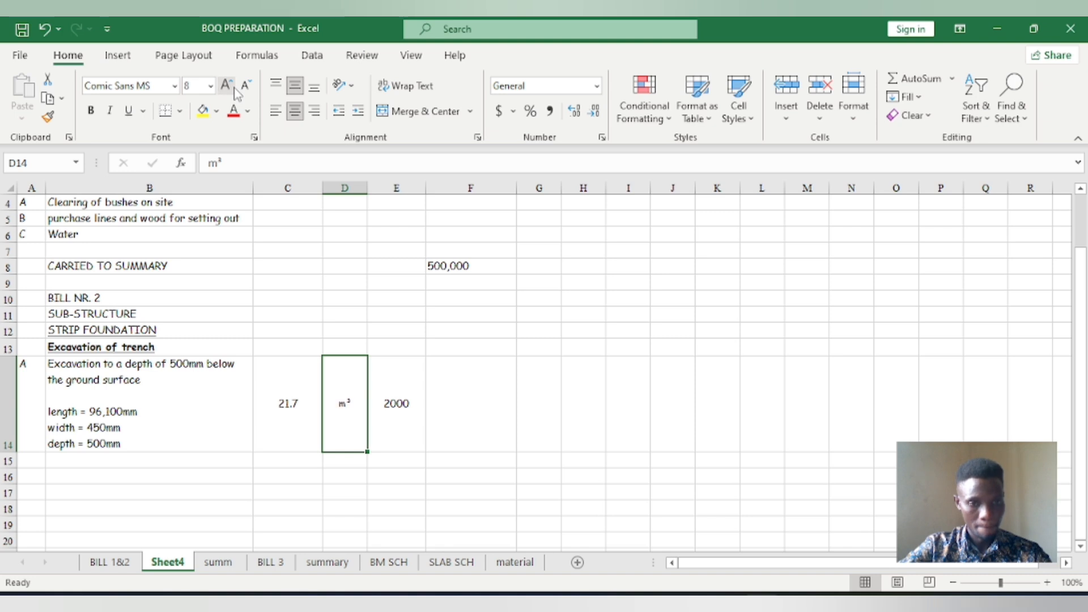
pyautogui.click(226, 85)
pyautogui.click(226, 85)
pyautogui.click(225, 85)
pyautogui.click(246, 85)
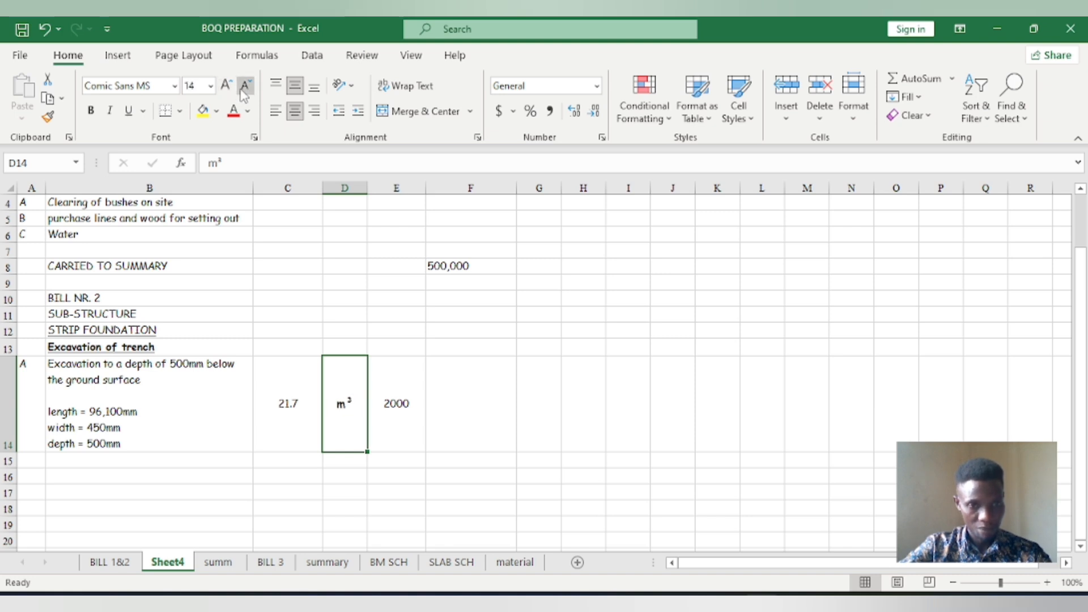
pyautogui.click(245, 85)
pyautogui.click(245, 85)
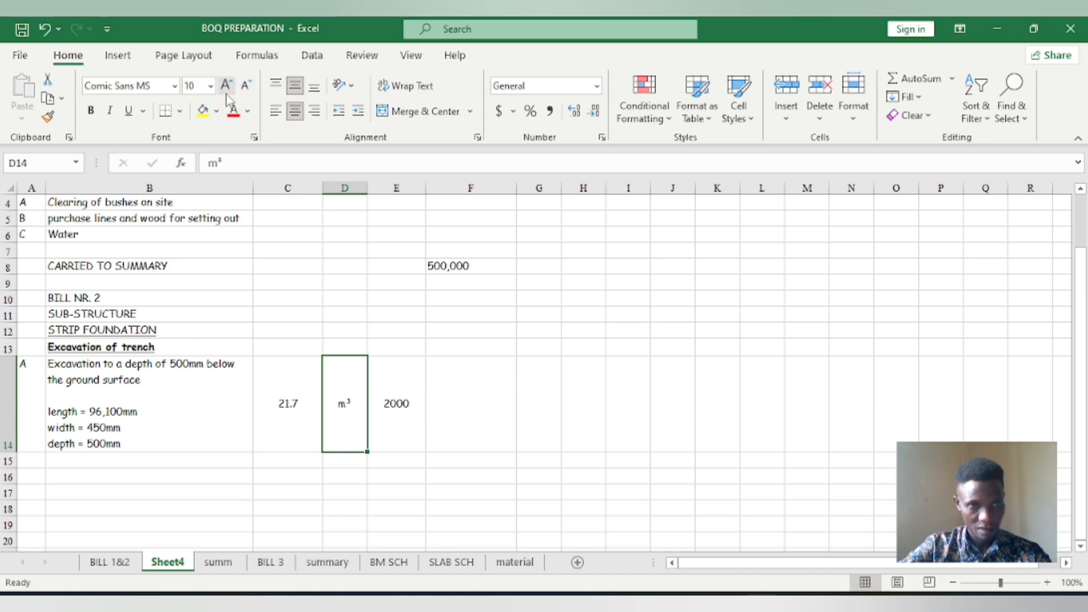
pyautogui.click(306, 493)
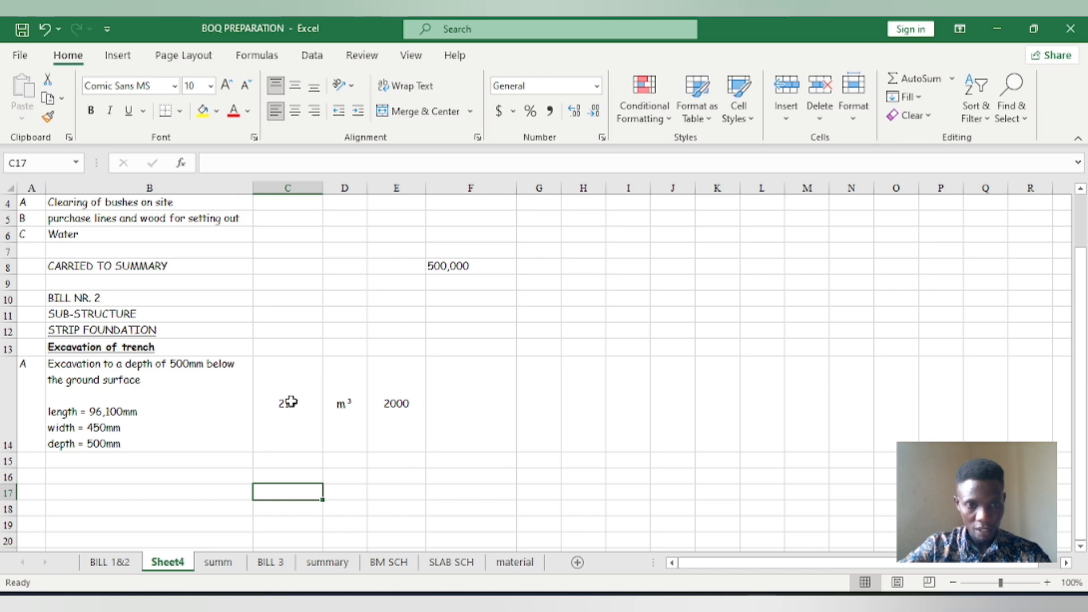
pyautogui.scroll(1, 297, 436)
pyautogui.scroll(1, 290, 436)
pyautogui.scroll(-2, 309, 420)
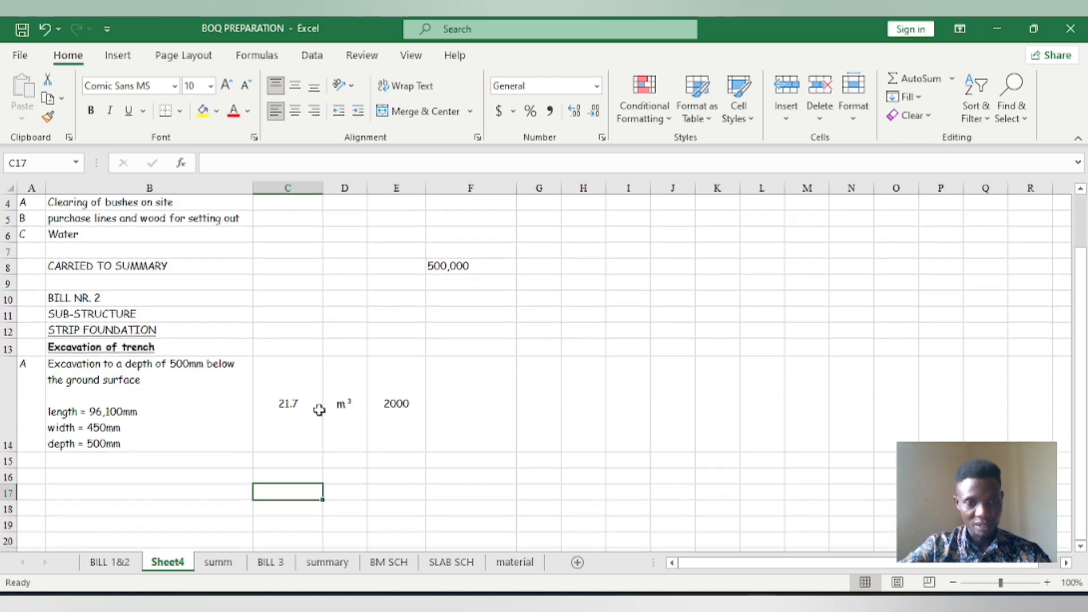
pyautogui.scroll(2, 402, 408)
pyautogui.scroll(1, 404, 409)
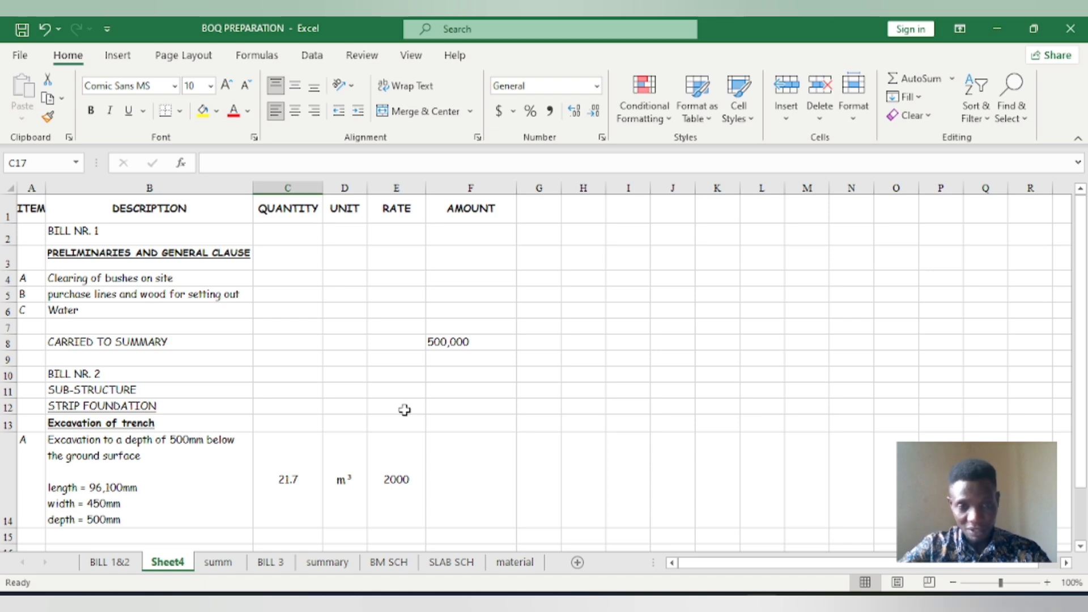
# Calculate the amount for trench excavation item A in F14 with the formula =SUM(C14*E14).
pyautogui.scroll(-2, 390, 495)
pyautogui.click(439, 375)
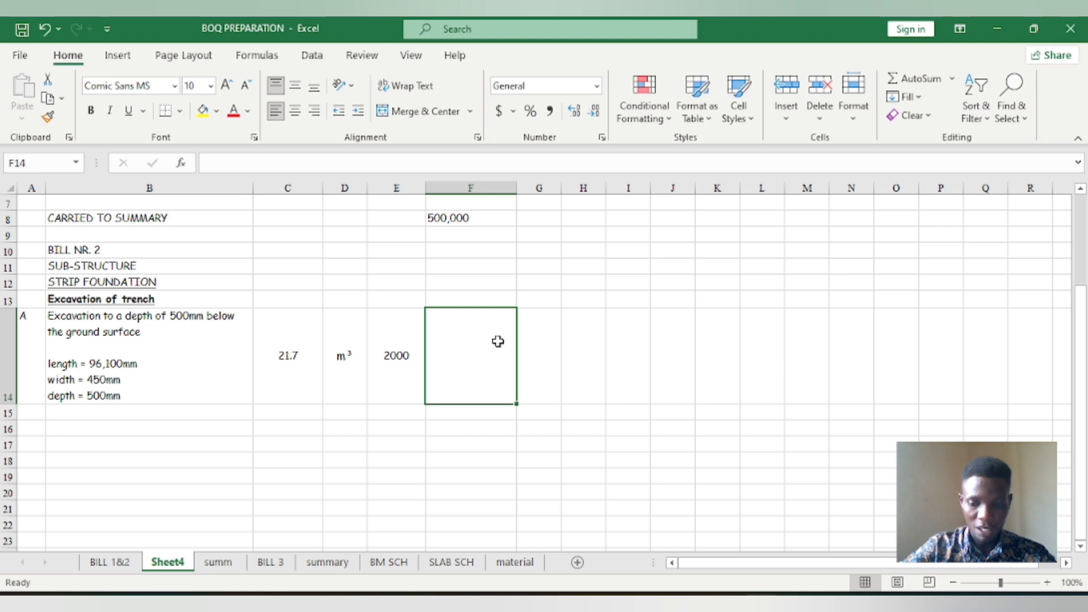
pyautogui.write('=SUM')
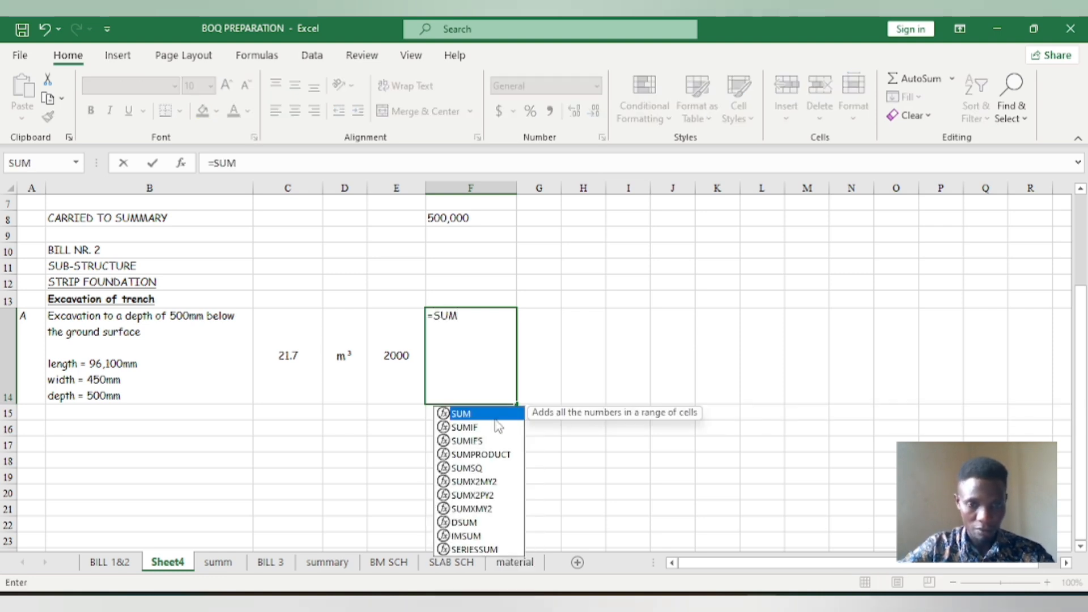
pyautogui.write('(')
pyautogui.click(290, 360)
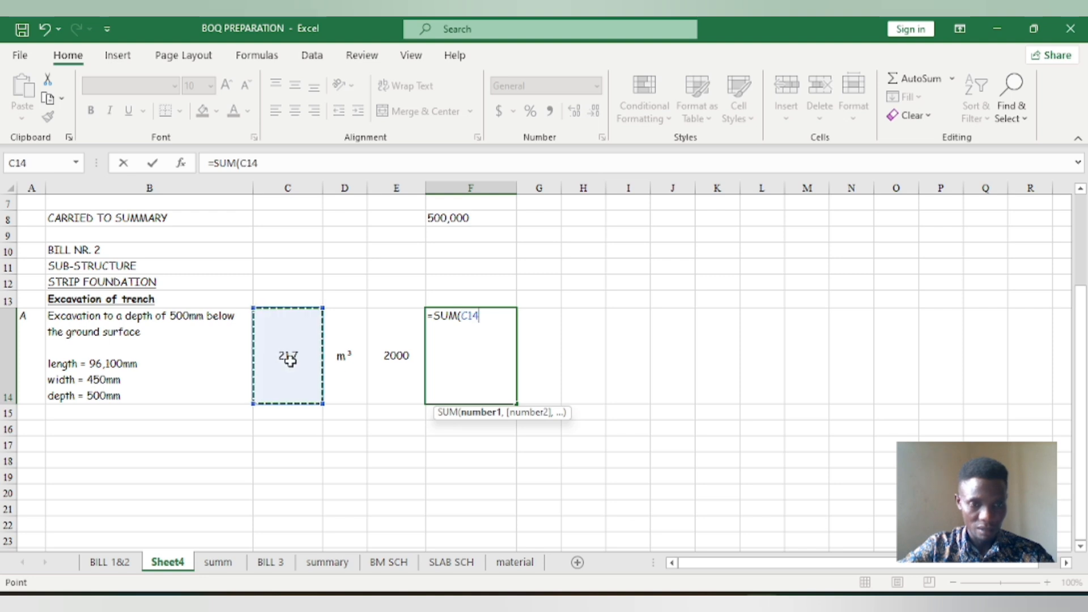
pyautogui.write('*')
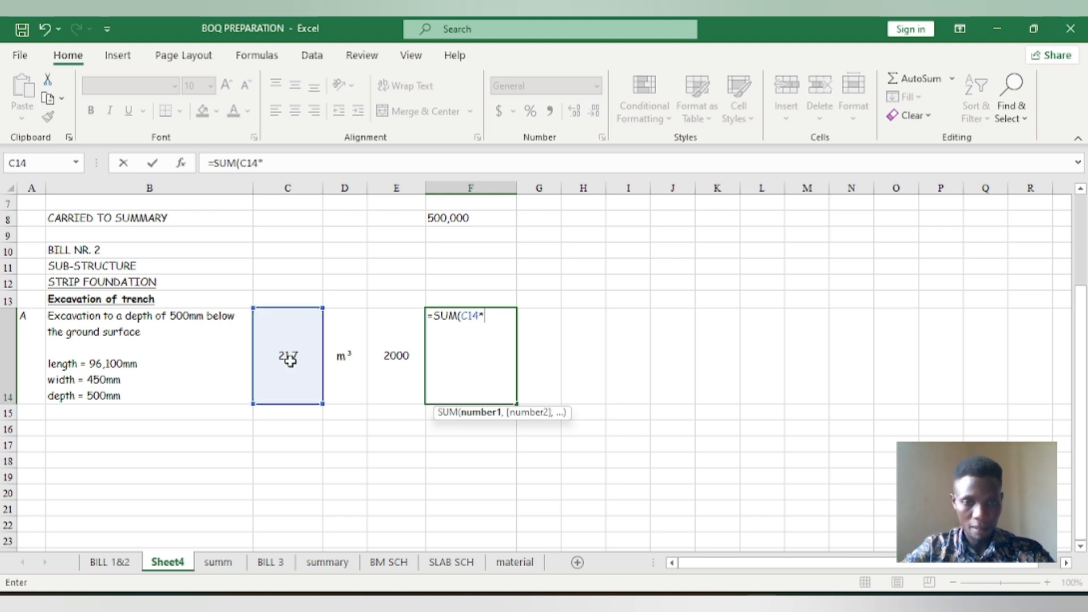
pyautogui.click(390, 369)
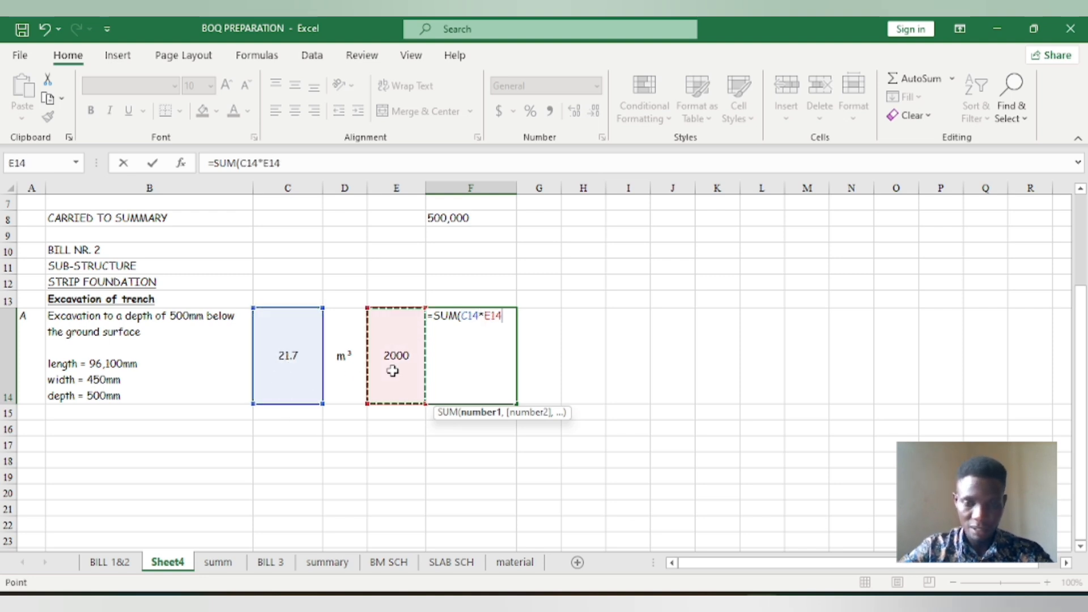
pyautogui.press('Return')
# Centre the amount in F14 vertically and horizontally, and format it with a thousands separator.
pyautogui.click(481, 324)
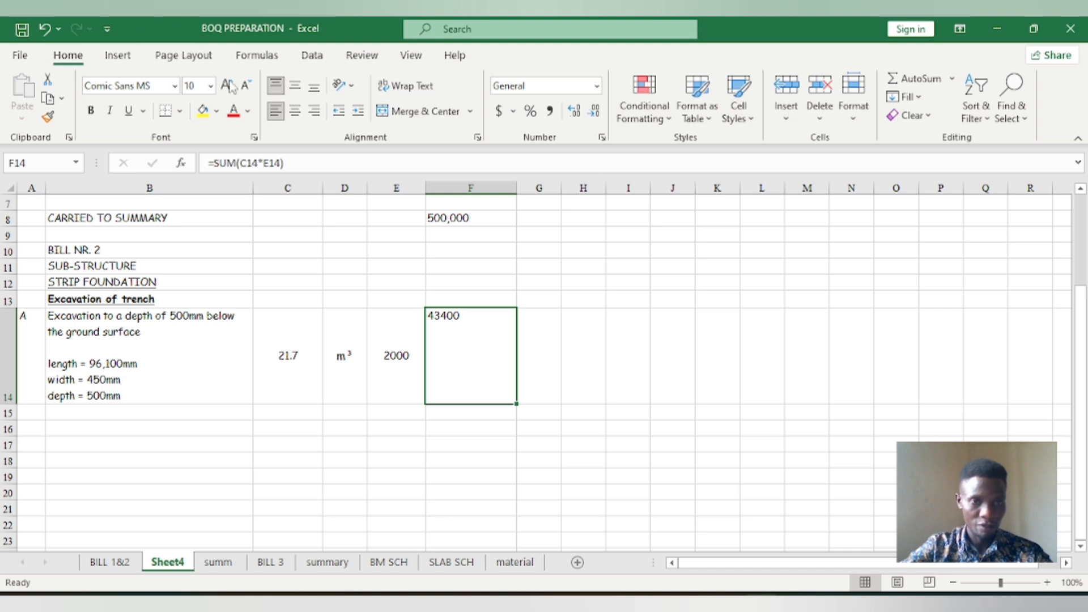
pyautogui.click(295, 84)
pyautogui.click(294, 111)
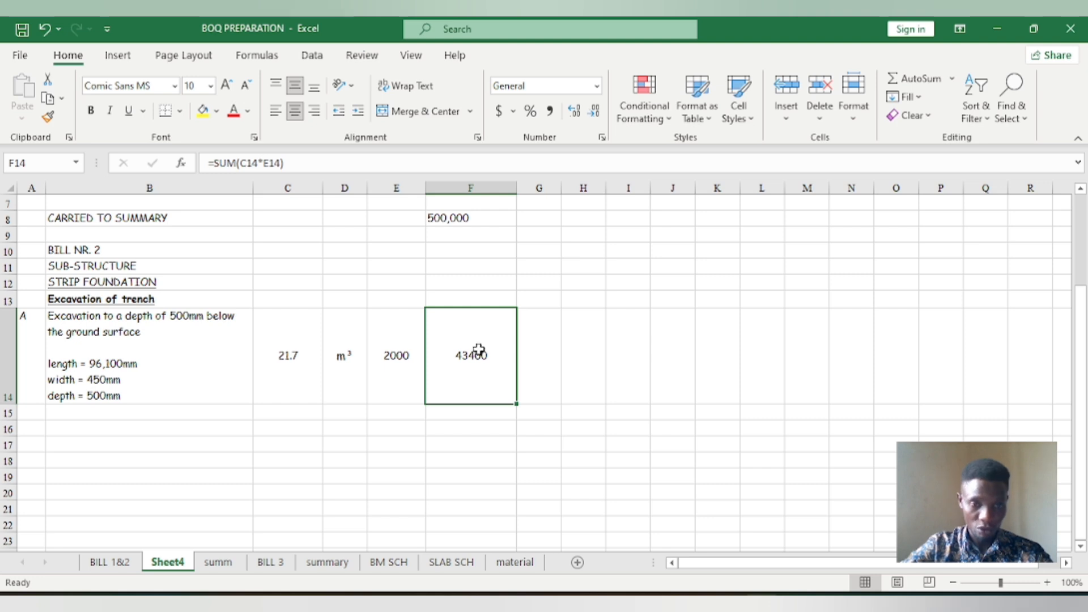
pyautogui.hotkey('ctrl', 'shift', '1')
pyautogui.click(441, 444)
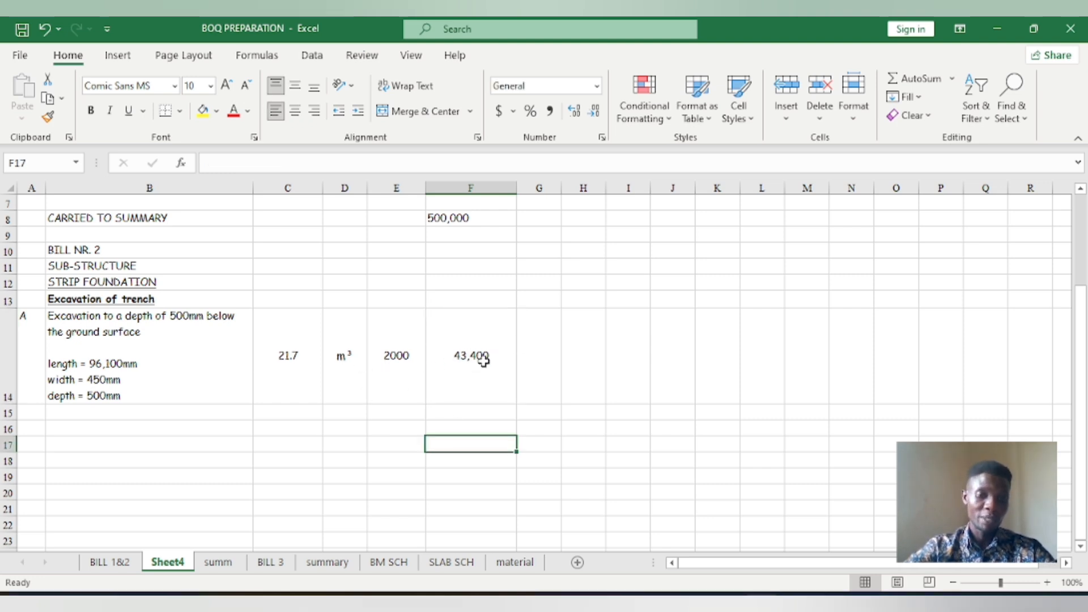
# Try a rate of 2500 for trench excavation item A in E14.
pyautogui.click(397, 373)
pyautogui.write('25')
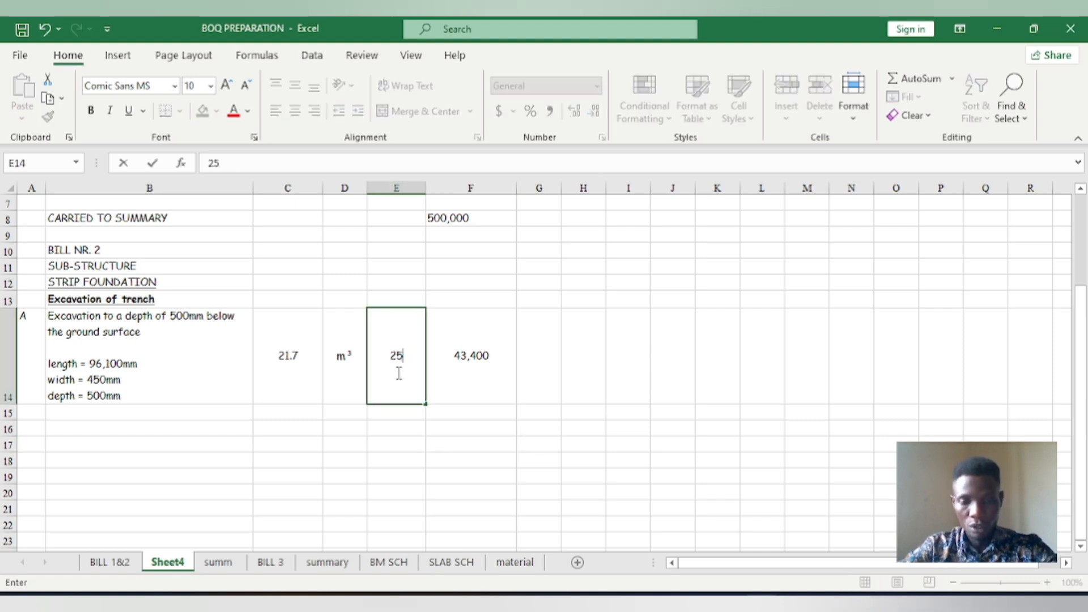
pyautogui.write('00')
pyautogui.click(420, 460)
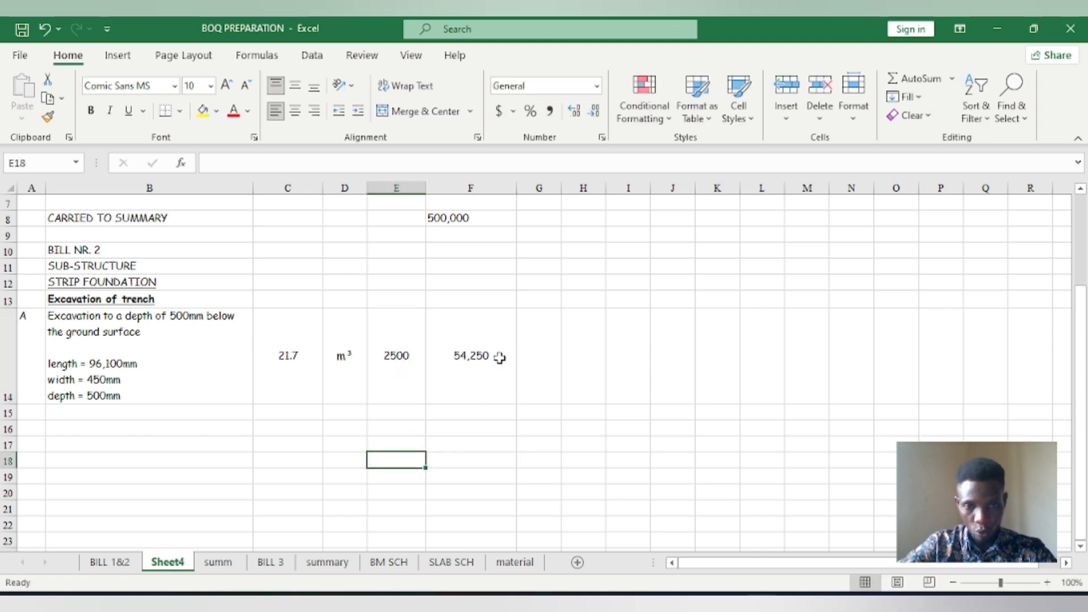
# Set the rate for trench excavation item A in E14 to 3000.
pyautogui.click(422, 374)
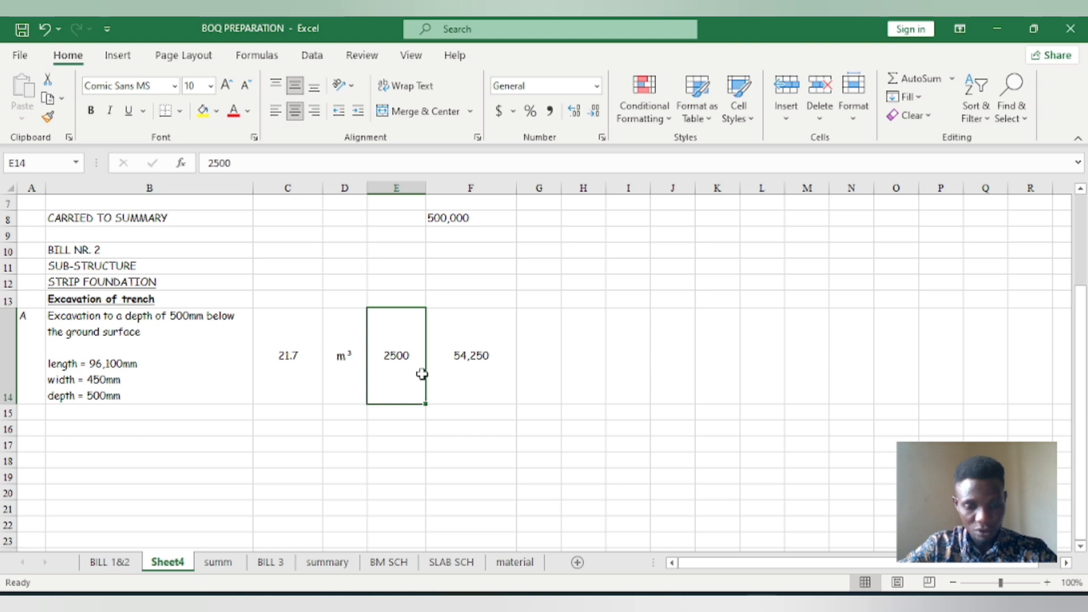
pyautogui.write('30')
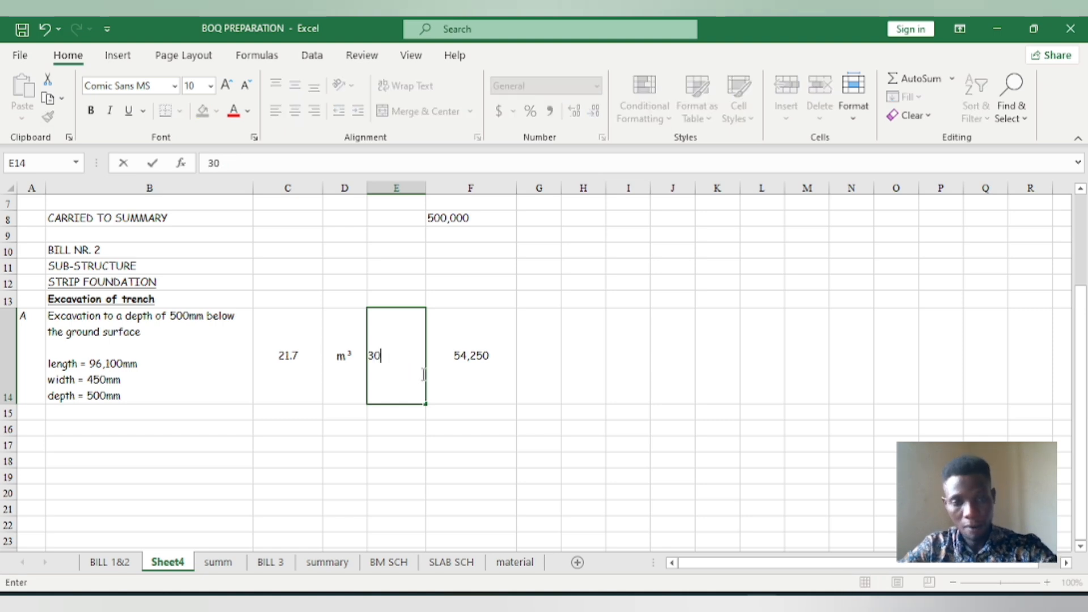
pyautogui.write('00')
pyautogui.click(453, 446)
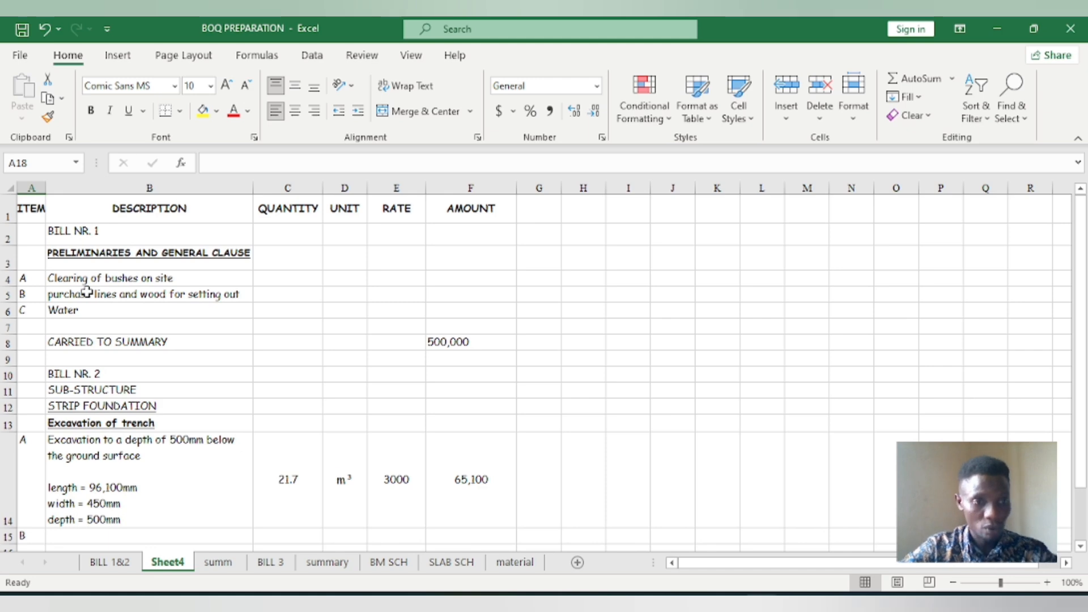
# Copy the In-situ concrete heading and its E10: MIXING/CASTING/CURING/IN-SITU CONCRETE text from B20 of the BILL 1&2 sheet into B15 of Sheet4.
pyautogui.scroll(-2, 187, 373)
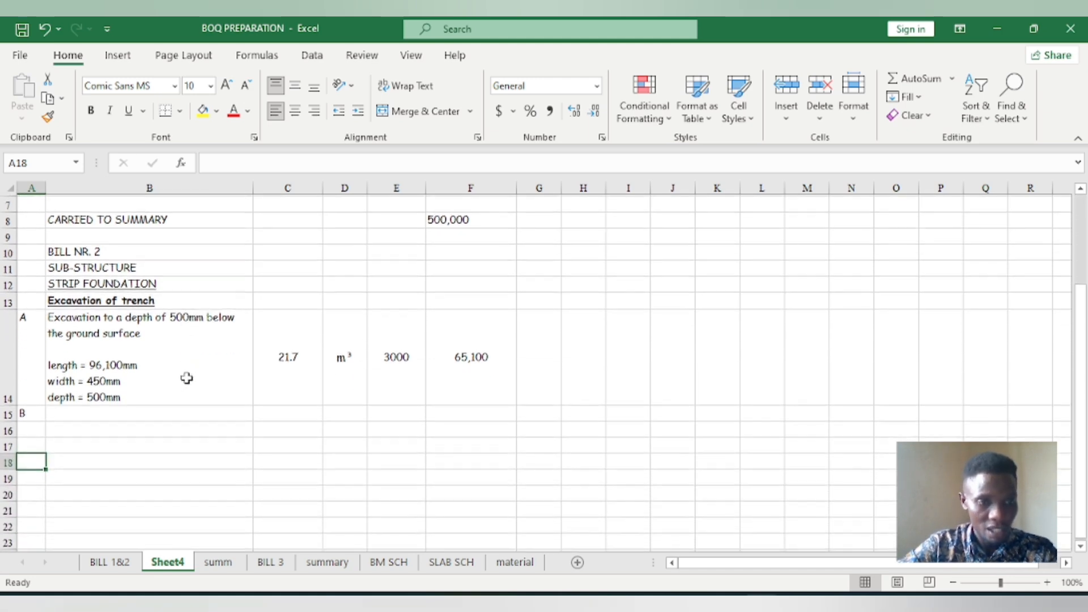
pyautogui.click(80, 418)
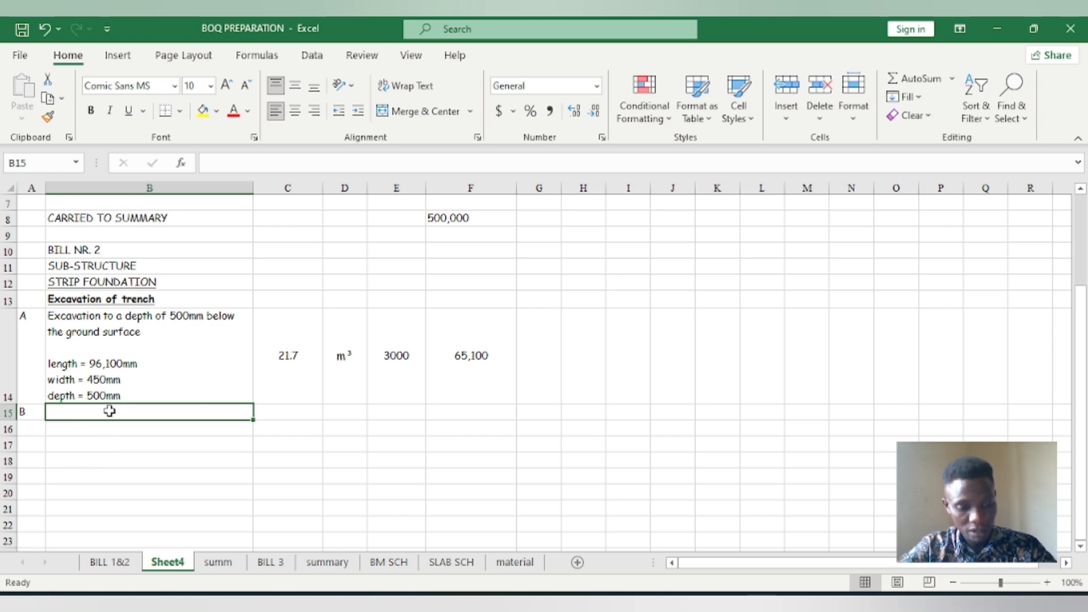
pyautogui.click(110, 561)
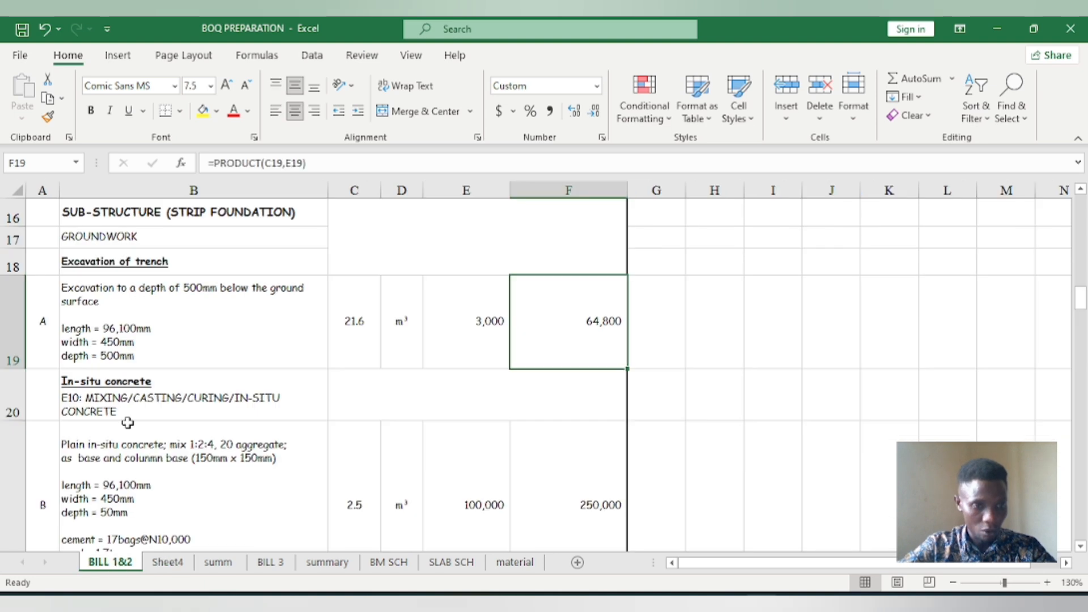
pyautogui.scroll(-1, 156, 325)
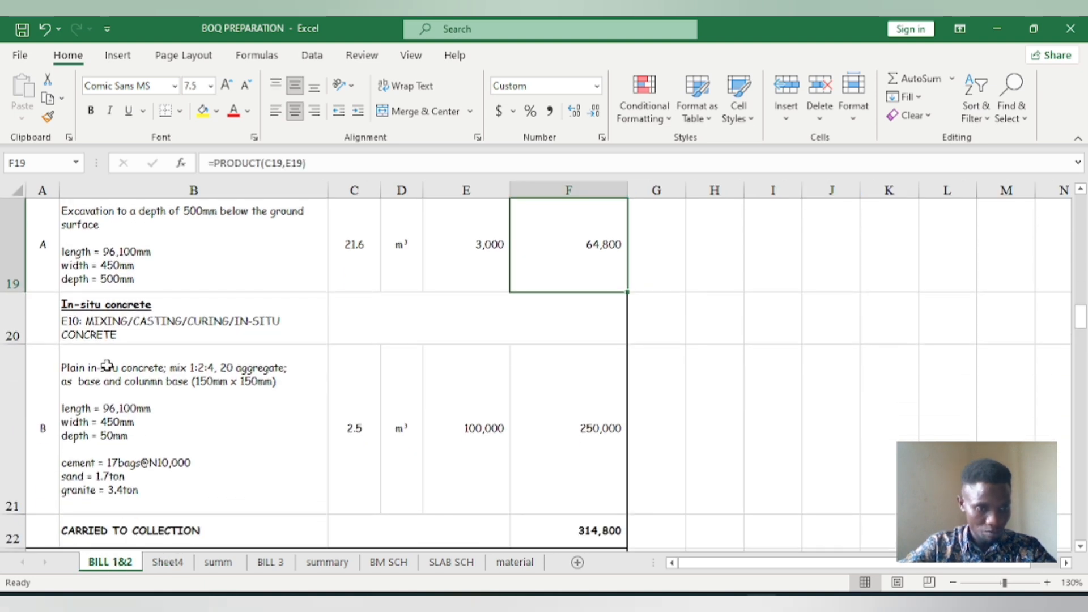
pyautogui.click(111, 324)
pyautogui.doubleClick(130, 323)
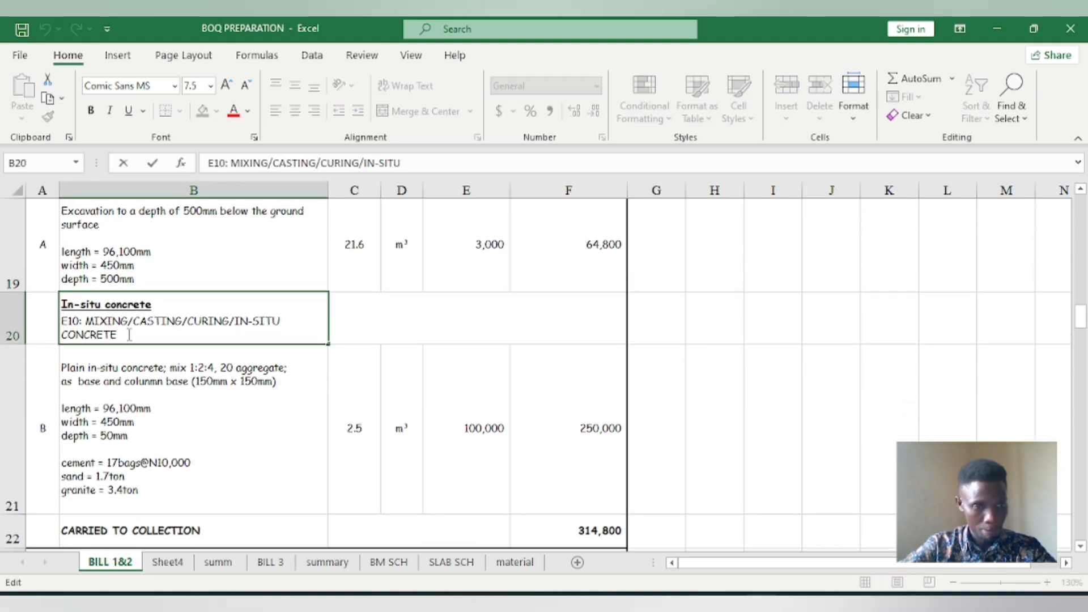
pyautogui.moveTo(129, 334); pyautogui.dragTo(62, 300)
pyautogui.rightClick(92, 310)
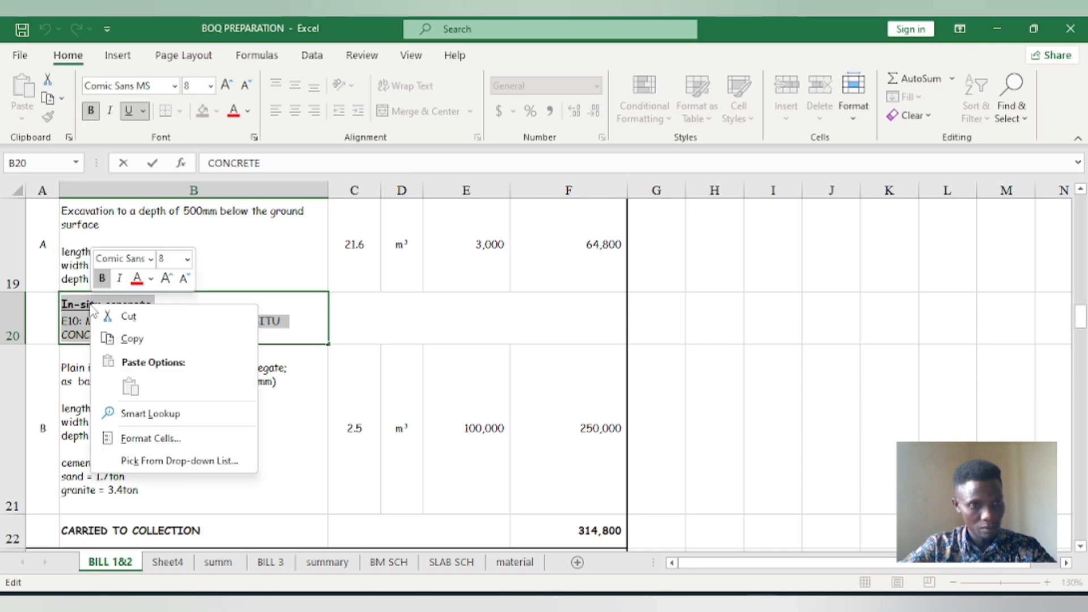
pyautogui.click(132, 338)
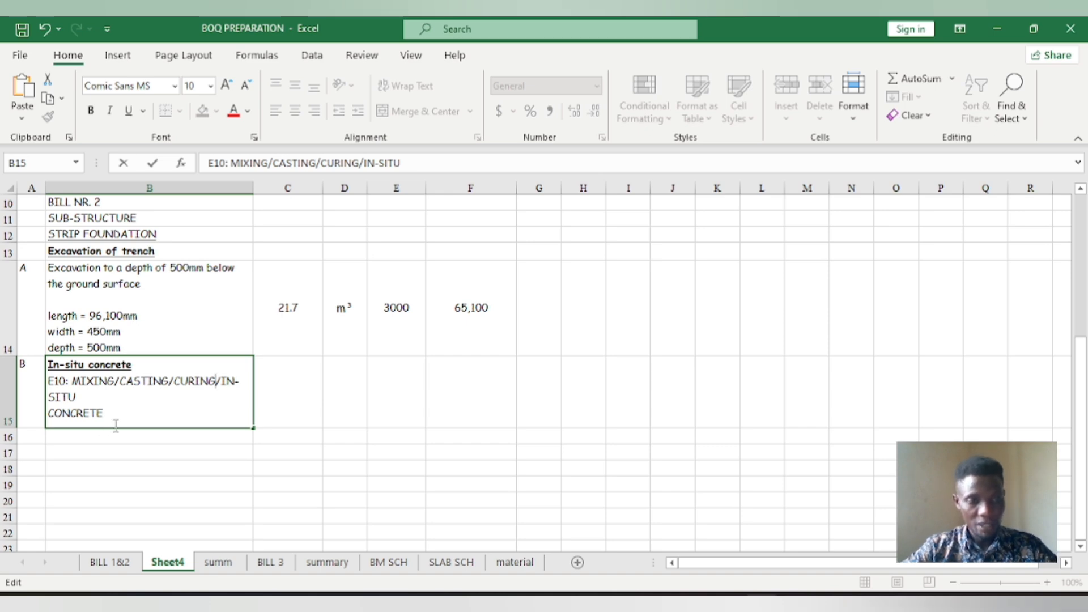
# Check the foundation dimensions in the PDF drawings, and add length = 96,100mm, width = 450mm and depth = 50mm below the in-situ concrete text in B15.
pyautogui.hotkey('alt', 'Tab')
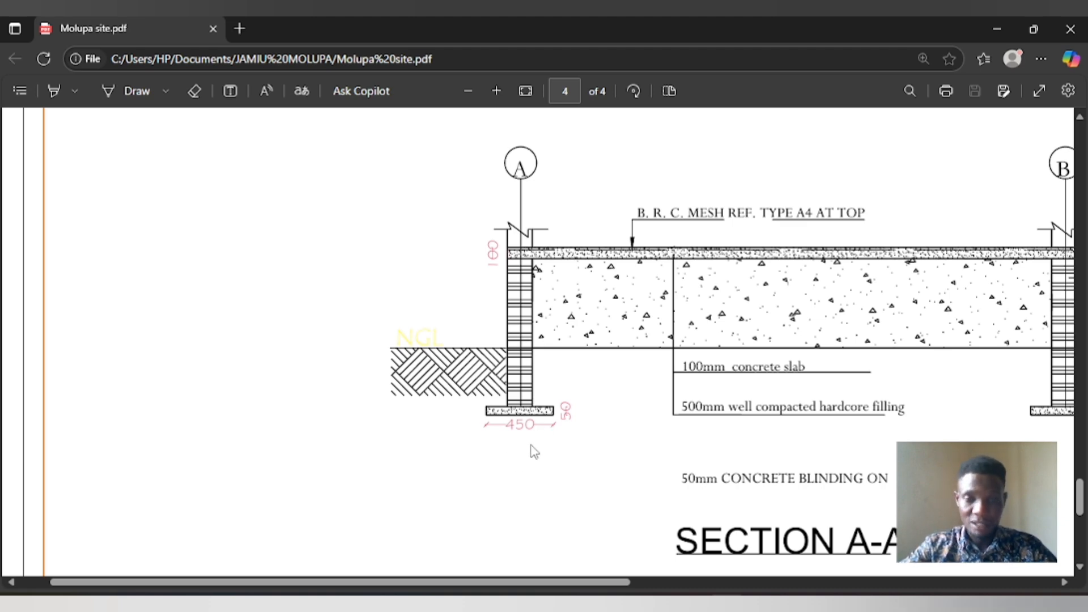
pyautogui.scroll(10, 532, 418)
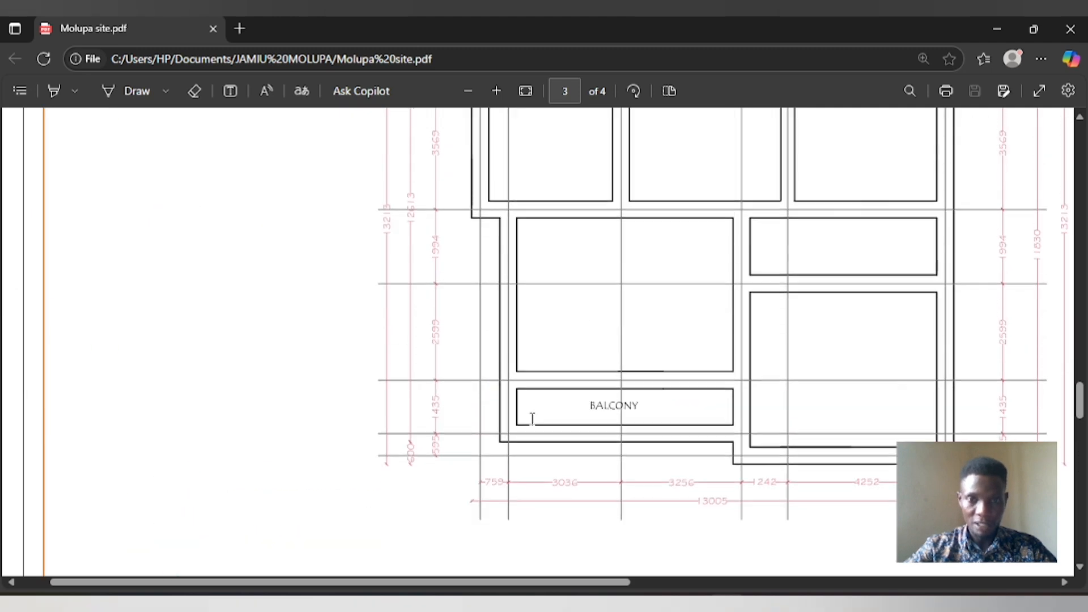
pyautogui.scroll(4, 532, 418)
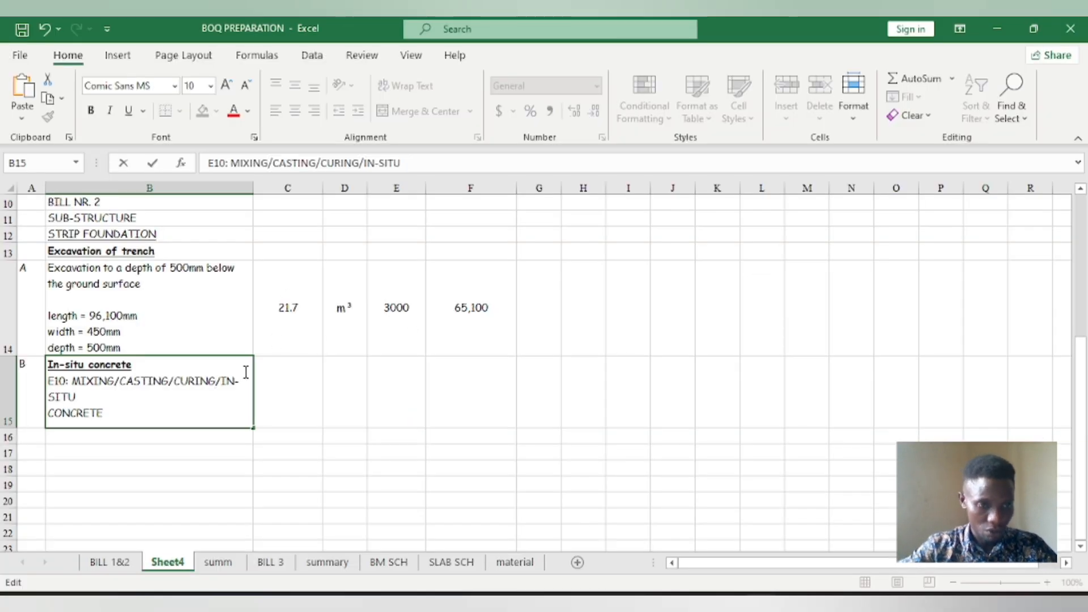
pyautogui.scroll(-1, 245, 372)
pyautogui.scroll(1, 274, 357)
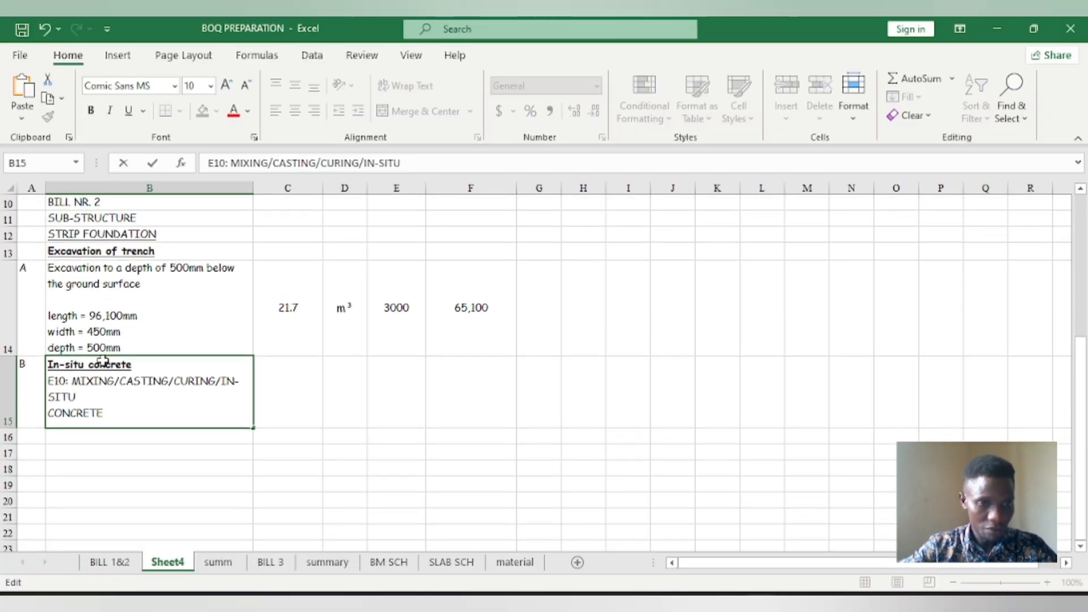
pyautogui.doubleClick(121, 348)
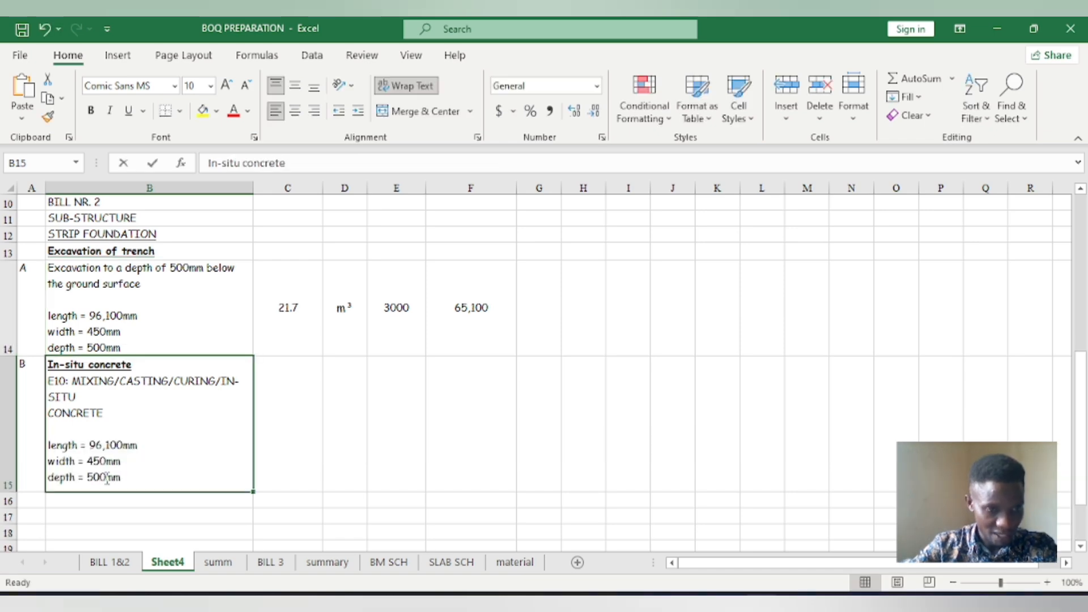
pyautogui.doubleClick(106, 477)
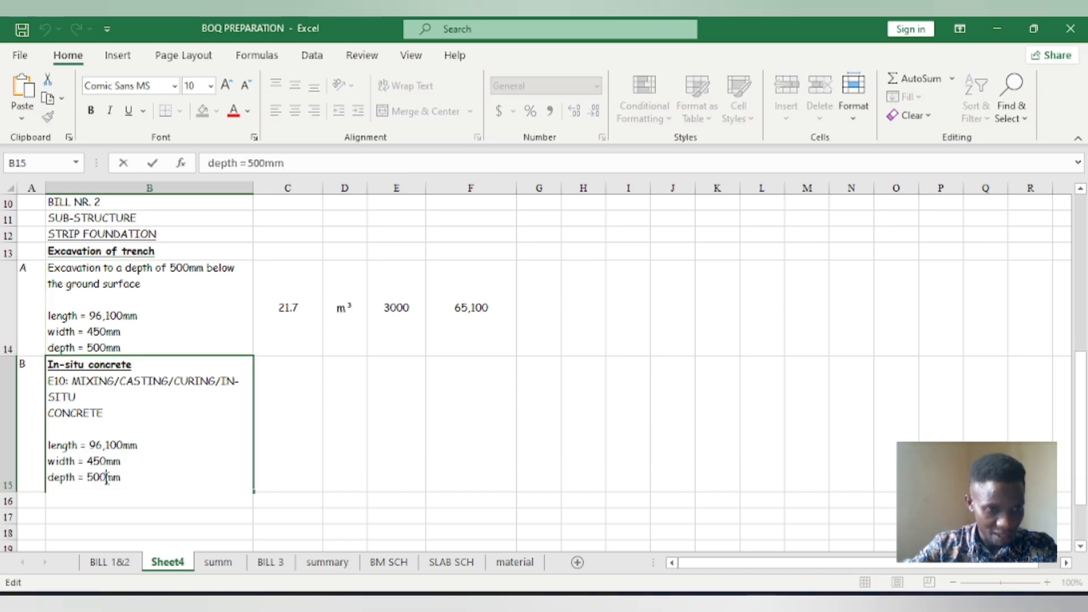
pyautogui.press('BackSpace')
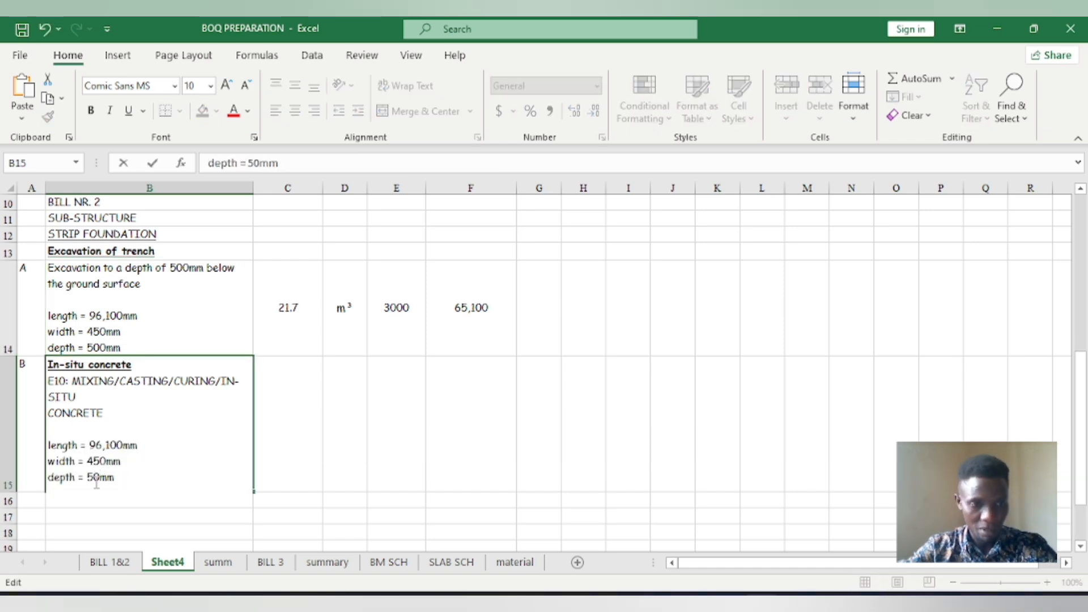
pyautogui.click(362, 470)
# Switch to Calculator and multiply 96.1 by 0.45 and 0.05 for the in-situ concrete volume.
pyautogui.scroll(-1, 225, 393)
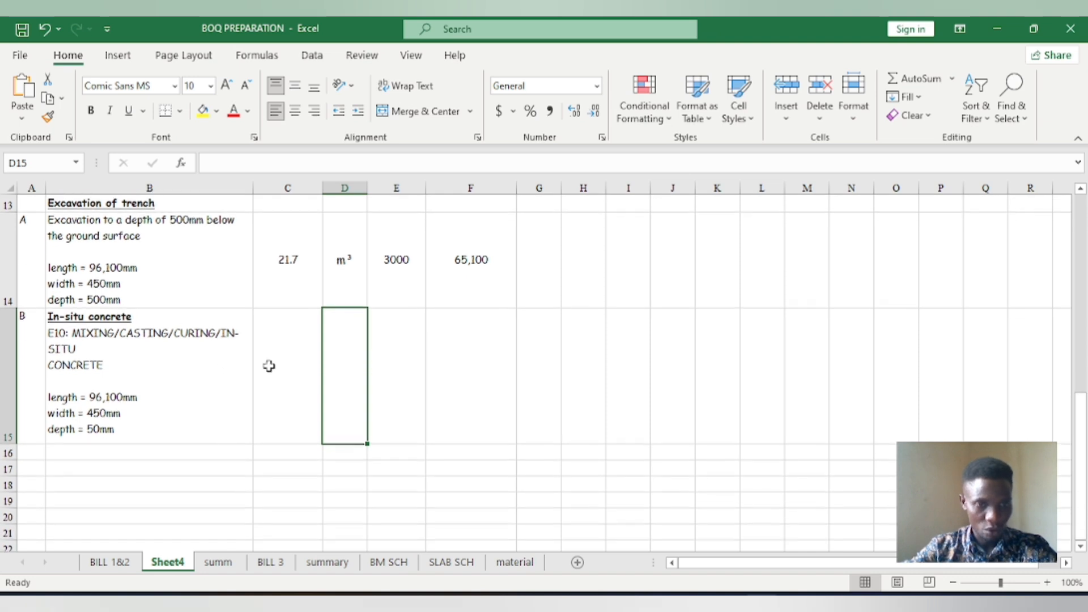
pyautogui.click(824, 590)
pyautogui.write('96.1')
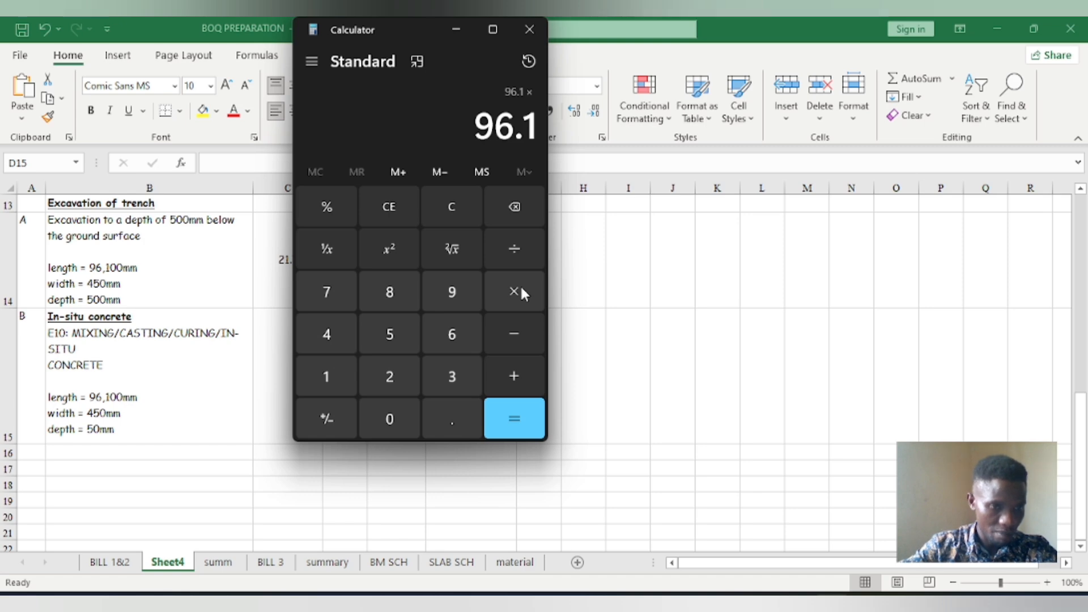
pyautogui.write('0.45')
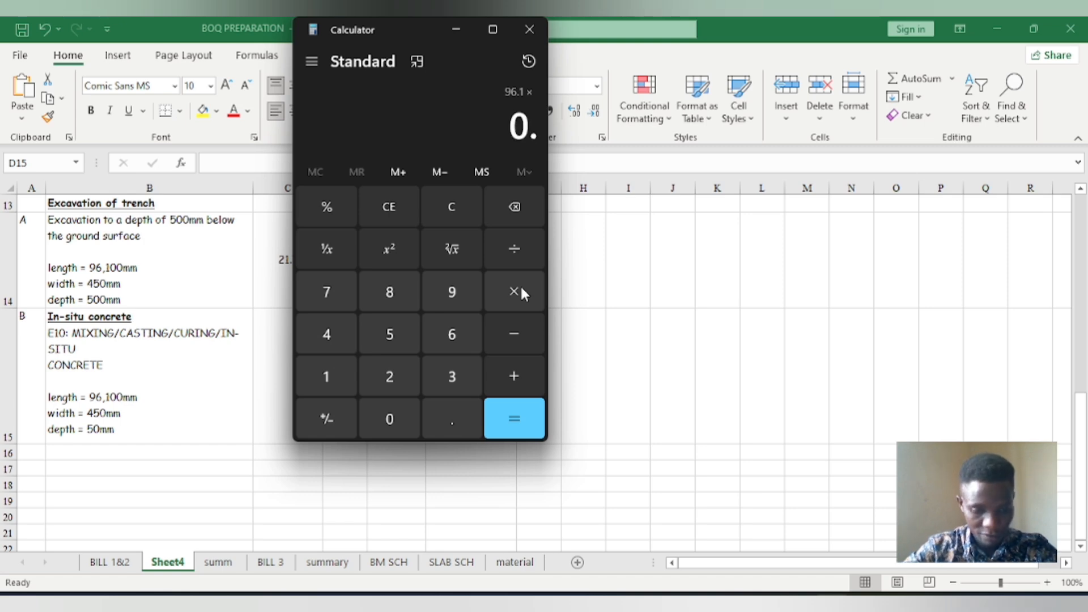
pyautogui.click(504, 294)
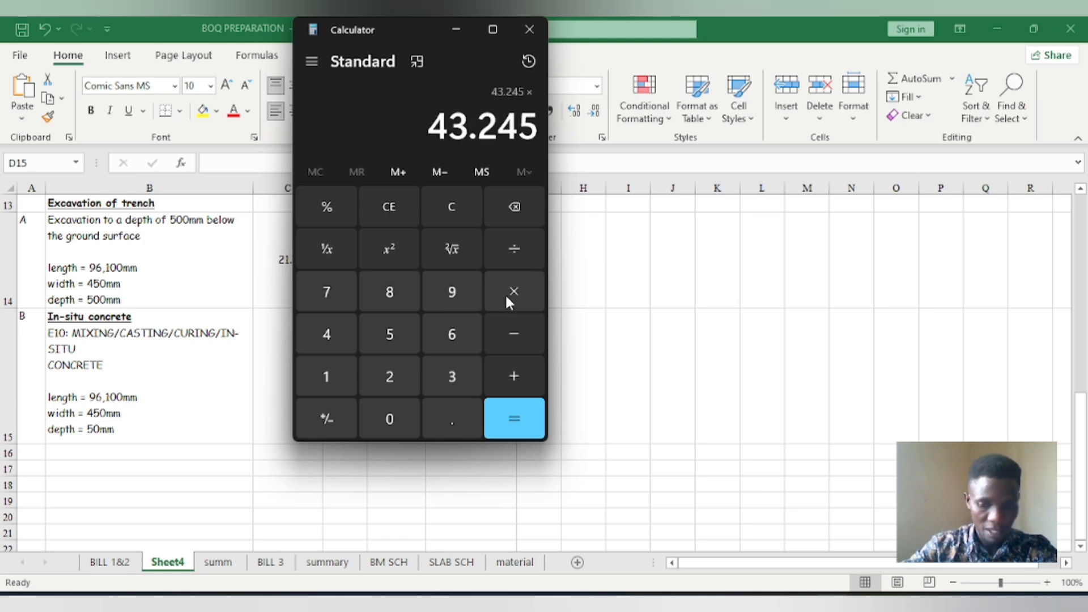
pyautogui.write('0.05')
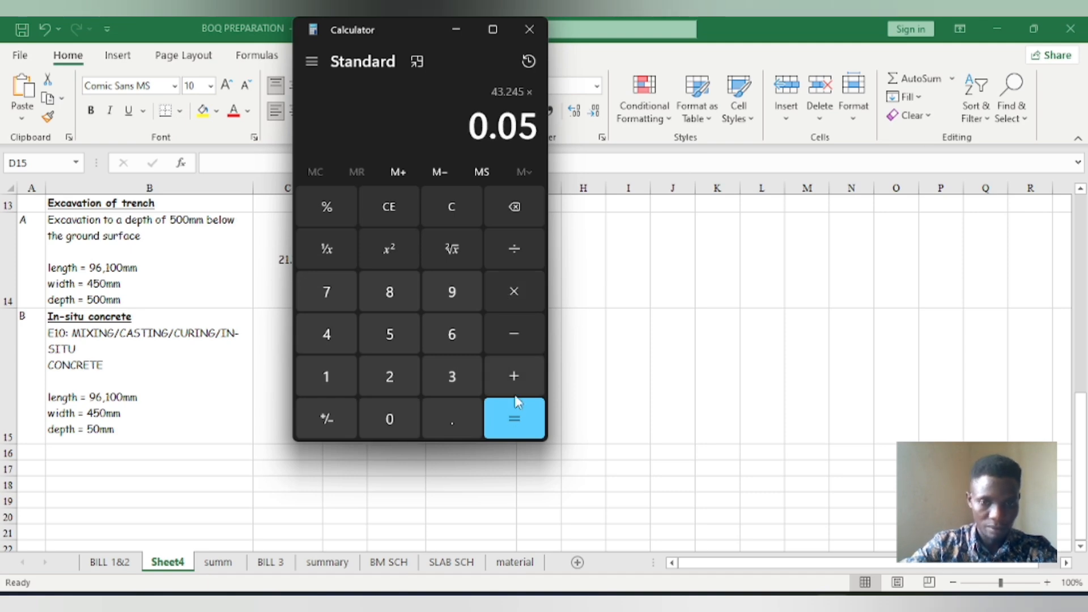
pyautogui.click(508, 412)
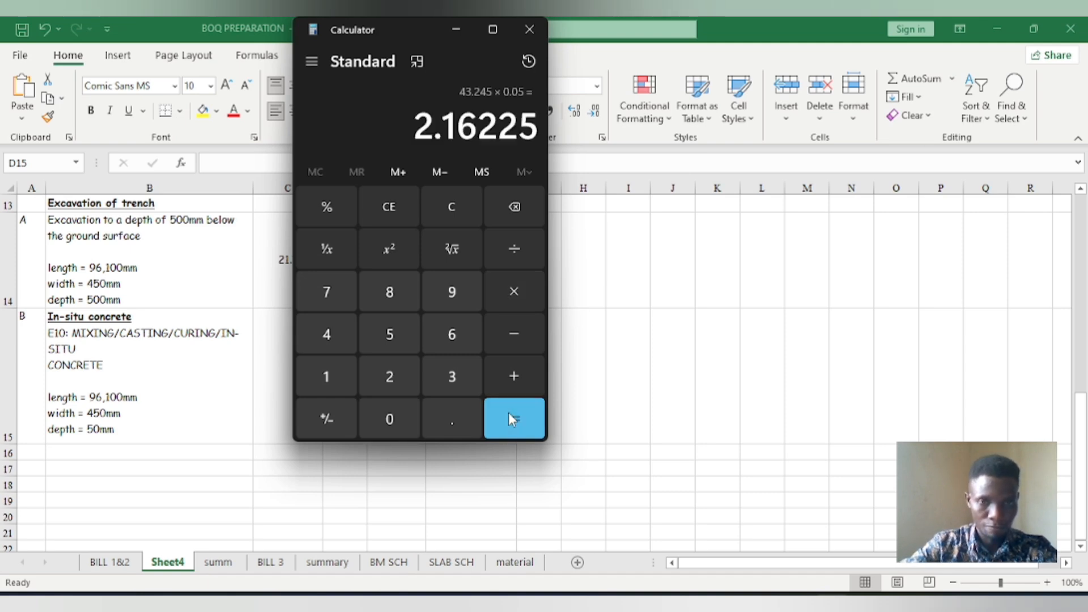
pyautogui.click(457, 28)
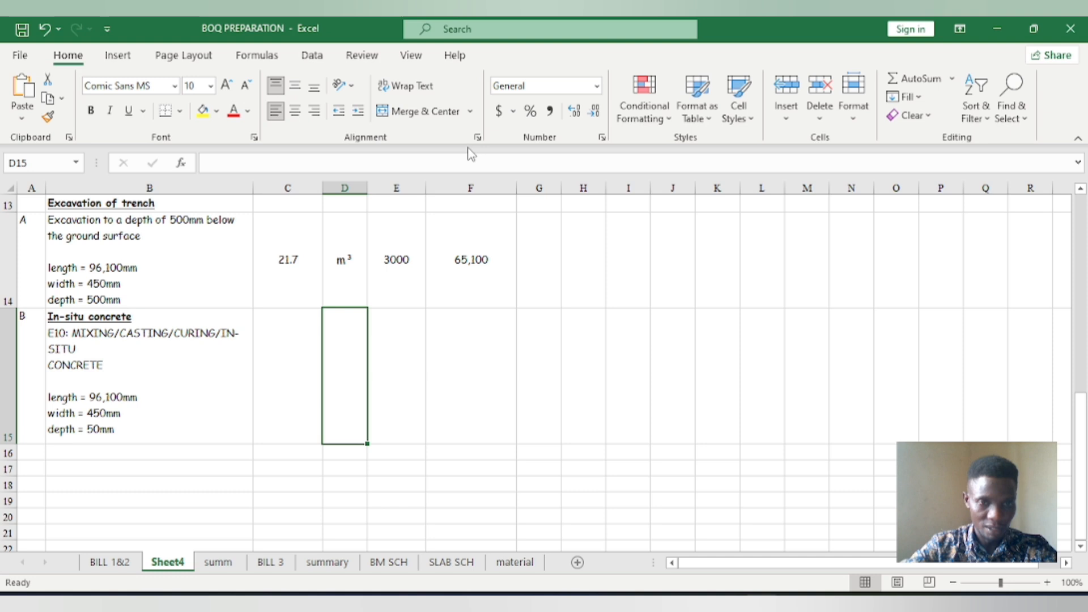
# Enter 2.16 as the in-situ concrete quantity in C15.
pyautogui.click(285, 406)
pyautogui.write('2')
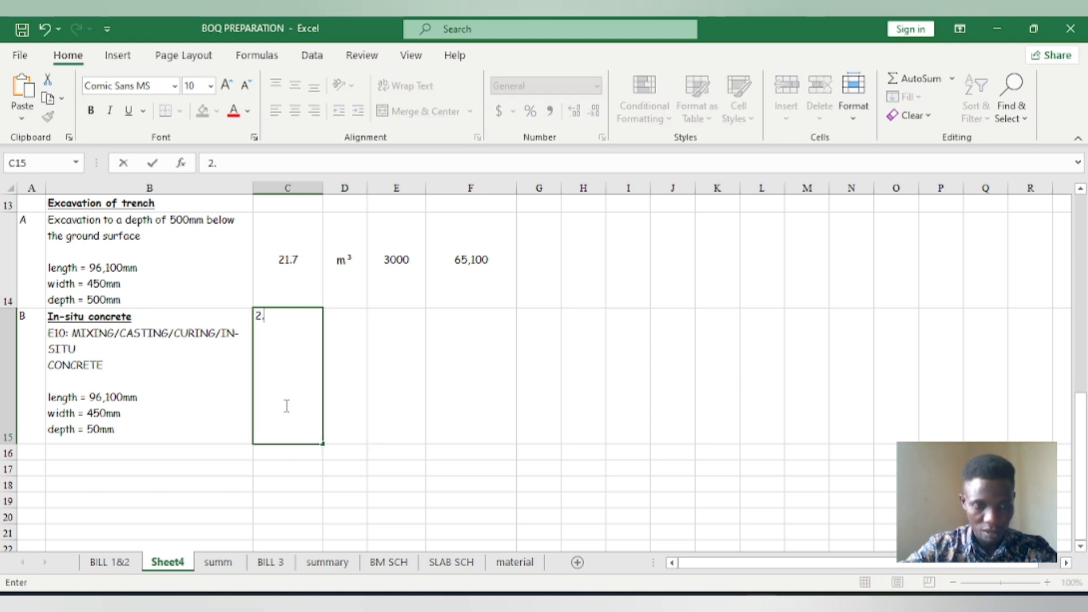
pyautogui.write('.16')
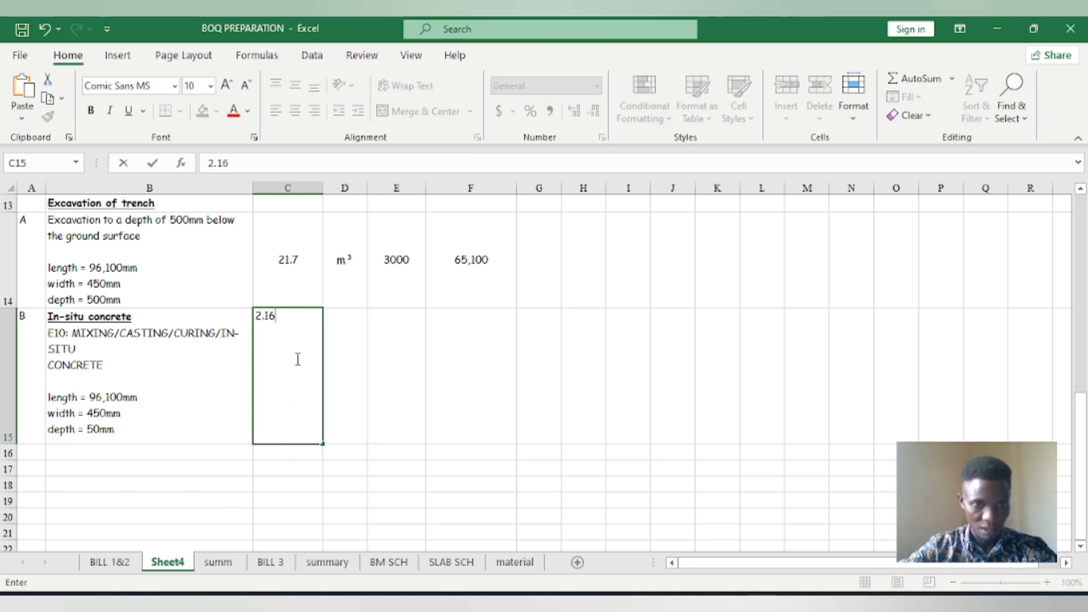
pyautogui.click(347, 348)
# Copy the m³ unit from D14 into D15 for the in-situ concrete item.
pyautogui.click(342, 266)
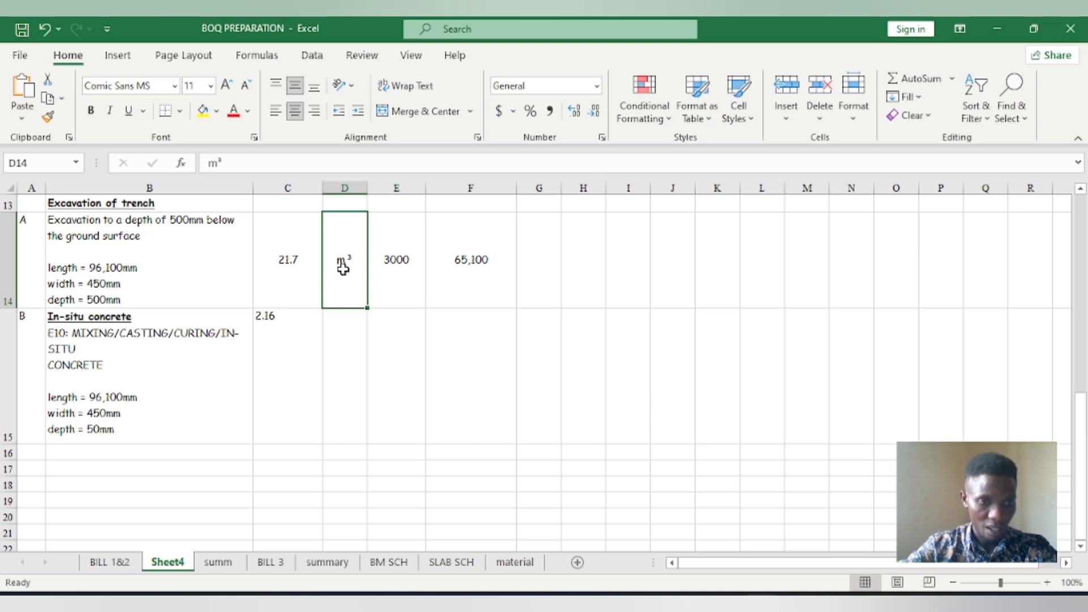
pyautogui.rightClick(343, 268)
pyautogui.click(385, 171)
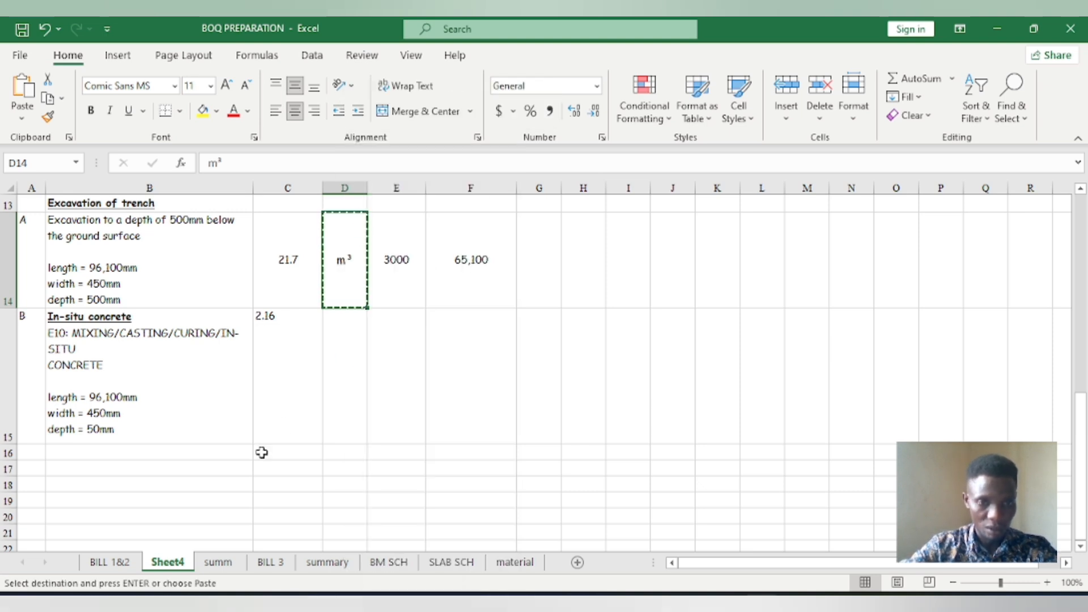
pyautogui.click(354, 383)
pyautogui.rightClick(358, 385)
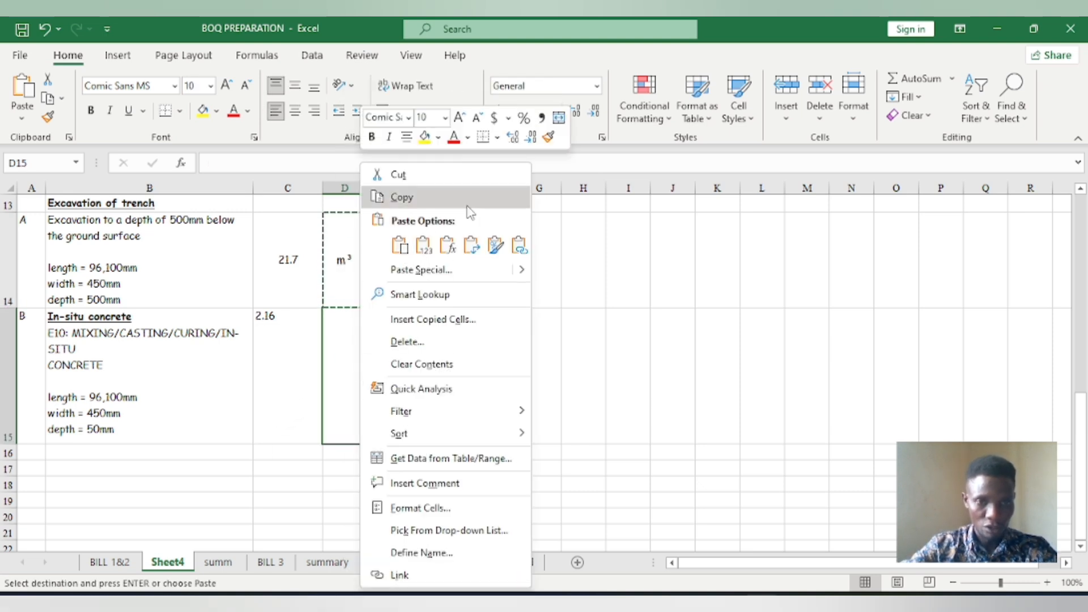
pyautogui.click(399, 245)
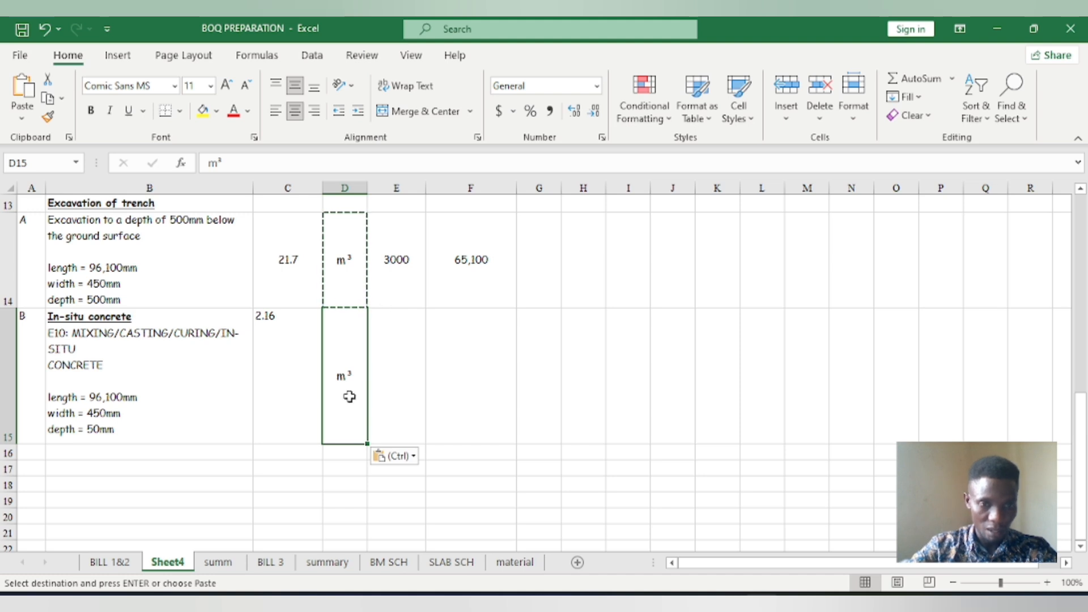
# Centre the in-situ concrete quantity in C15 both vertically and horizontally.
pyautogui.click(287, 323)
pyautogui.click(295, 85)
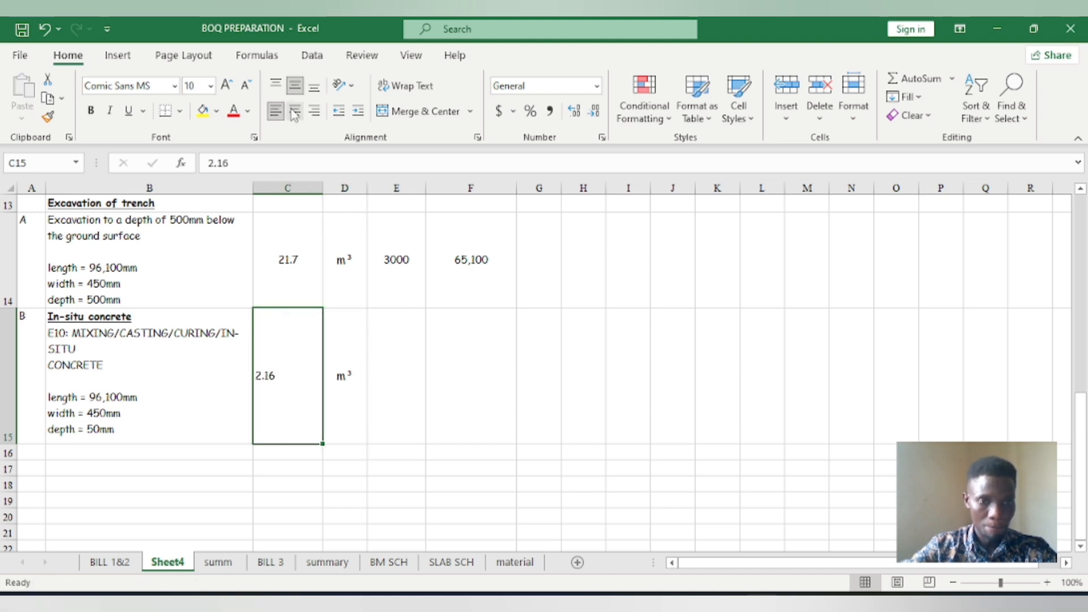
pyautogui.click(294, 111)
# Set the in-situ concrete rate in E15 to 100,000.
pyautogui.click(377, 378)
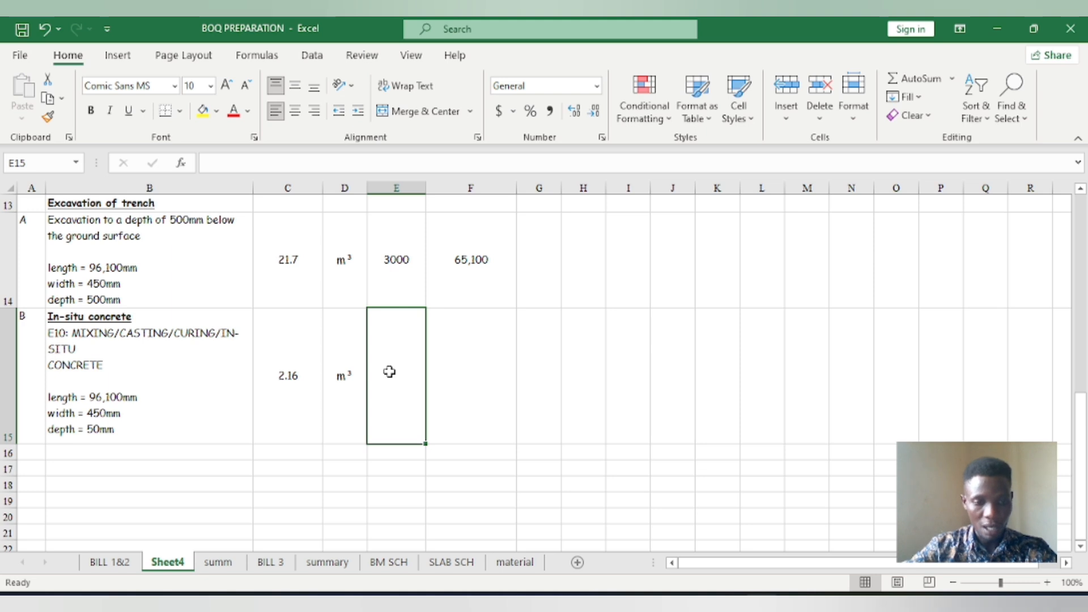
pyautogui.write('100')
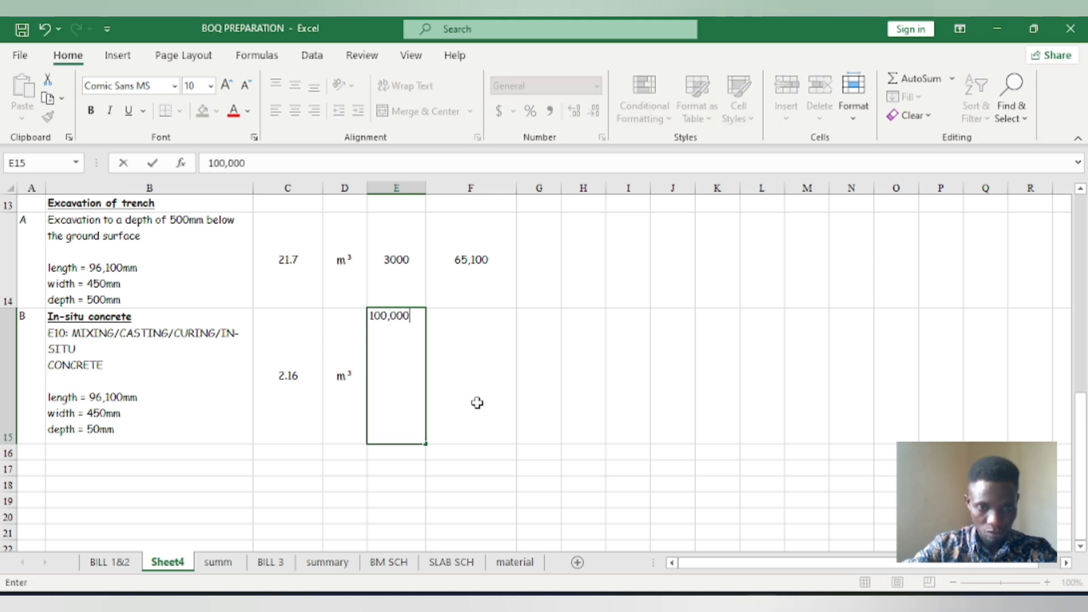
pyautogui.click(479, 403)
pyautogui.click(400, 339)
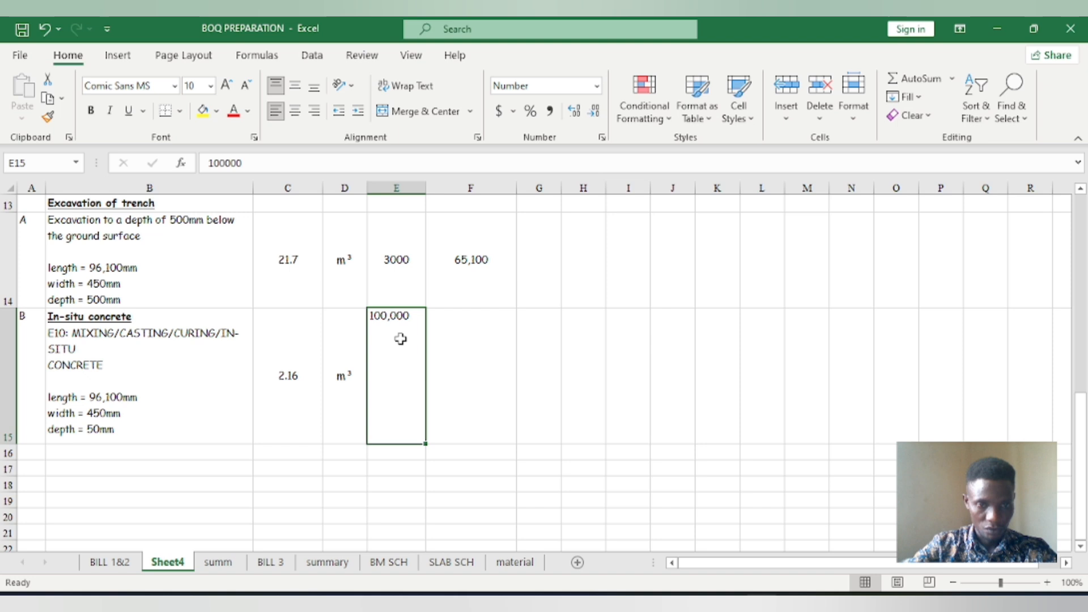
pyautogui.click(398, 280)
# Fill the amount formula from F14 down into F15 for the in-situ concrete item.
pyautogui.click(482, 385)
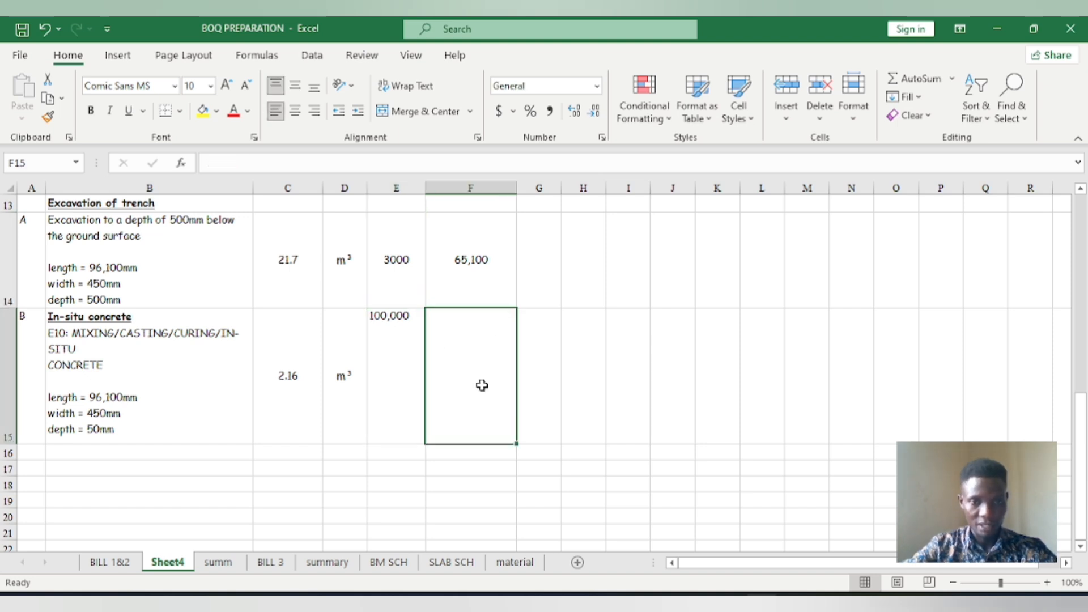
pyautogui.click(485, 286)
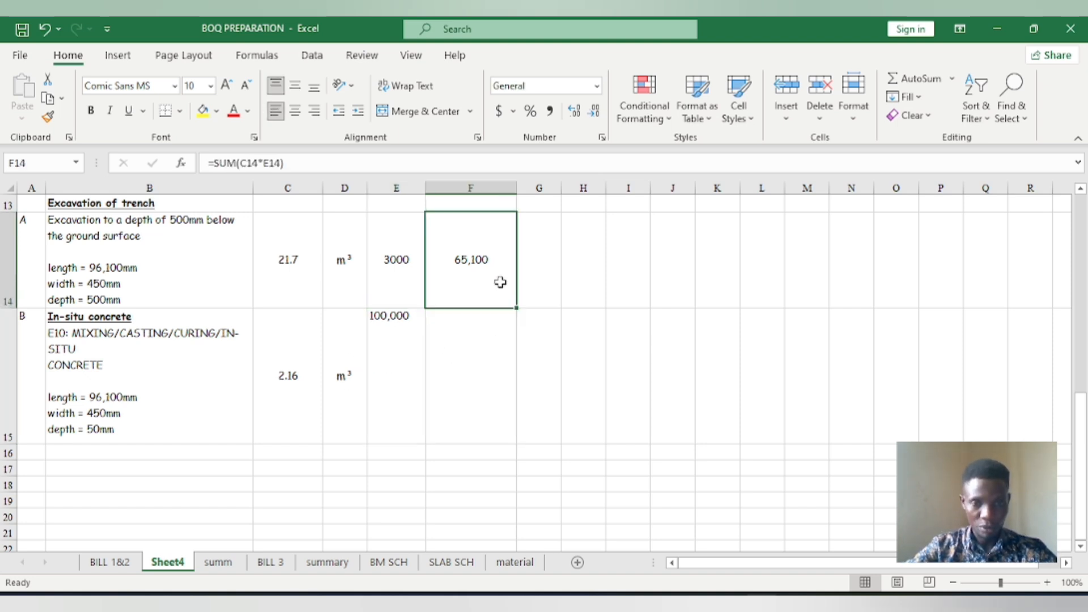
pyautogui.moveTo(517, 310); pyautogui.dragTo(521, 436)
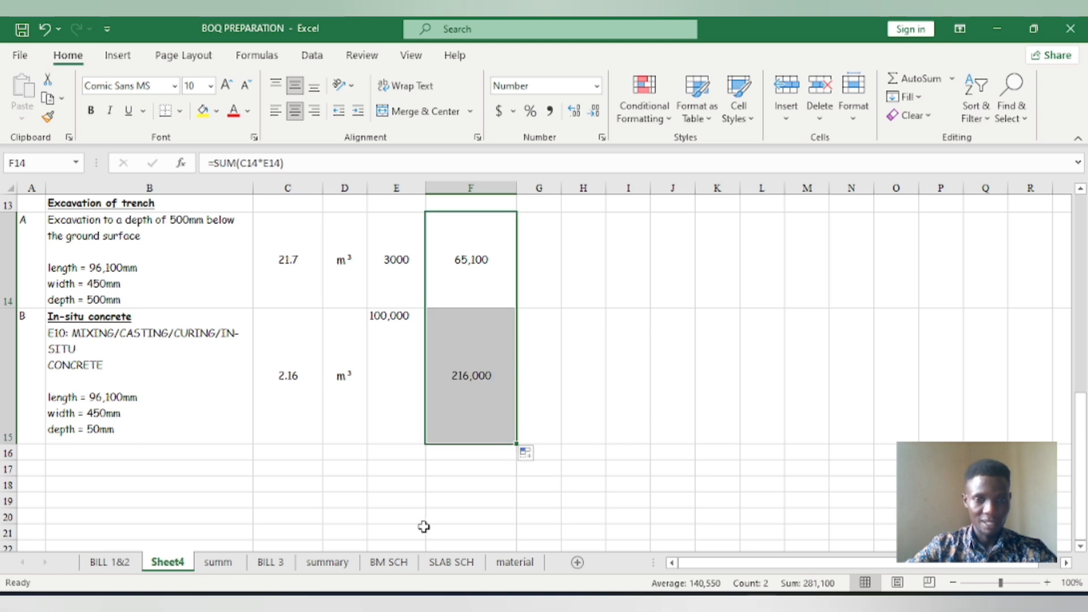
# Centre the in-situ concrete rate in E15 both vertically and horizontally.
pyautogui.click(396, 515)
pyautogui.click(395, 384)
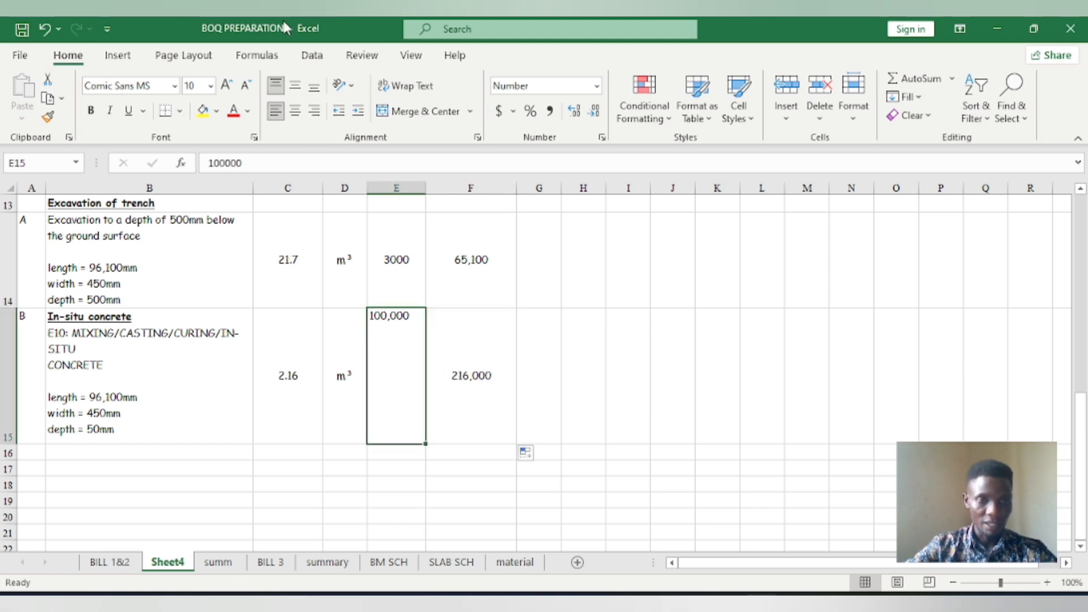
pyautogui.click(294, 85)
pyautogui.click(294, 110)
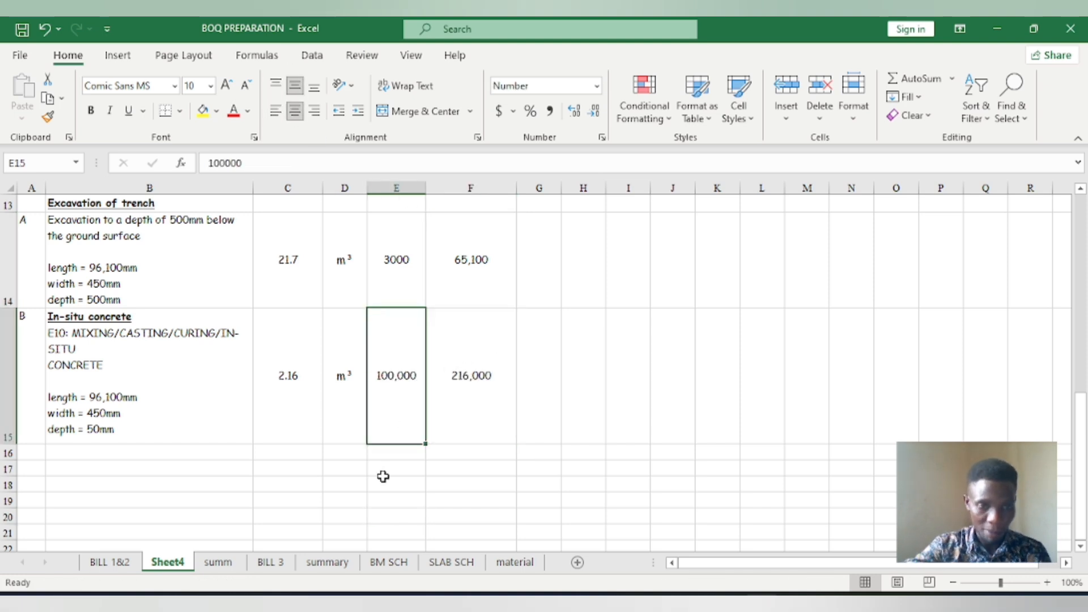
pyautogui.click(318, 470)
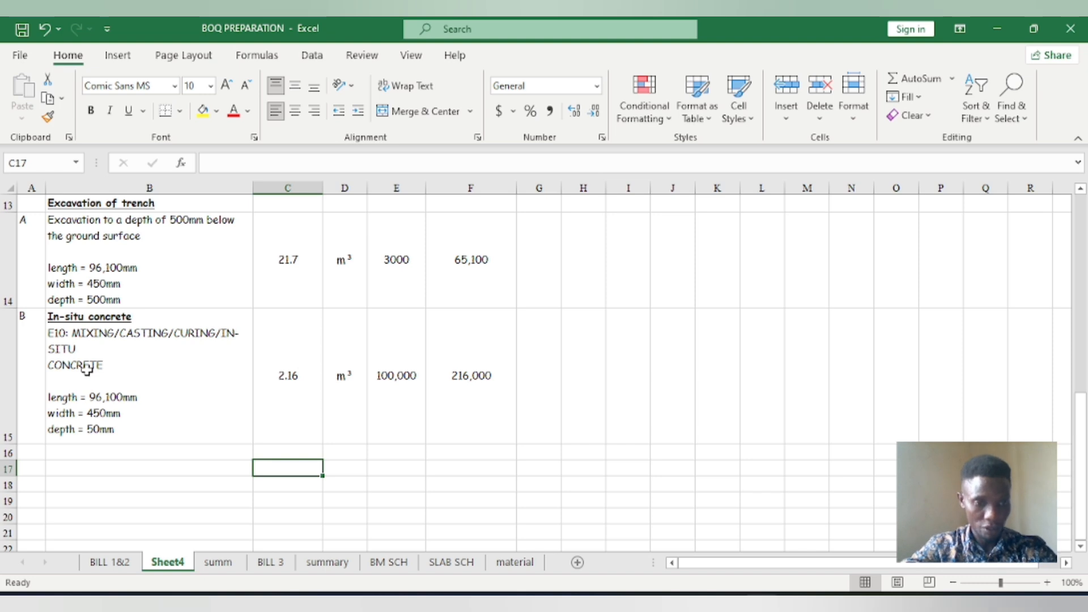
# Change the in-situ concrete rate in E15 to 110,000.
pyautogui.scroll(-1, 87, 369)
pyautogui.scroll(1, 88, 366)
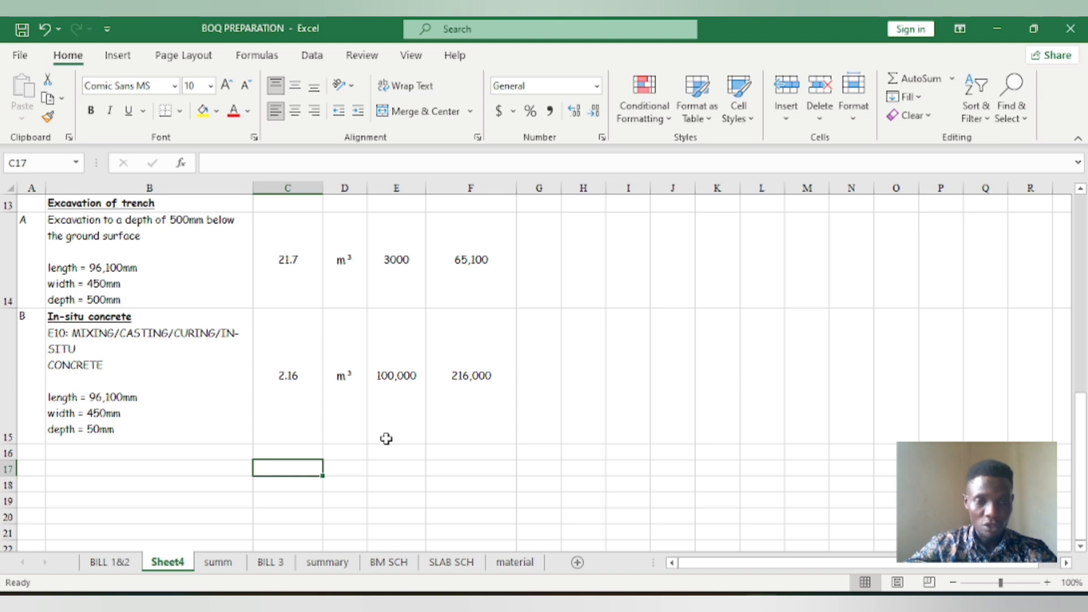
pyautogui.doubleClick(385, 384)
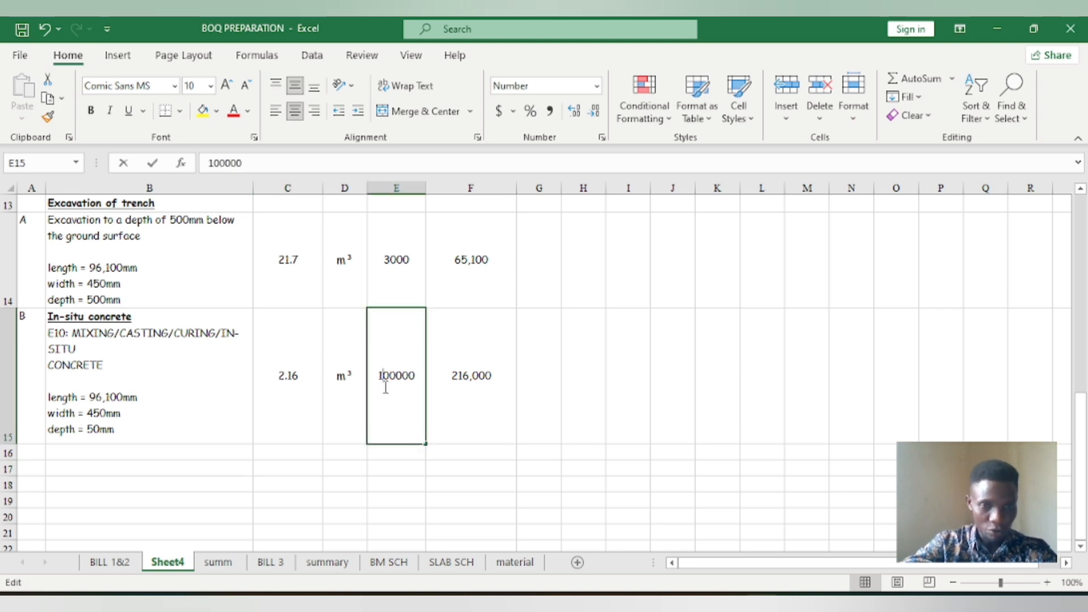
pyautogui.press('BackSpace')
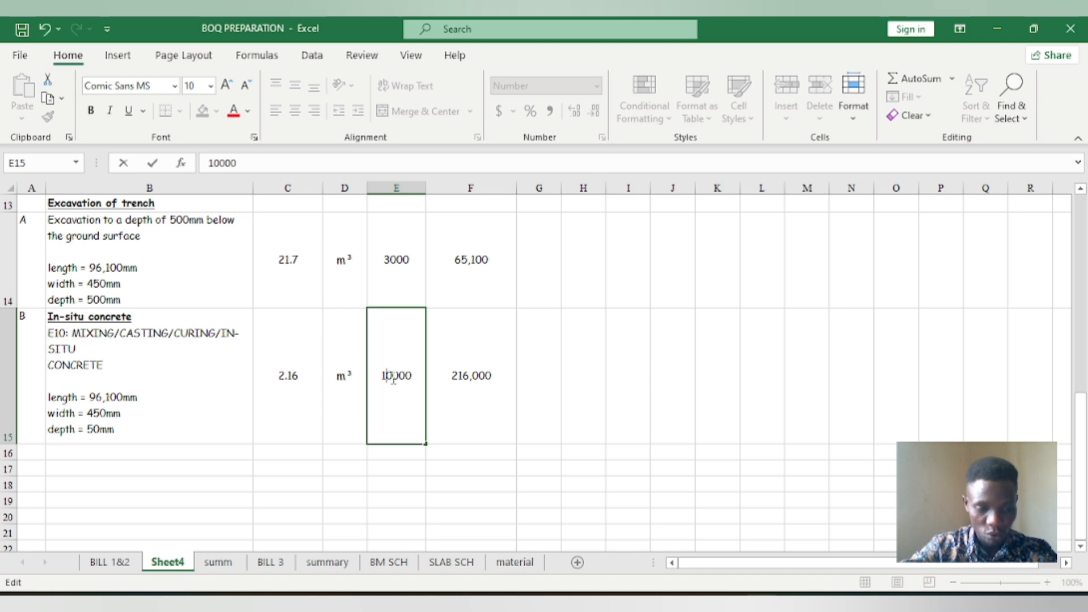
pyautogui.write('1')
pyautogui.click(446, 499)
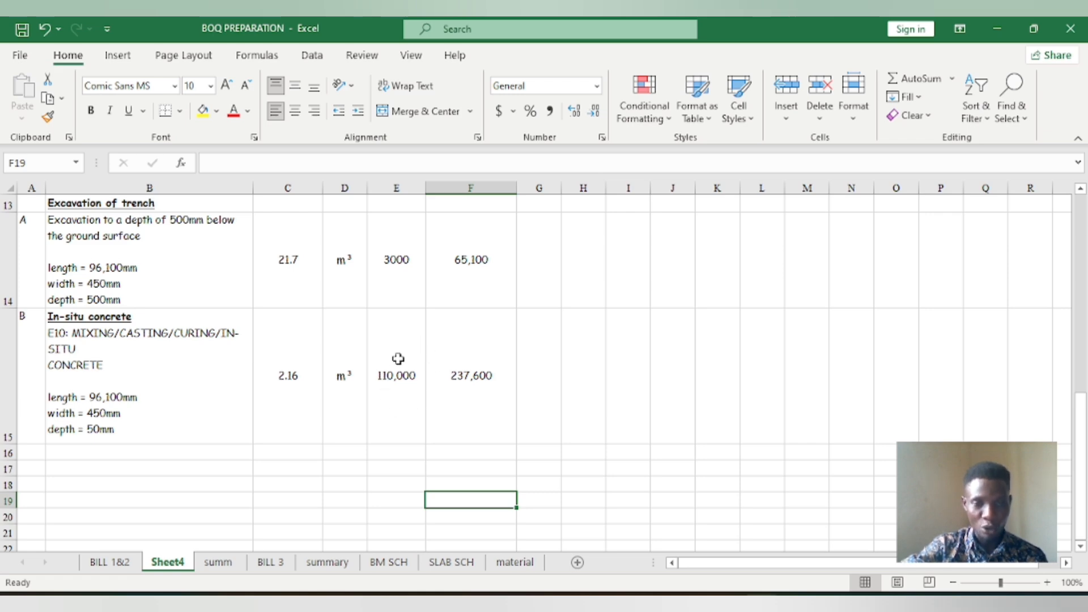
pyautogui.scroll(3, 375, 370)
pyautogui.scroll(-3, 376, 369)
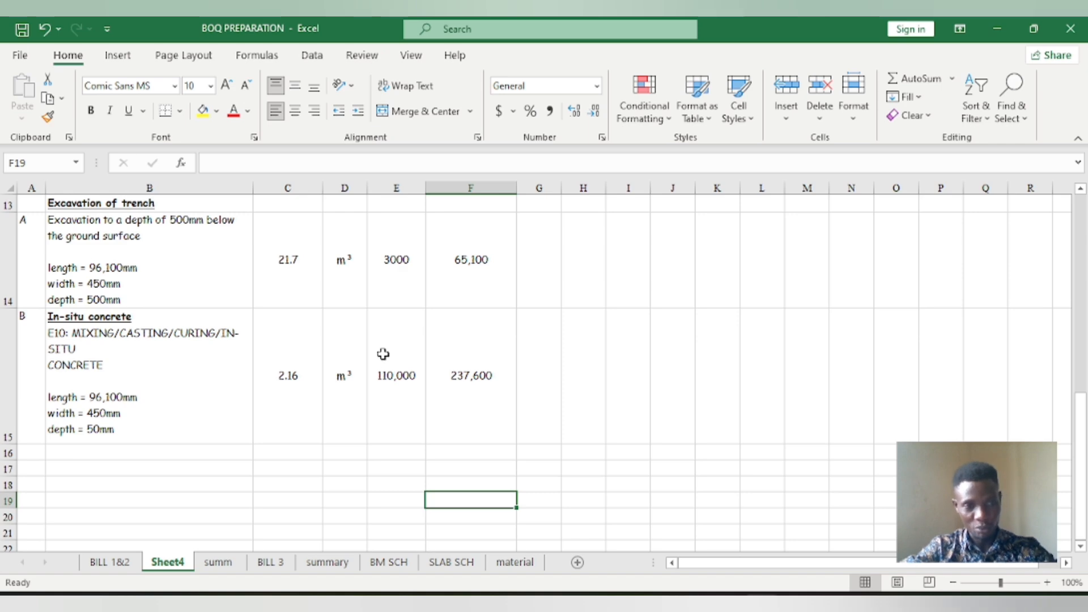
pyautogui.scroll(-1, 366, 309)
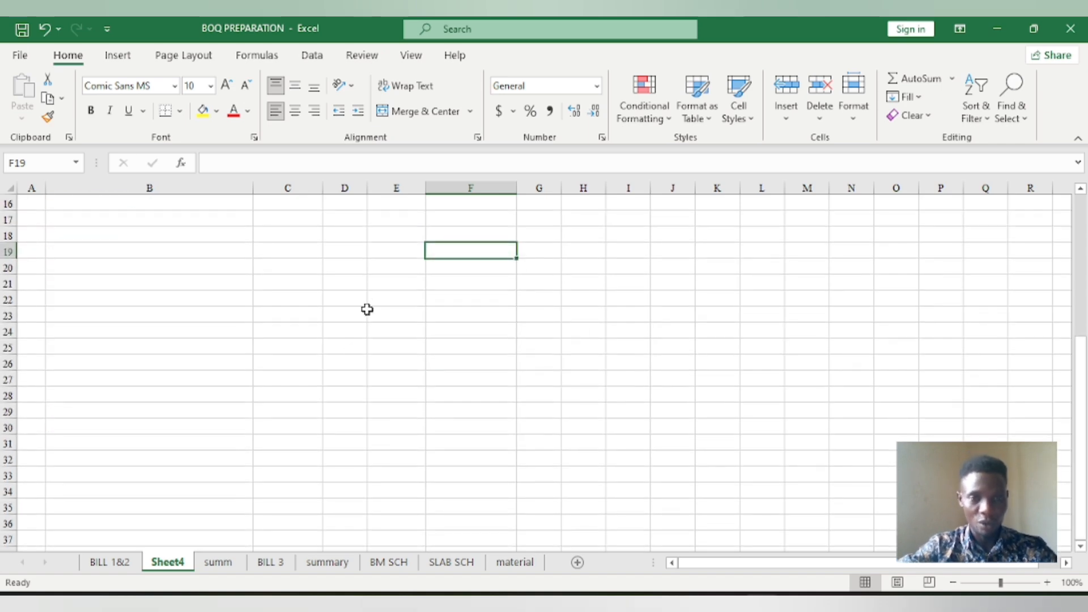
pyautogui.scroll(2, 369, 304)
pyautogui.scroll(-1, 396, 391)
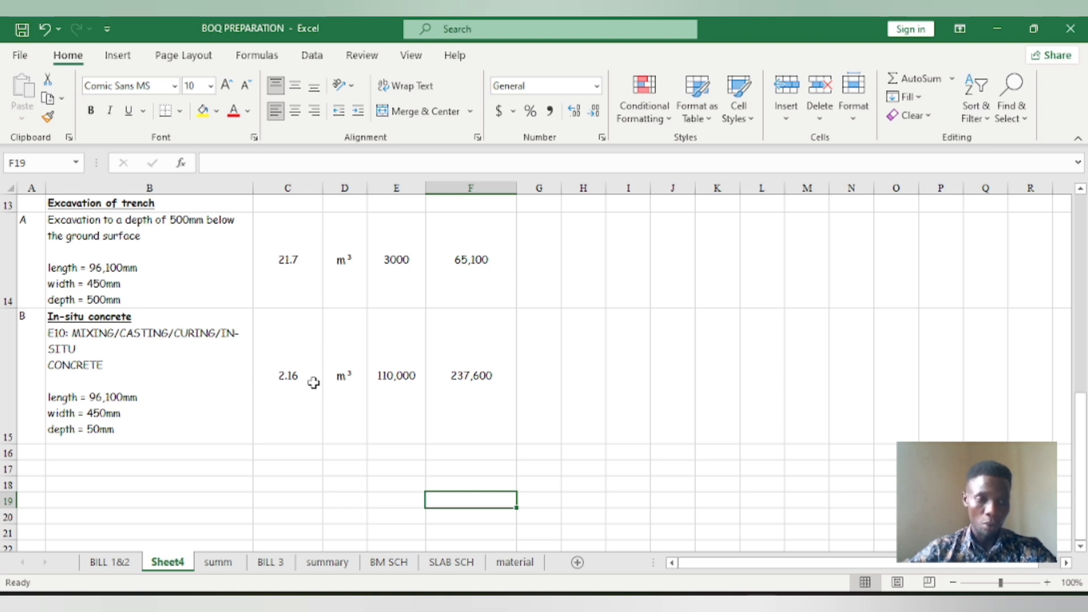
# Add item C in A16 with the heading BLOCKWALL IN FOUNDATION in B16, and select the heading text for formatting.
pyautogui.click(29, 453)
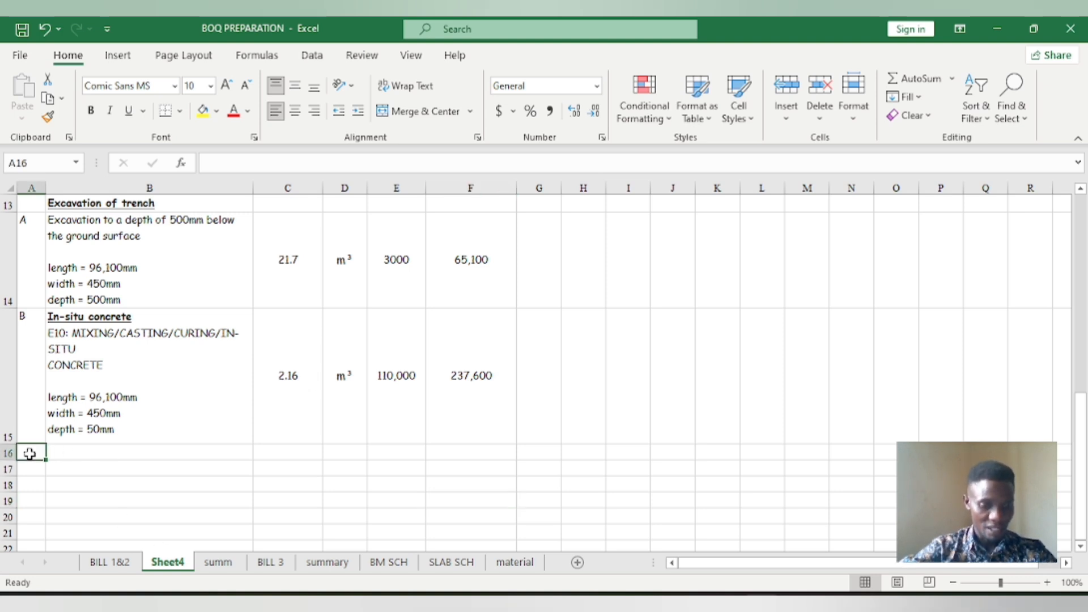
pyautogui.write('C')
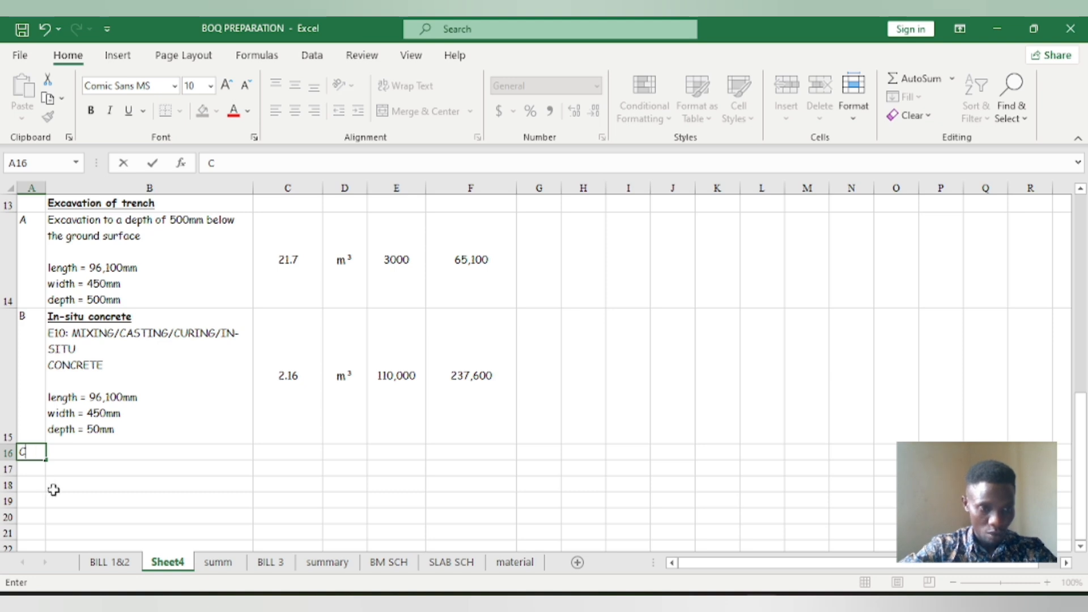
pyautogui.click(96, 457)
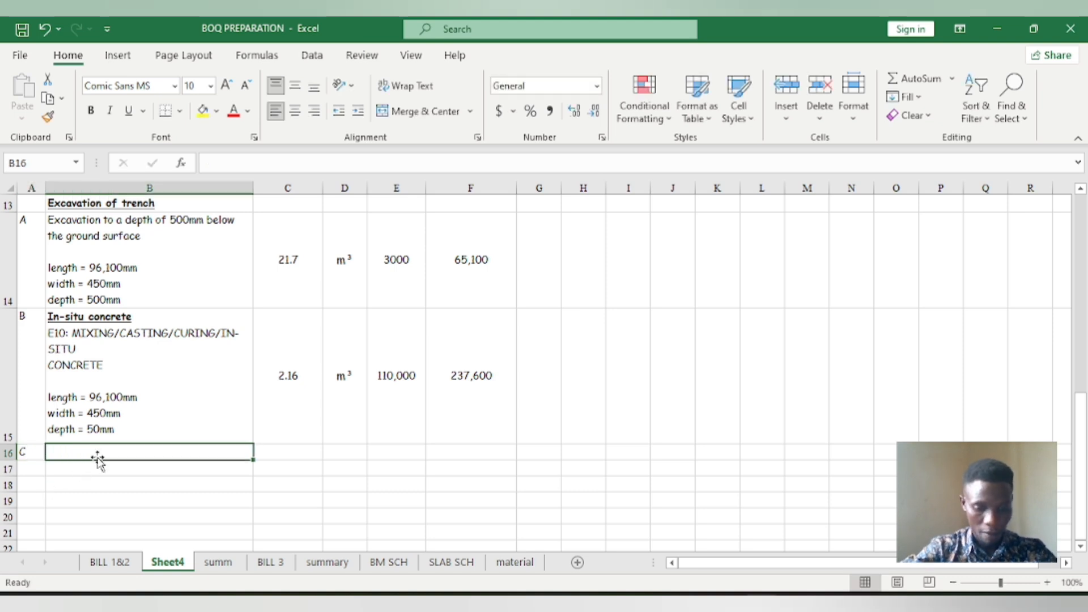
pyautogui.write('BLOCKWALL')
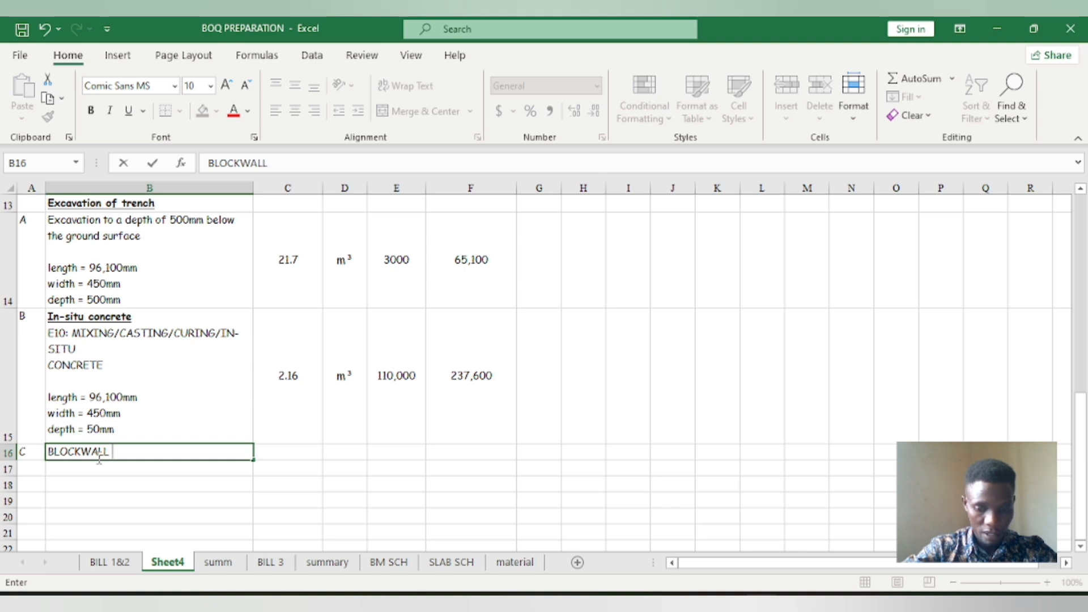
pyautogui.write(' IN FOUN')
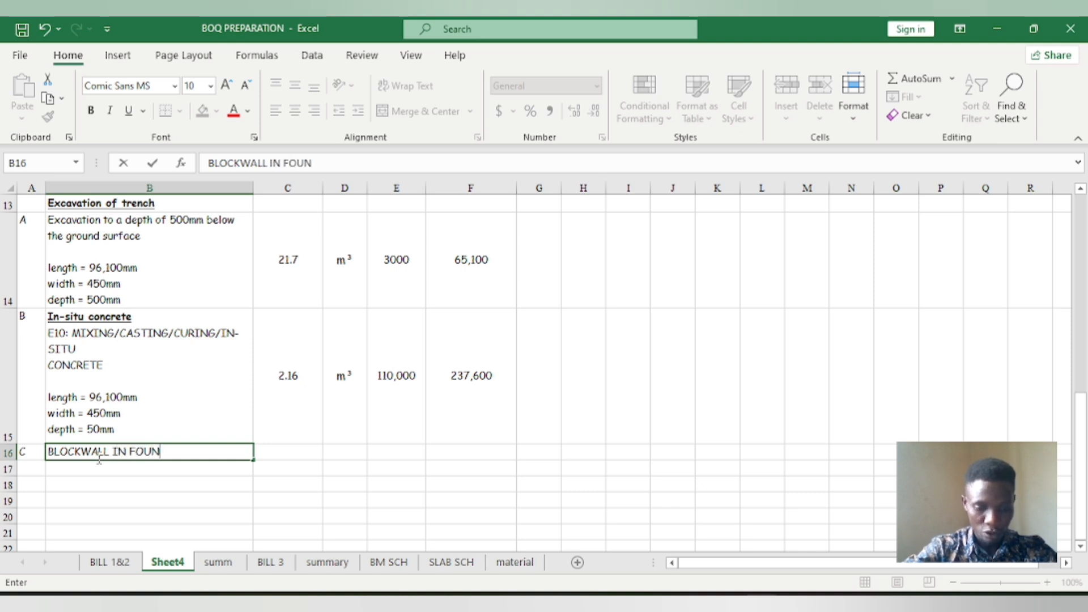
pyautogui.write('DATION')
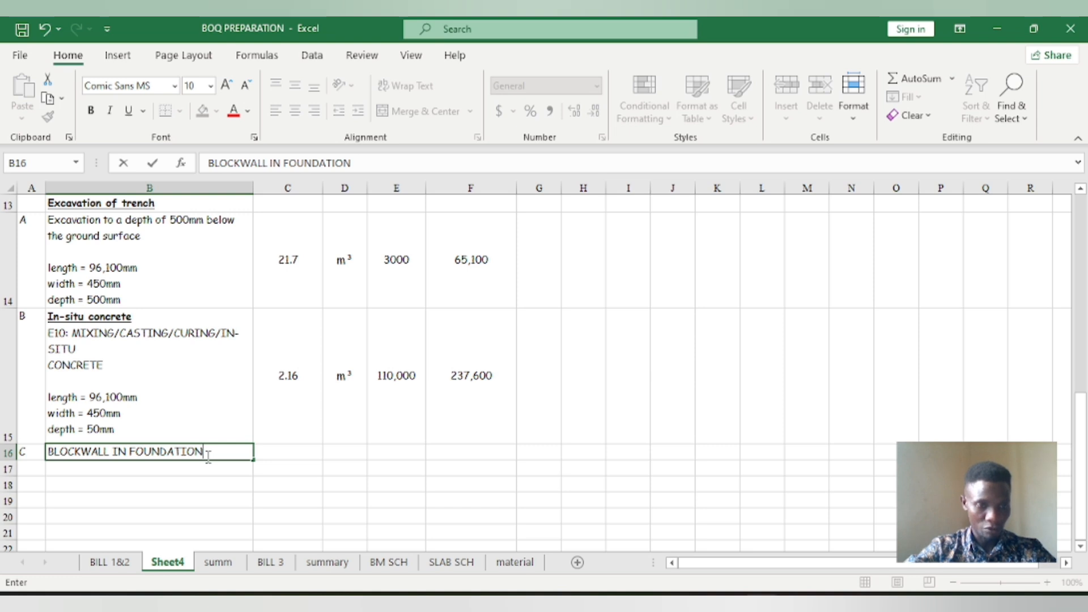
pyautogui.moveTo(205, 454); pyautogui.dragTo(42, 453)
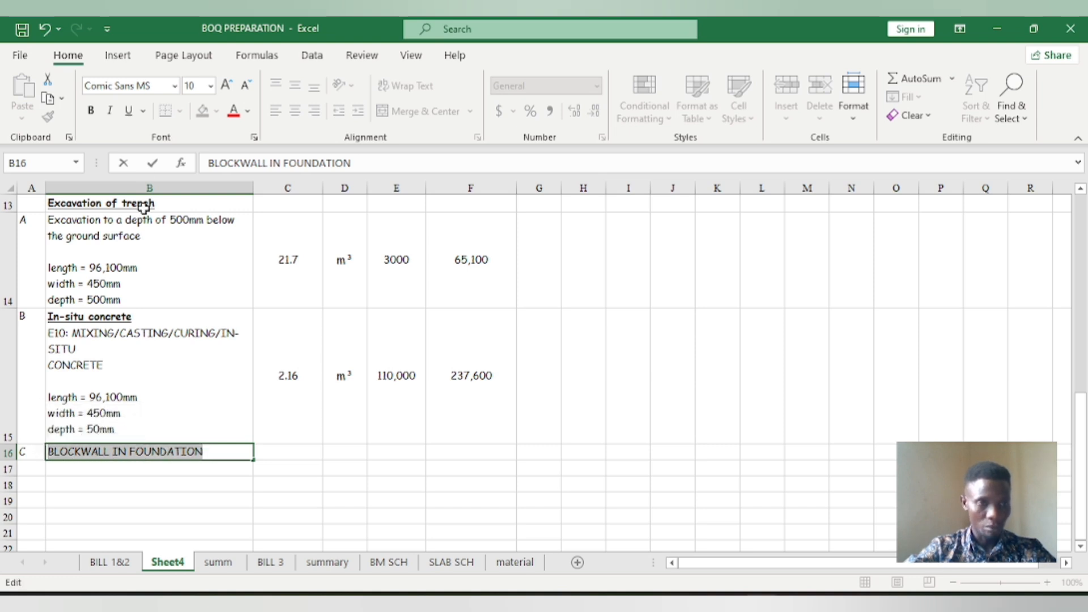
# Make the BLOCKWALL IN FOUNDATION heading in cell B16 bold and underlined.
pyautogui.click(91, 110)
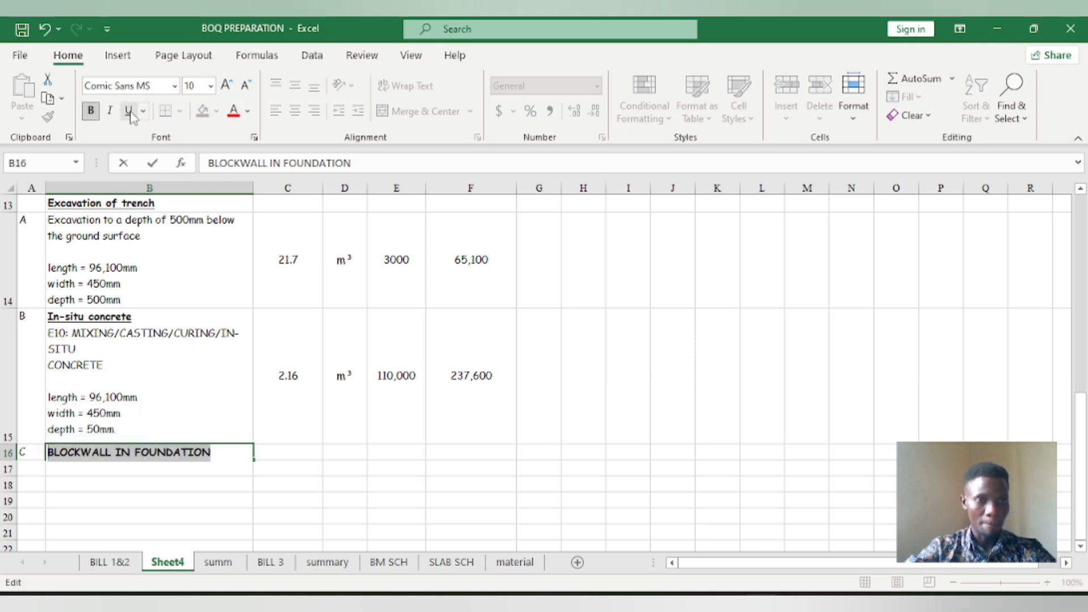
pyautogui.click(128, 111)
pyautogui.click(153, 498)
pyautogui.scroll(-2, 147, 478)
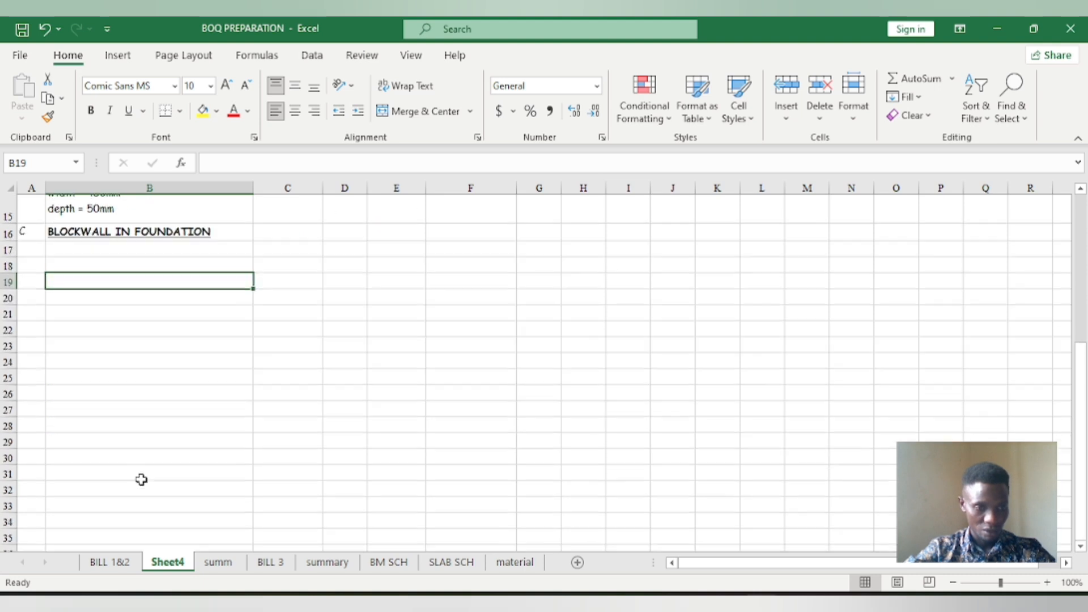
pyautogui.scroll(1, 48, 271)
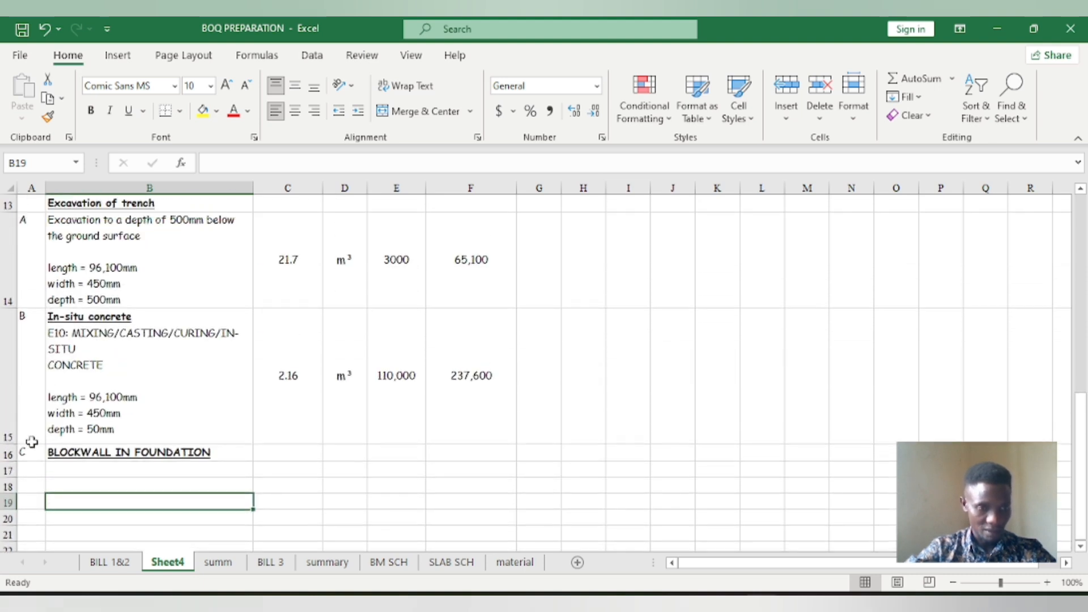
# Move the item letter C from cell A16 down to A17, clearing it beside the BLOCKWALL IN FOUNDATION heading.
pyautogui.click(32, 469)
pyautogui.write('C')
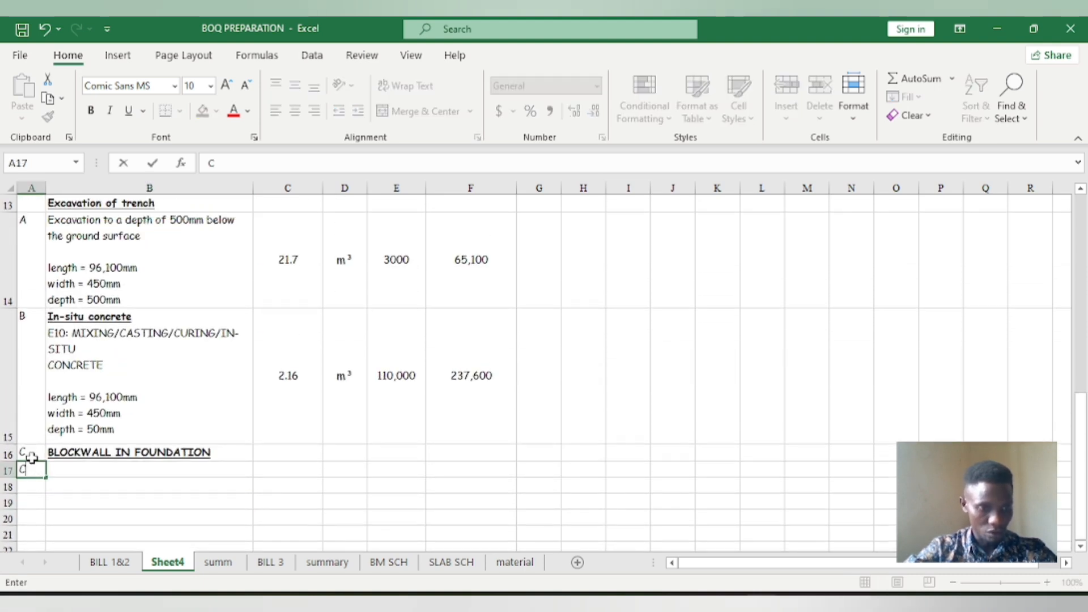
pyautogui.click(32, 455)
pyautogui.press('Delete')
pyautogui.click(75, 485)
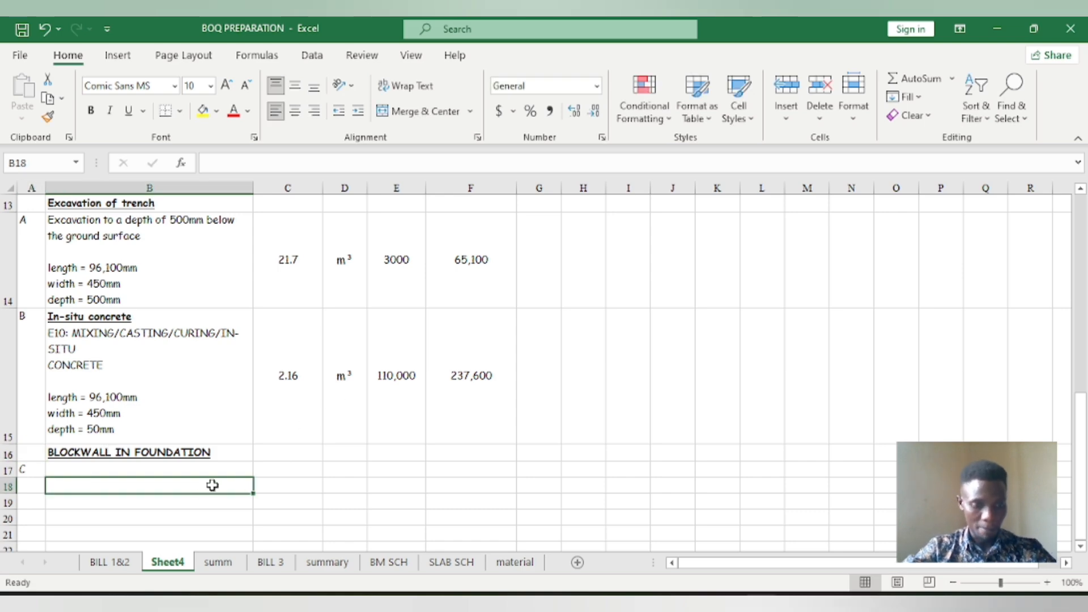
# Copy the sandcrete hollow blocks description from the BILL 1&2 sheet and paste it under the BLOCKWALL IN FOUNDATION heading in Sheet4 cell B16.
pyautogui.click(109, 561)
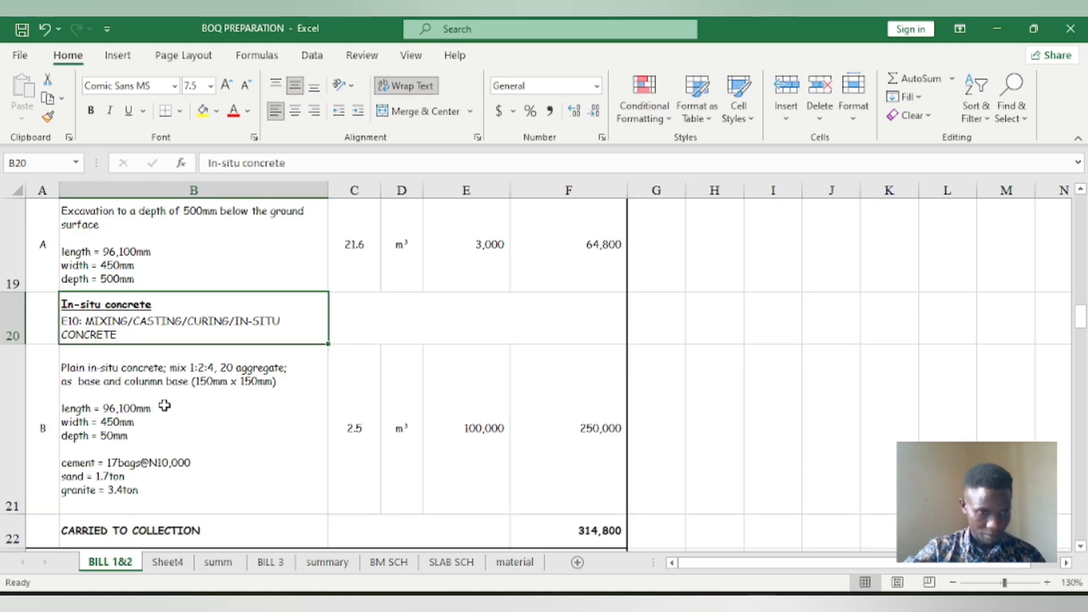
pyautogui.scroll(-3, 164, 404)
pyautogui.scroll(-2, 153, 362)
pyautogui.doubleClick(209, 303)
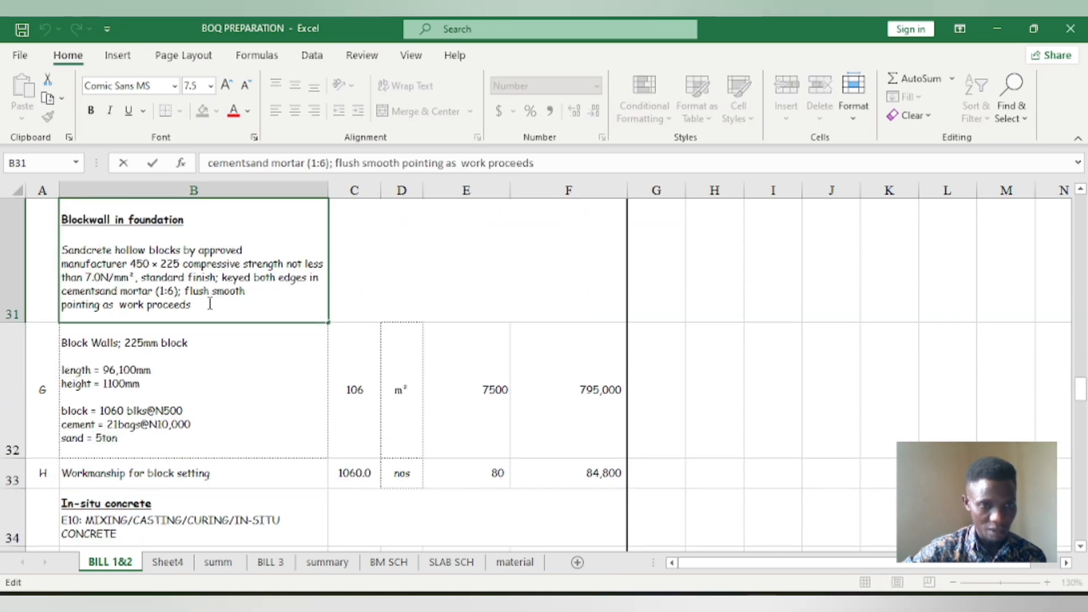
pyautogui.moveTo(209, 304); pyautogui.dragTo(80, 244)
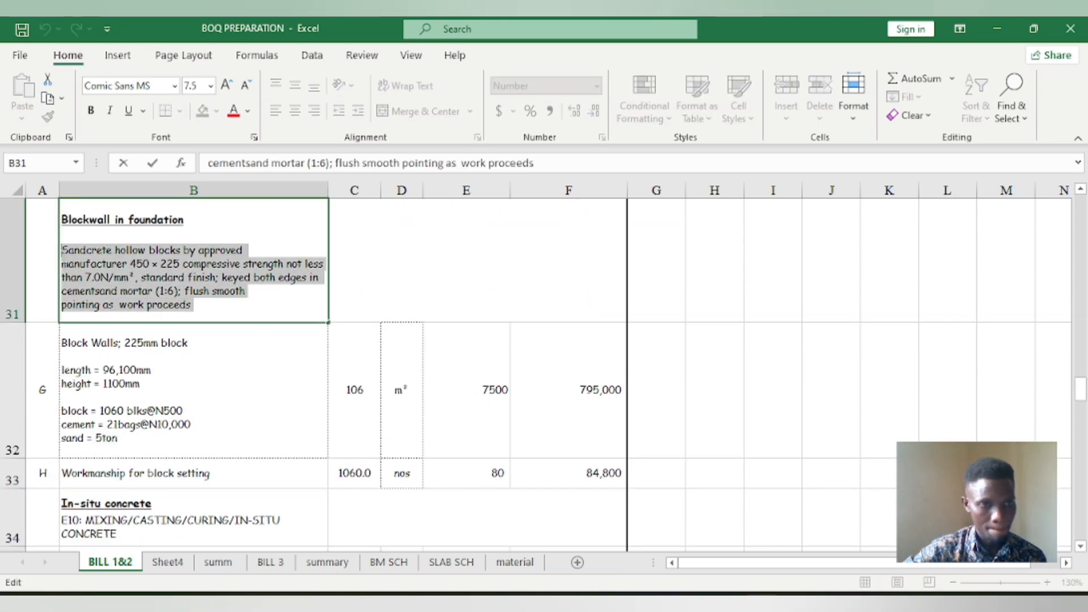
pyautogui.rightClick(109, 274)
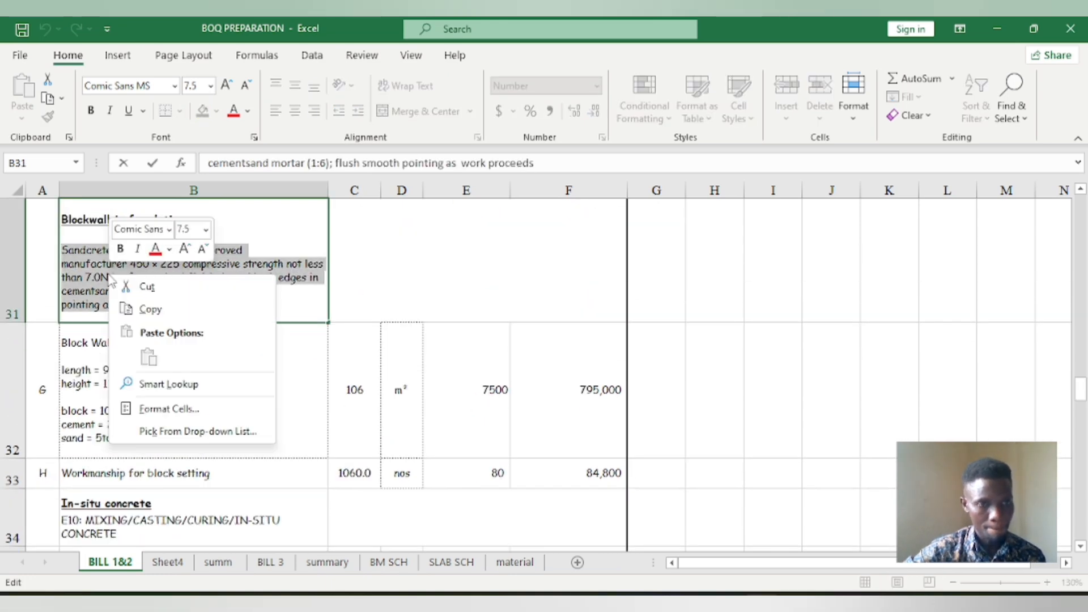
pyautogui.click(150, 309)
pyautogui.click(167, 562)
pyautogui.scroll(-5, 190, 379)
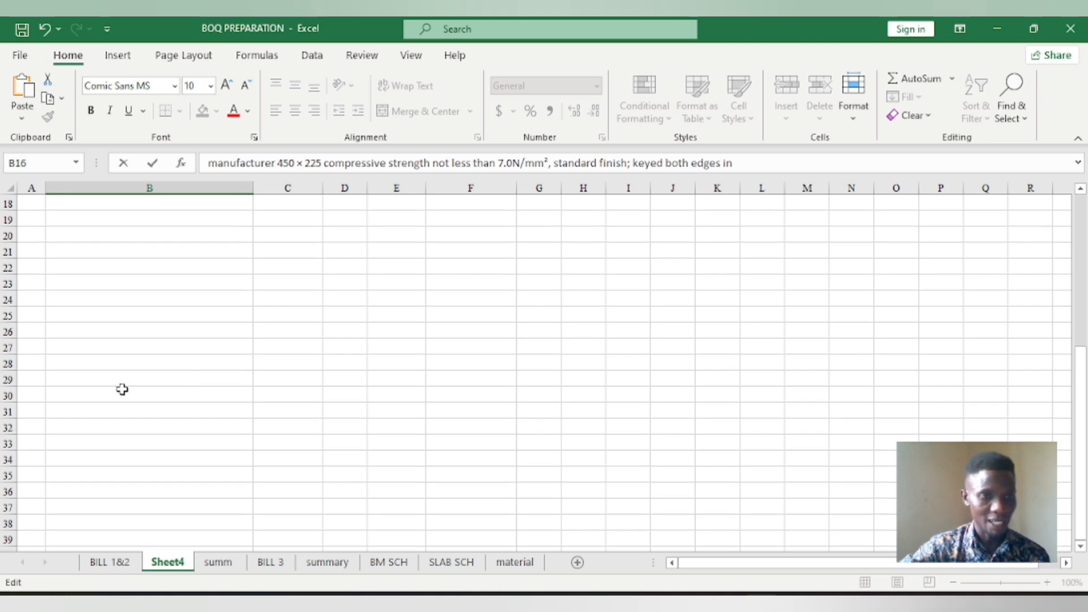
pyautogui.scroll(1, 121, 390)
pyautogui.click(344, 498)
# Copy the "Block Walls; 225mm block" text with its length and height lines from BILL 1&2 into Sheet4 cell B17.
pyautogui.click(109, 562)
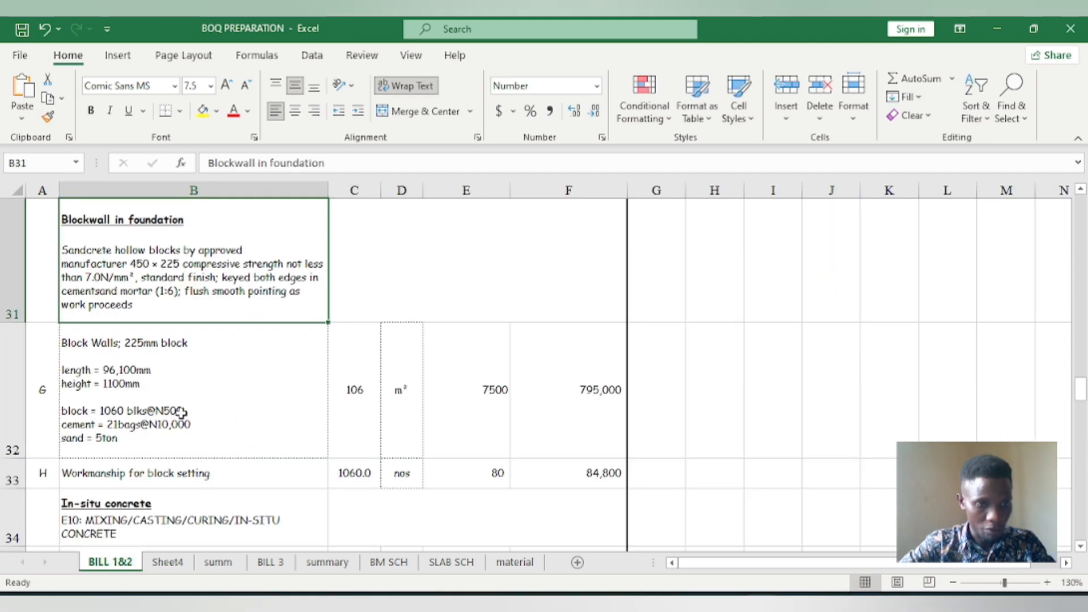
pyautogui.click(123, 394)
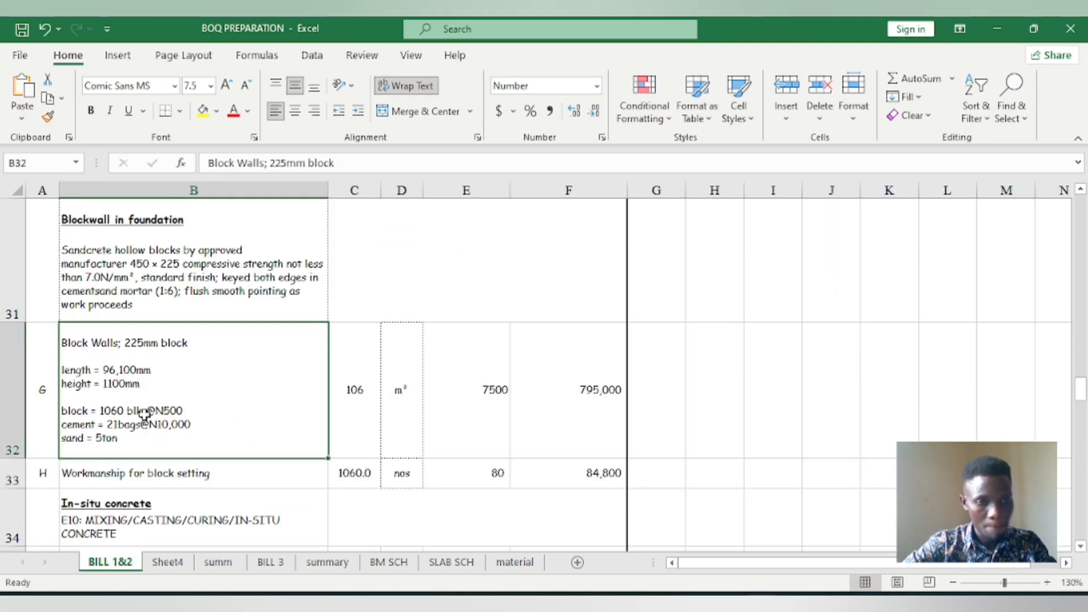
pyautogui.doubleClick(141, 384)
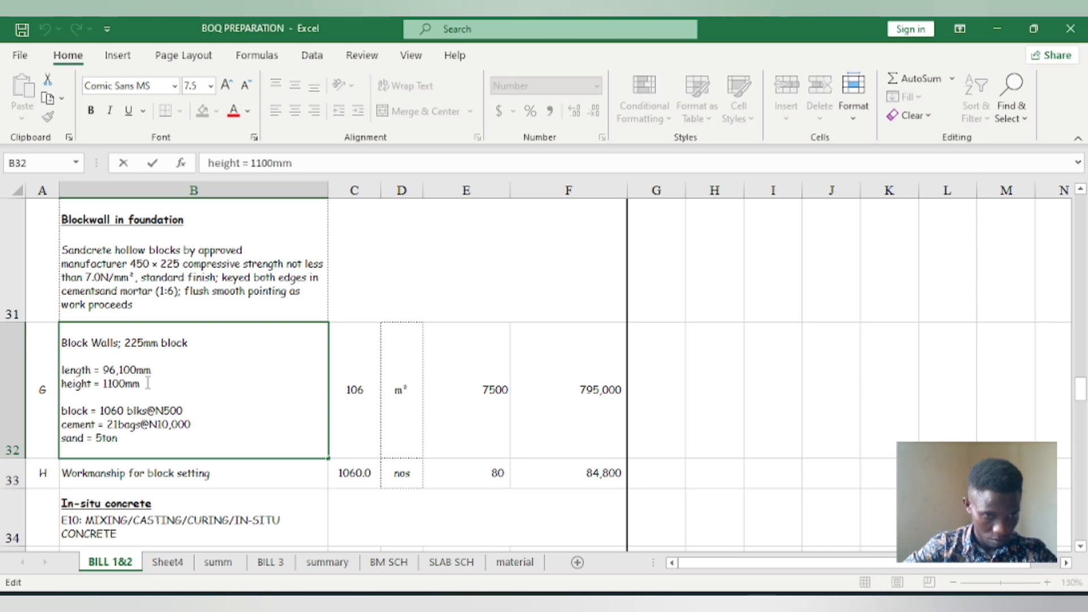
pyautogui.moveTo(141, 383); pyautogui.dragTo(63, 349)
pyautogui.rightClick(151, 342)
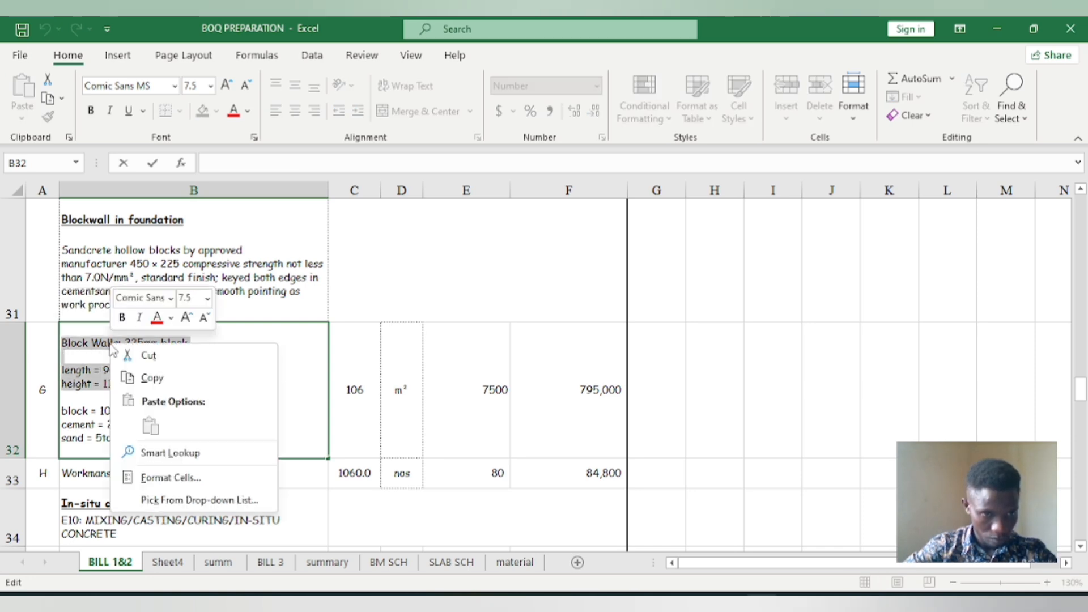
pyautogui.click(161, 376)
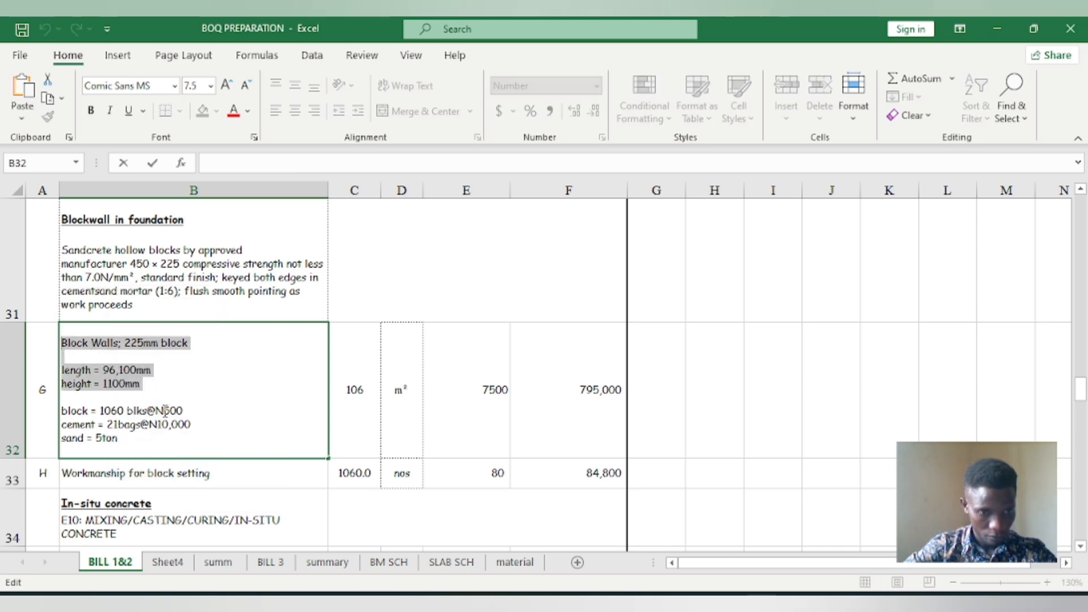
pyautogui.click(160, 567)
pyautogui.rightClick(93, 479)
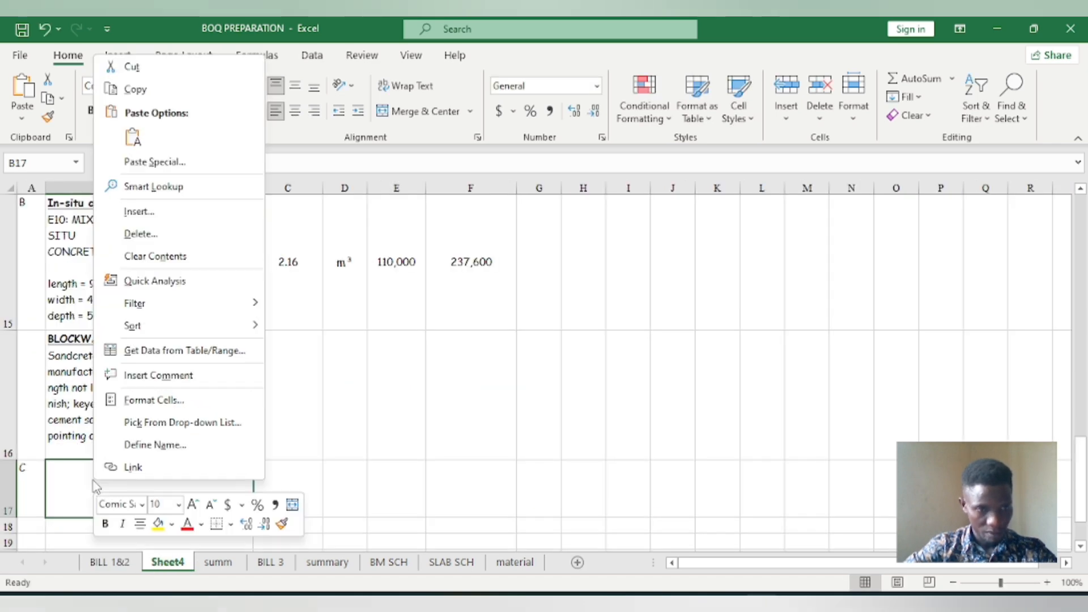
pyautogui.click(131, 140)
pyautogui.click(204, 417)
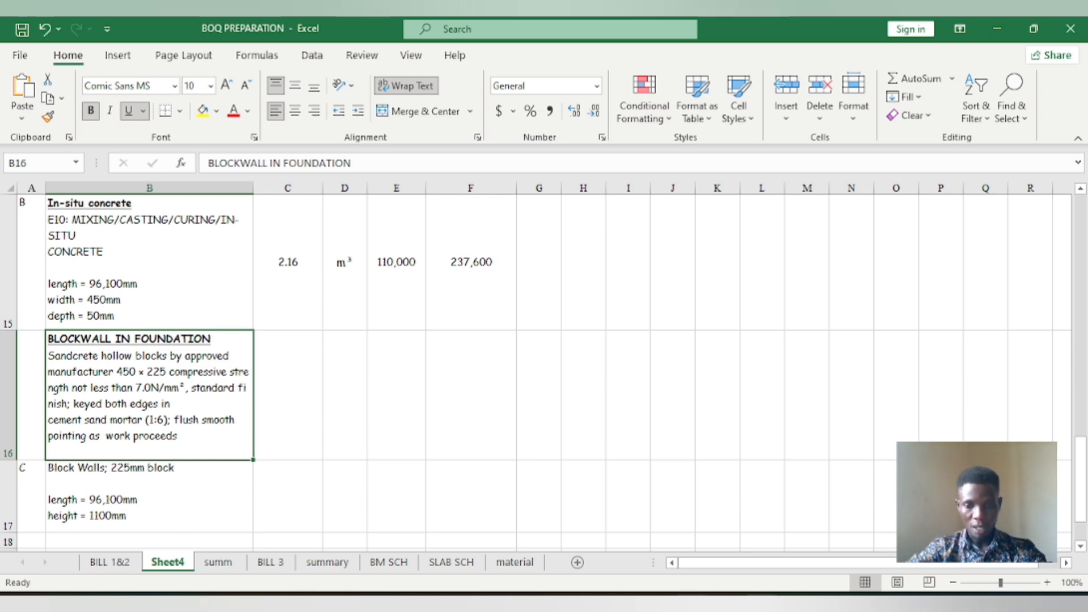
# Switch to Molupa site.pdf in the browser and examine the foundation drawing SECTION A-A on page 4 for the blockwall dimensions.
pyautogui.click(860, 604)
pyautogui.scroll(-15, 522, 419)
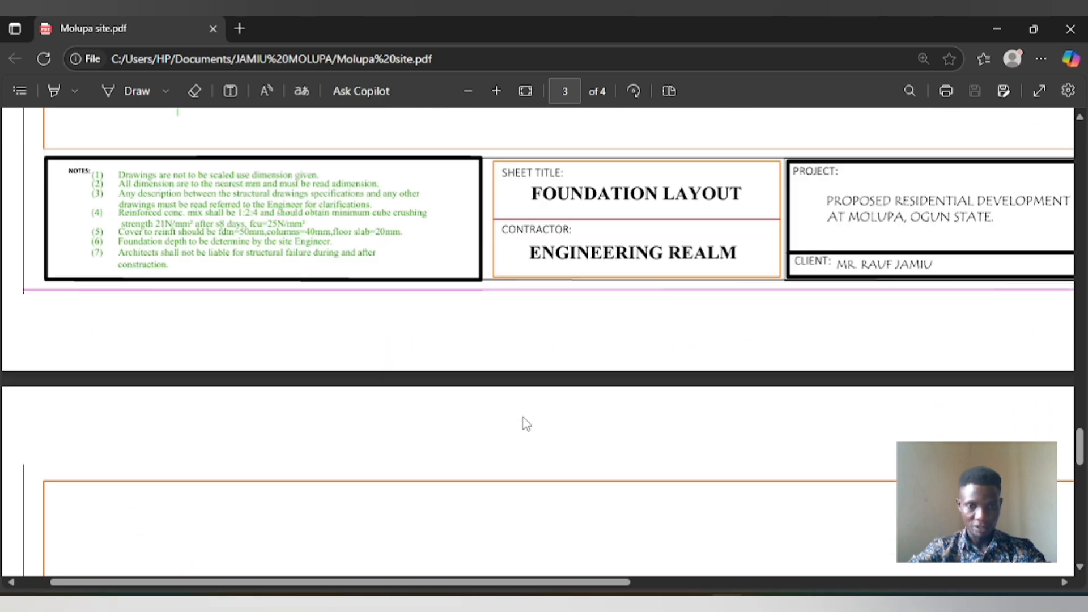
pyautogui.scroll(-5, 522, 419)
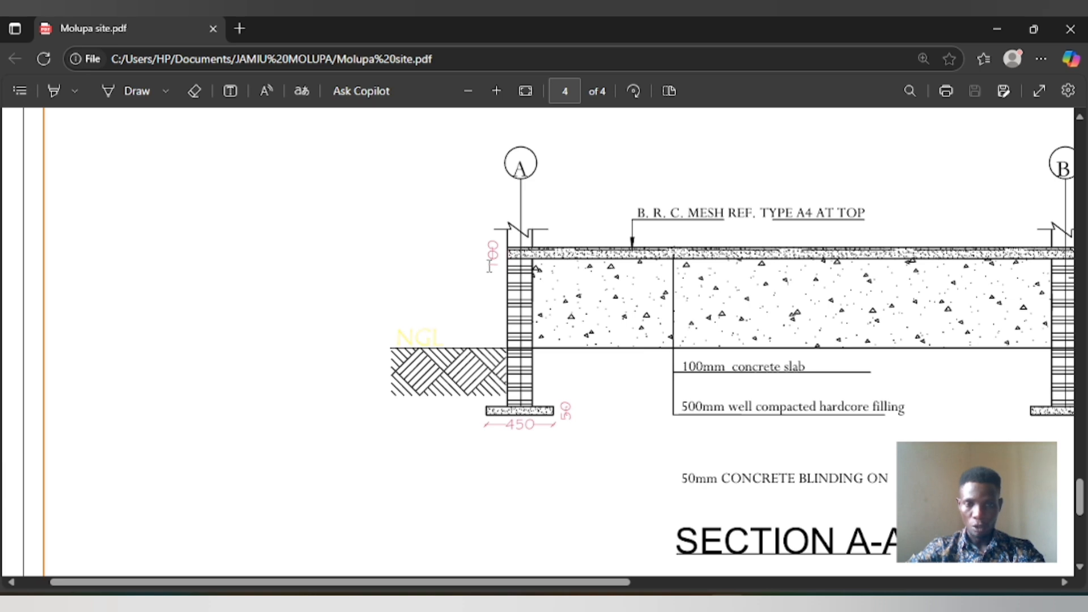
pyautogui.moveTo(554, 583); pyautogui.dragTo(711, 584)
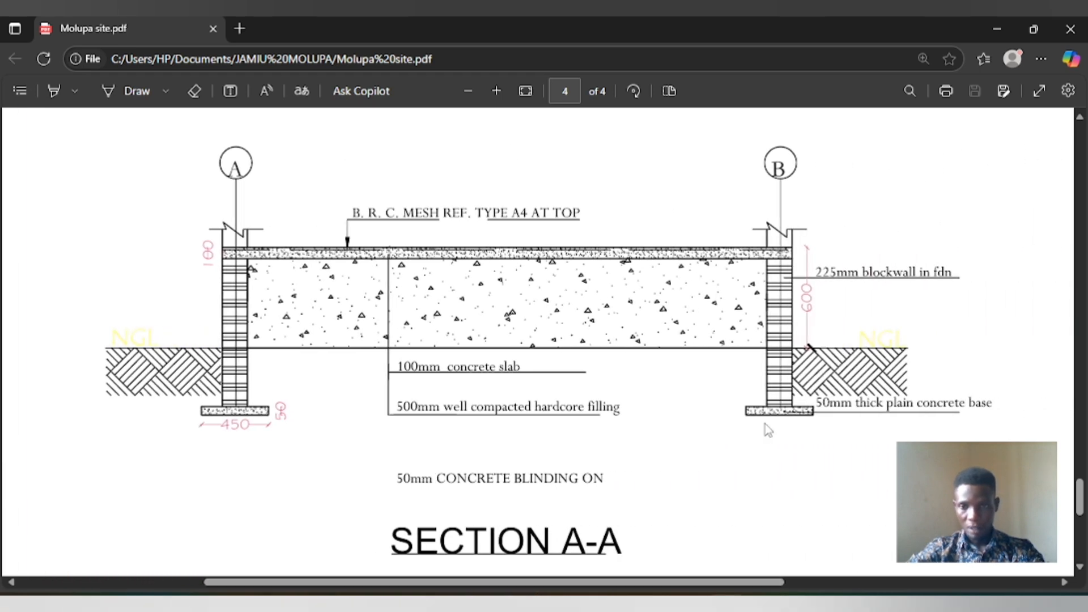
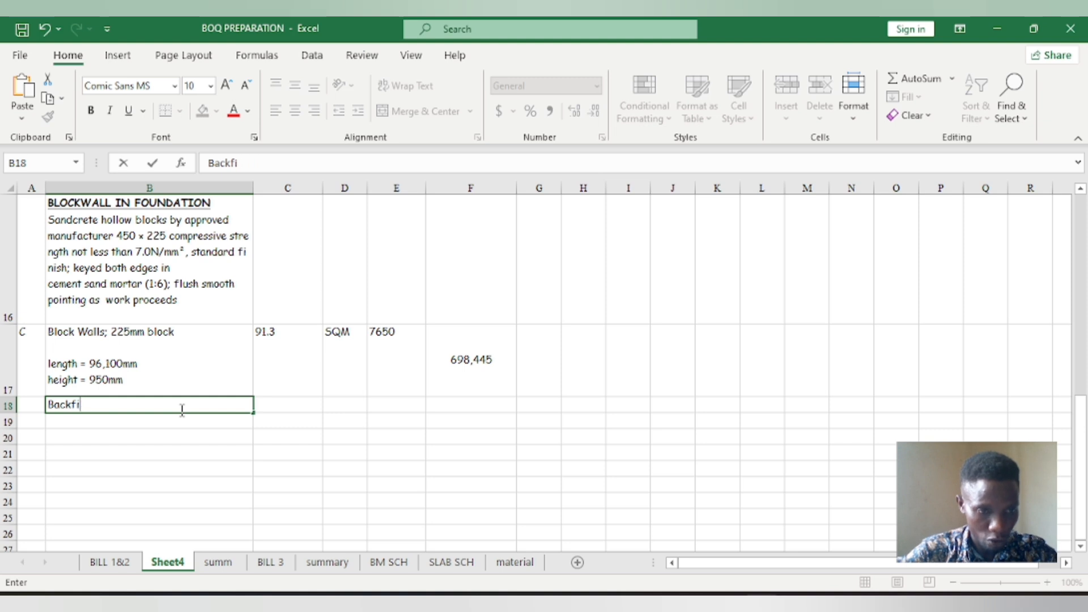
# Enter the heading FILLING OF CAVITY in cell B18 and make it bold and underlined.
pyautogui.write('FI')
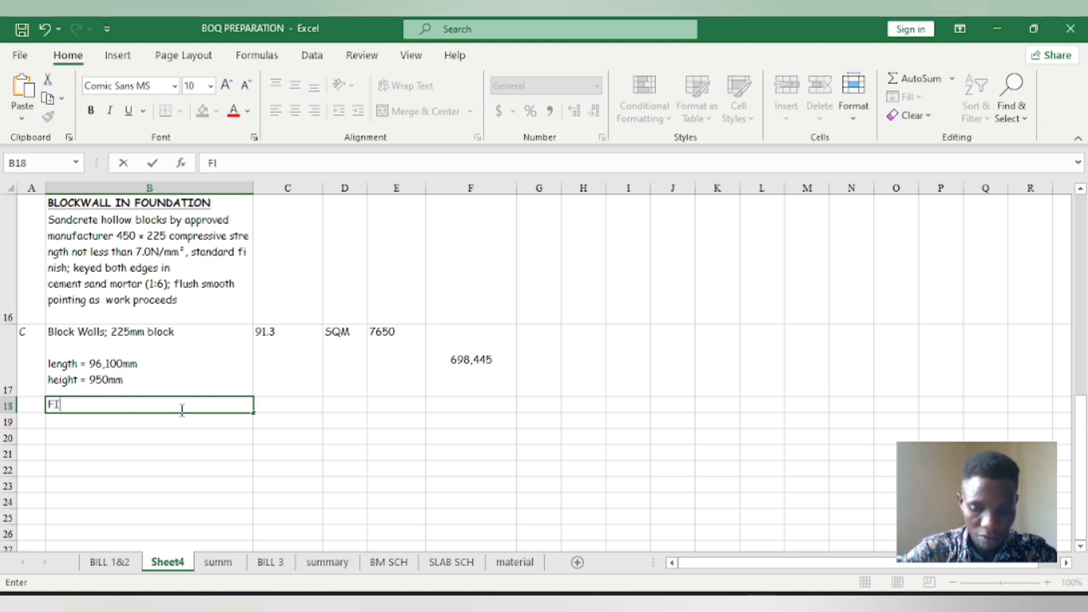
pyautogui.write('LLING O')
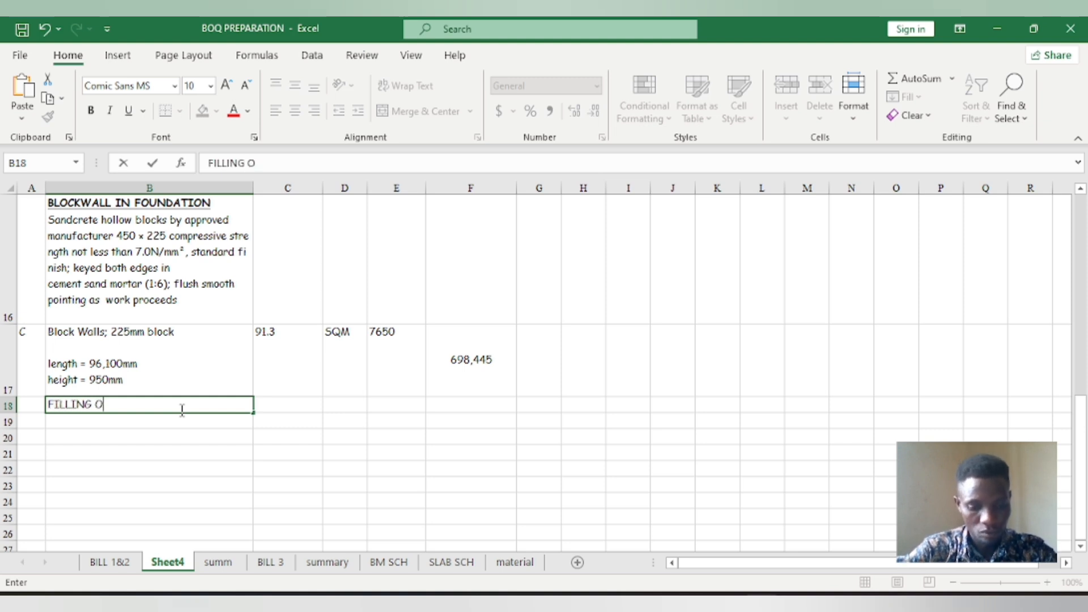
pyautogui.write('F CAV ')
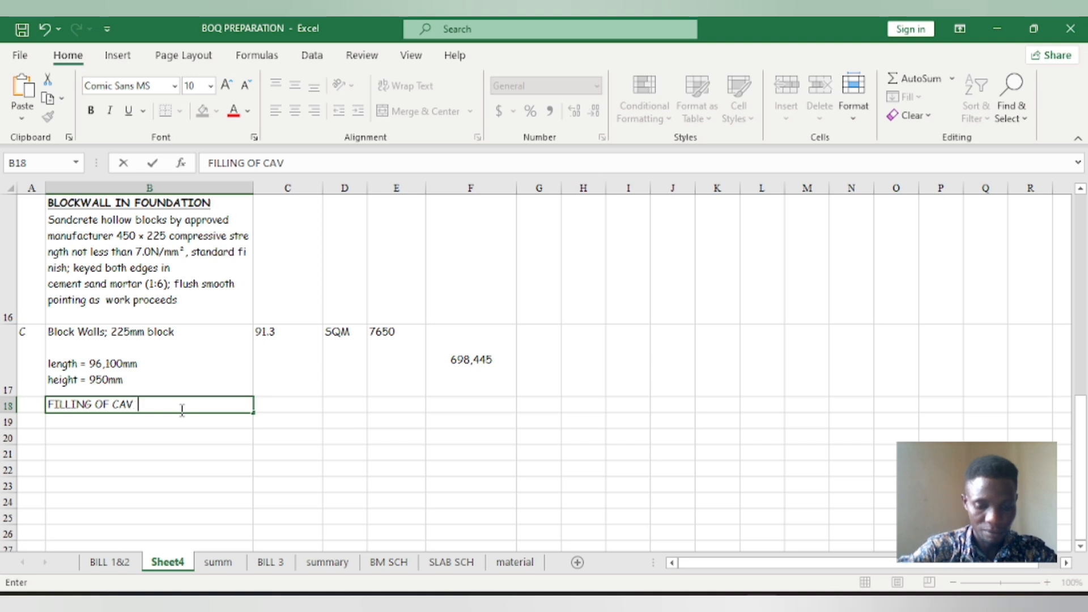
pyautogui.write('TY')
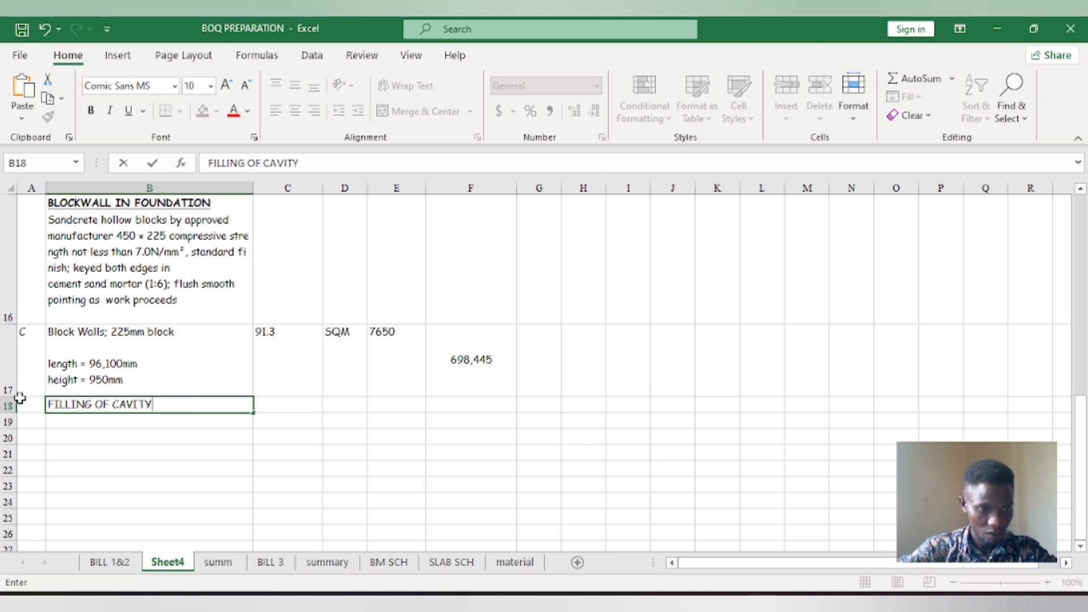
pyautogui.moveTo(153, 404); pyautogui.dragTo(47, 404)
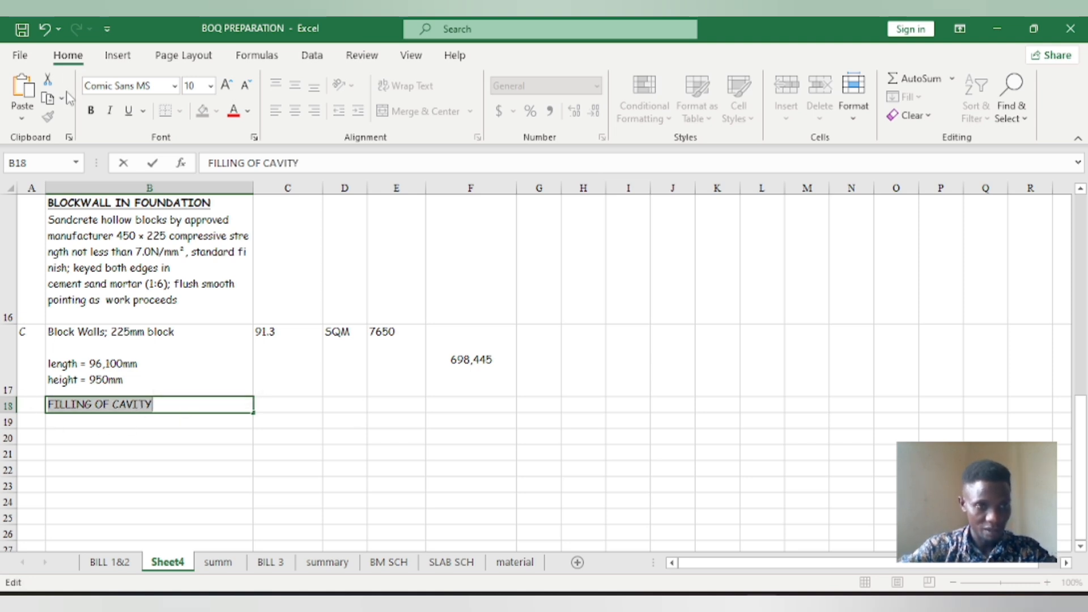
pyautogui.click(90, 110)
pyautogui.click(129, 111)
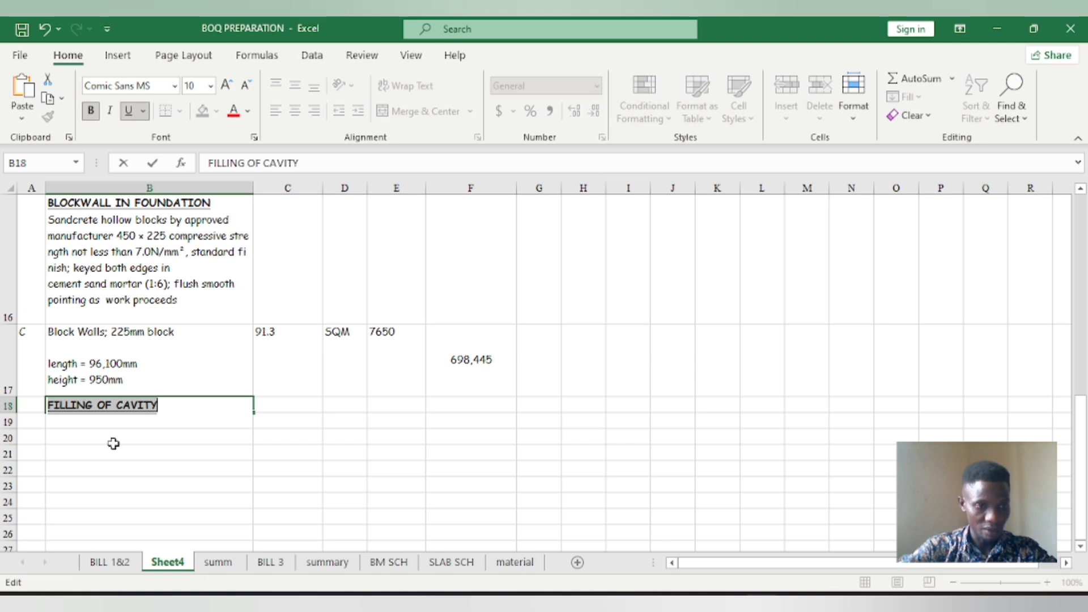
# Add item letter D in cell A19 with the description "filling of cavity" in B19.
pyautogui.click(19, 423)
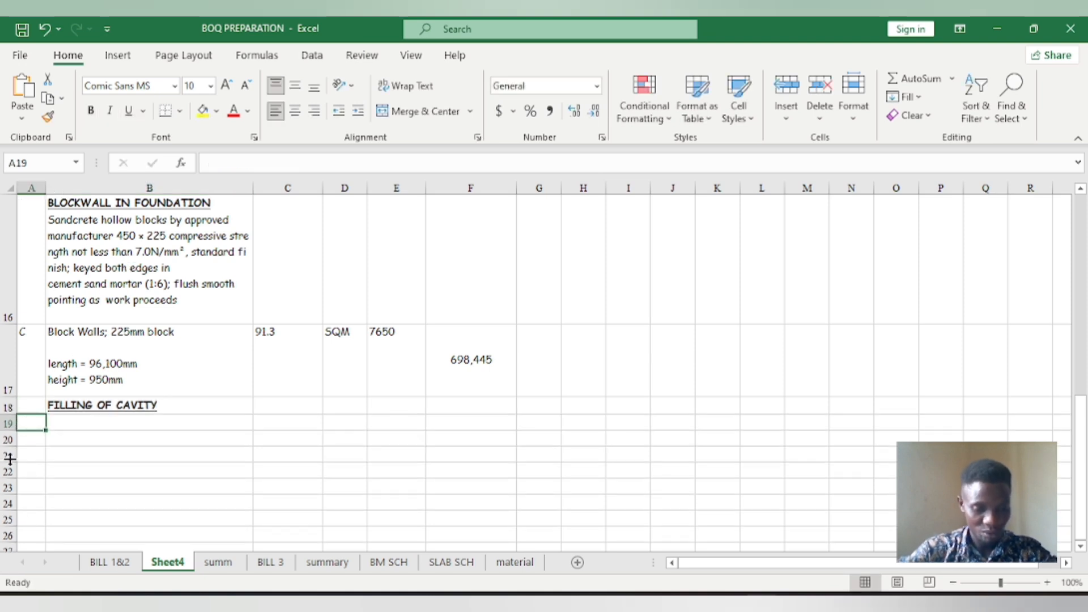
pyautogui.write('D')
pyautogui.click(81, 423)
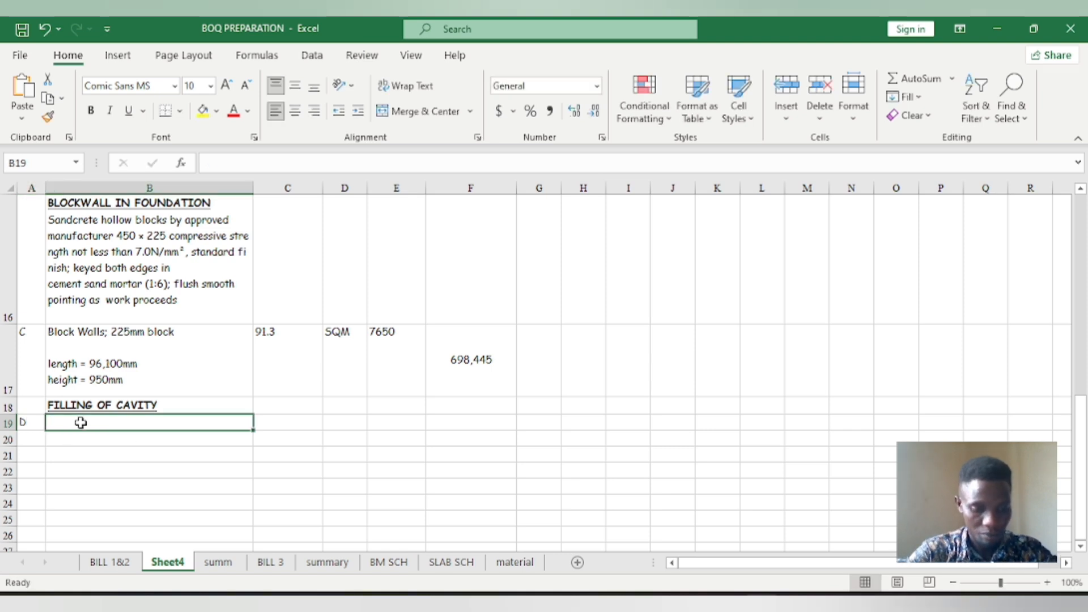
pyautogui.write('f')
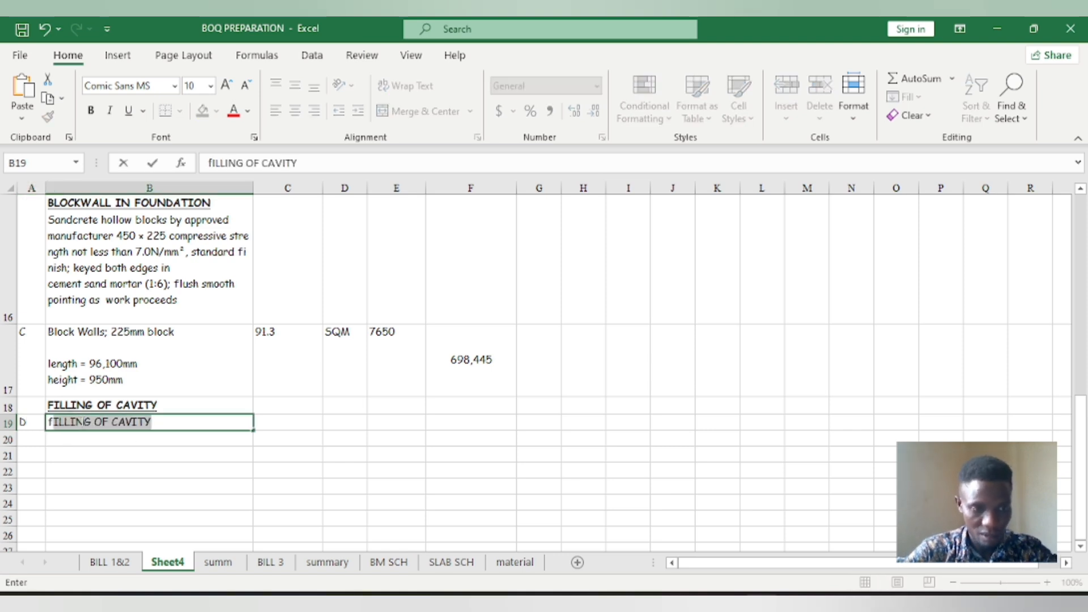
pyautogui.write('illing o')
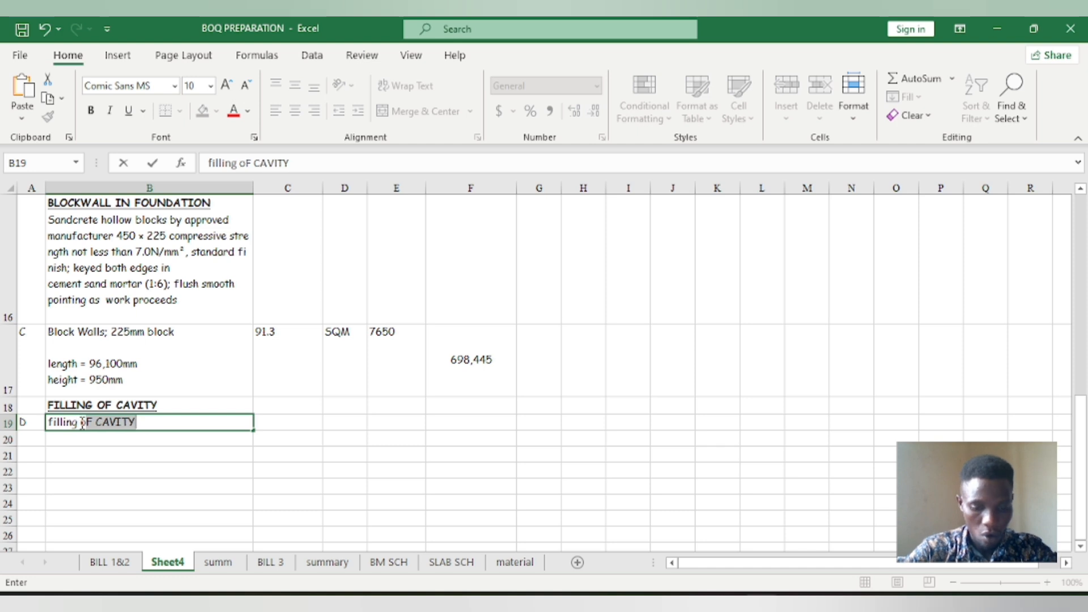
pyautogui.write('f cavity')
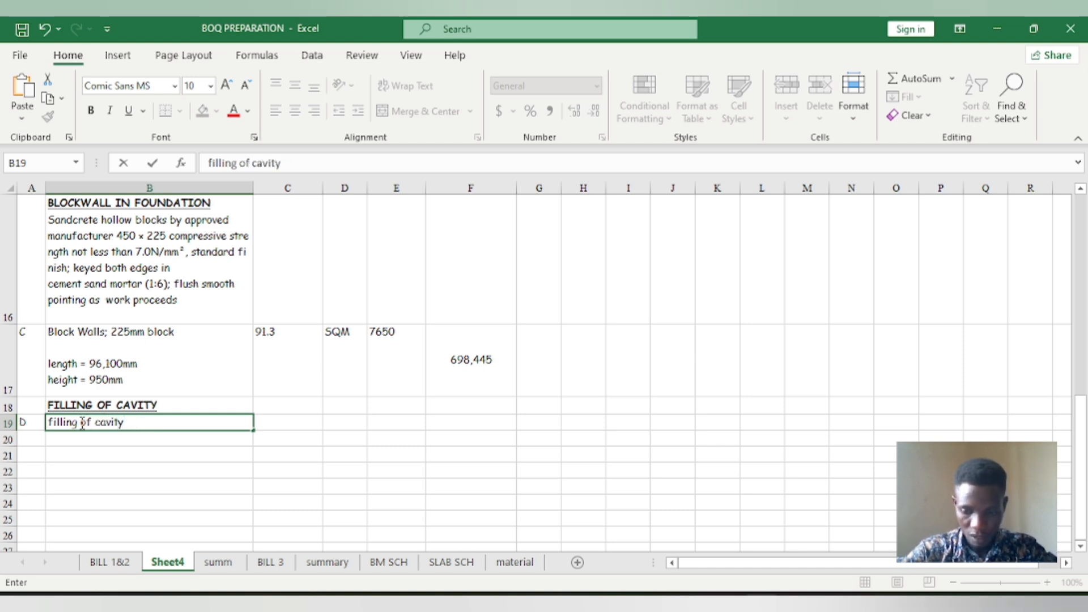
# Add the lines "area =" and "depth =" below the filling of cavity description in cell B19, separated by a blank line.
pyautogui.hotkey('alt', 'Return')
pyautogui.hotkey('alt', 'Return')
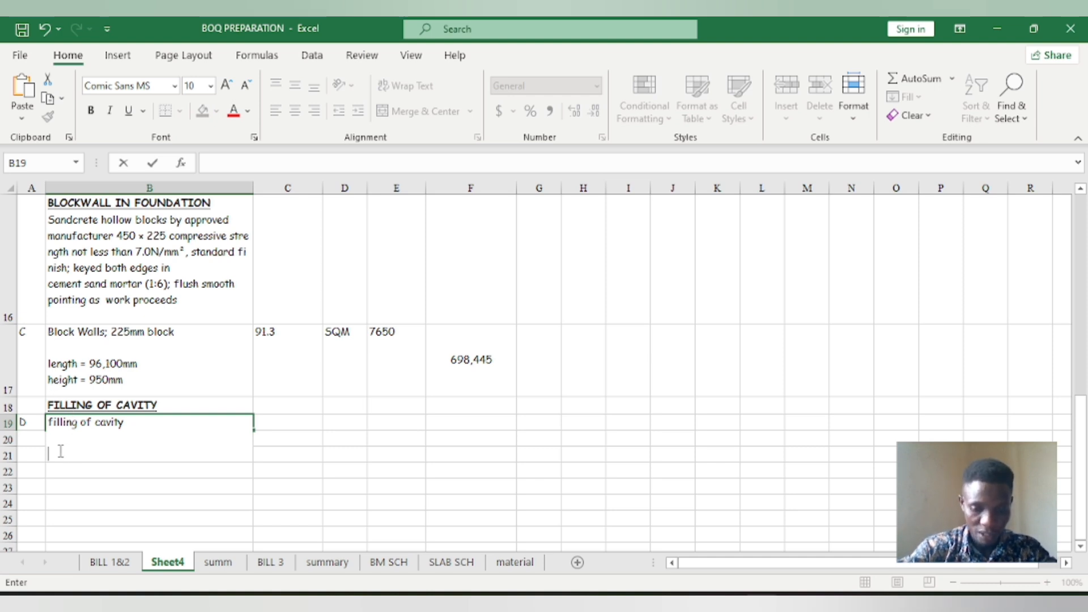
pyautogui.click(142, 436)
pyautogui.hotkey('alt', 'Return')
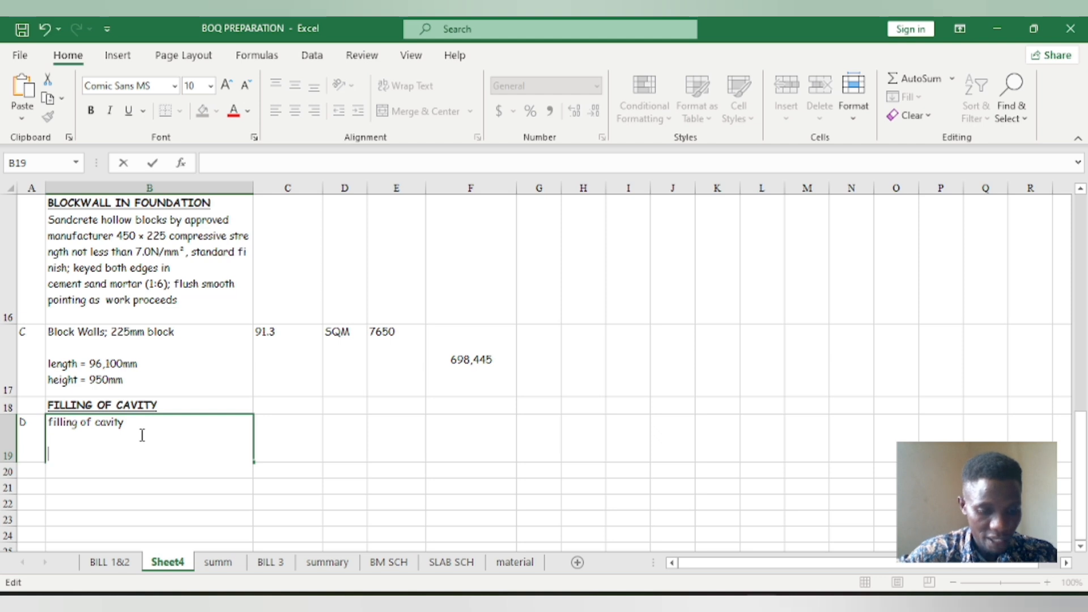
pyautogui.write('are')
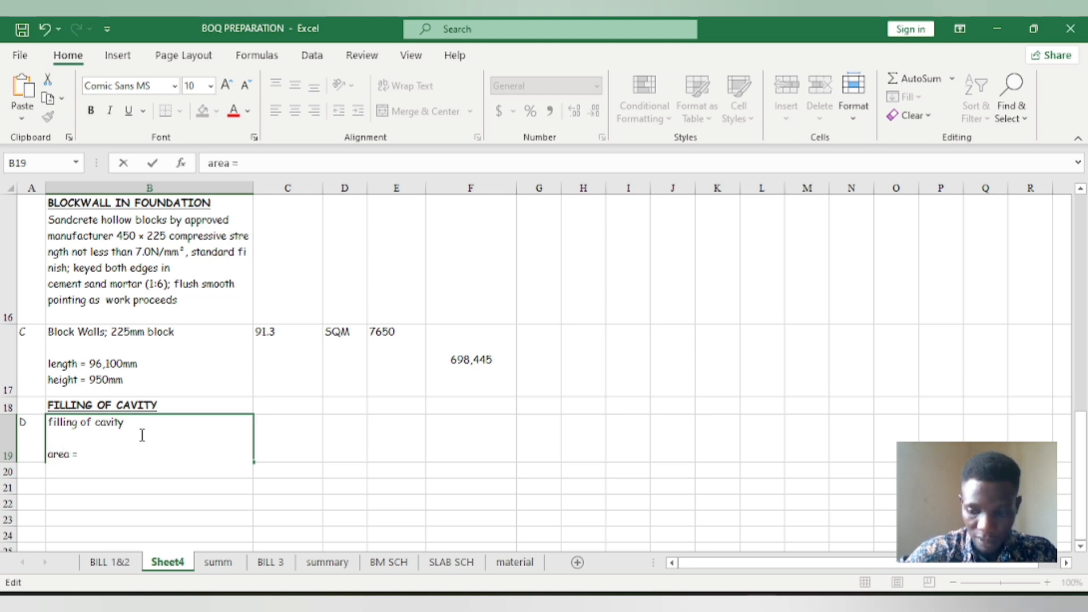
pyautogui.write('a =')
pyautogui.hotkey('alt', 'Return')
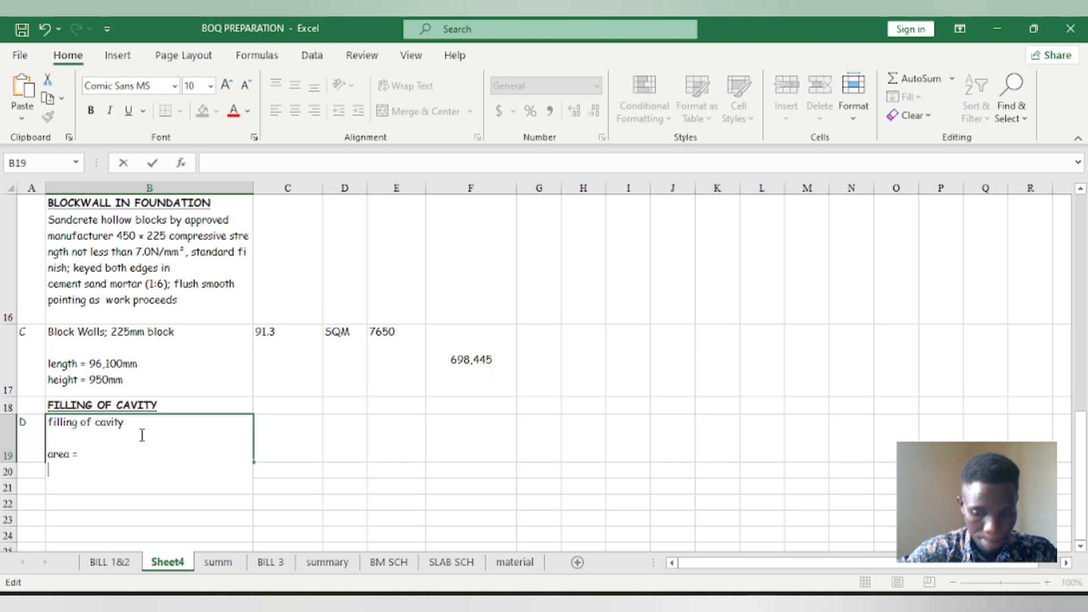
pyautogui.write('depth =')
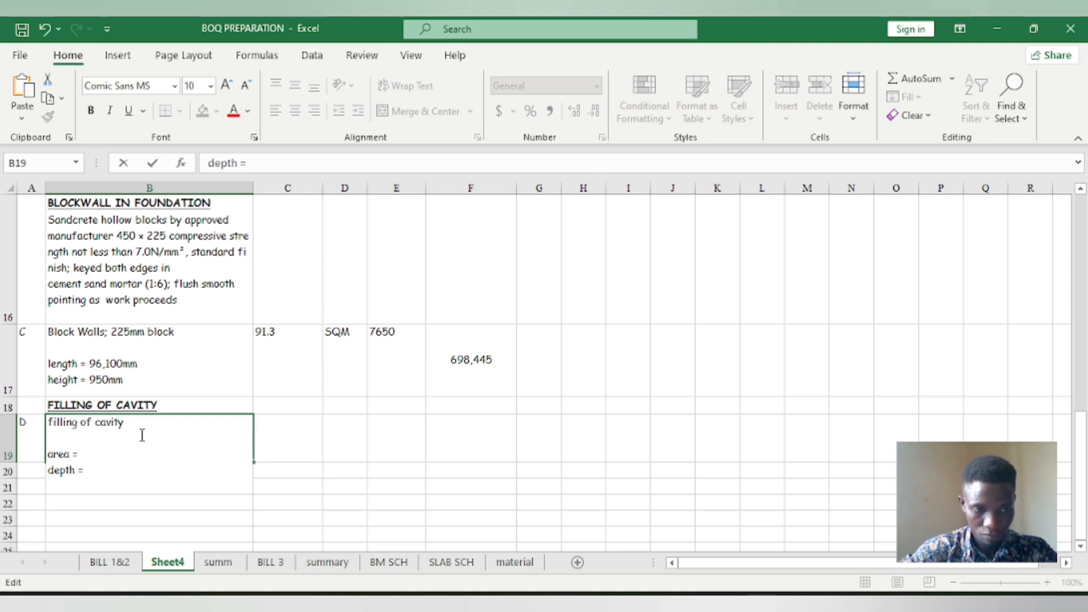
pyautogui.click(38, 488)
pyautogui.click(105, 461)
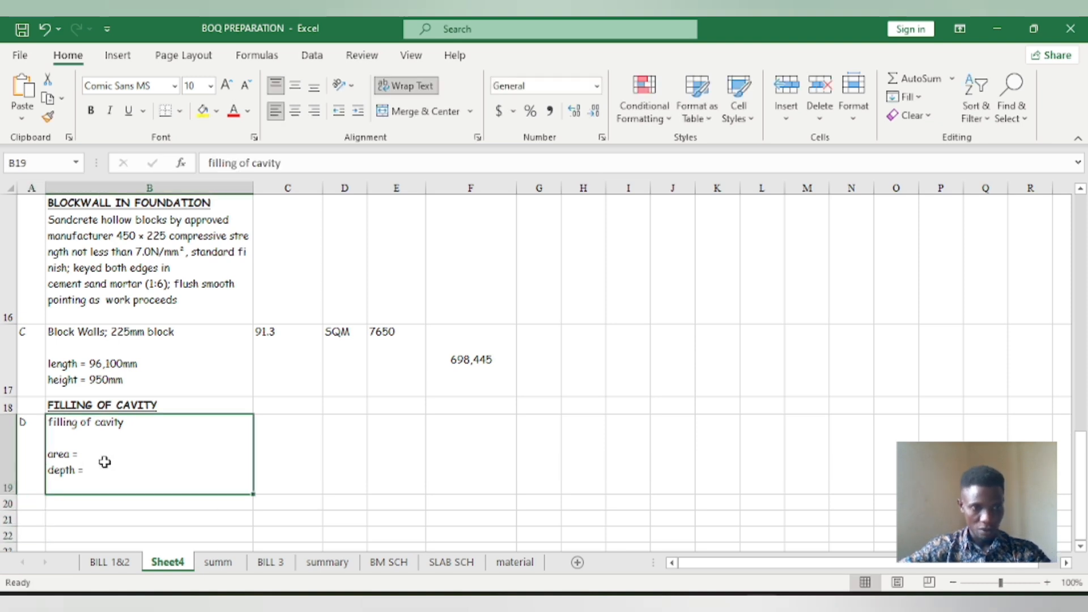
# Switch to Molupa site.pdf and examine the page 3 foundation plan and page 4 SECTION A-A for the cavity areas and filling depth.
pyautogui.doubleClick(104, 460)
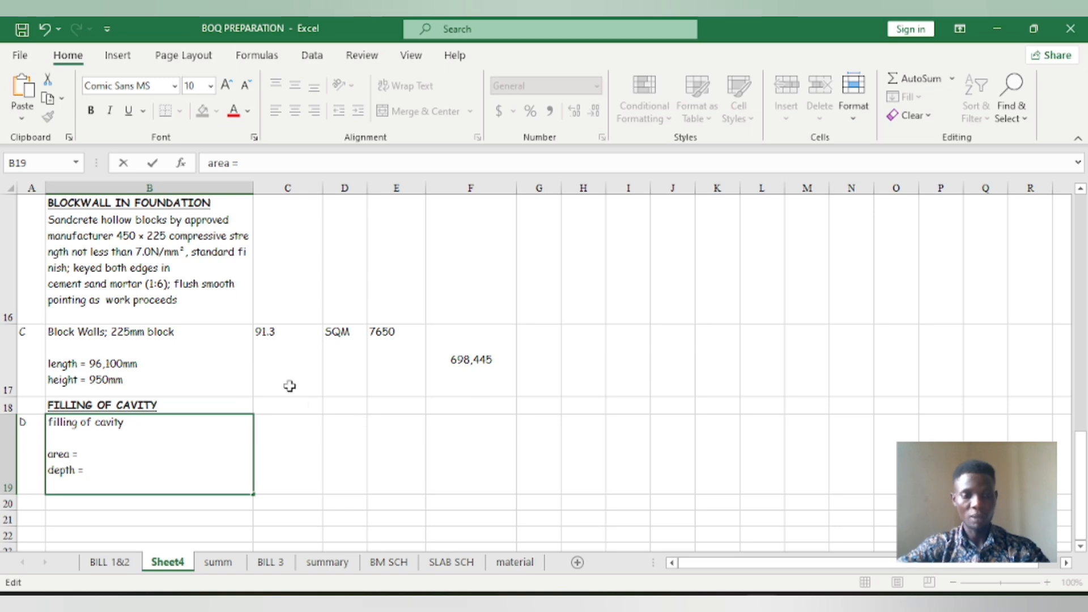
pyautogui.click(510, 601)
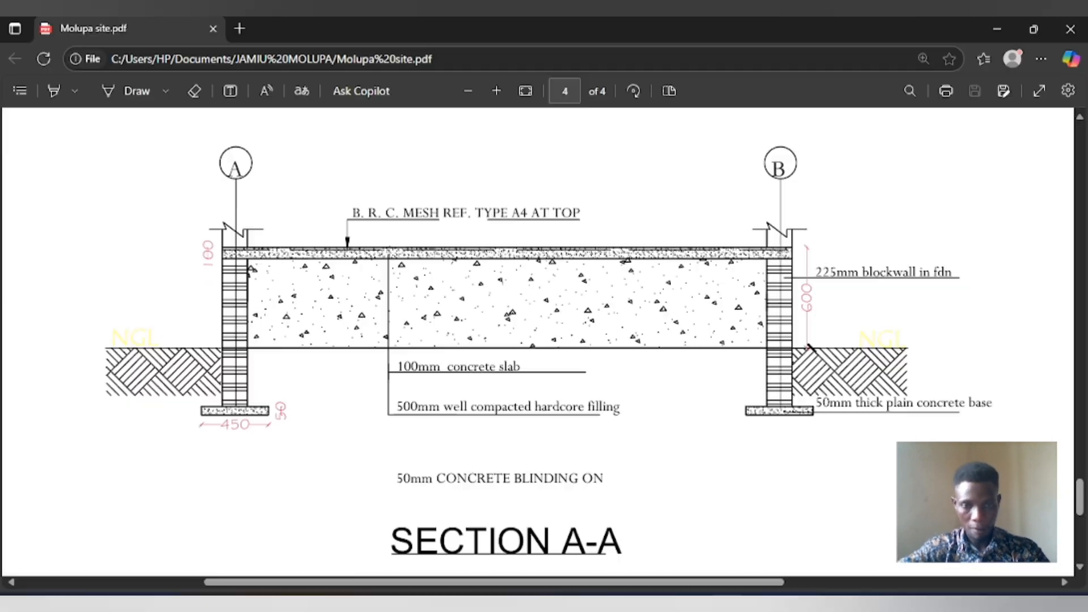
pyautogui.scroll(10, 502, 367)
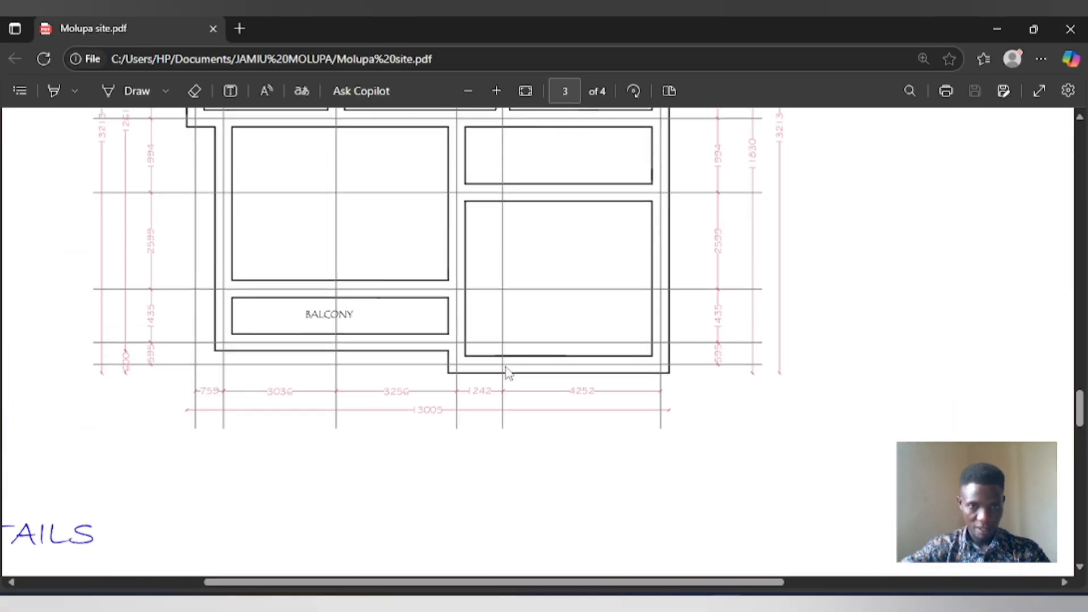
pyautogui.scroll(3, 509, 372)
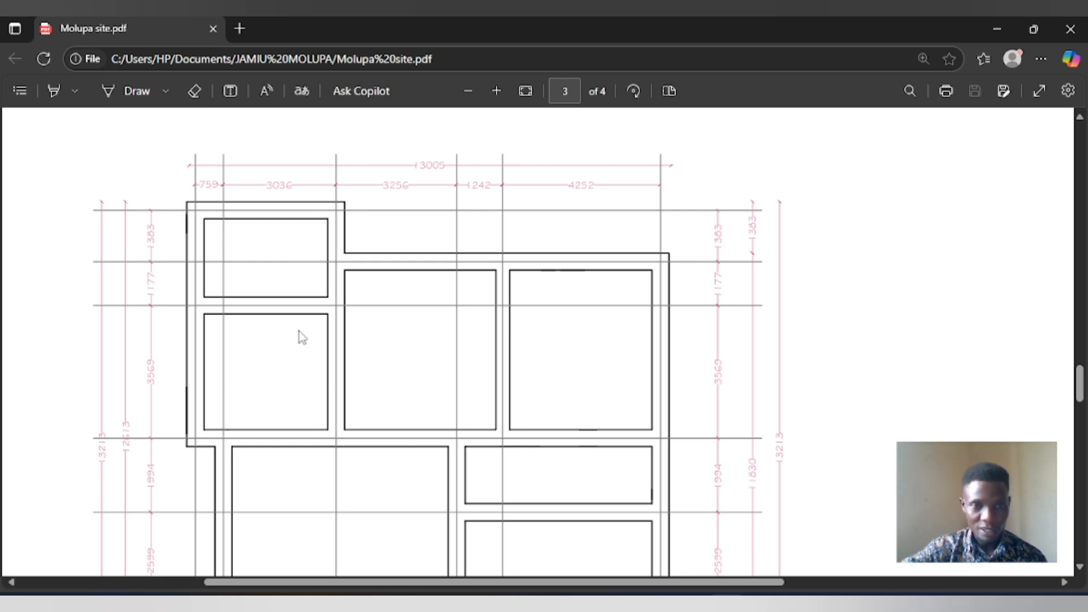
pyautogui.scroll(-1, 456, 358)
pyautogui.scroll(1, 221, 174)
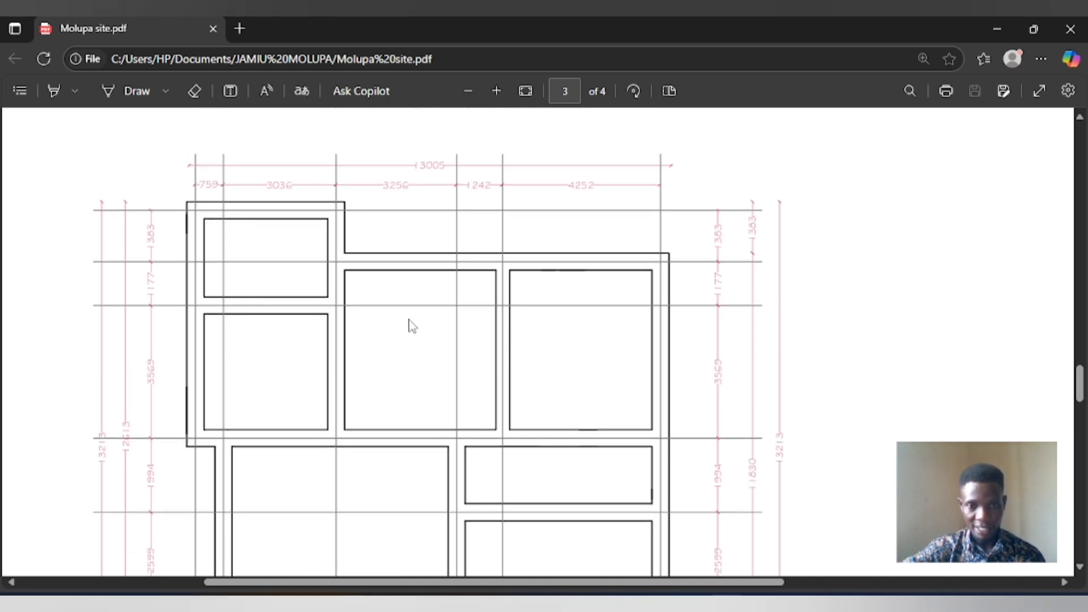
pyautogui.scroll(-1, 408, 423)
pyautogui.scroll(-2, 478, 405)
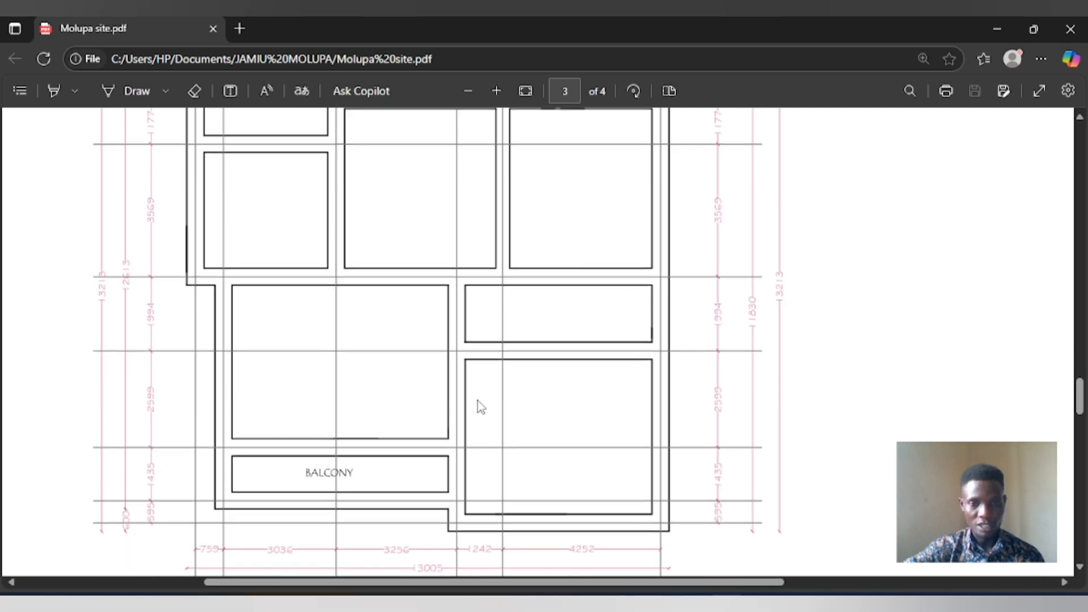
pyautogui.scroll(-1, 466, 405)
pyautogui.scroll(2, 359, 347)
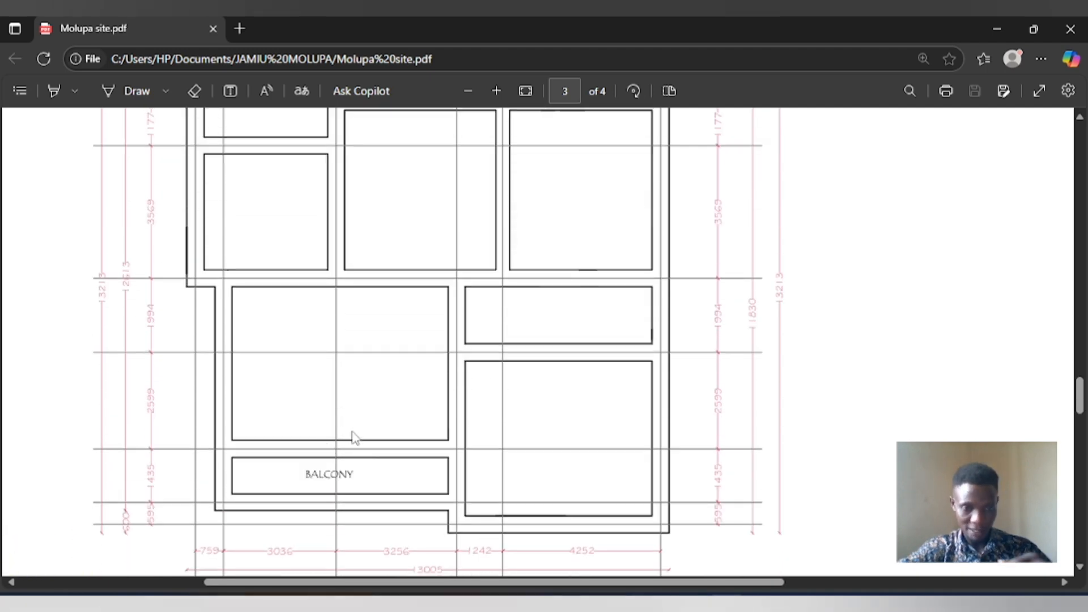
pyautogui.scroll(-10, 437, 383)
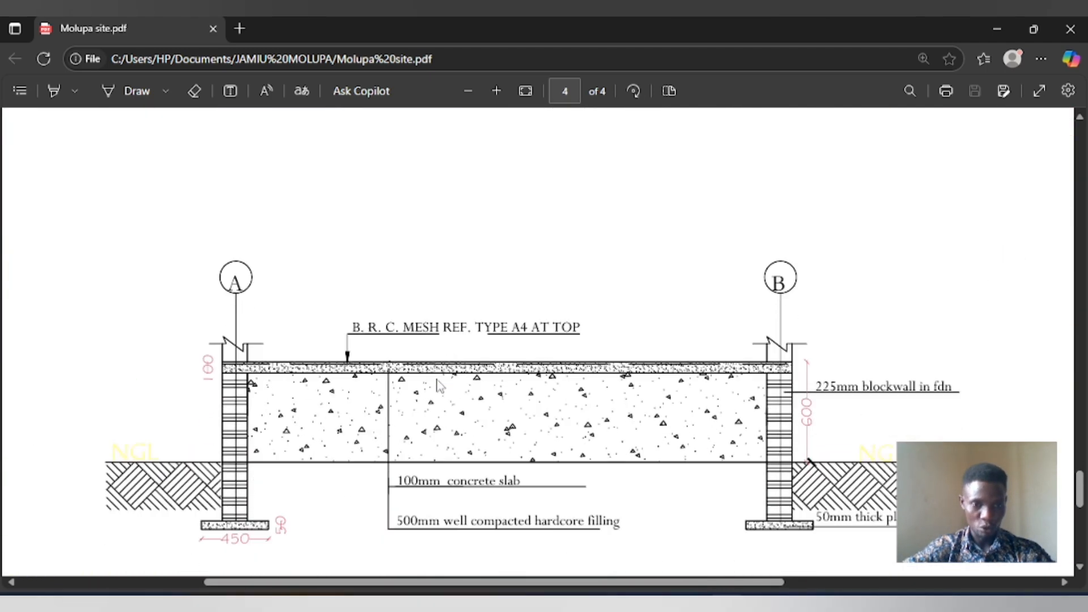
pyautogui.scroll(-2, 438, 386)
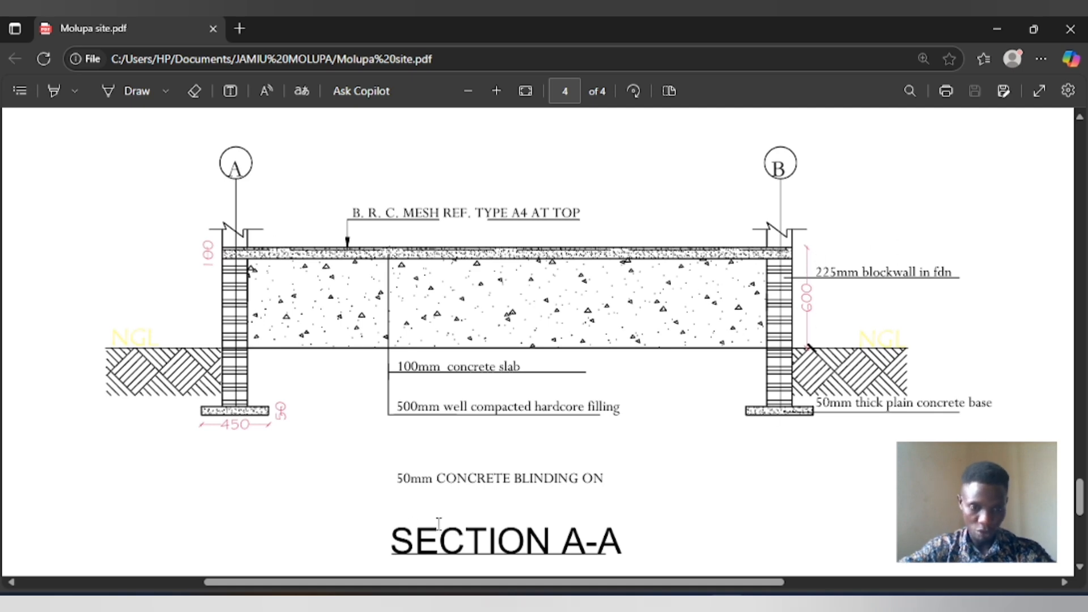
# Return to the Excel workbook and complete the depth line in cell B19 with 500mm.
pyautogui.hotkey('alt', 'Tab')
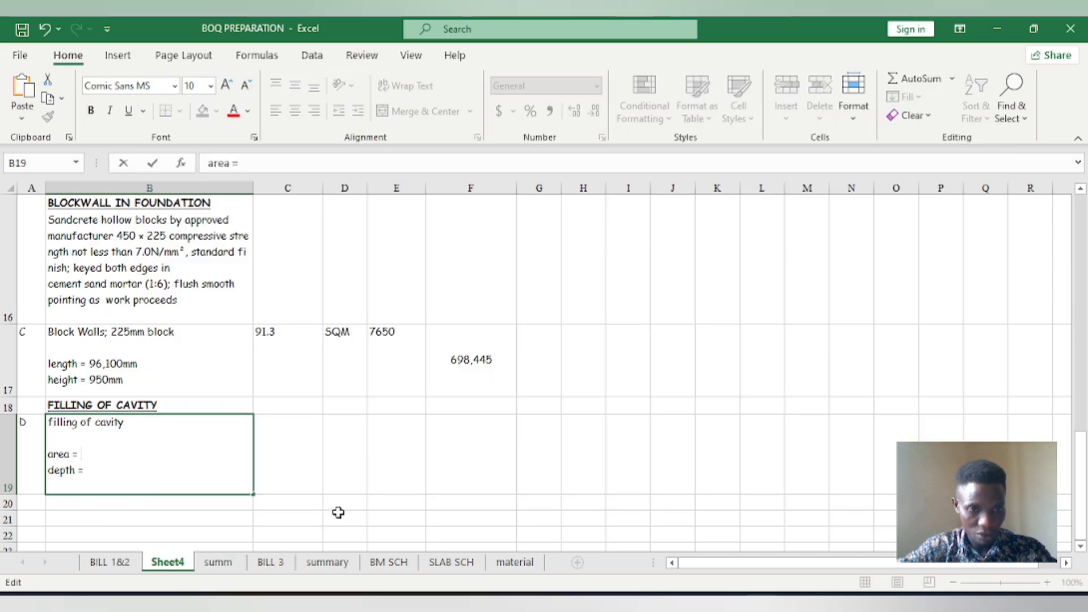
pyautogui.click(109, 475)
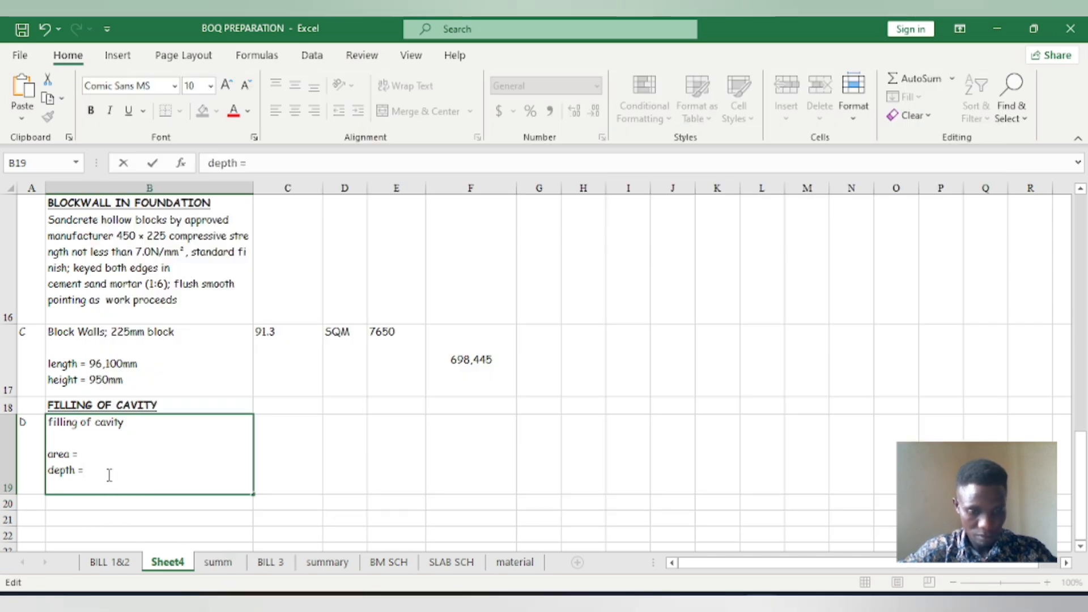
pyautogui.write('500')
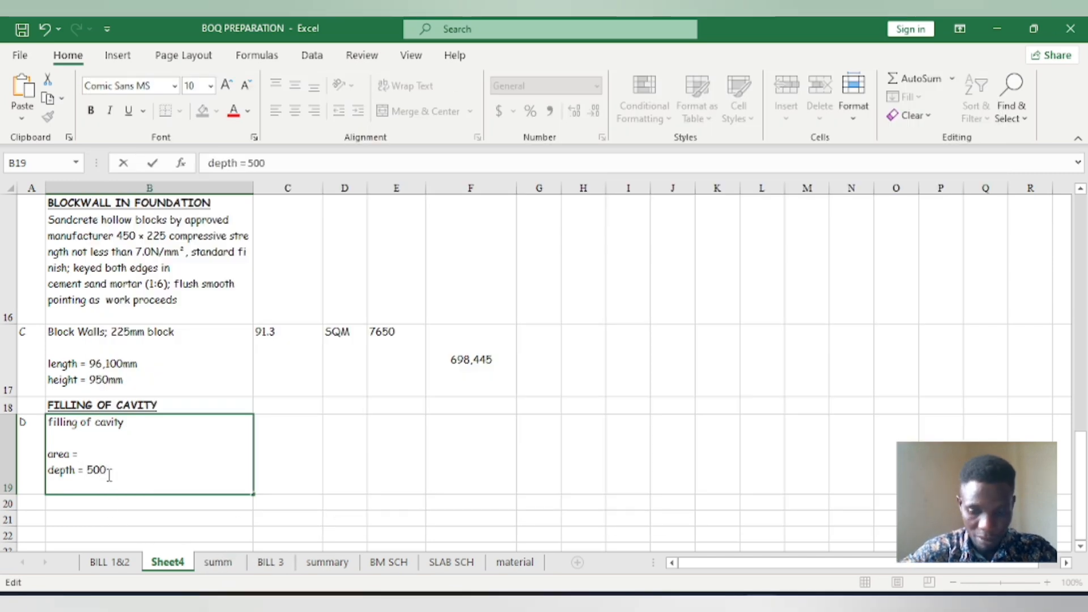
pyautogui.write('mm')
# Check the Filling of cavity item in BILL 1&2 for the area and complete the area line in Sheet4 cell B19 with 127sqm.
pyautogui.click(117, 562)
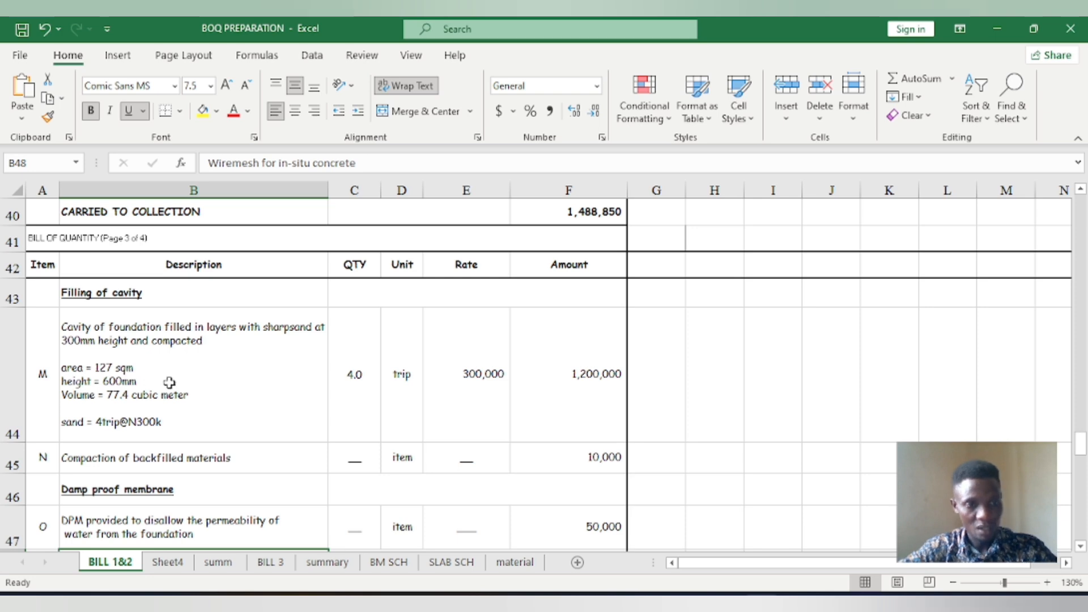
pyautogui.click(148, 603)
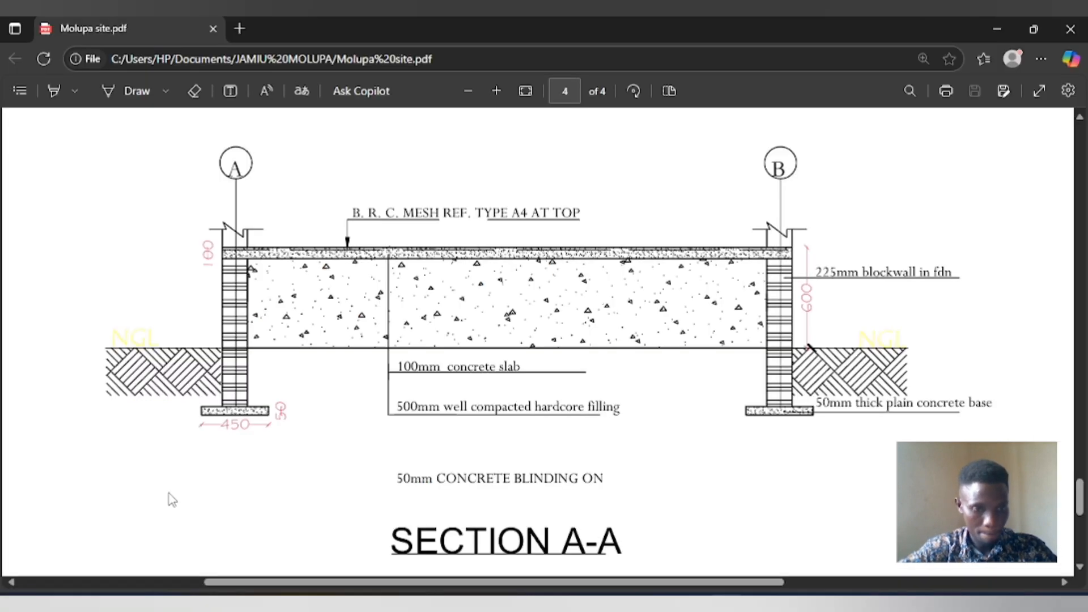
pyautogui.click(259, 602)
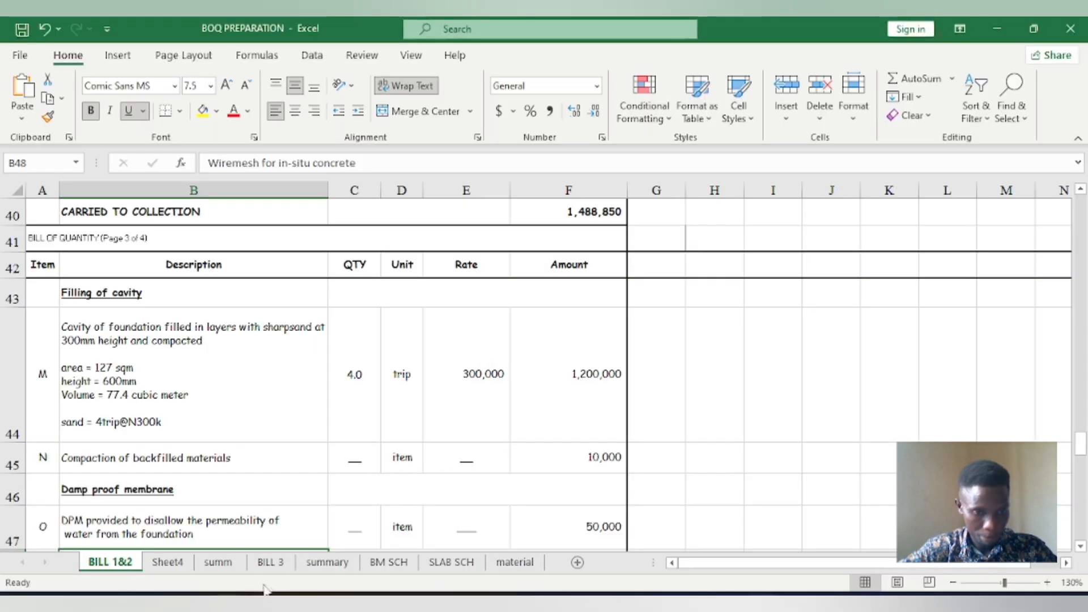
pyautogui.click(165, 562)
pyautogui.doubleClick(90, 454)
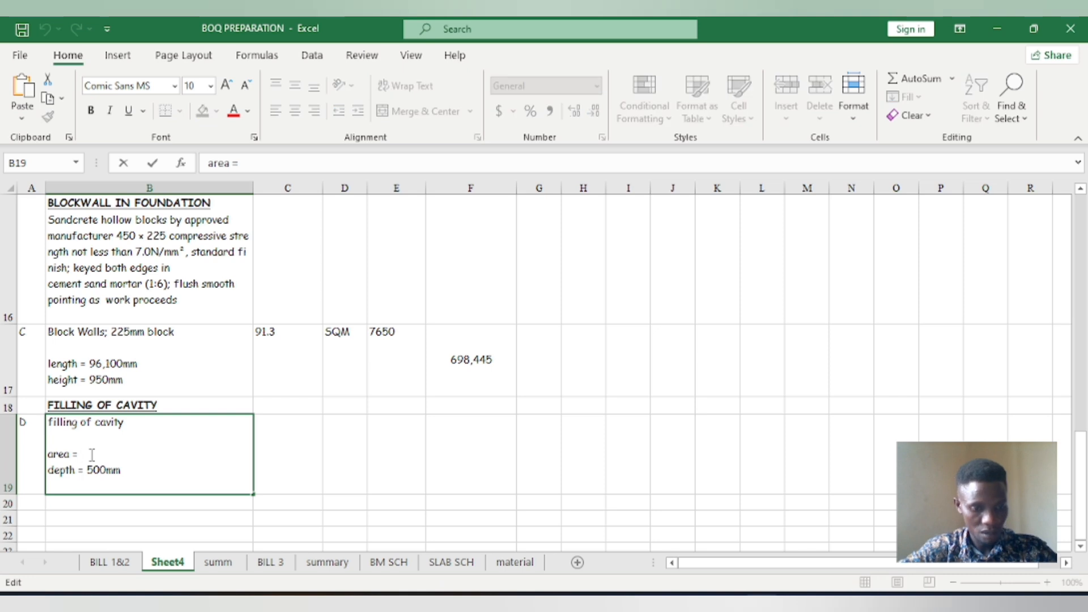
pyautogui.write('2')
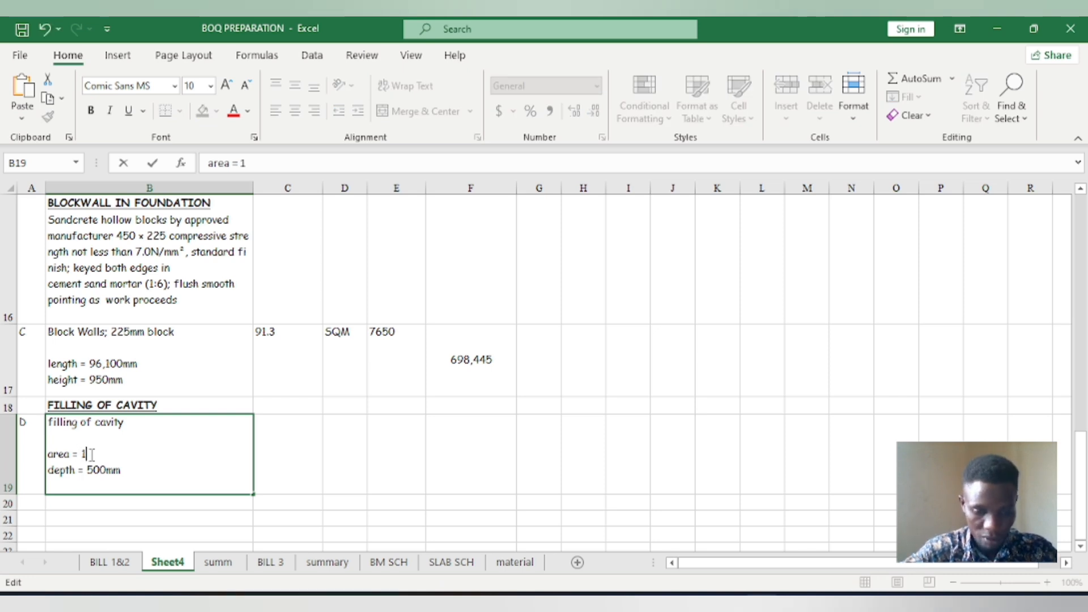
pyautogui.write('27')
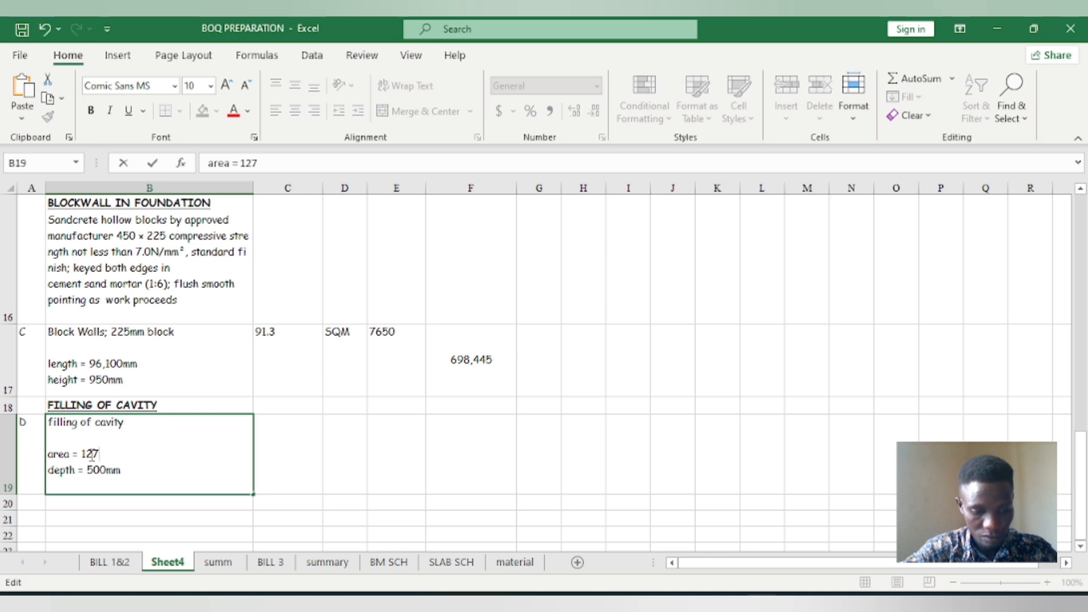
pyautogui.write('sqm')
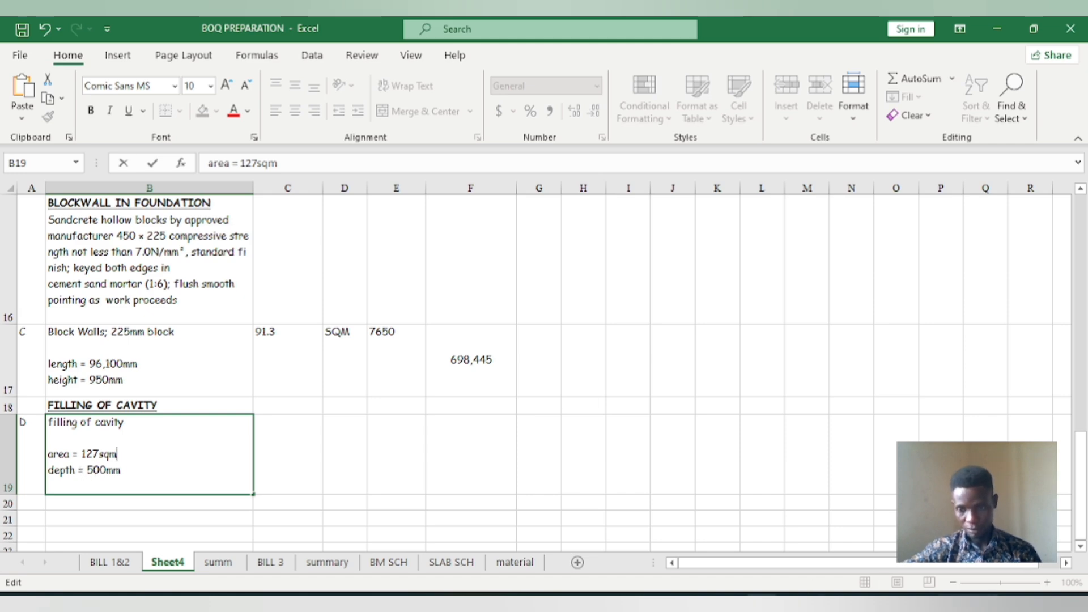
# Calculate the cavity filling volume as 127 × 0.5 in Calculator.
pyautogui.click(830, 603)
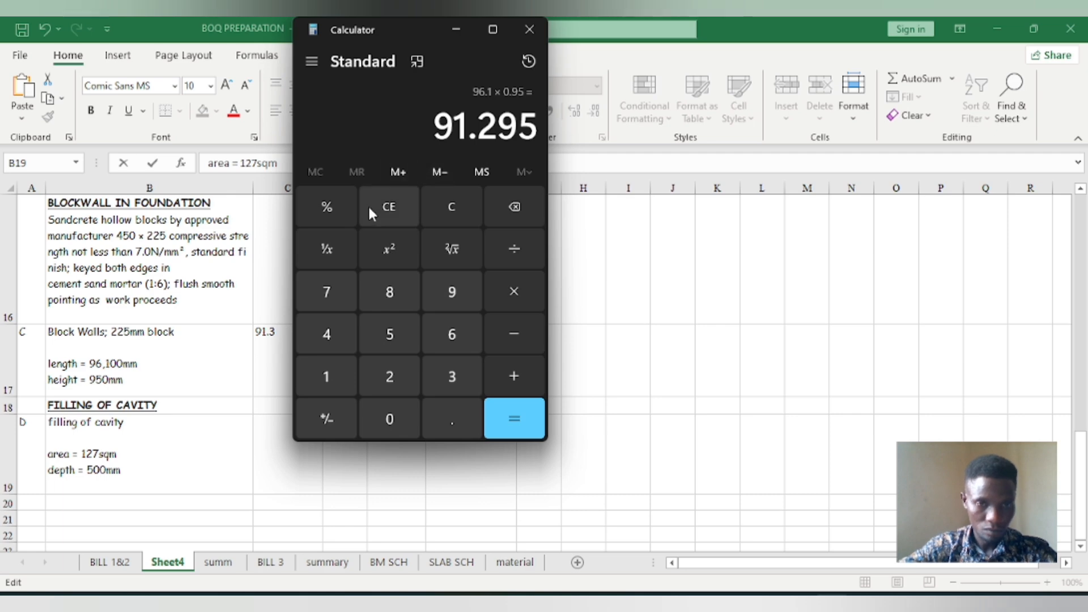
pyautogui.click(392, 206)
pyautogui.write('127')
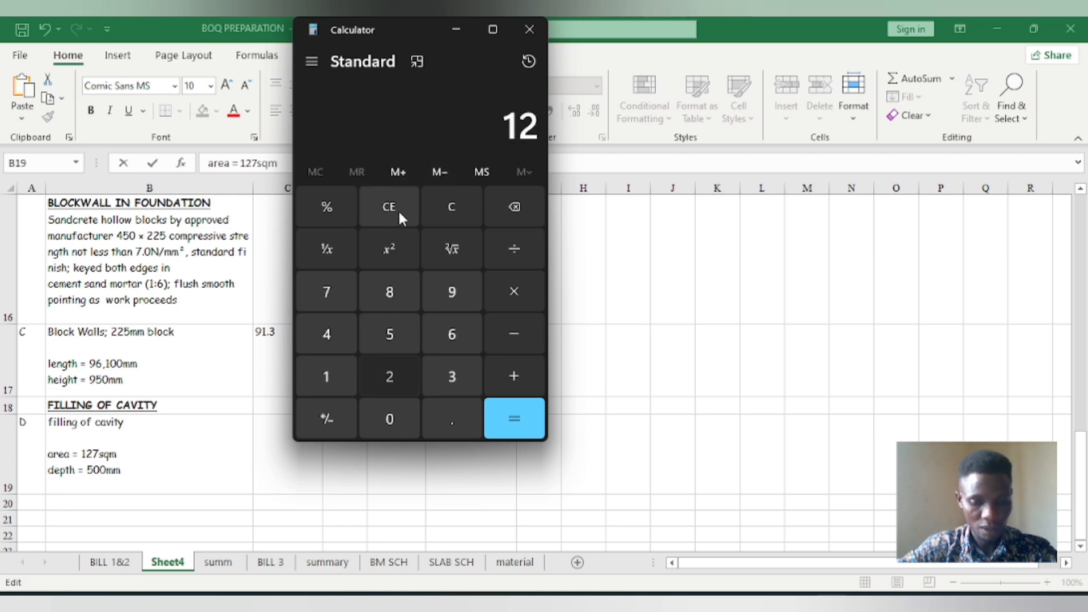
pyautogui.click(525, 298)
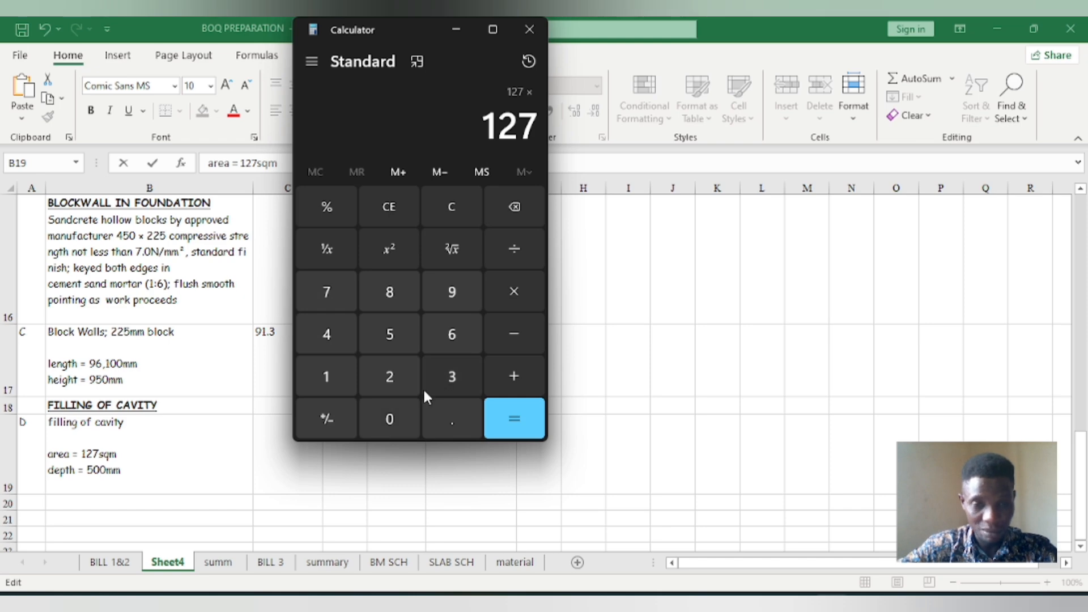
pyautogui.click(396, 417)
pyautogui.click(439, 419)
pyautogui.click(397, 327)
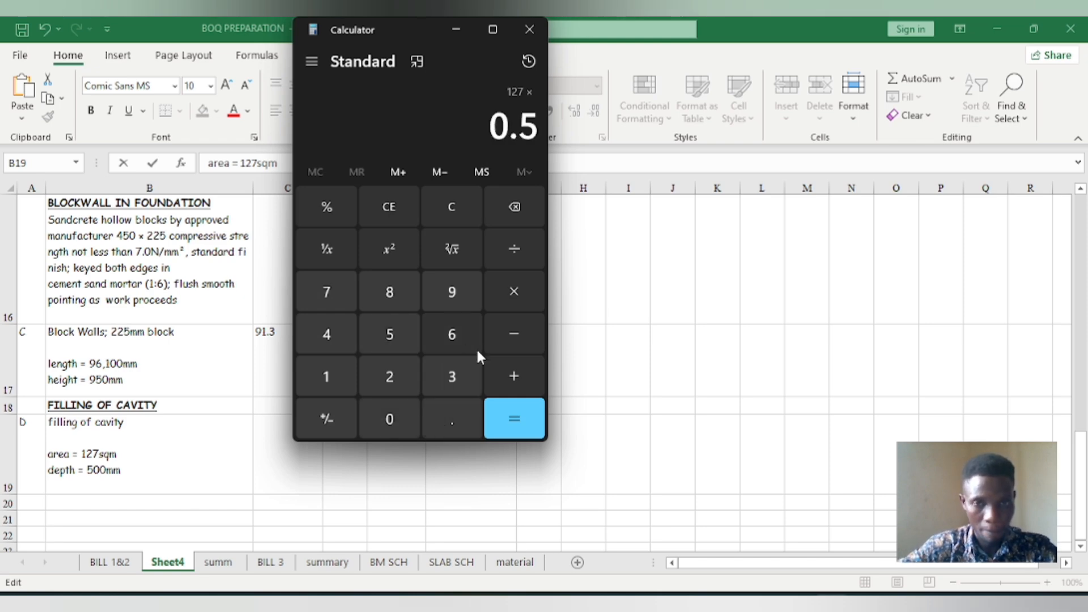
pyautogui.click(506, 423)
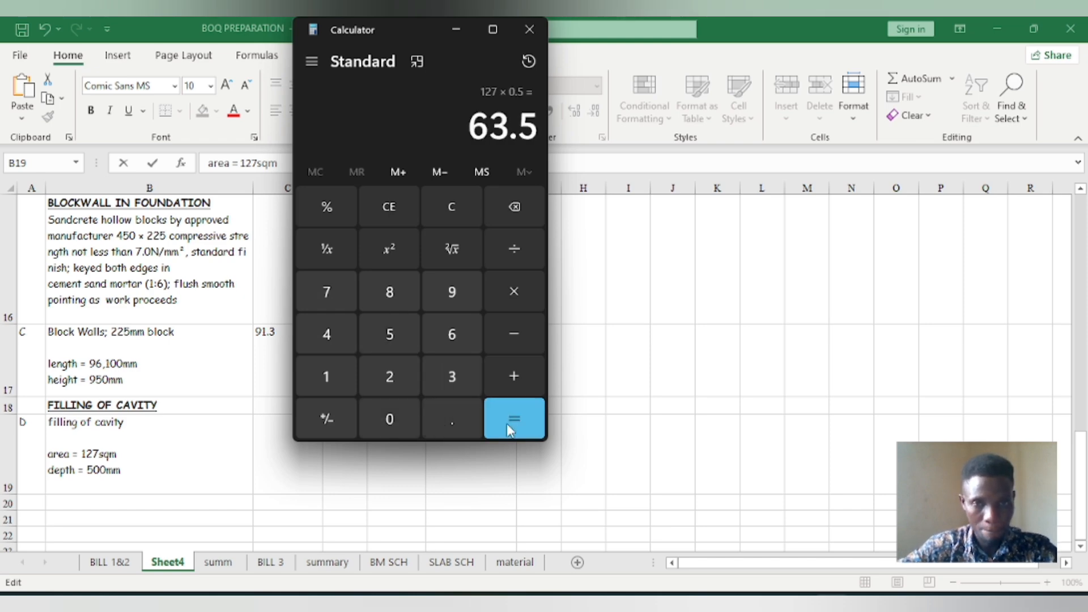
# Put Calculator away and enter the quantity 63.5 for the filling of cavity item in cell C19.
pyautogui.click(460, 29)
pyautogui.click(299, 434)
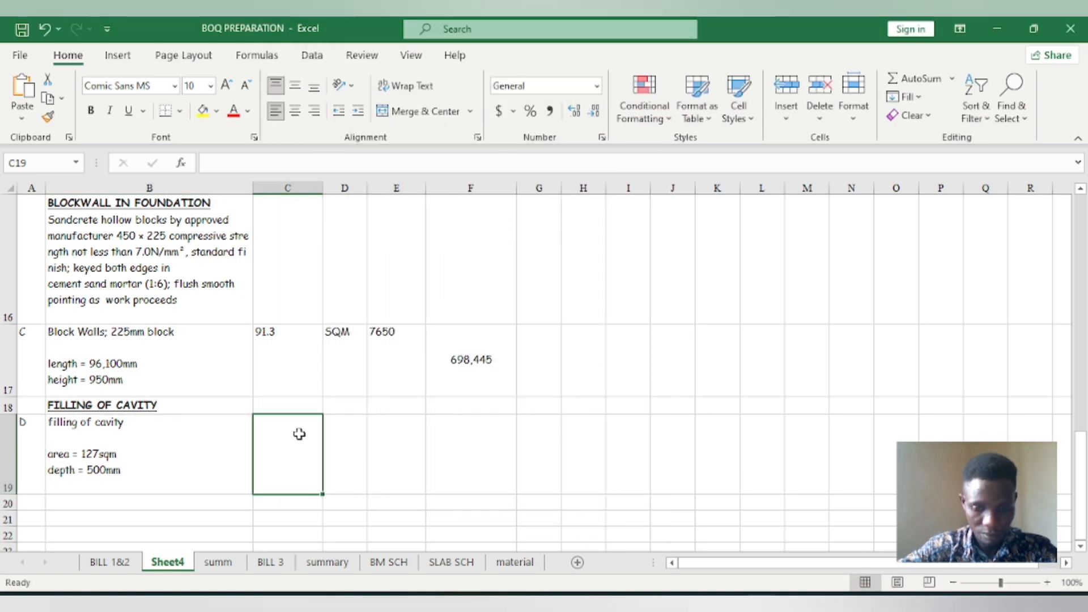
pyautogui.write('63.5')
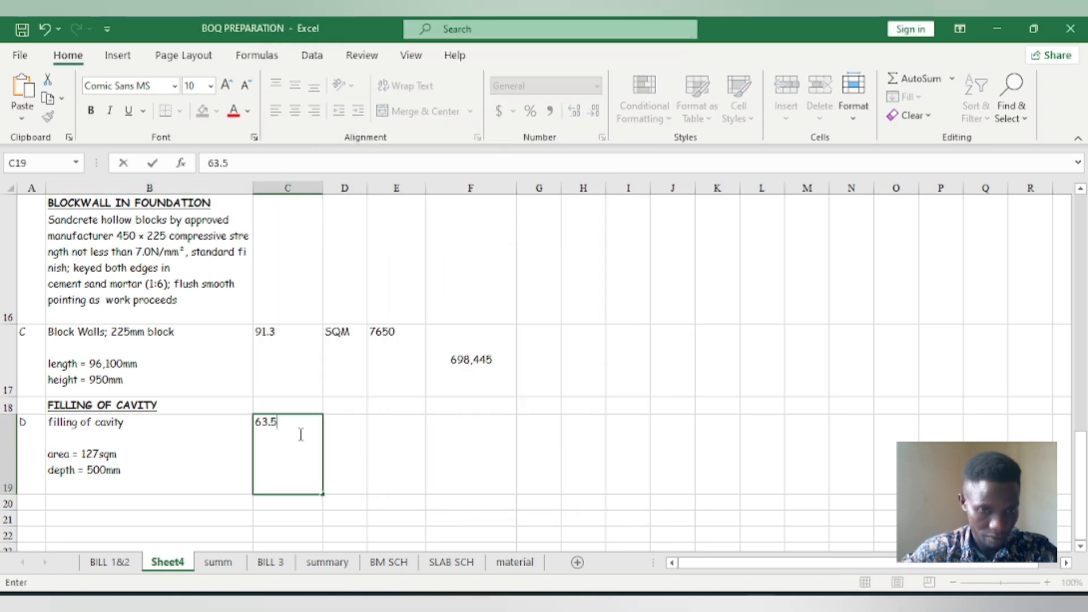
# Copy the m³ unit from cell D15 into D19 for the filling of cavity item.
pyautogui.click(349, 459)
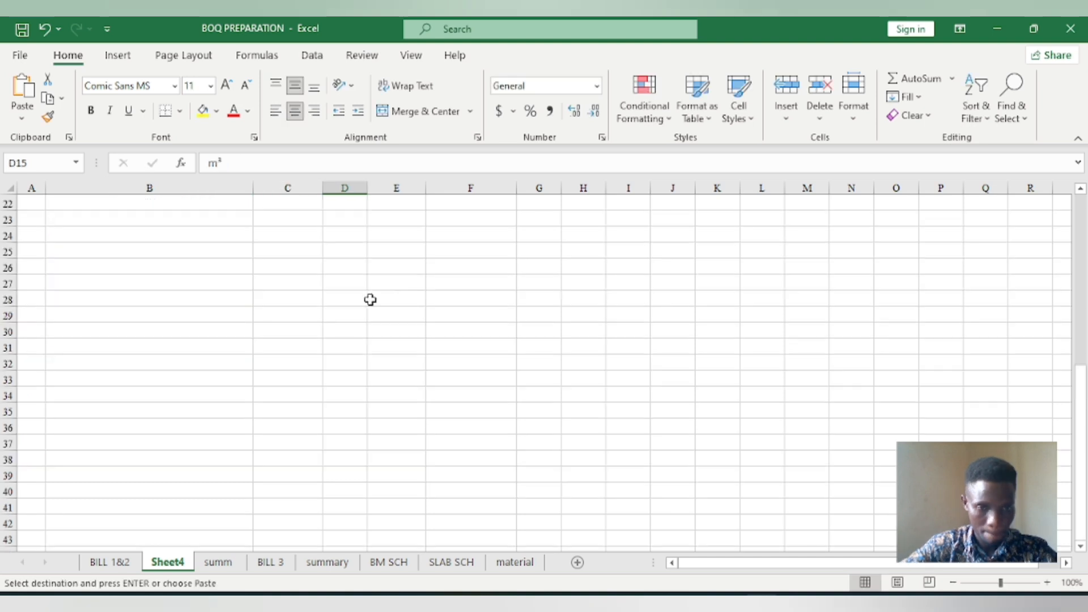
pyautogui.scroll(2, 345, 259)
pyautogui.scroll(1, 345, 259)
pyautogui.click(347, 436)
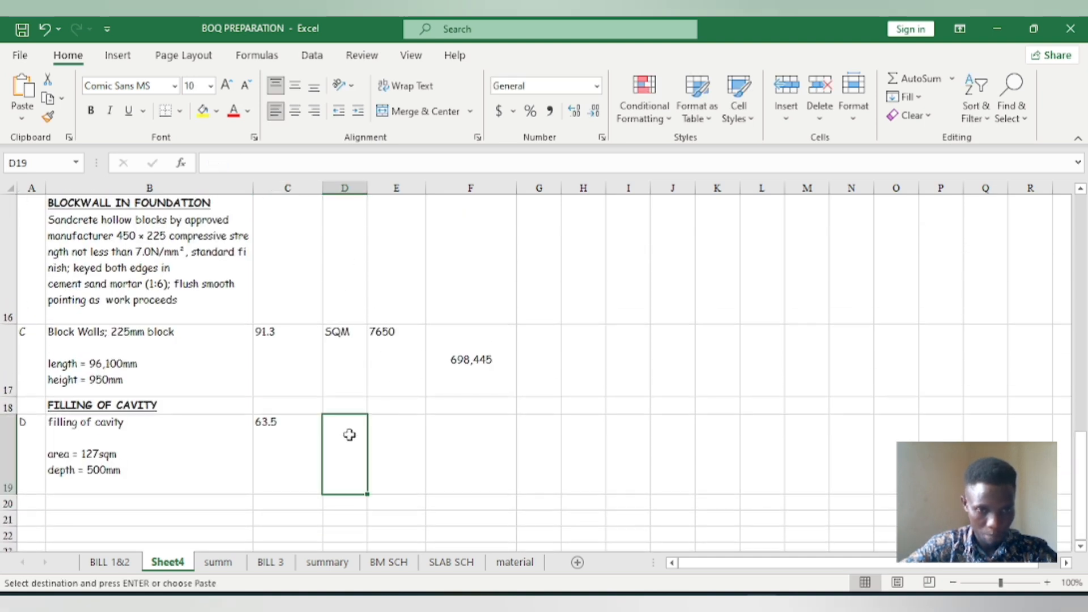
pyautogui.rightClick(352, 425)
pyautogui.click(389, 245)
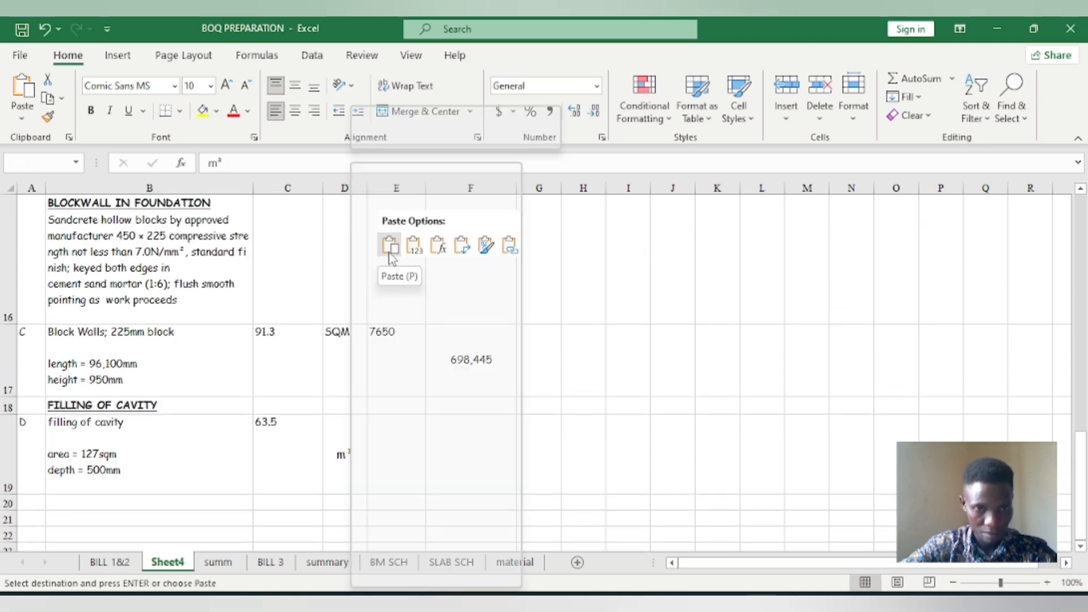
# Switch to Calculator and start a multiplication with the 63.5 cavity filling volume.
pyautogui.click(404, 473)
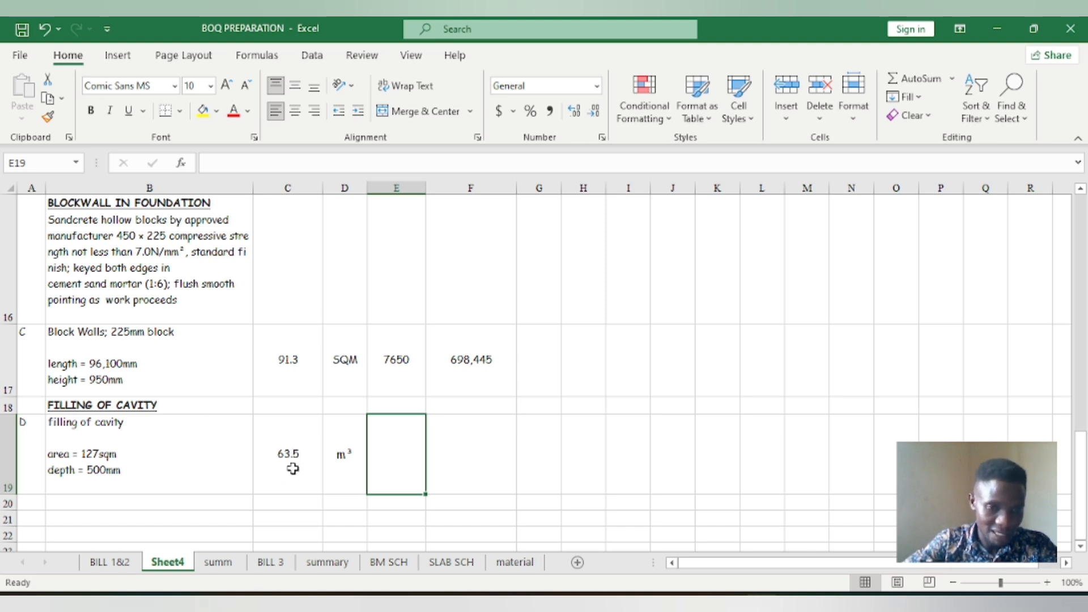
pyautogui.click(729, 593)
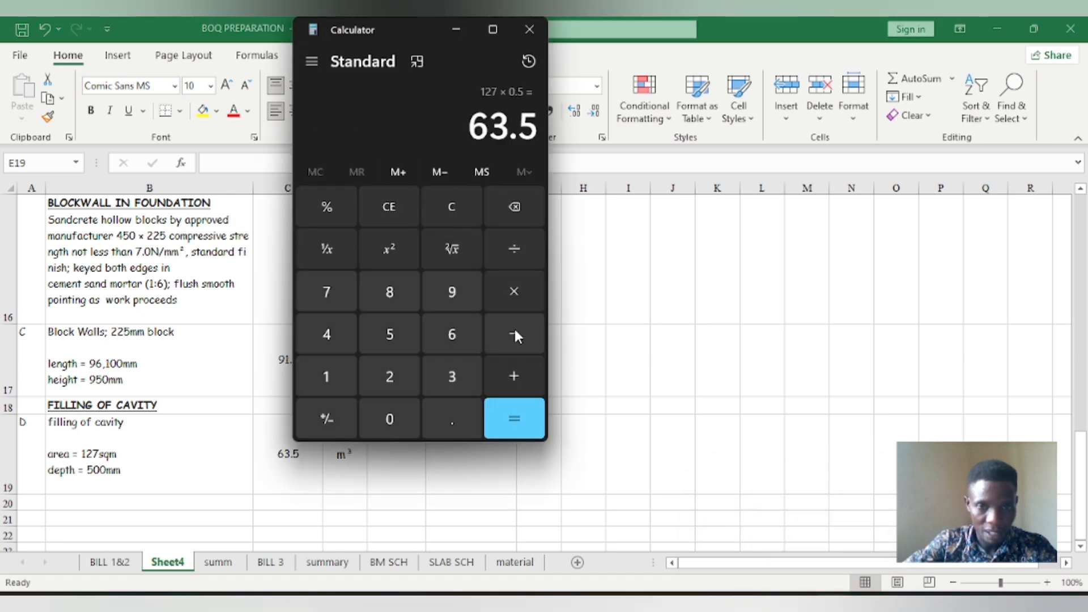
pyautogui.click(515, 292)
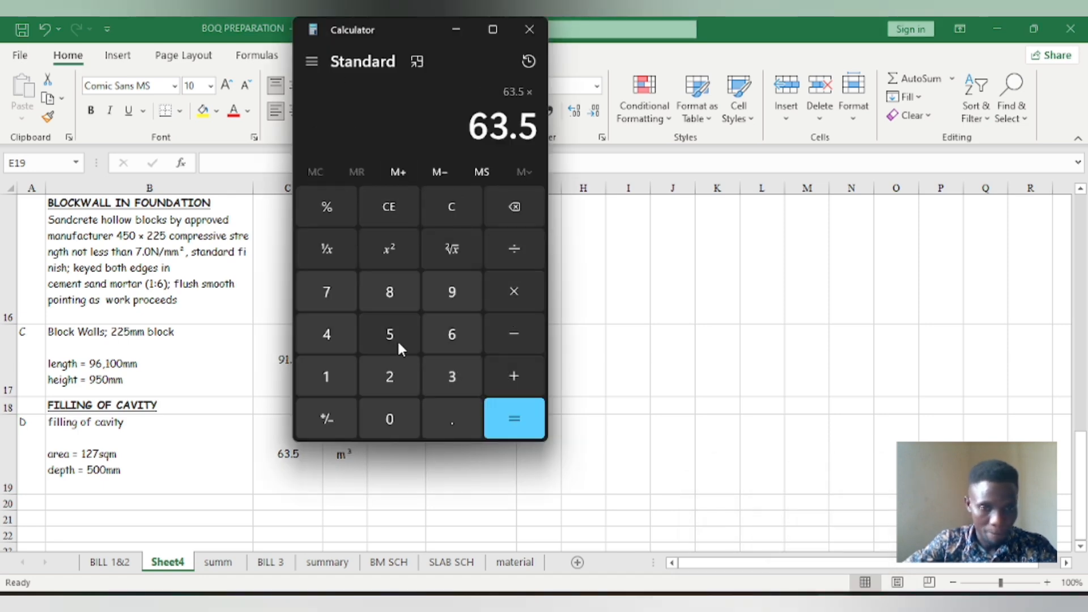
pyautogui.click(450, 338)
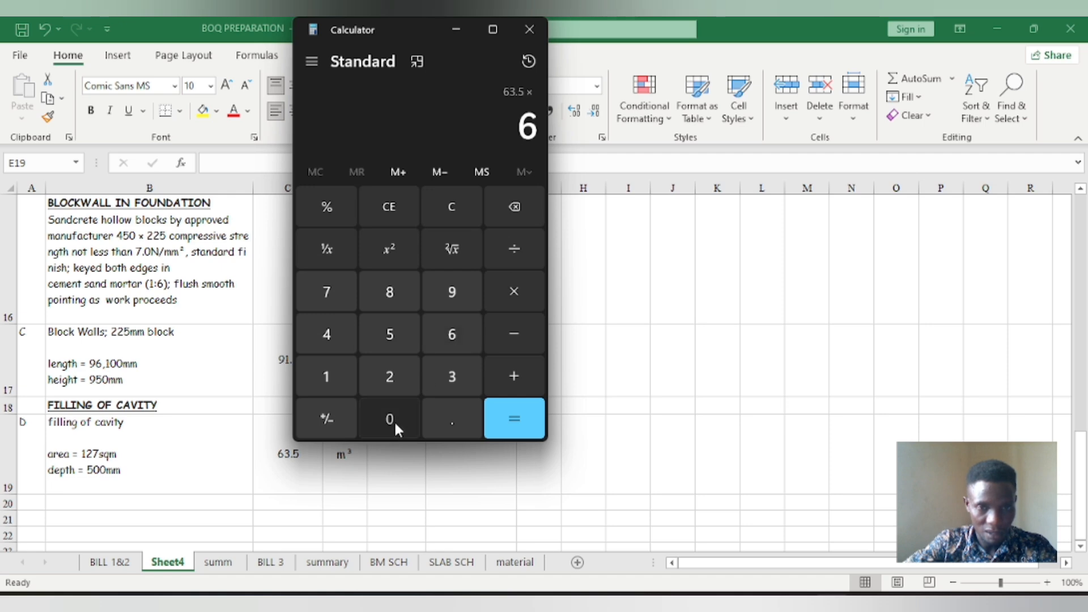
pyautogui.click(391, 419)
pyautogui.click(391, 419)
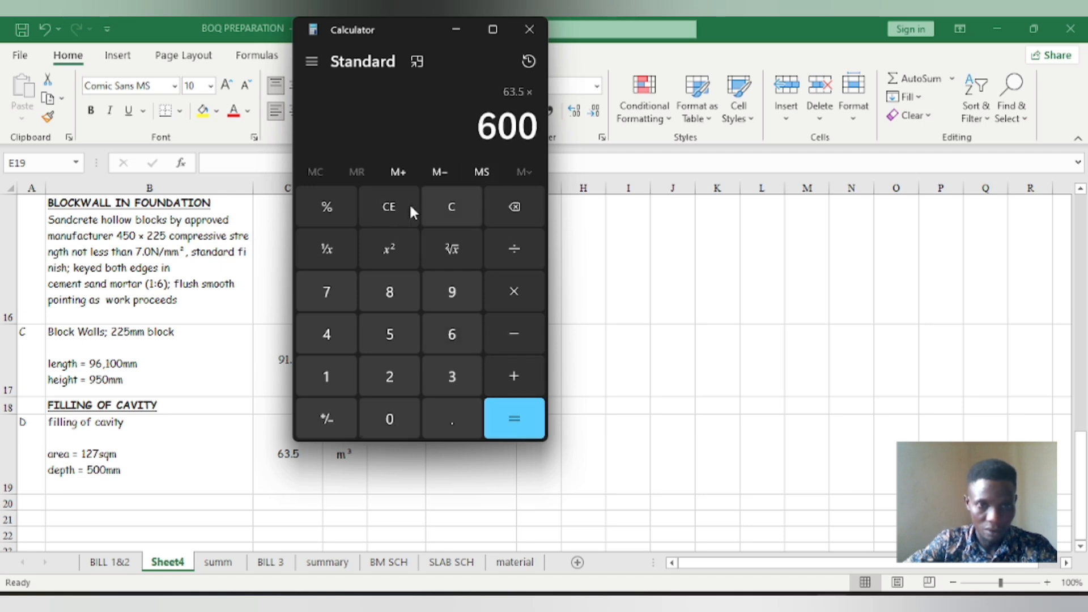
pyautogui.click(388, 208)
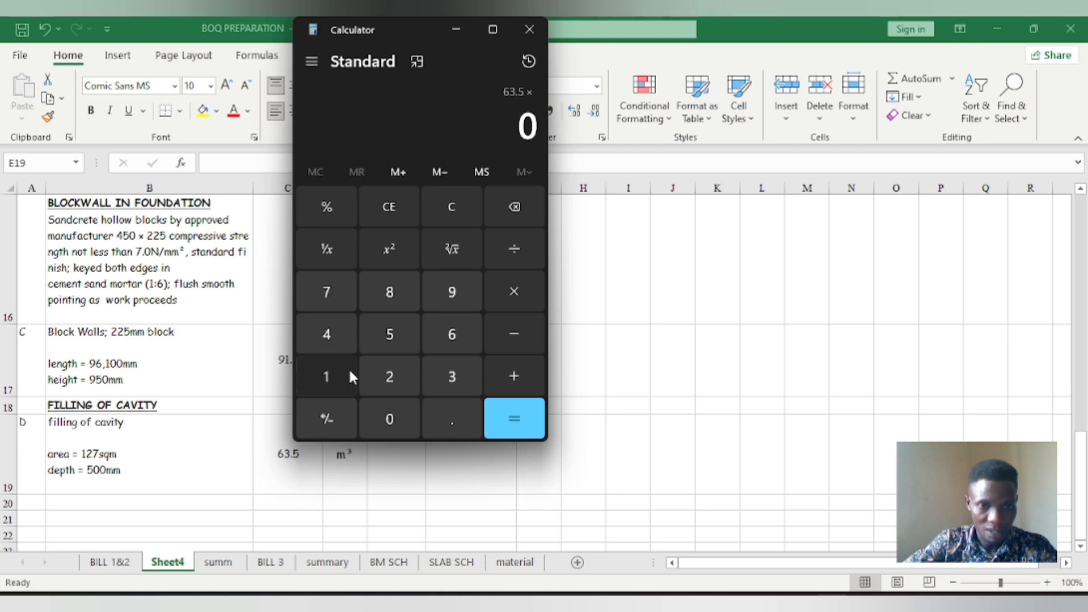
pyautogui.click(452, 334)
pyautogui.doubleClick(389, 417)
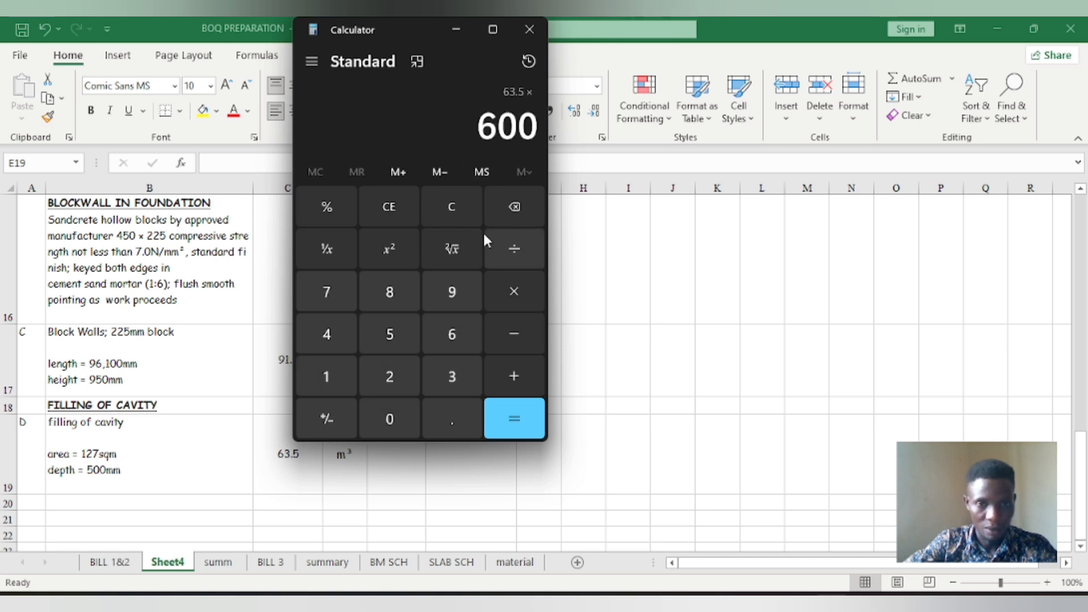
pyautogui.click(378, 206)
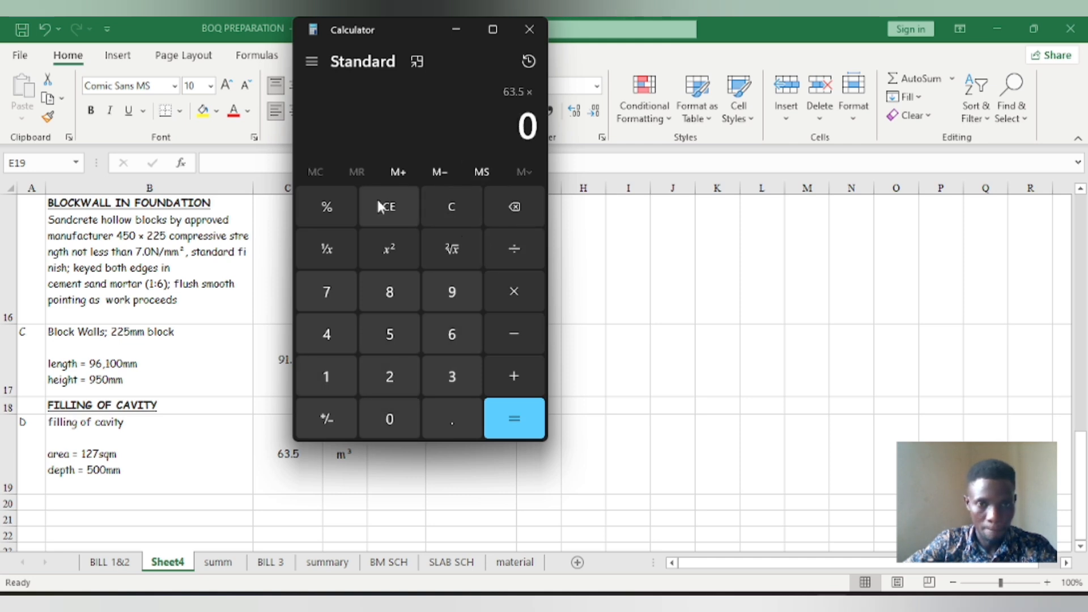
# Complete the multiplication of 63.5 by 1,600 and divide the product by 1,000 to convert the cavity filling volume to tons.
pyautogui.click(322, 379)
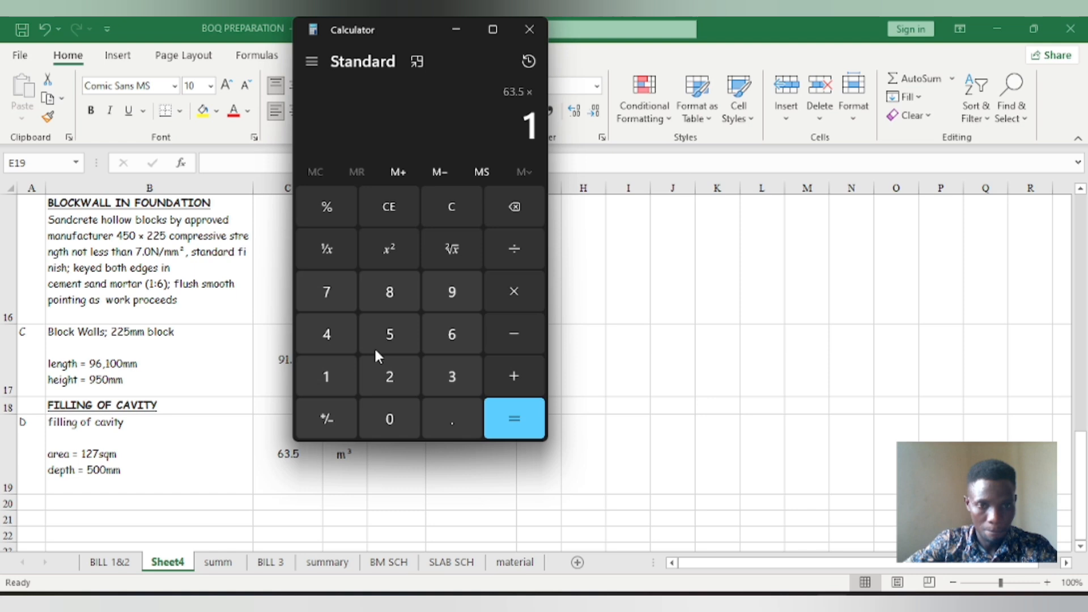
pyautogui.click(451, 333)
pyautogui.click(395, 418)
pyautogui.click(395, 418)
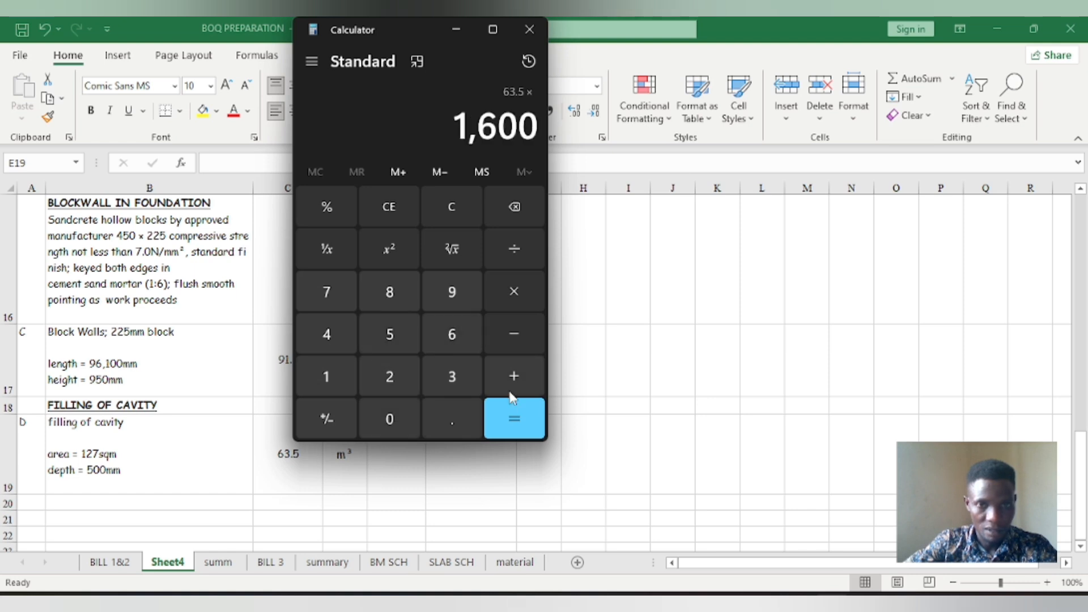
pyautogui.click(495, 419)
pyautogui.click(501, 262)
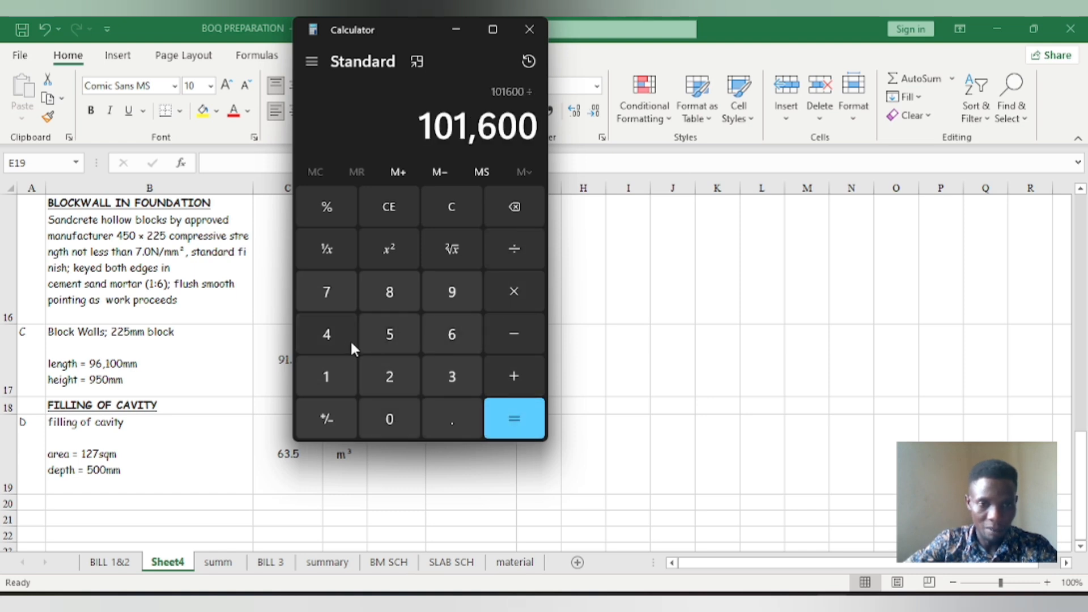
pyautogui.click(338, 374)
pyautogui.click(393, 409)
pyautogui.click(393, 409)
pyautogui.click(393, 409)
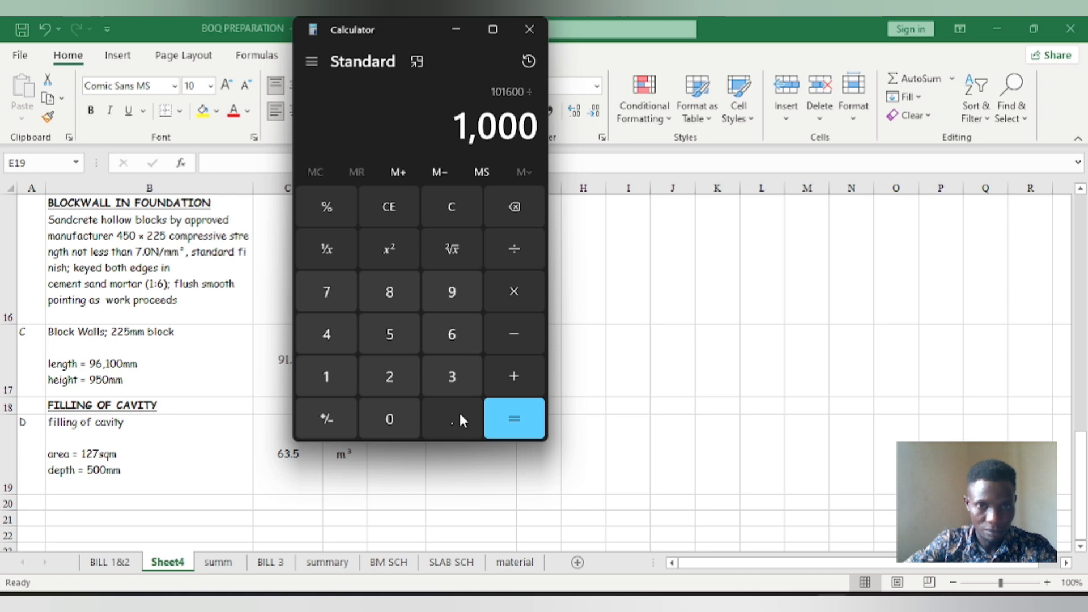
pyautogui.click(493, 419)
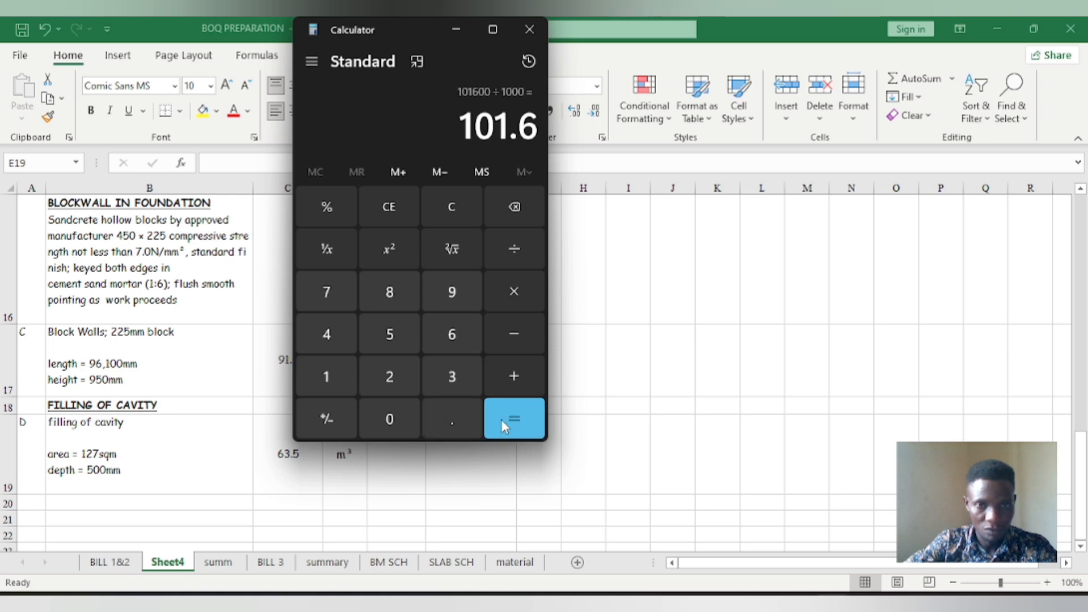
# Put Calculator away and change the filling of cavity quantity in cell C19 to 101.6.
pyautogui.click(457, 29)
pyautogui.doubleClick(294, 454)
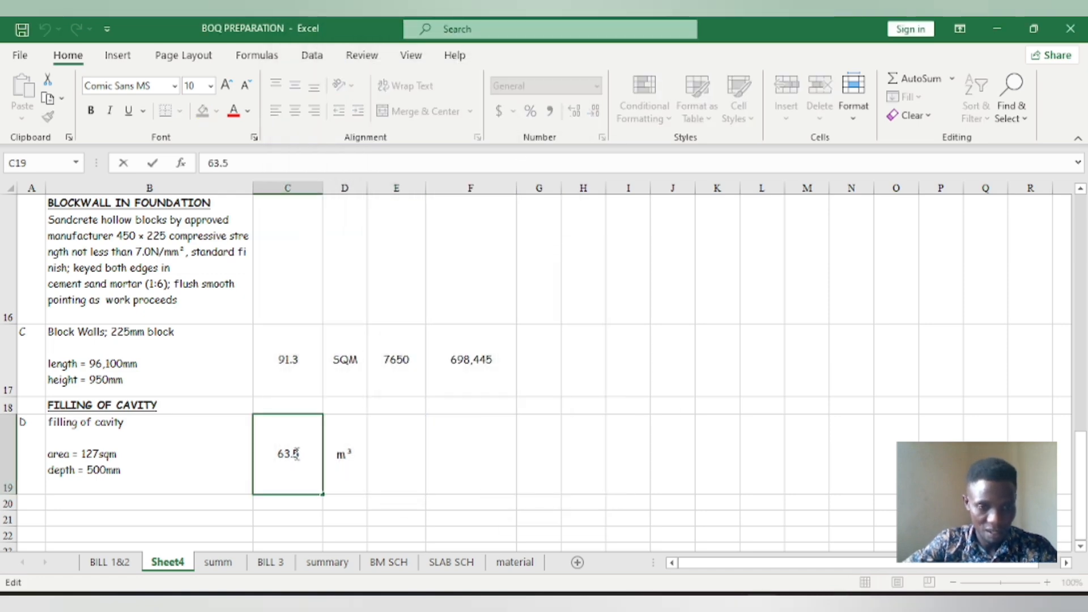
pyautogui.doubleClick(291, 453)
pyautogui.write('101.')
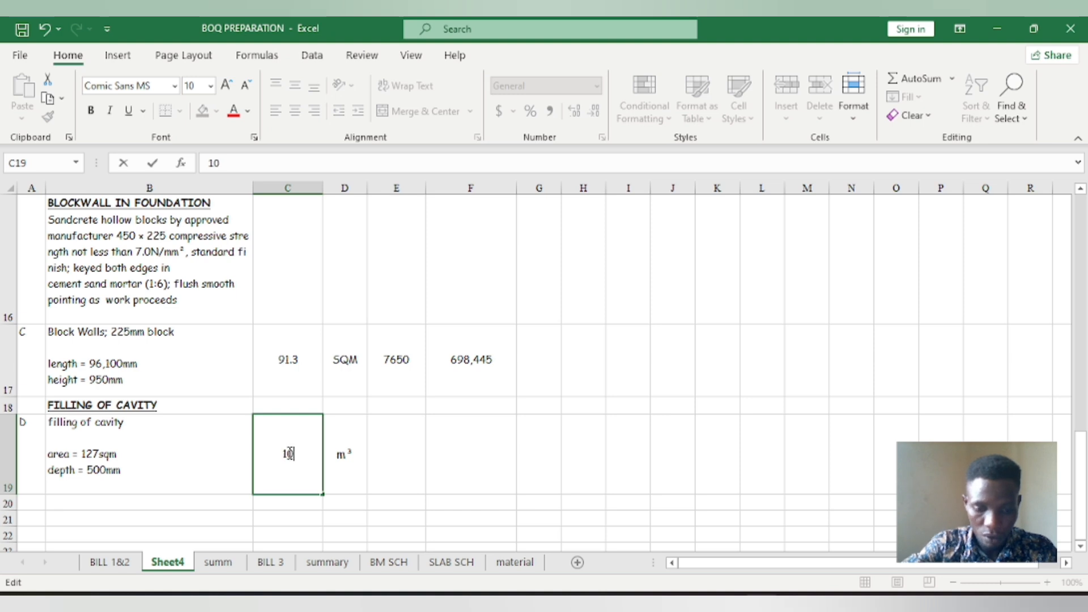
pyautogui.write('6')
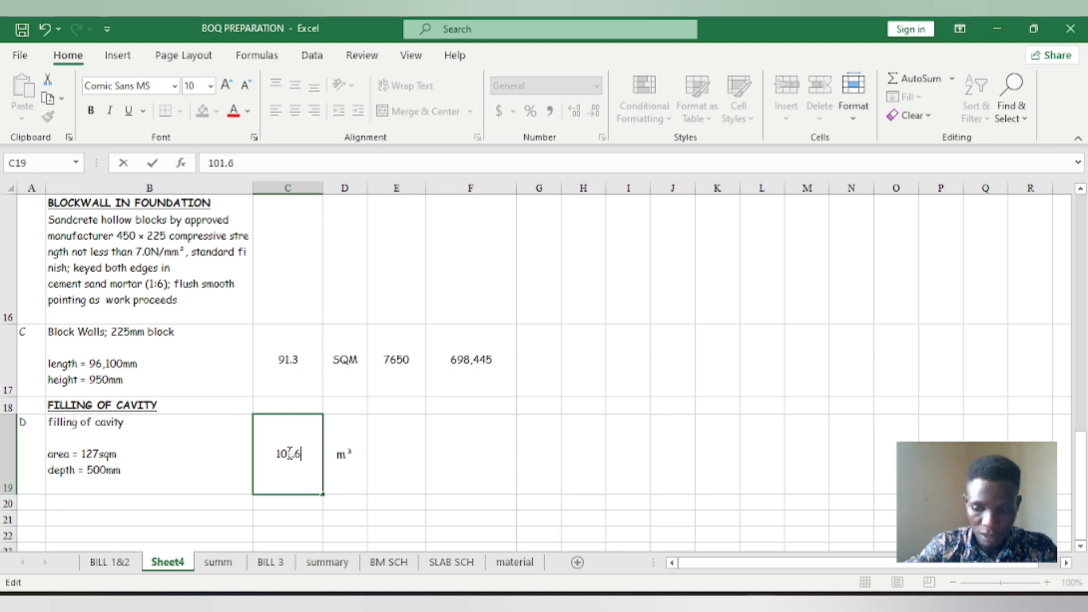
# Replace the filling of cavity unit in cell D19 with ton.
pyautogui.doubleClick(358, 471)
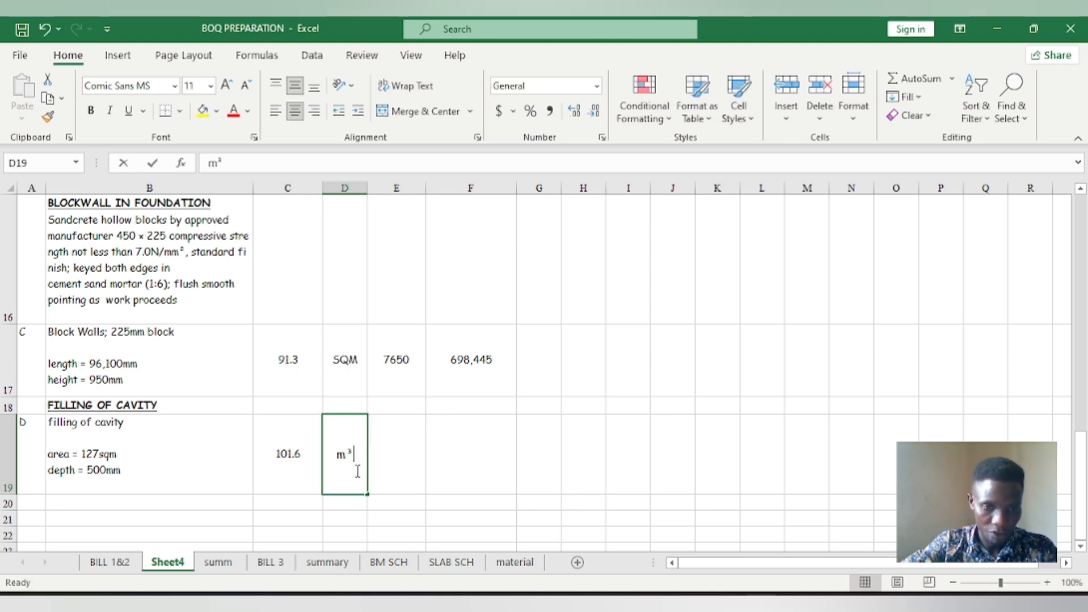
pyautogui.press('BackSpace')
pyautogui.press('BackSpace')
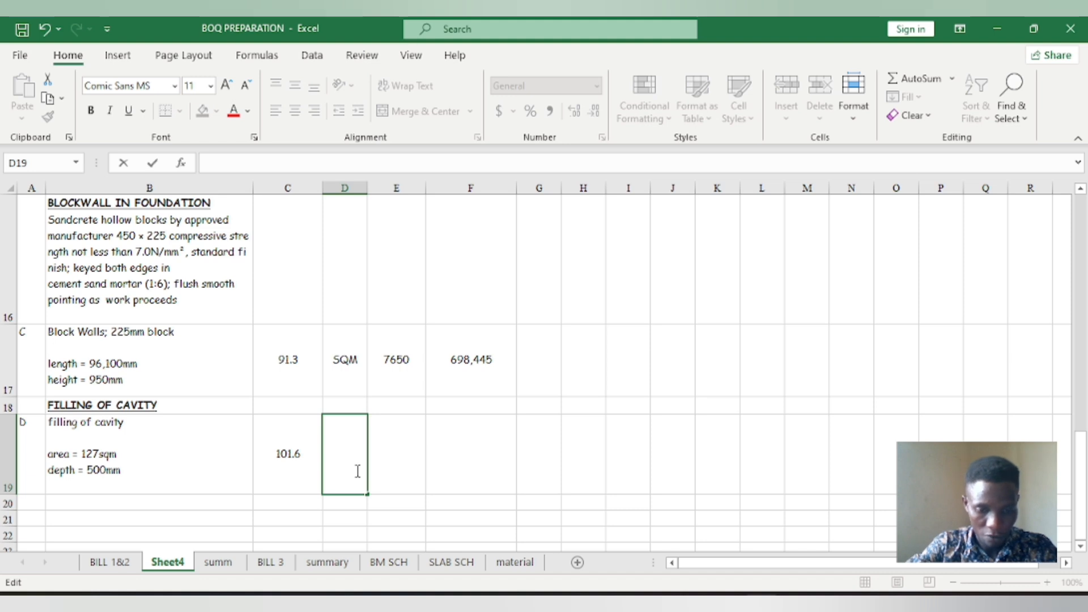
pyautogui.write('to')
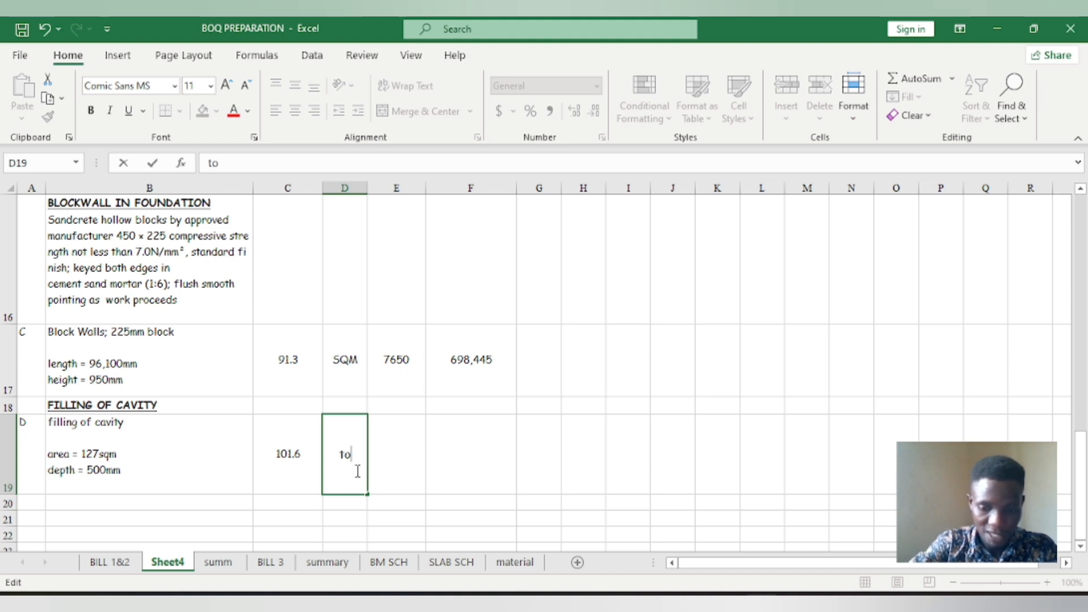
pyautogui.write('n')
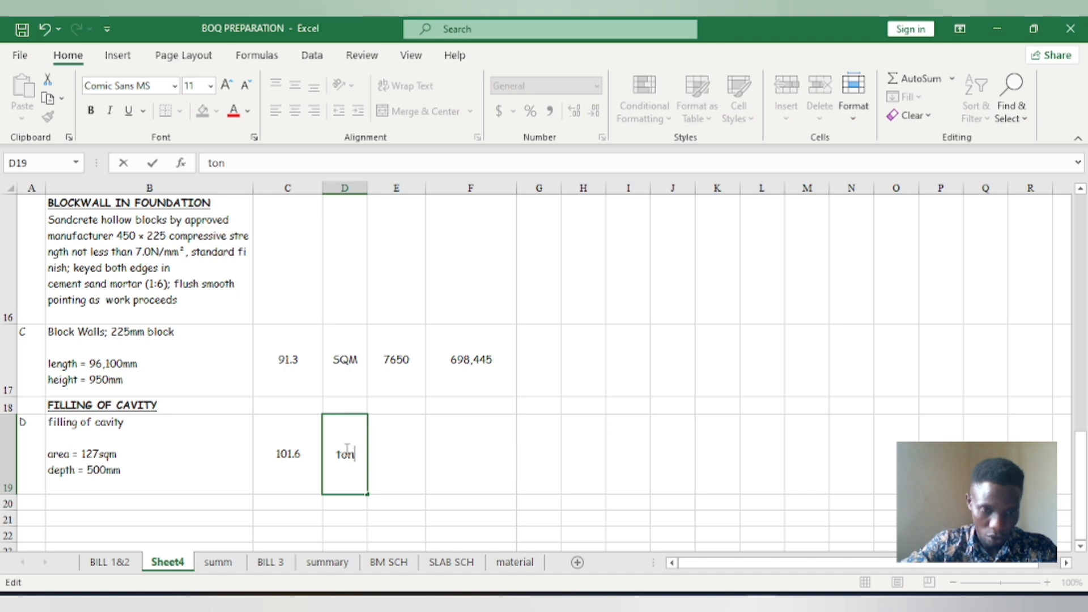
pyautogui.click(399, 461)
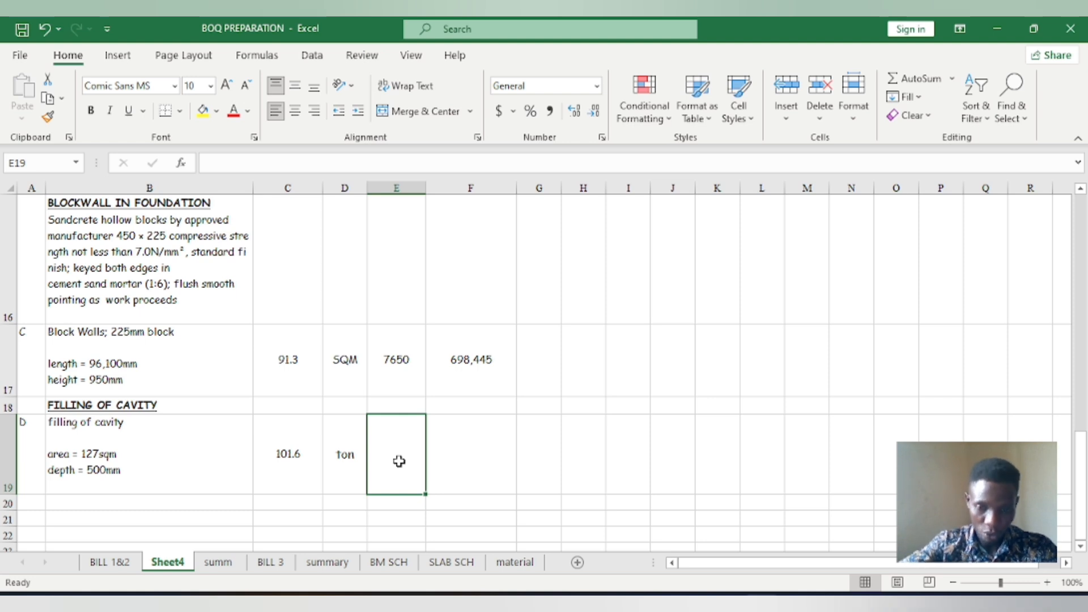
# Calculate the cavity filling rate per ton as 200000 ÷ 30 in Calculator and return to Sheet4.
pyautogui.click(793, 603)
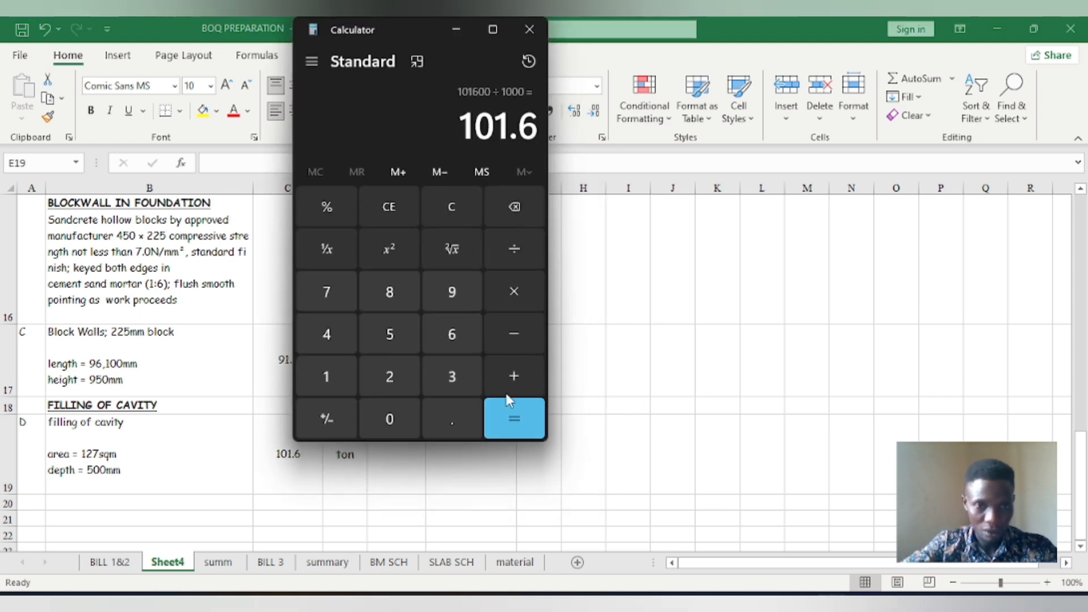
pyautogui.click(384, 206)
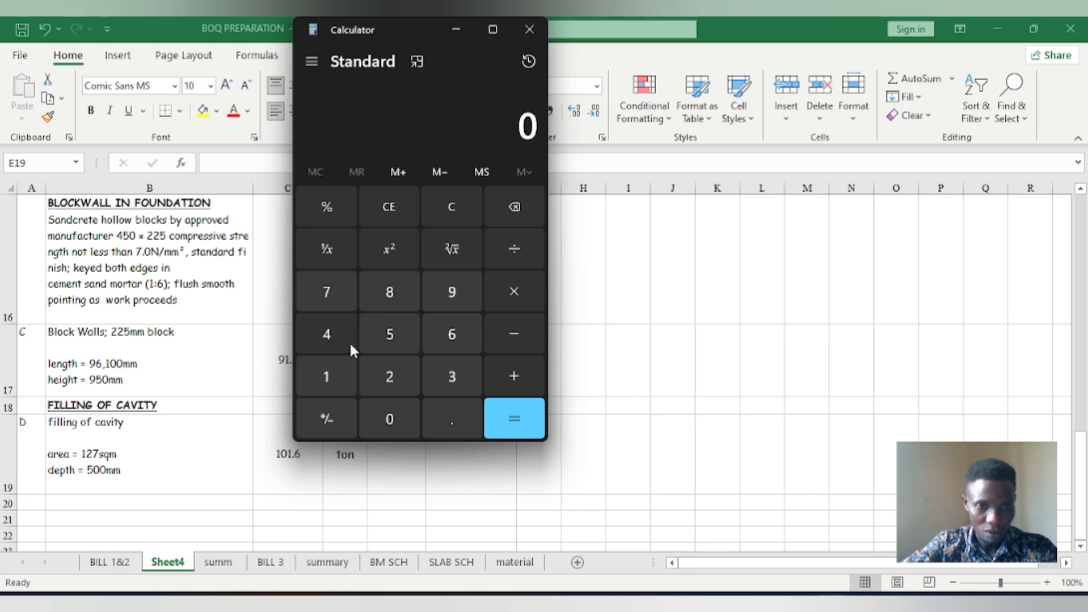
pyautogui.click(389, 369)
pyautogui.tripleClick(393, 409)
pyautogui.click(393, 409)
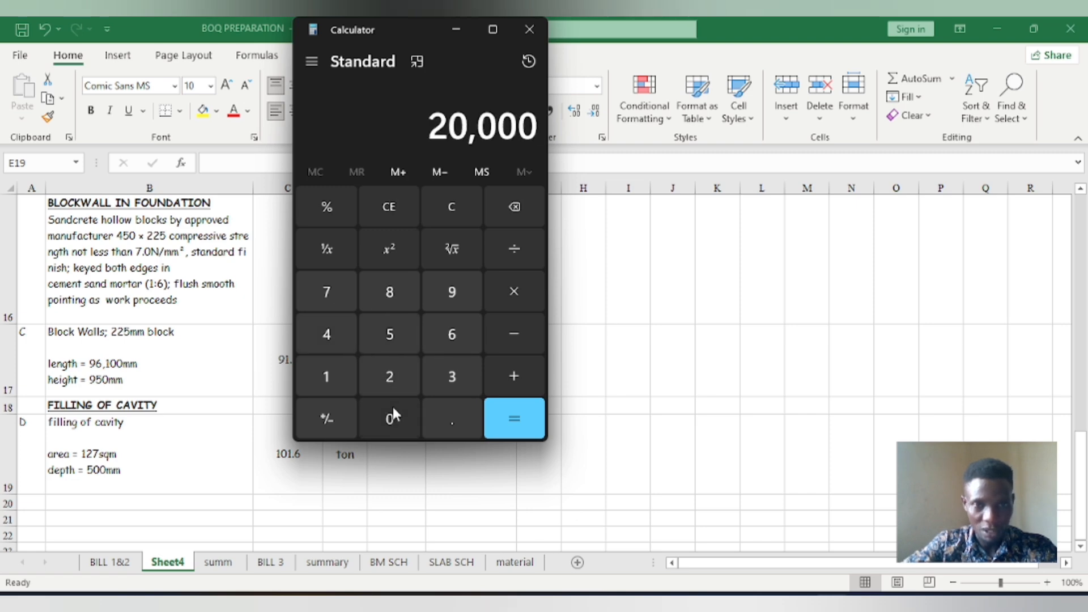
pyautogui.click(394, 409)
pyautogui.click(532, 245)
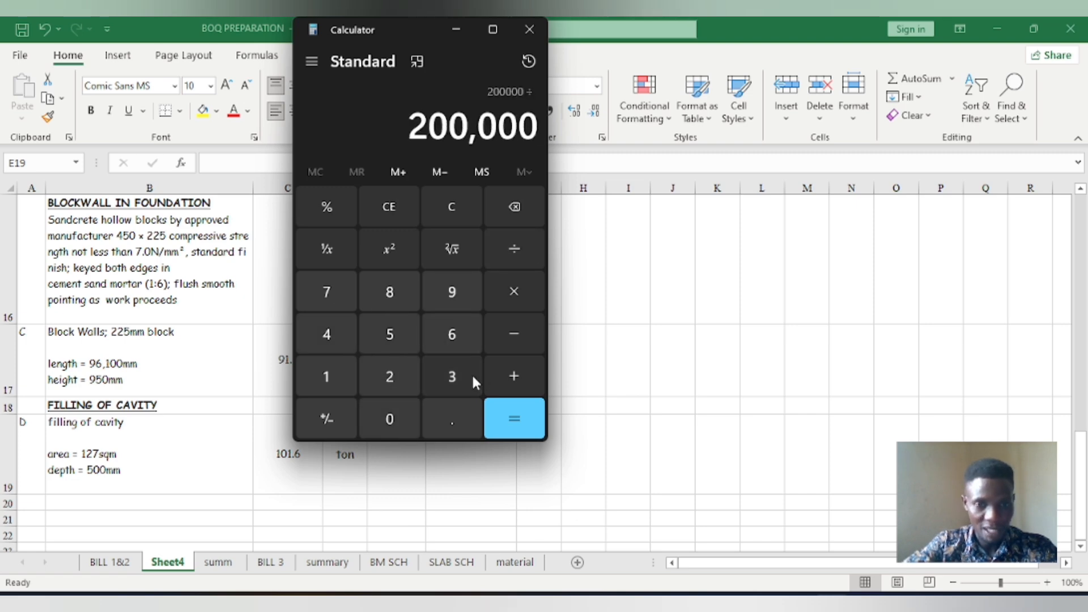
pyautogui.click(474, 378)
pyautogui.click(408, 403)
pyautogui.click(504, 422)
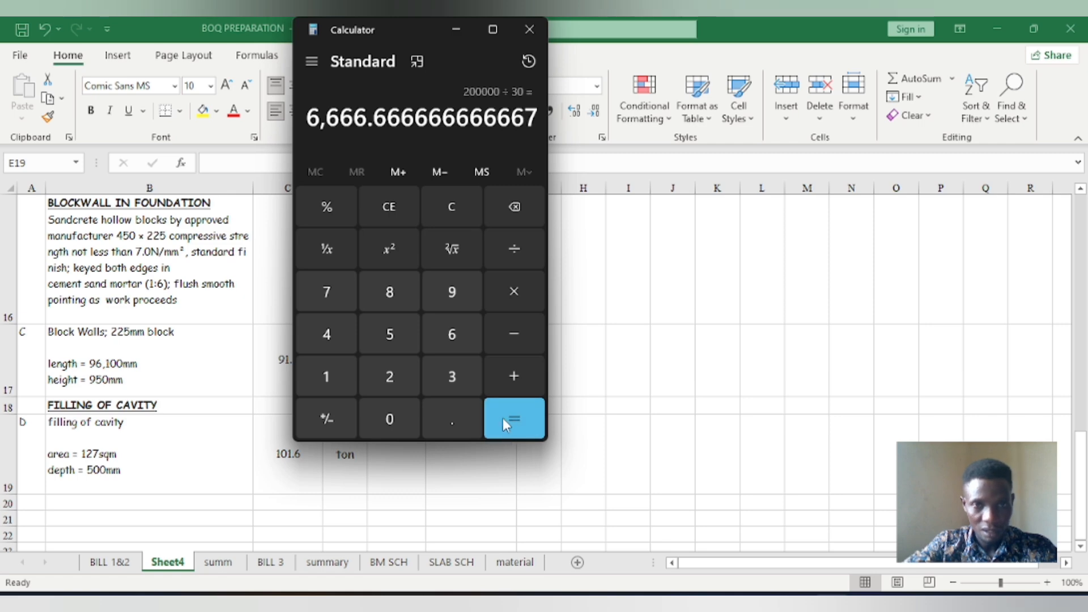
pyautogui.click(453, 27)
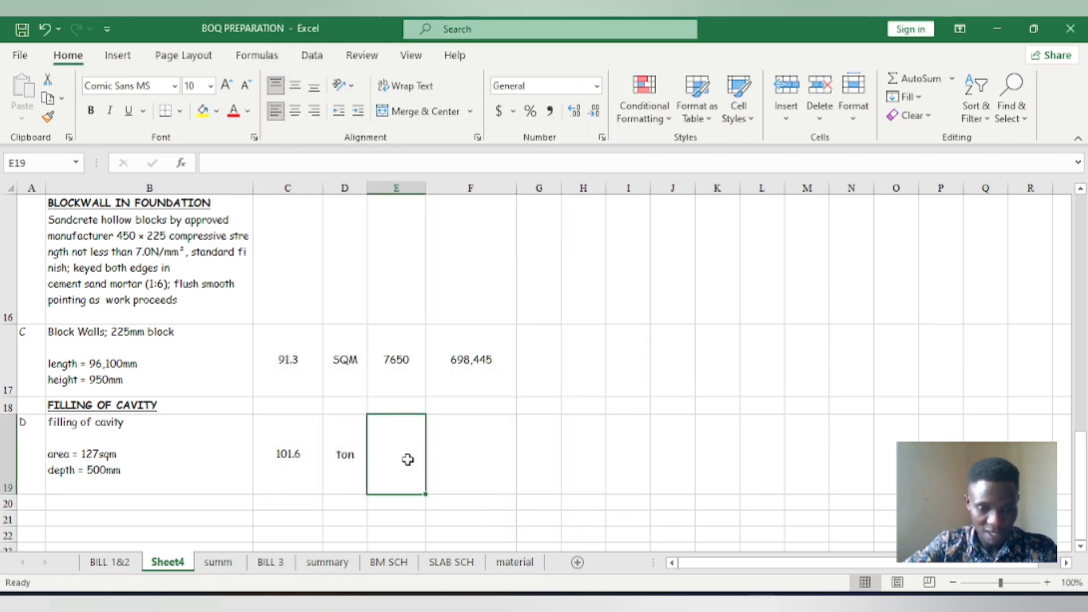
pyautogui.write('6700')
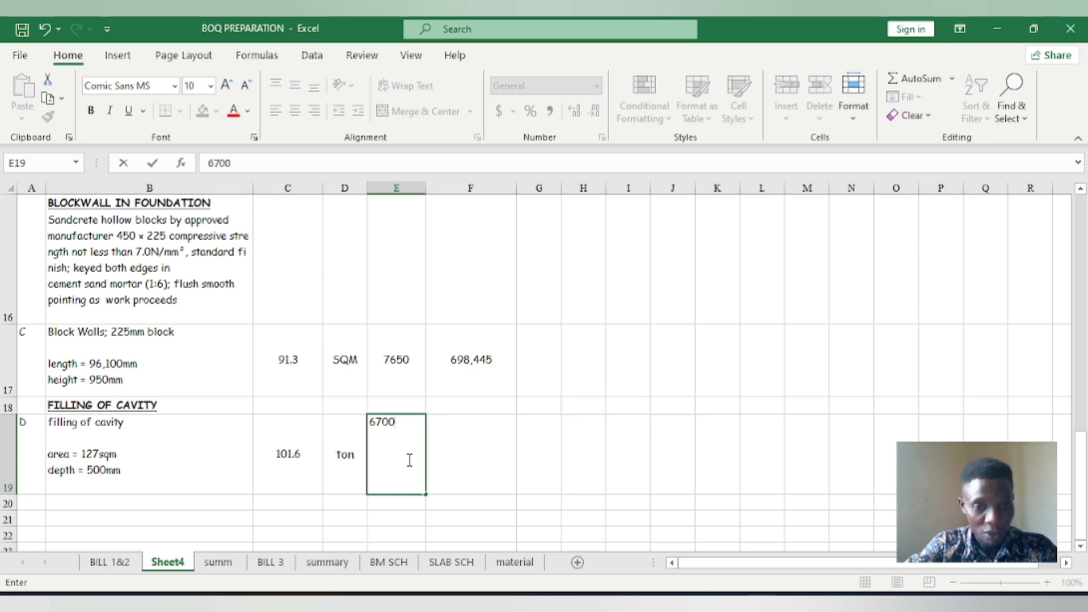
pyautogui.press('BackSpace')
pyautogui.press('BackSpace')
pyautogui.press('BackSpace')
pyautogui.press('BackSpace')
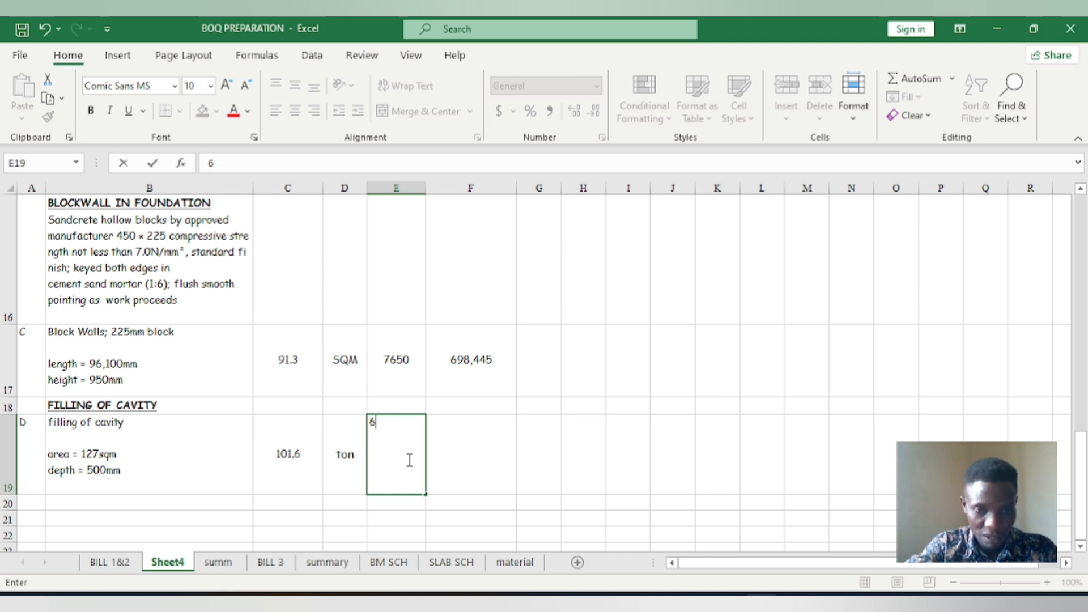
# Enter the rate 7000 for the filling of cavity item in cell E19 and center it horizontally and vertically.
pyautogui.write('700')
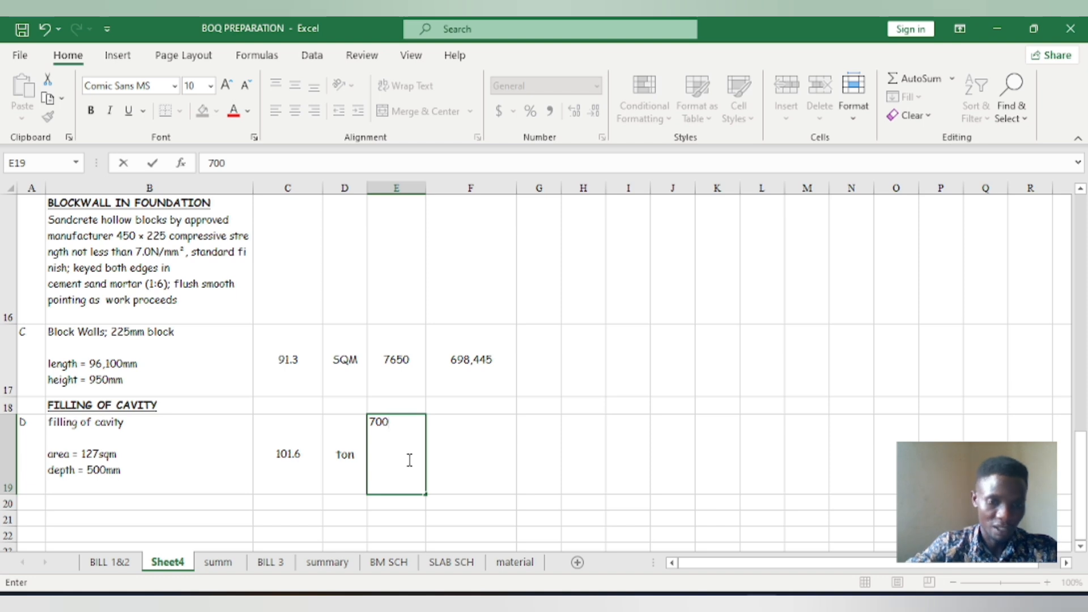
pyautogui.write('0')
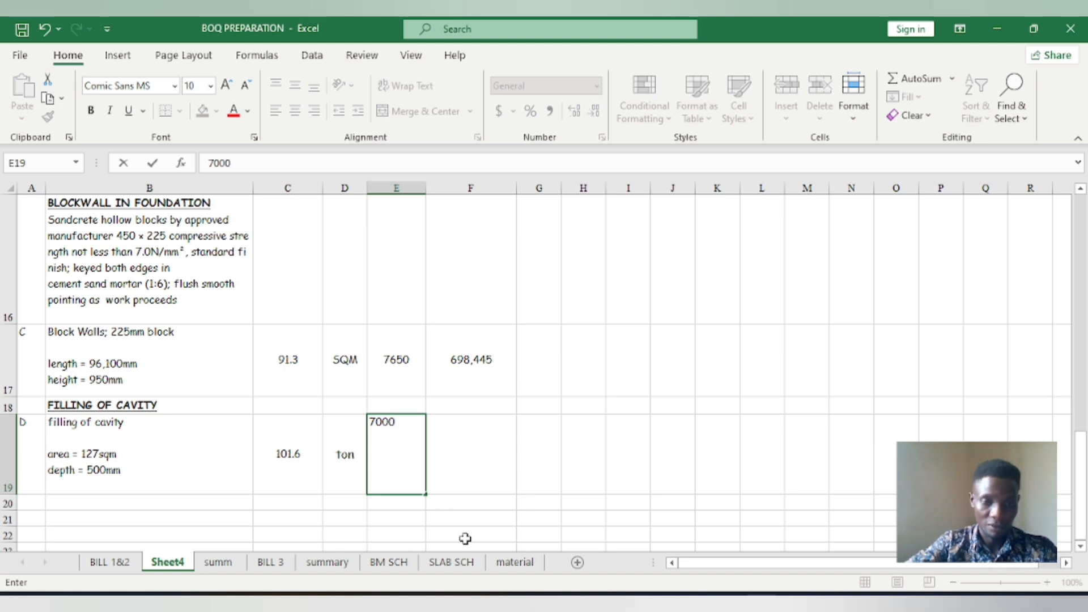
pyautogui.click(466, 500)
pyautogui.click(411, 464)
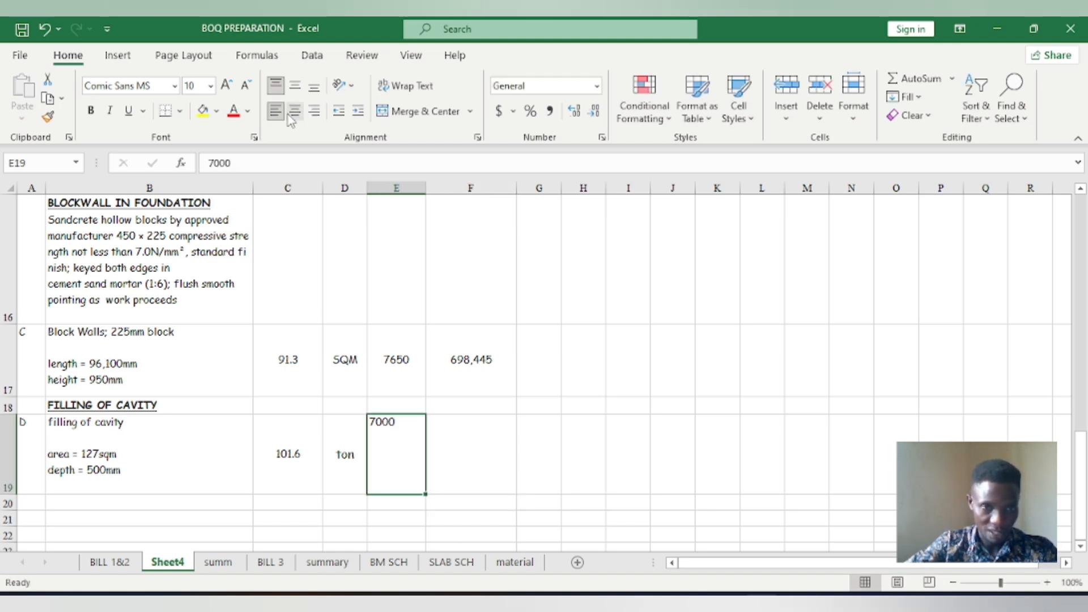
pyautogui.click(295, 110)
pyautogui.click(294, 85)
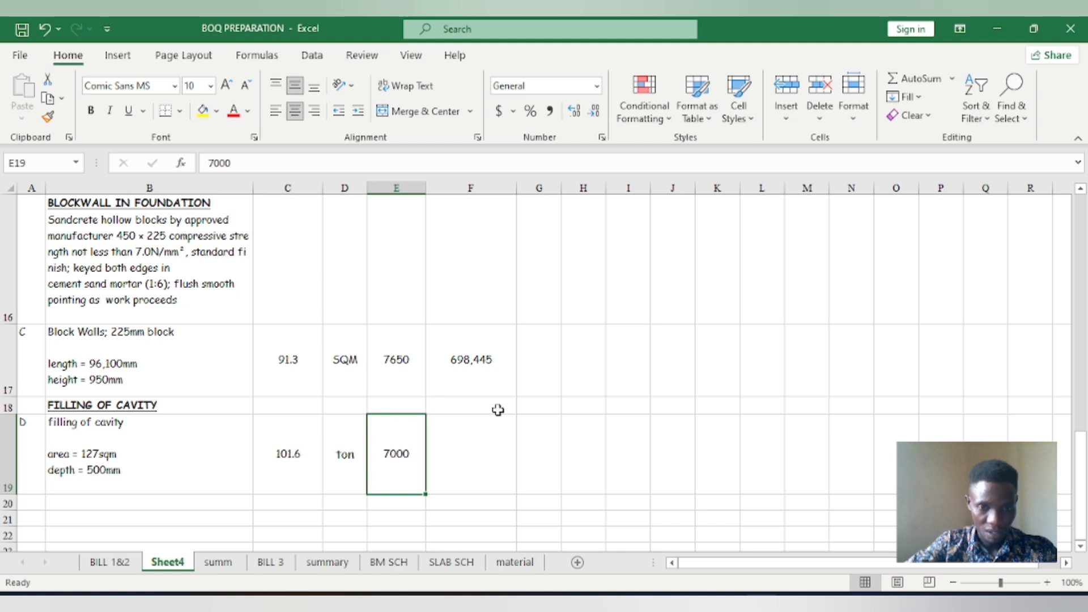
# Fill the amount formula from F17 down to F19 and clear the copy in F18 on the heading row.
pyautogui.click(495, 407)
pyautogui.click(510, 393)
pyautogui.moveTo(516, 396); pyautogui.dragTo(509, 487)
pyautogui.click(471, 403)
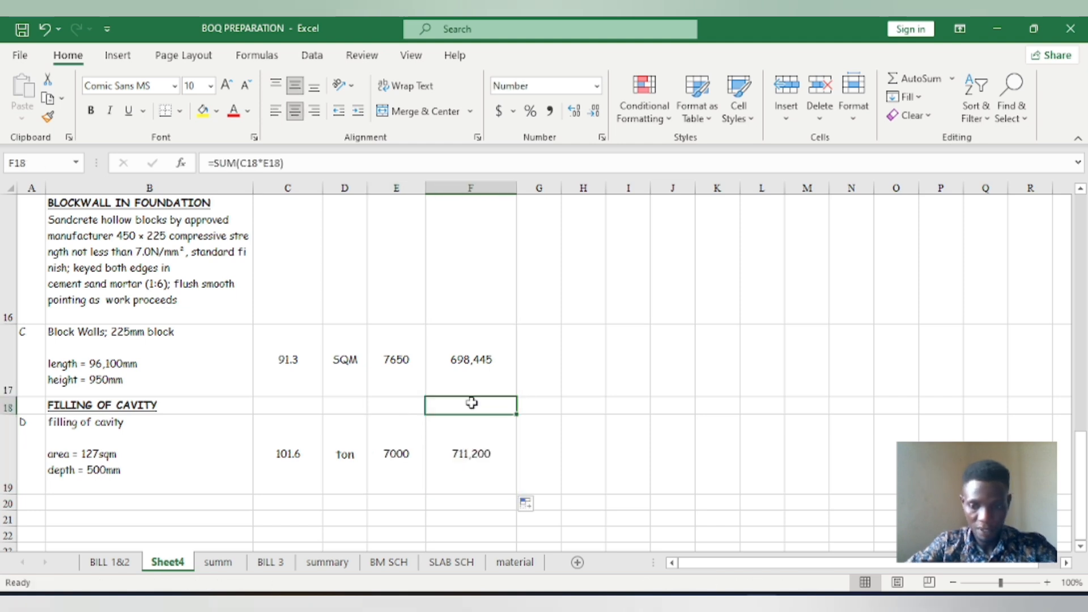
pyautogui.press('BackSpace')
pyautogui.click(376, 500)
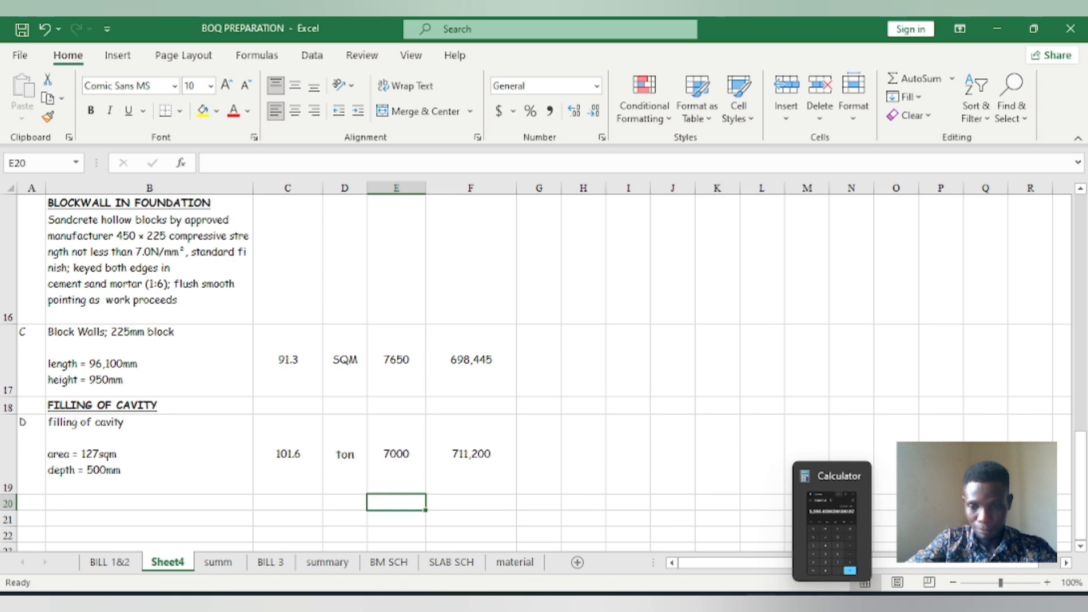
# Switch to Calculator and clear the previous result.
pyautogui.click(831, 605)
pyautogui.click(407, 201)
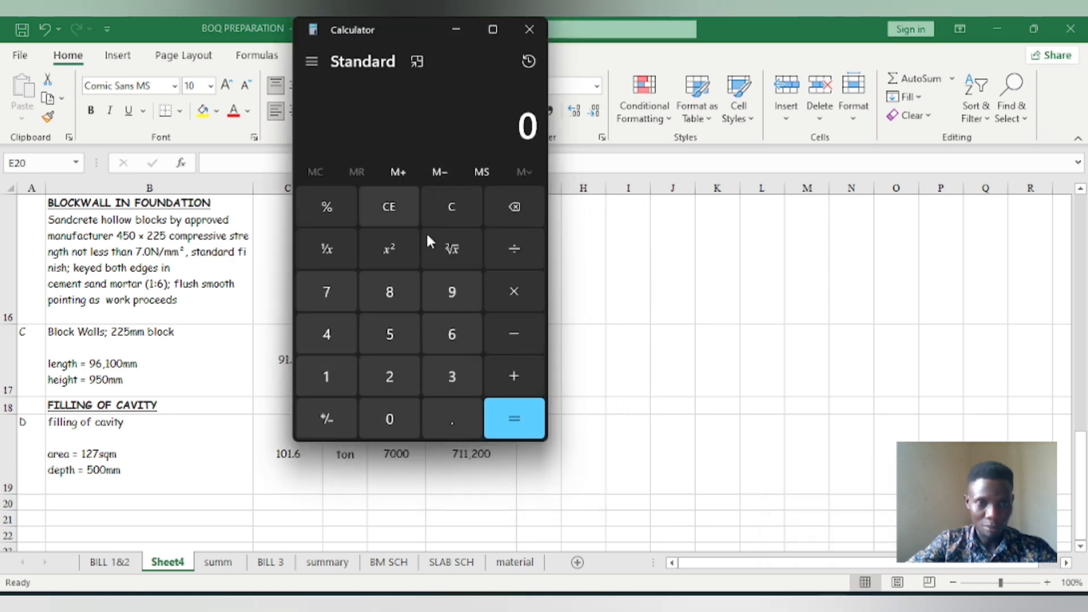
pyautogui.click(327, 380)
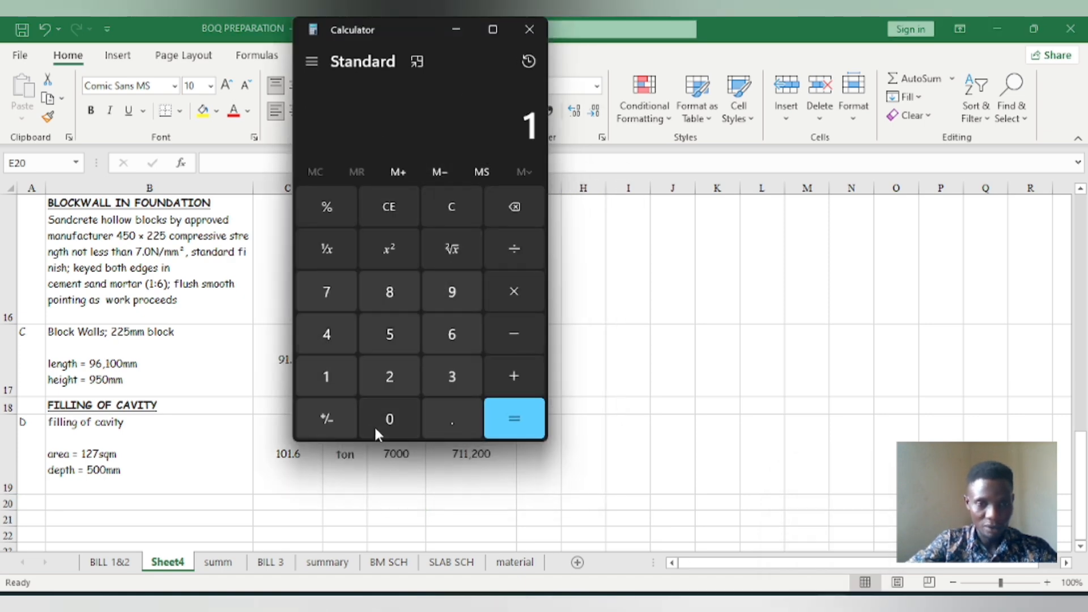
pyautogui.click(375, 428)
pyautogui.click(308, 368)
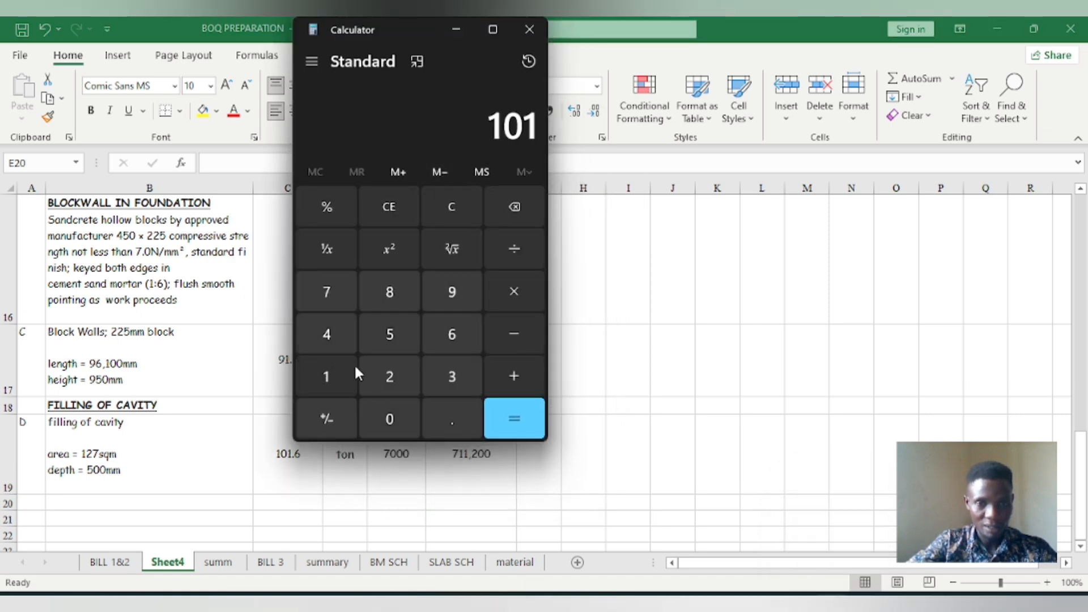
pyautogui.click(446, 336)
pyautogui.click(513, 248)
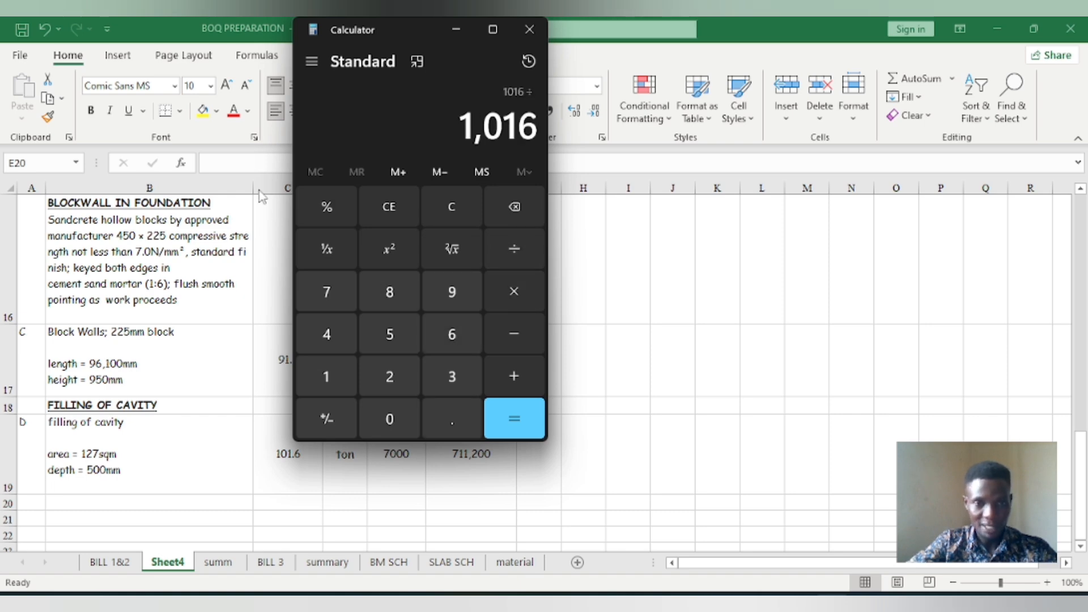
pyautogui.click(389, 204)
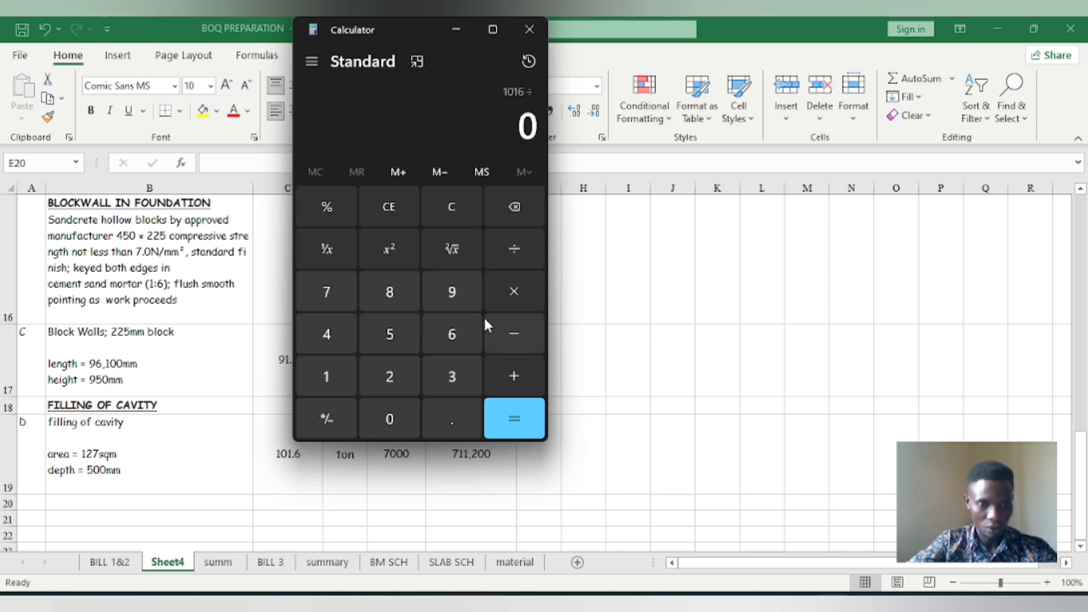
pyautogui.click(450, 290)
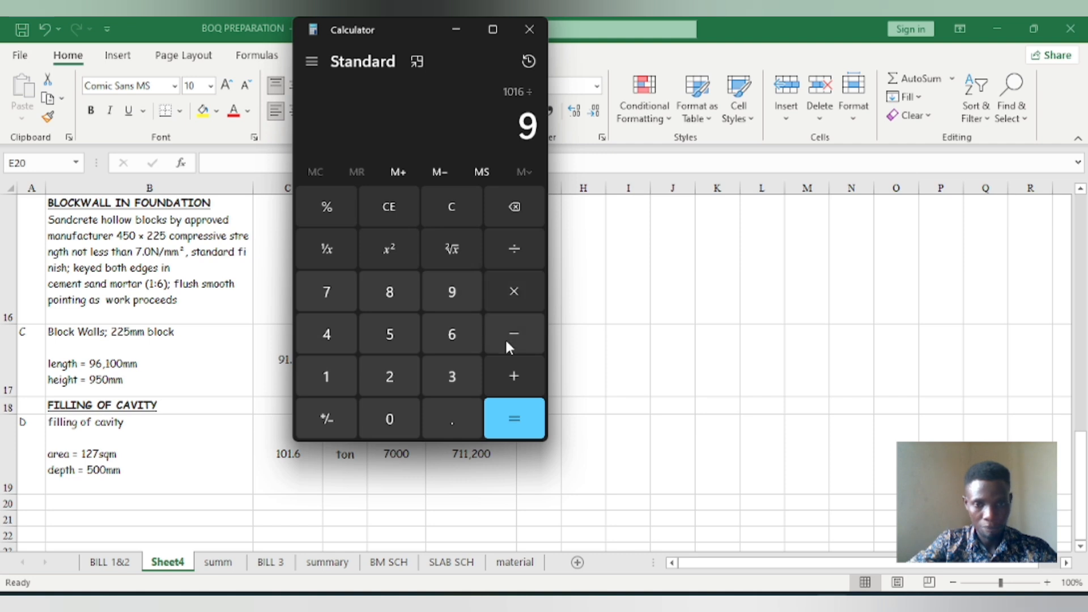
pyautogui.click(505, 409)
pyautogui.click(369, 204)
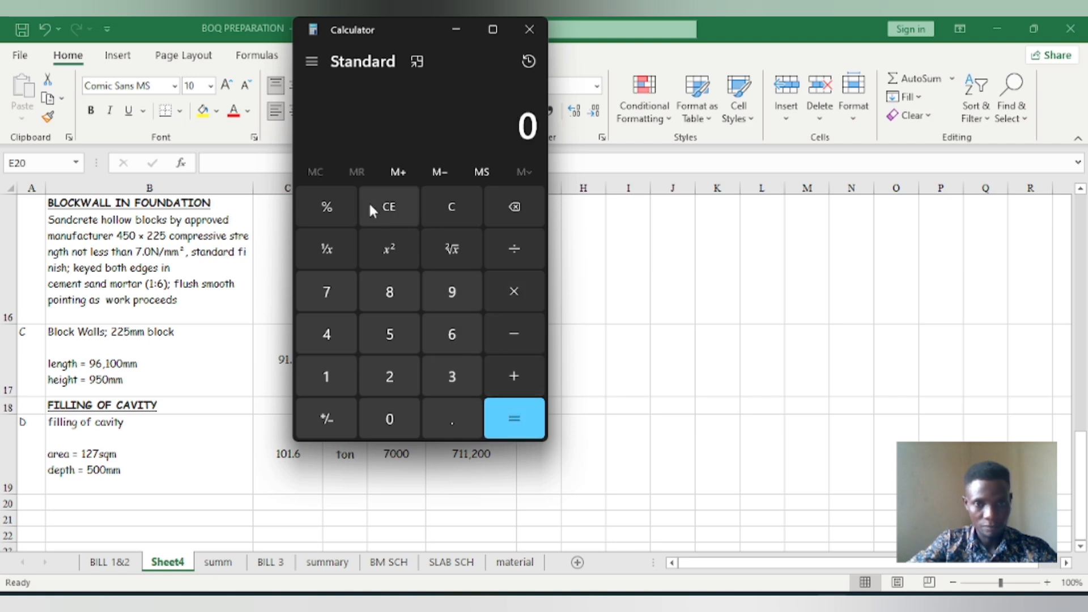
# Calculate the cavity filling quantity of 101.6 tons divided by 30 in Calculator and return to Sheet4.
pyautogui.write('1')
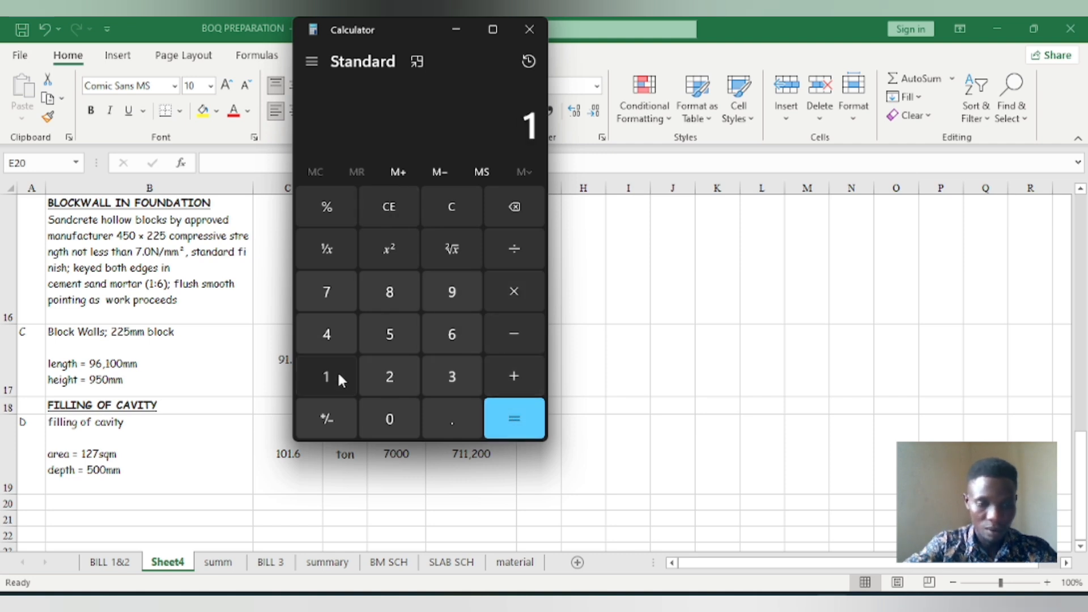
pyautogui.write('01.6')
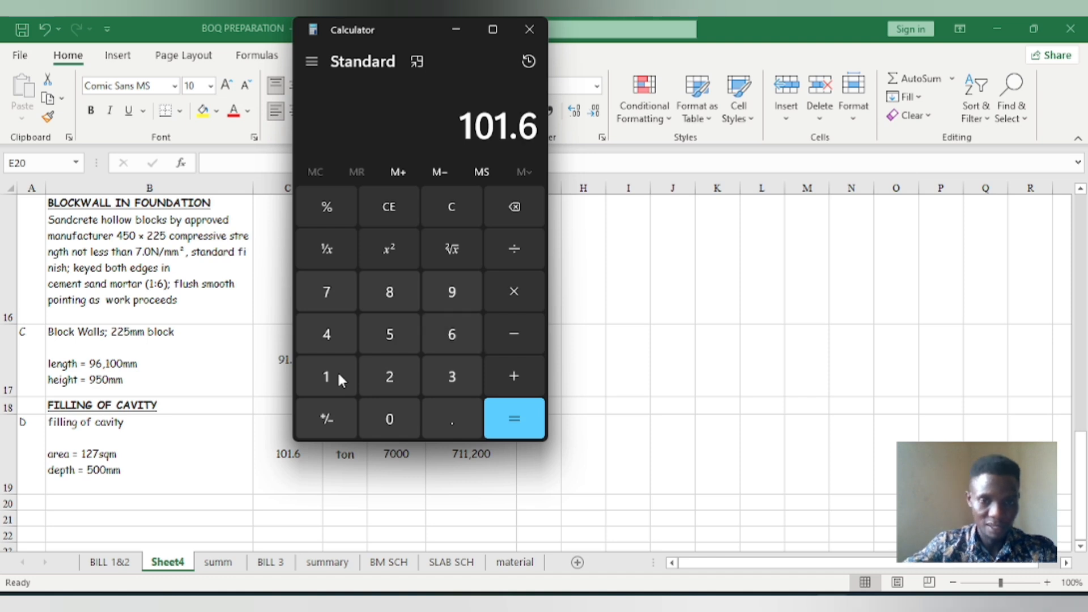
pyautogui.click(516, 250)
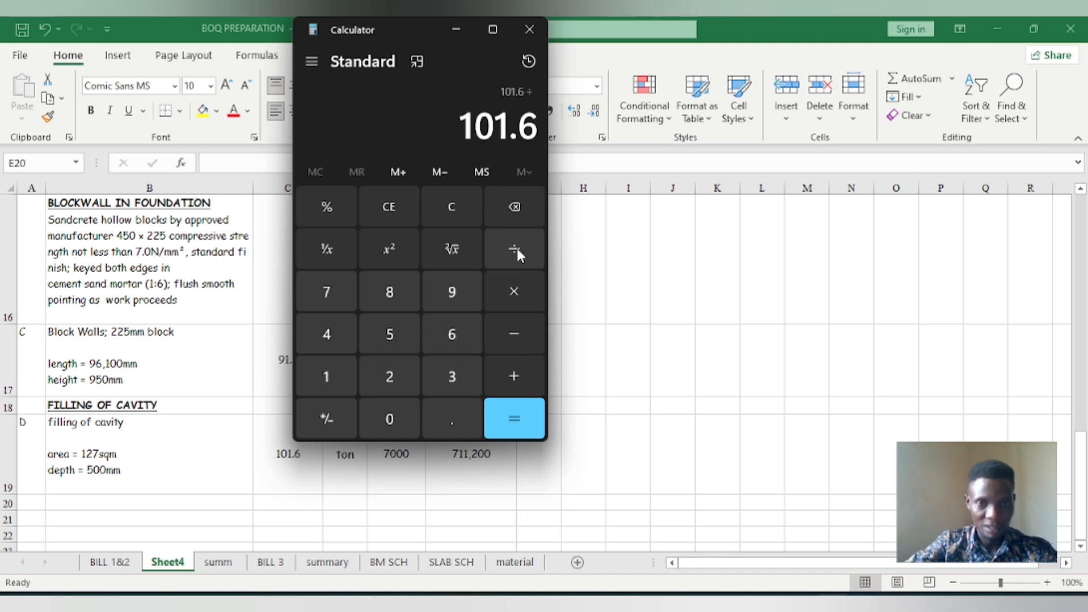
pyautogui.click(435, 375)
pyautogui.write('0')
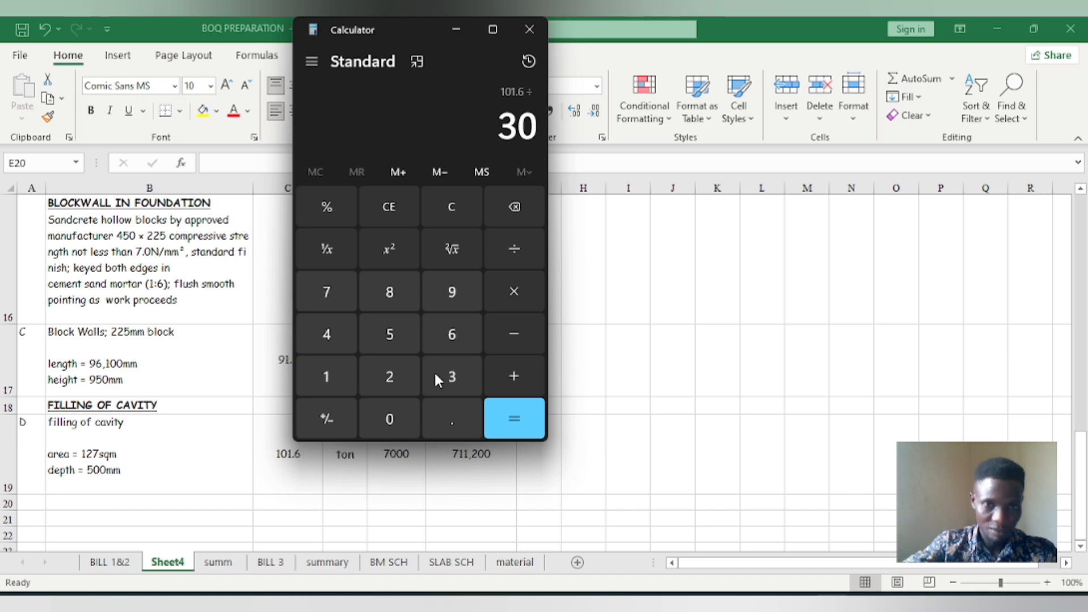
pyautogui.click(515, 425)
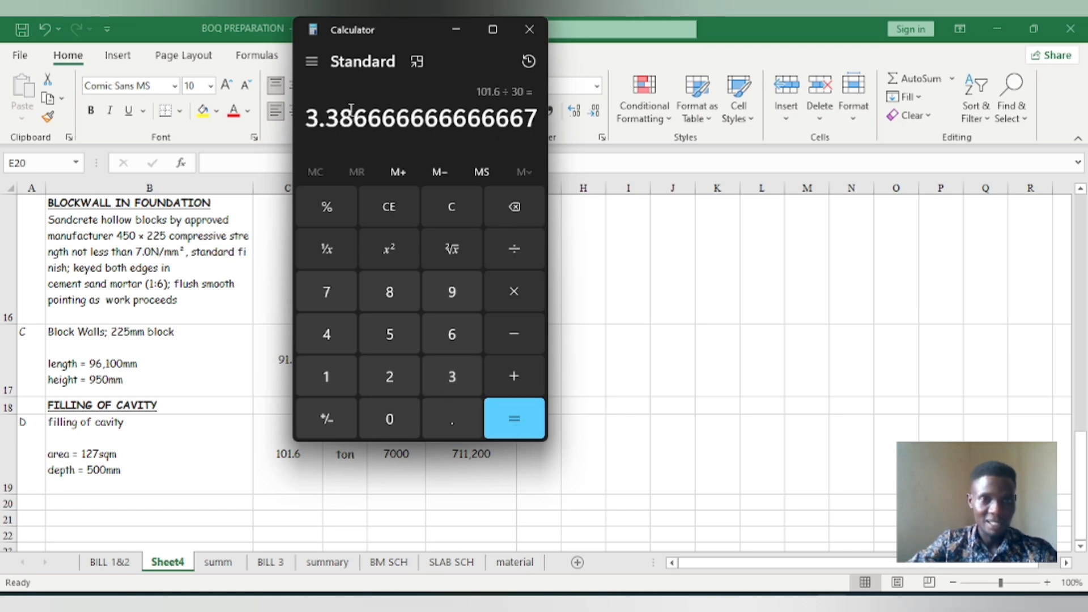
pyautogui.click(451, 33)
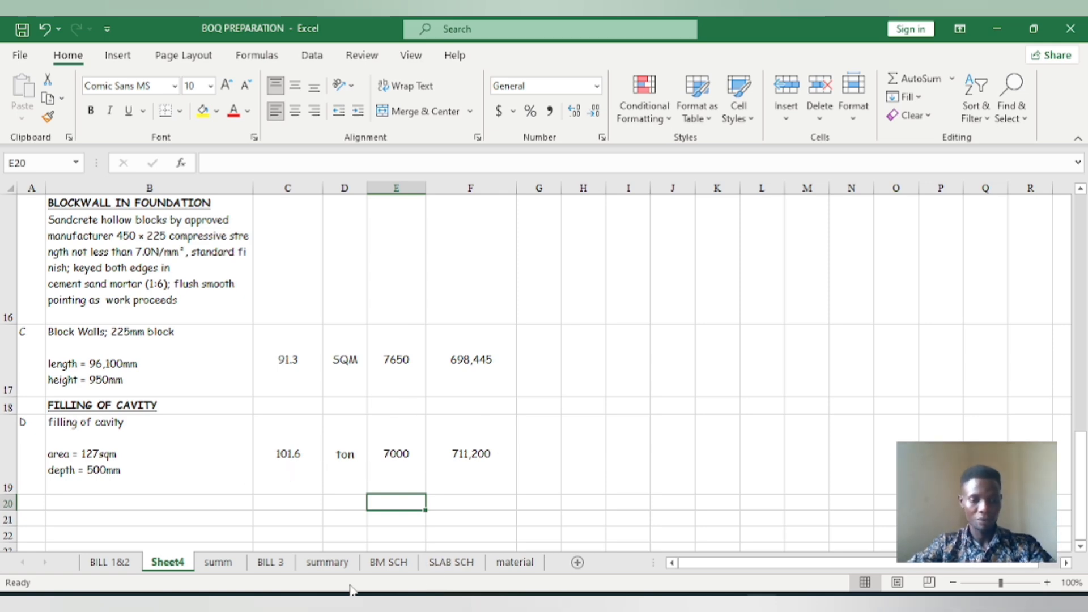
# Switch to Molupa site.pdf, examine the foundation plan's overall dimensions on page 3, and return to the rows below filling of cavity on Sheet4.
pyautogui.click(449, 606)
pyautogui.scroll(9, 450, 405)
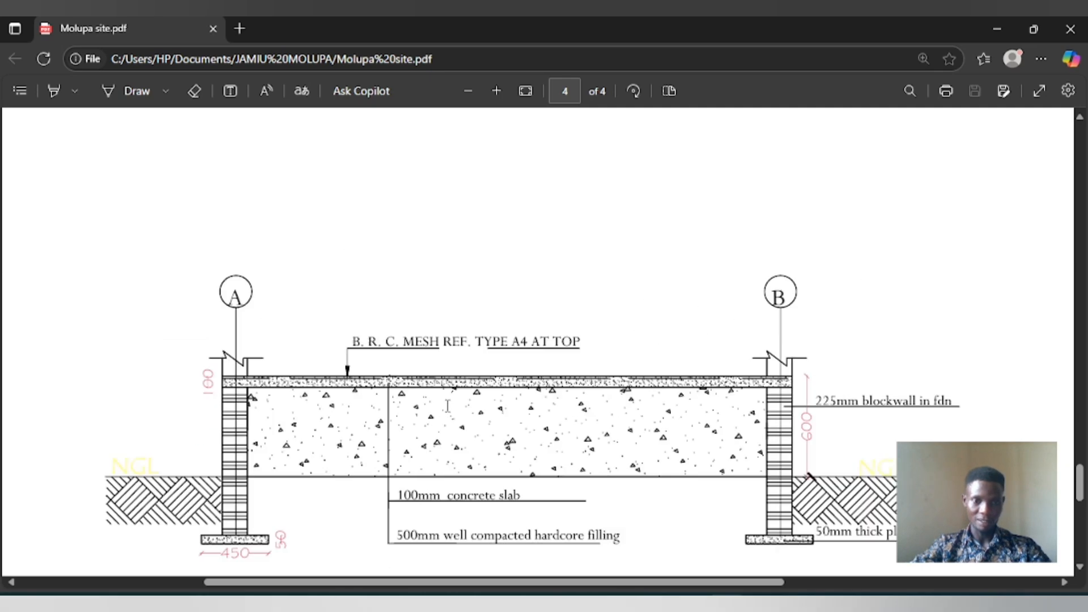
pyautogui.scroll(10, 477, 407)
pyautogui.scroll(-5, 347, 455)
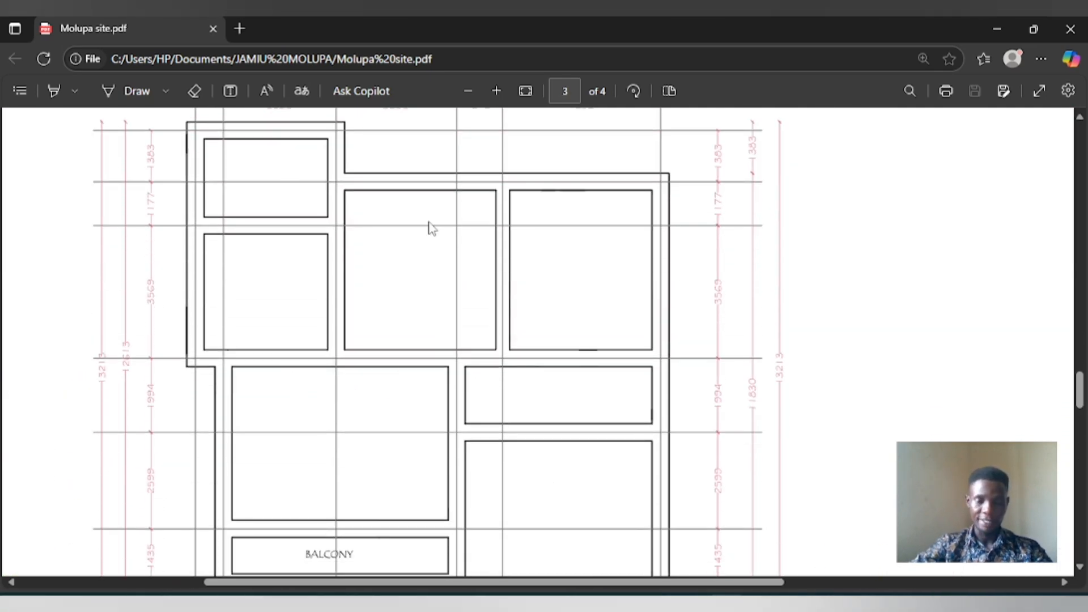
pyautogui.scroll(-3, 365, 377)
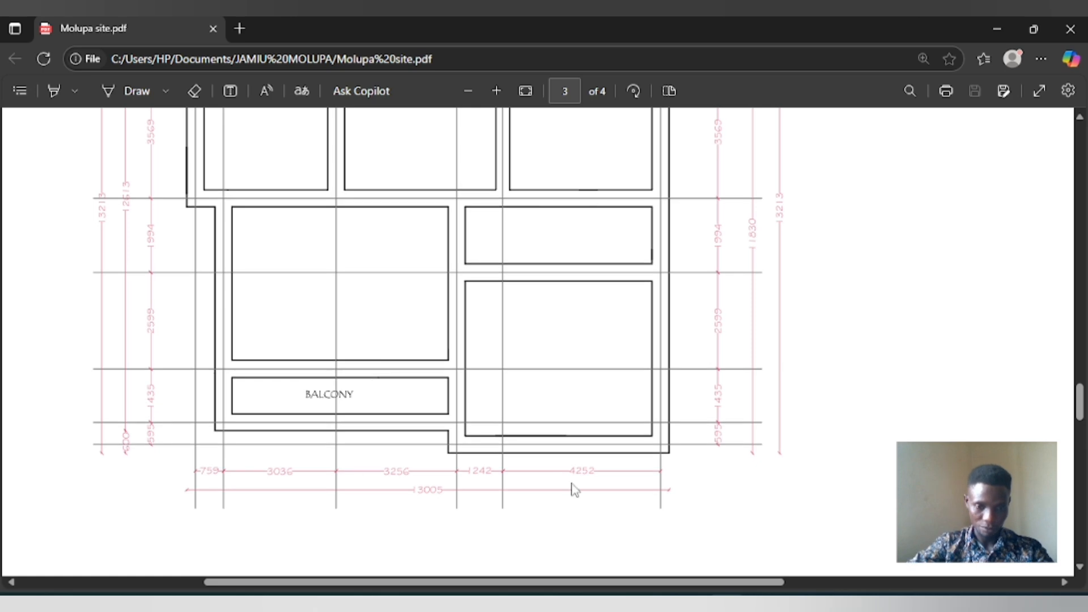
pyautogui.click(756, 601)
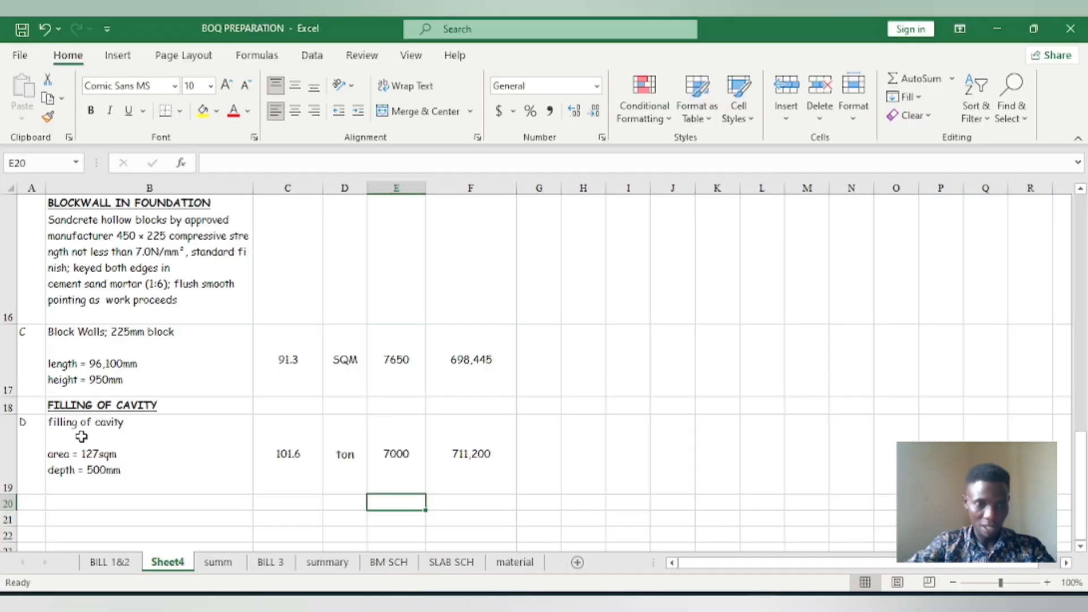
pyautogui.scroll(-1, 139, 480)
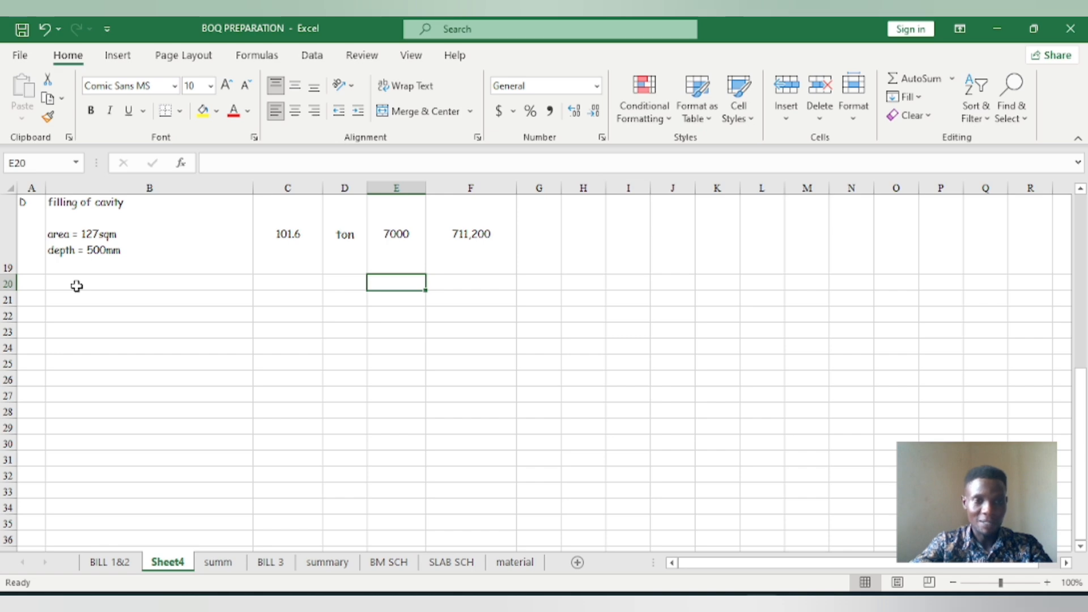
# Switch to Molupa site.pdf and examine the concrete slab in Section A-A on page 4 and the foundation plan on page 3.
pyautogui.hotkey('alt', 'Tab')
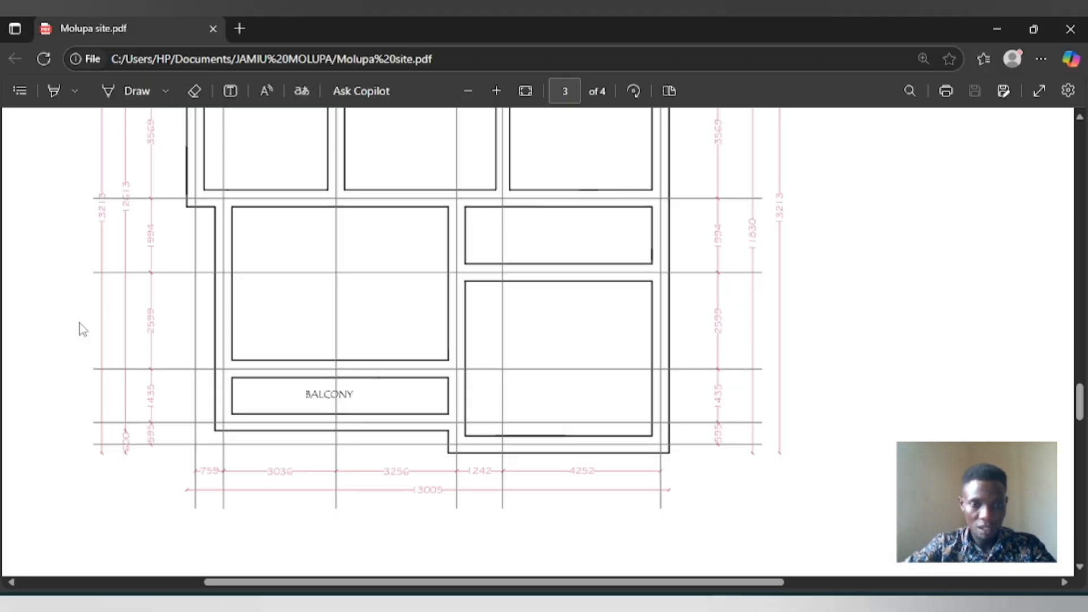
pyautogui.scroll(3, 249, 301)
pyautogui.scroll(-2, 250, 301)
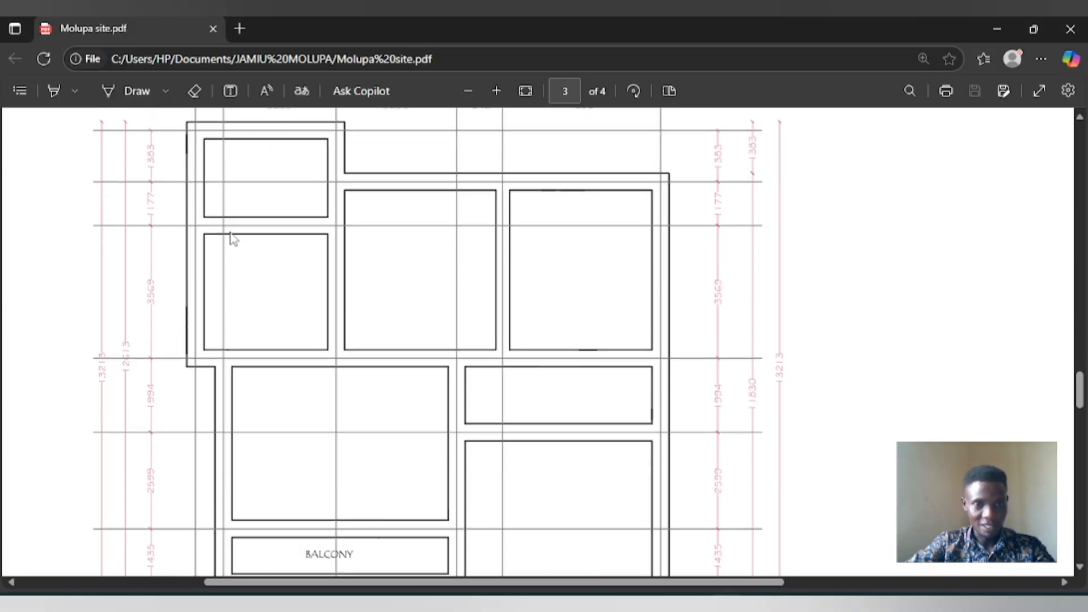
pyautogui.scroll(-2, 300, 280)
pyautogui.scroll(-10, 340, 341)
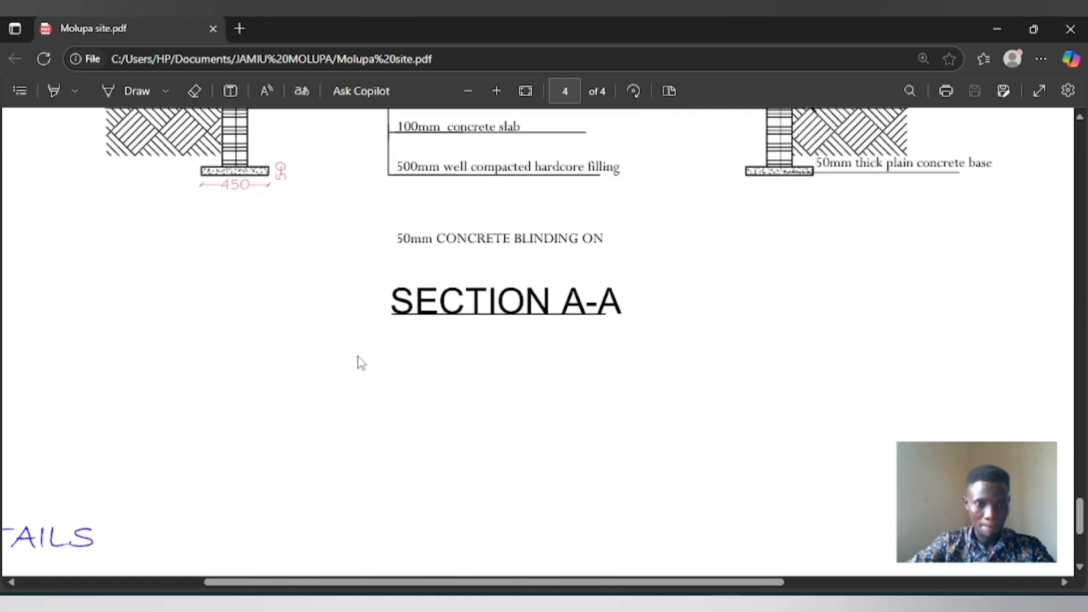
pyautogui.scroll(5, 359, 362)
pyautogui.scroll(2, 445, 279)
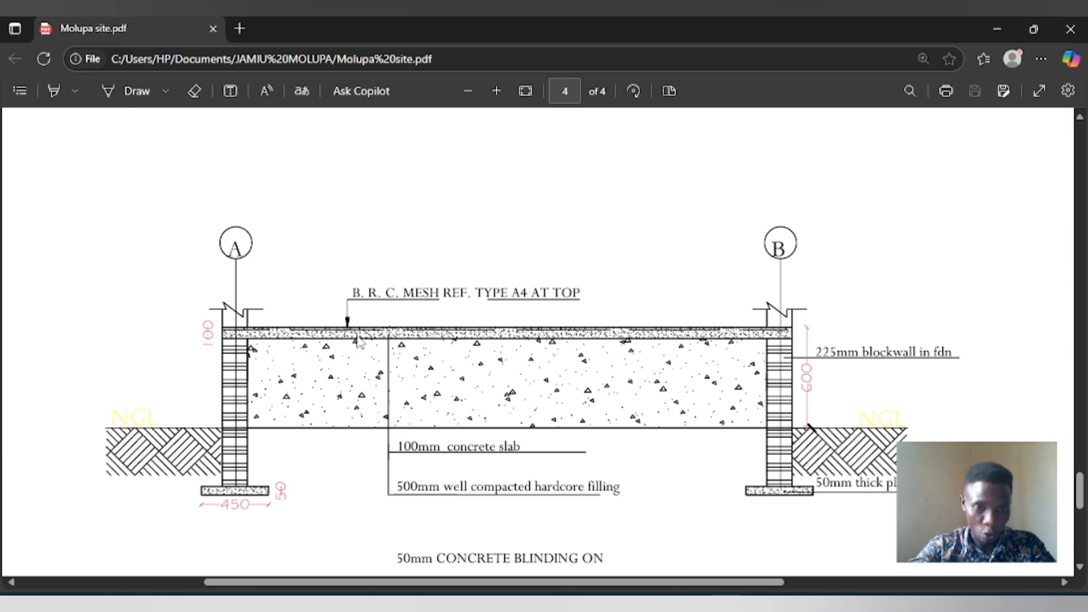
pyautogui.scroll(12, 359, 403)
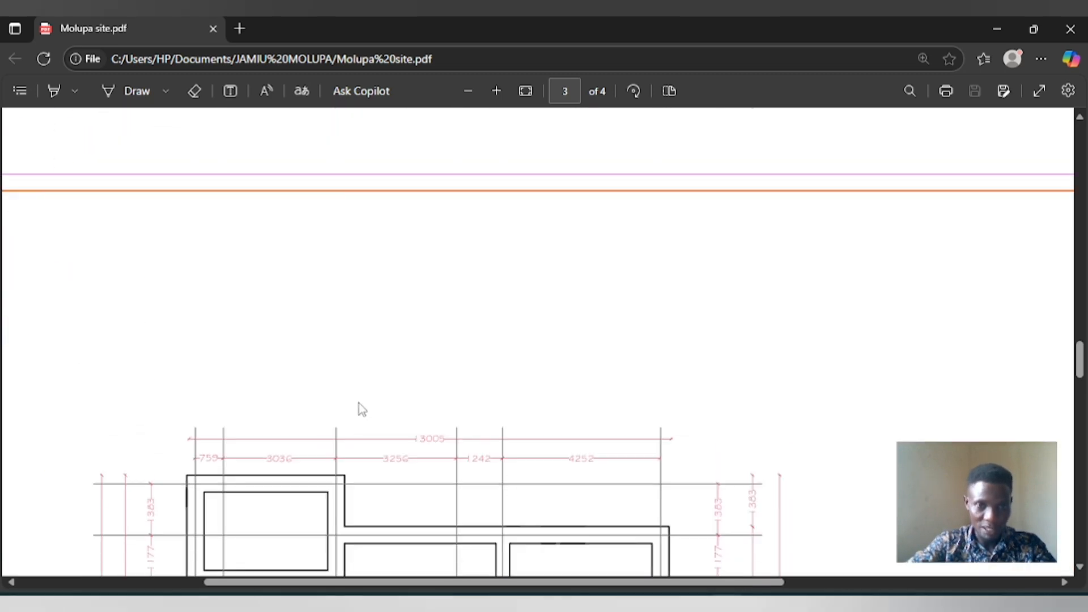
pyautogui.scroll(-4, 340, 366)
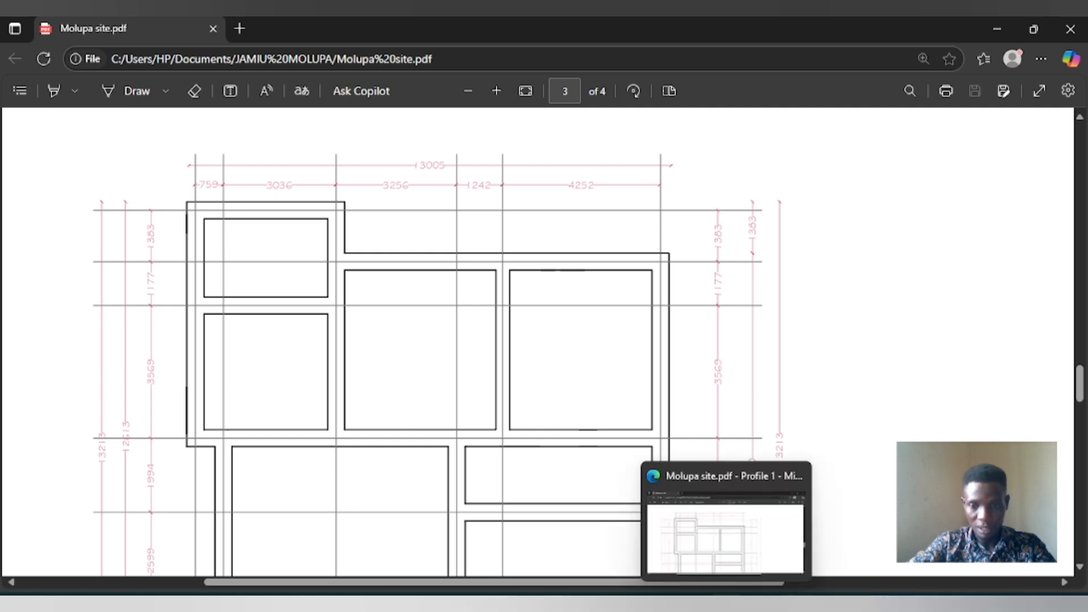
# Return to Sheet4 and review the excavation, in-situ concrete and cavity filling items already entered.
pyautogui.hotkey('alt', 'Tab')
pyautogui.scroll(6, 73, 313)
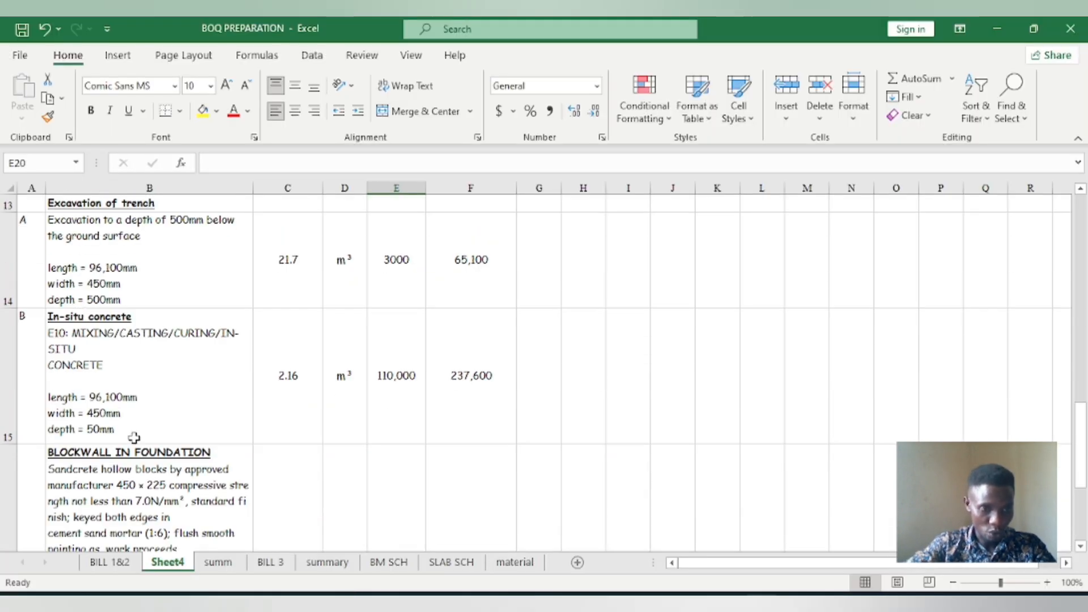
pyautogui.scroll(-6, 130, 436)
pyautogui.scroll(-1, 127, 433)
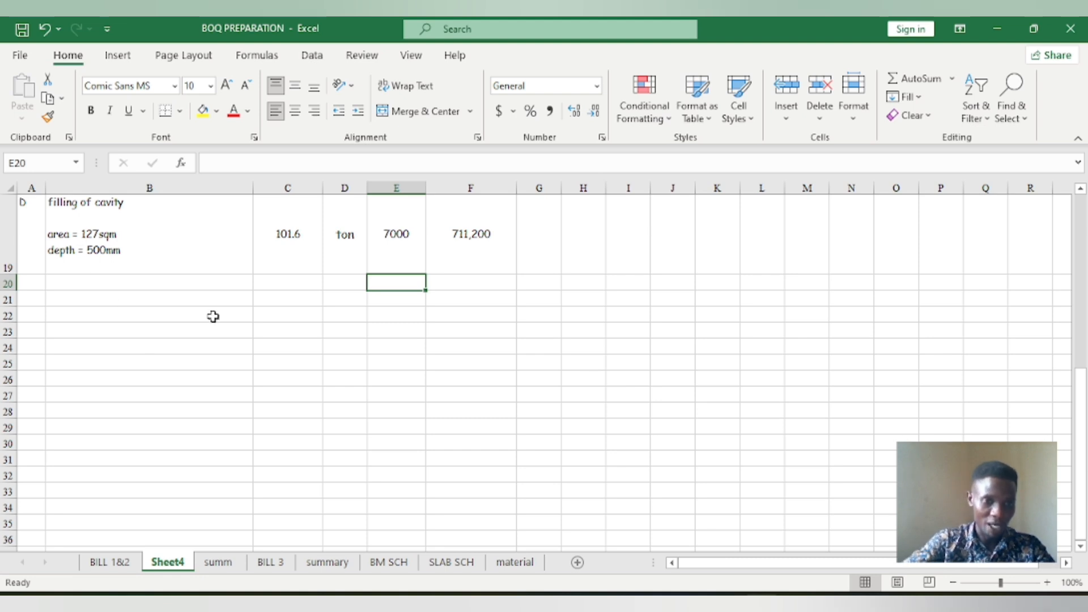
# Add the reinforced in-situ concrete 1:2:4 heading in B20 and ground floor slab item E in row 21, with area 145 sqm and depth 100mm.
pyautogui.click(35, 301)
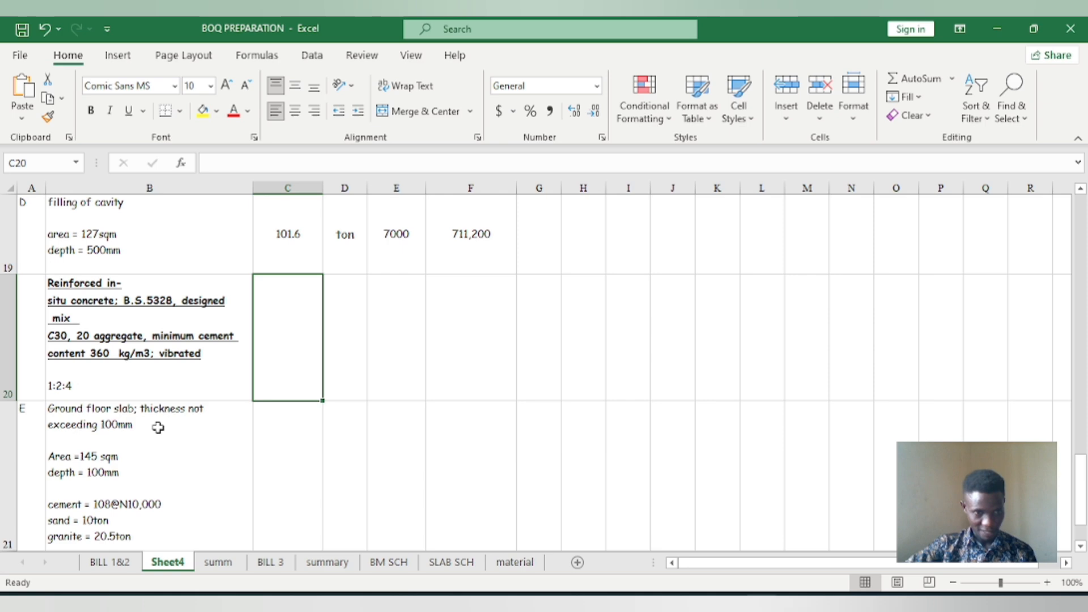
pyautogui.scroll(-1, 137, 310)
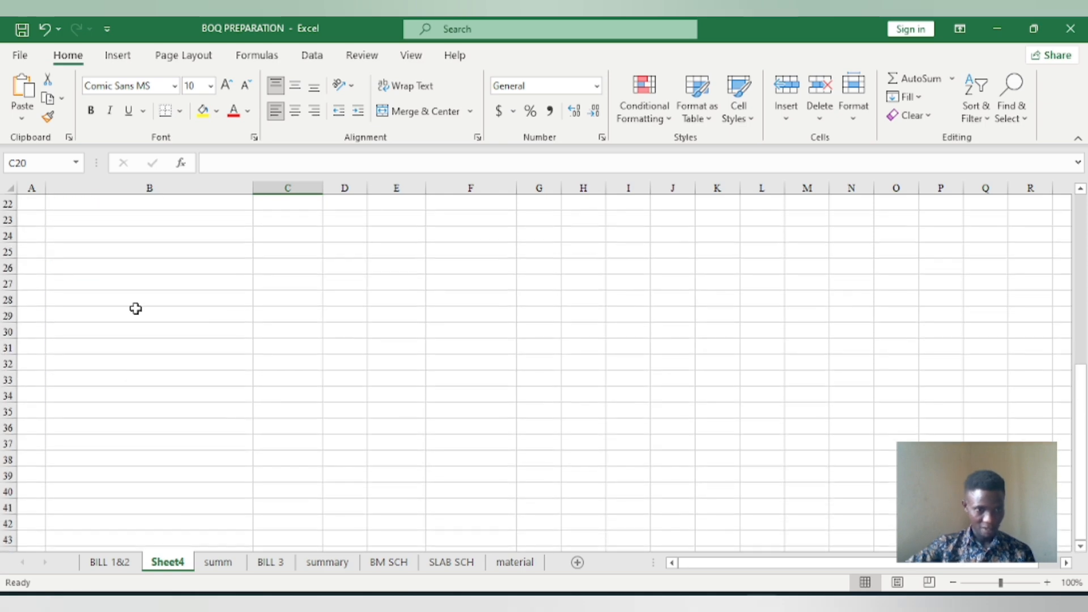
pyautogui.scroll(1, 142, 340)
# Switch to Molupa site.pdf, examine Section A-A, the foundation plan and the floor plan, and return to Sheet4.
pyautogui.click(725, 602)
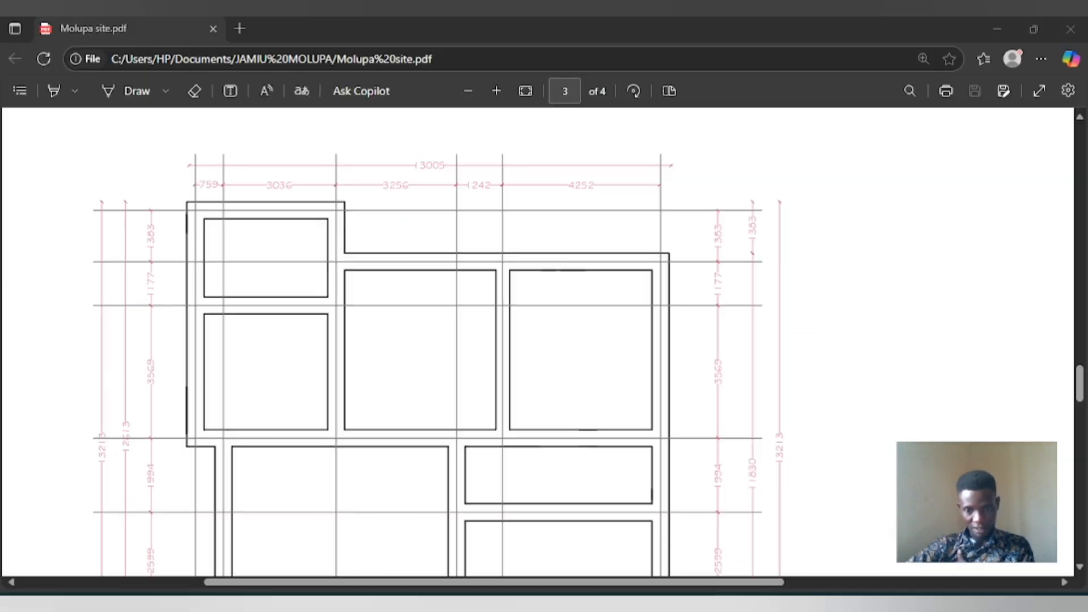
pyautogui.scroll(-15, 359, 473)
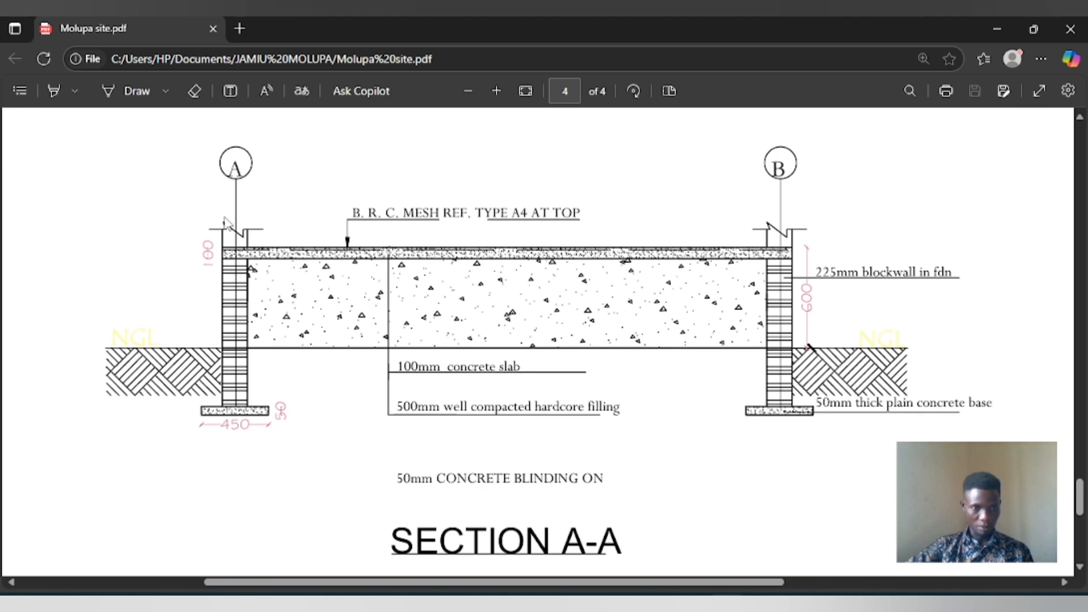
pyautogui.scroll(10, 270, 340)
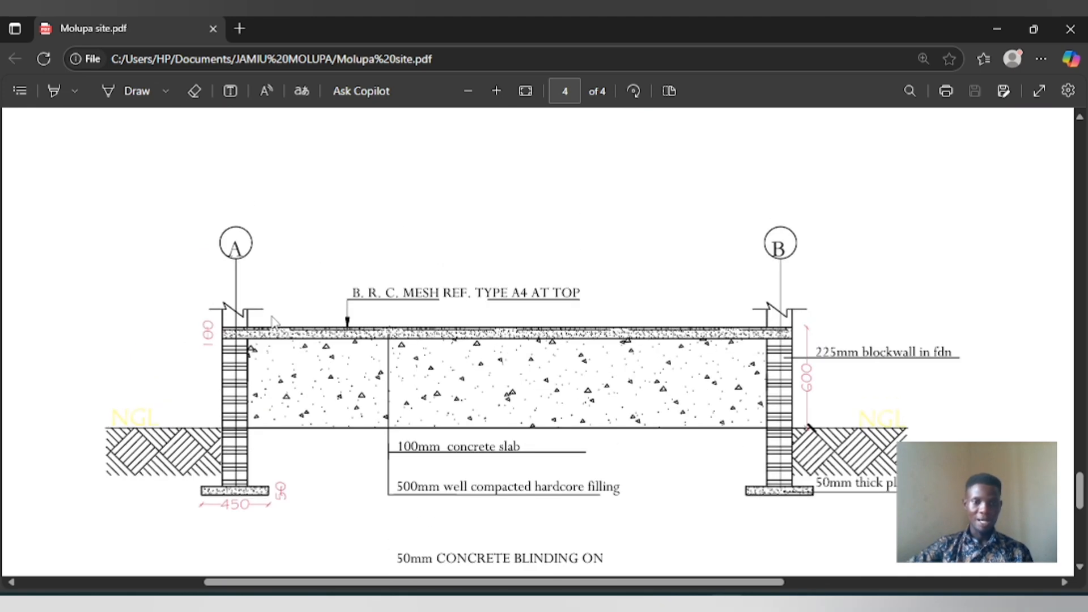
pyautogui.scroll(6, 270, 352)
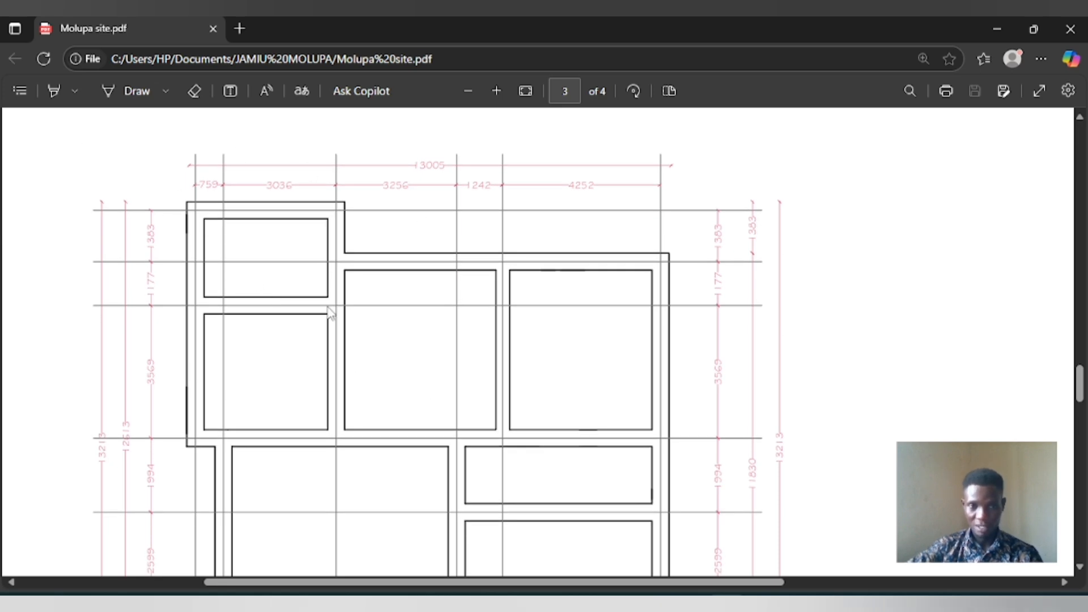
pyautogui.scroll(-2, 412, 293)
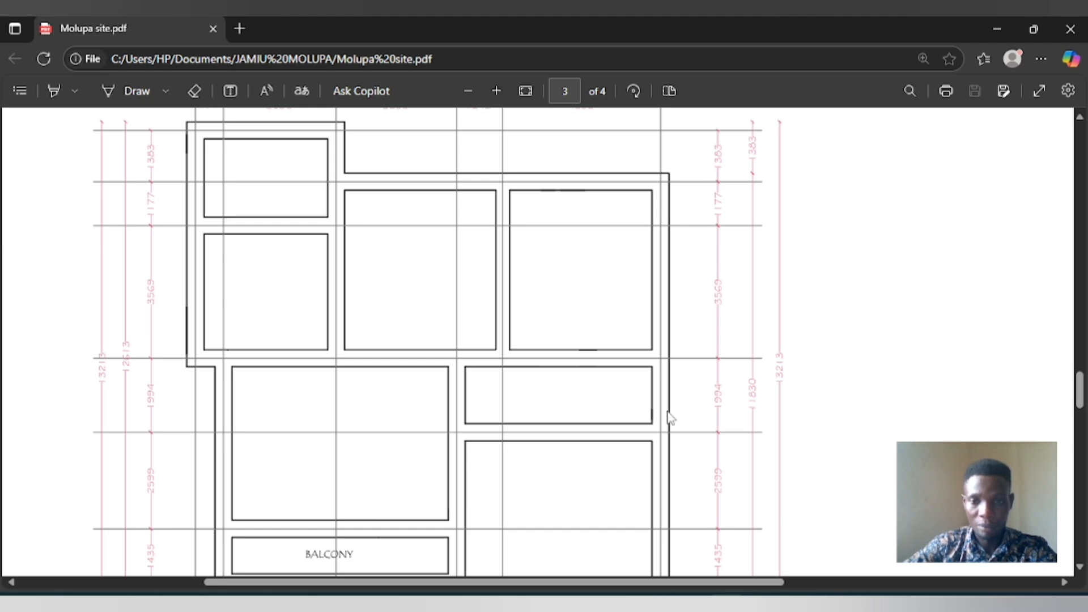
pyautogui.scroll(-2, 264, 273)
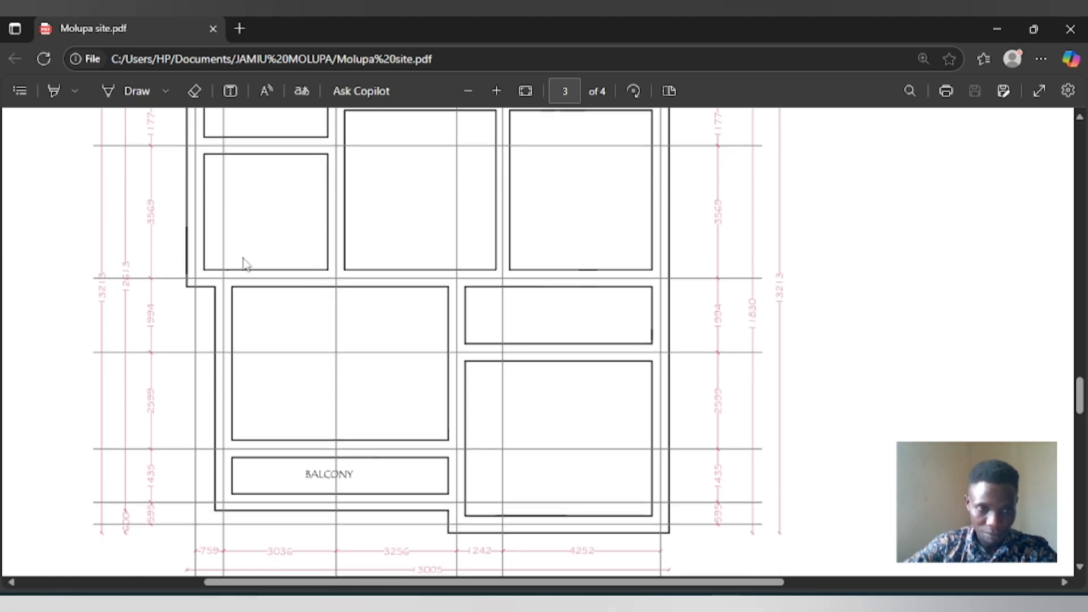
pyautogui.scroll(20, 293, 317)
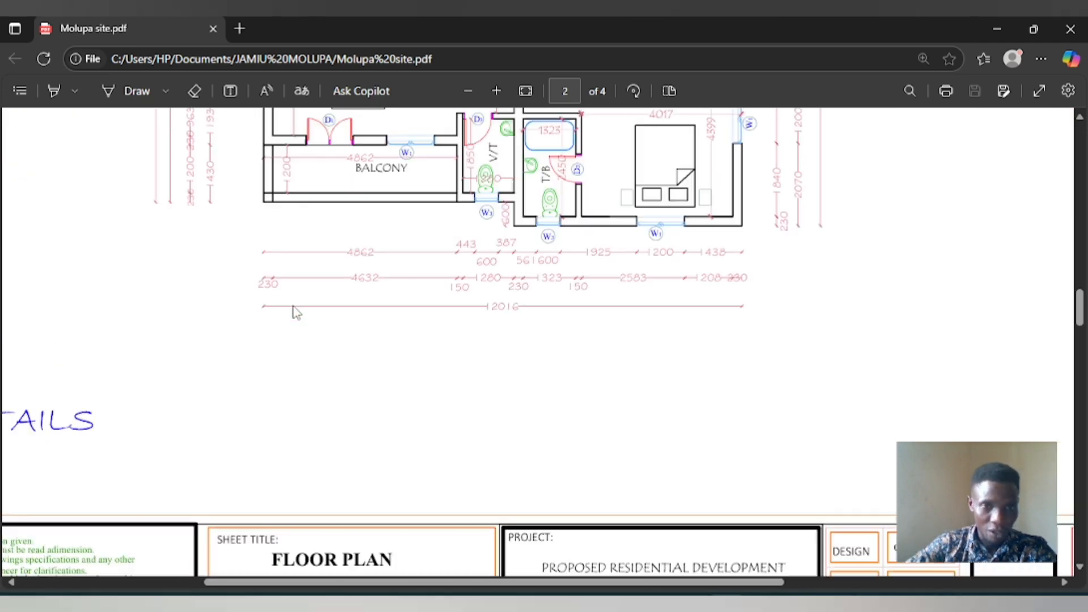
pyautogui.scroll(2, 251, 158)
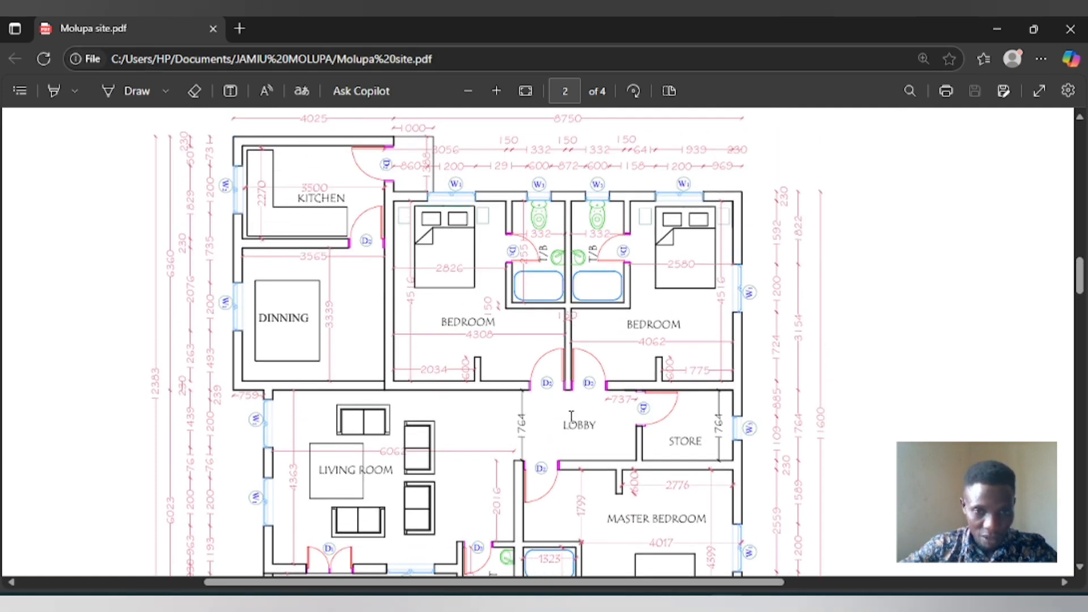
pyautogui.scroll(-2, 571, 417)
pyautogui.moveTo(760, 604)
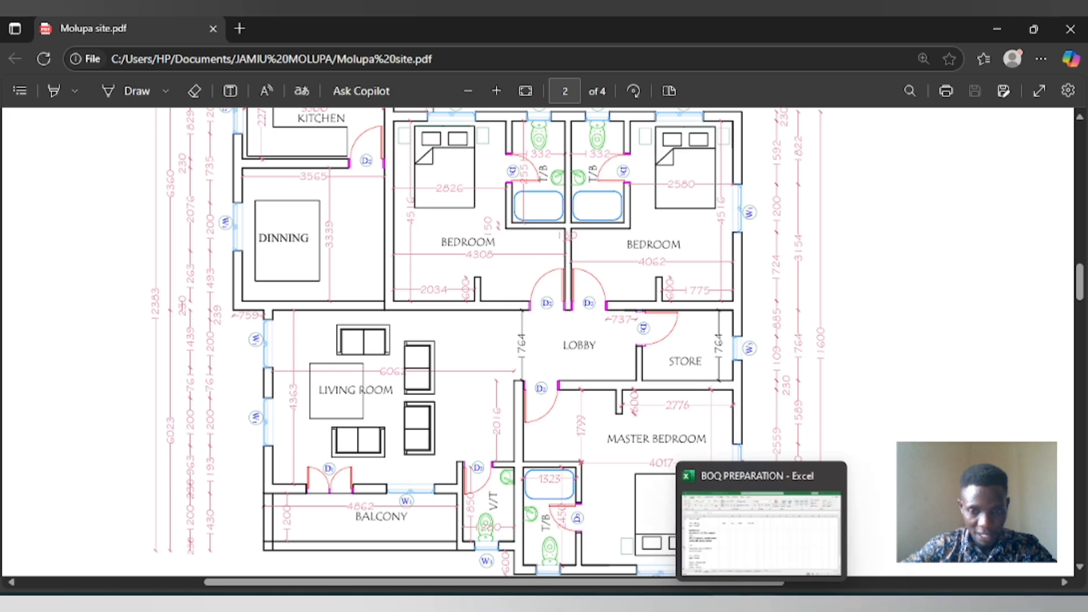
pyautogui.click(760, 526)
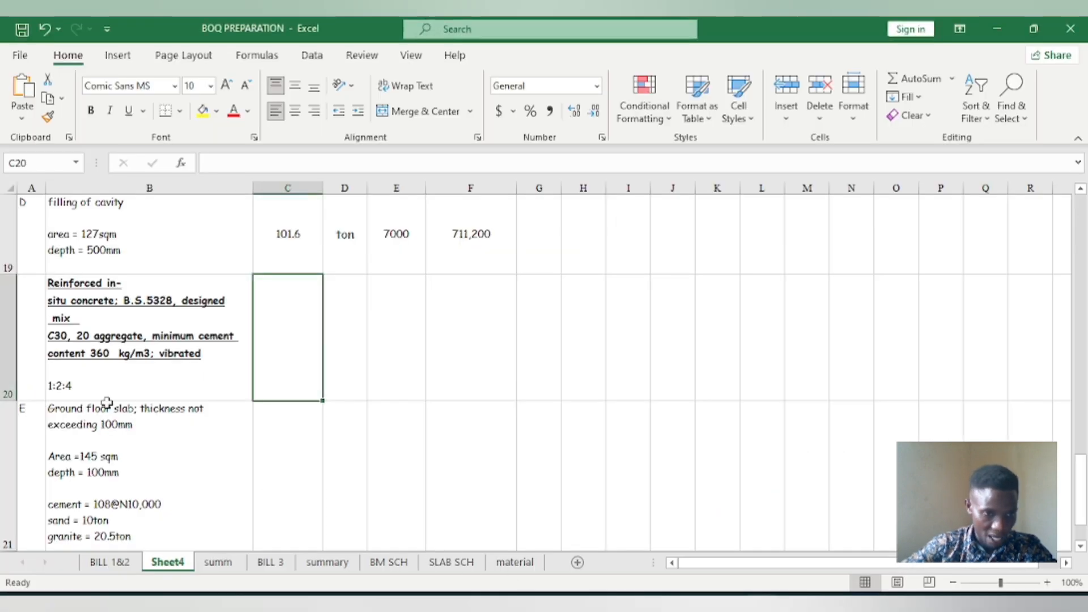
# Calculate the ground floor slab volume as 145 × 0.1 in Calculator and enter 14.5 as the quantity in C21.
pyautogui.scroll(-5, 107, 402)
pyautogui.scroll(5, 107, 402)
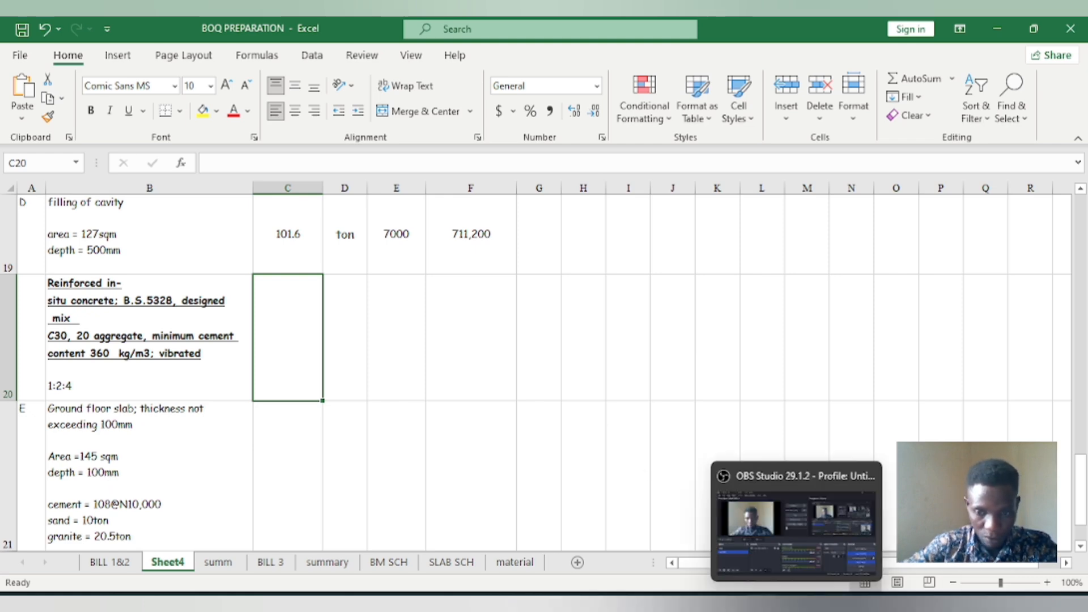
pyautogui.click(835, 602)
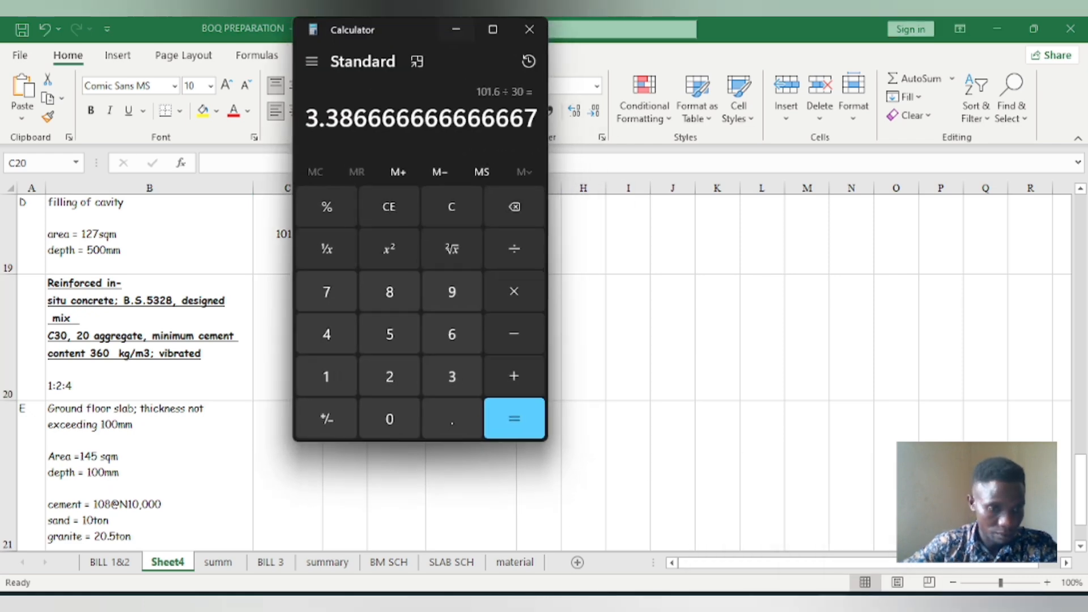
pyautogui.click(392, 206)
pyautogui.write('145')
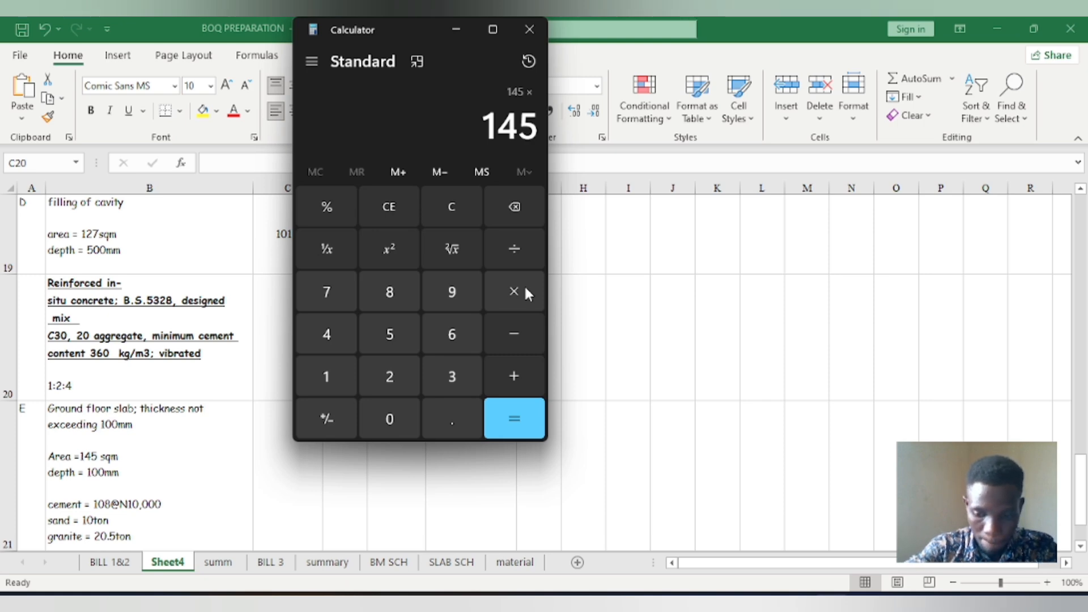
pyautogui.write('0.1')
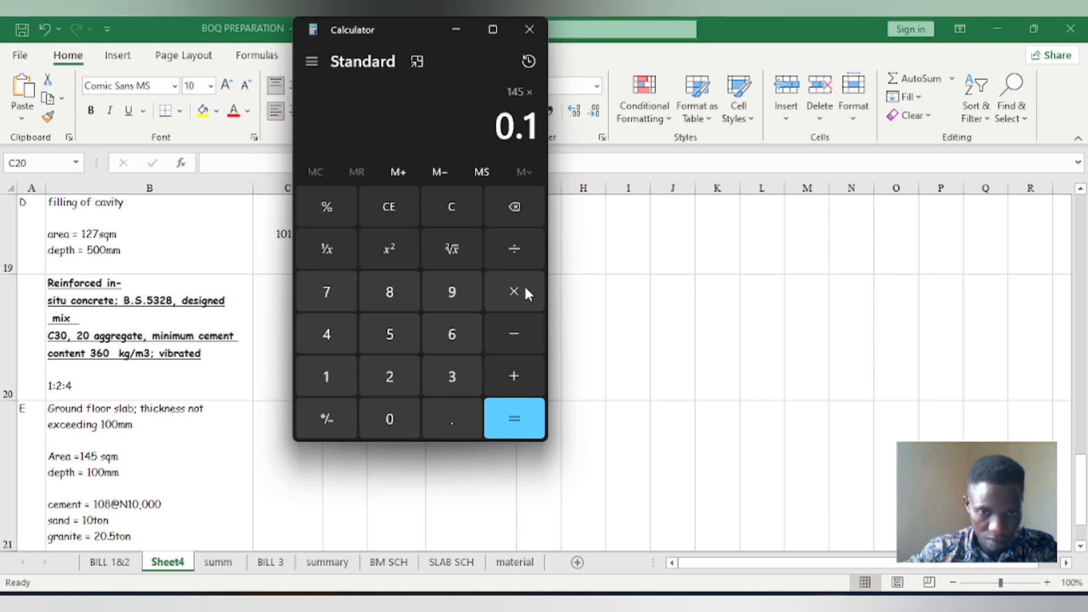
pyautogui.click(512, 418)
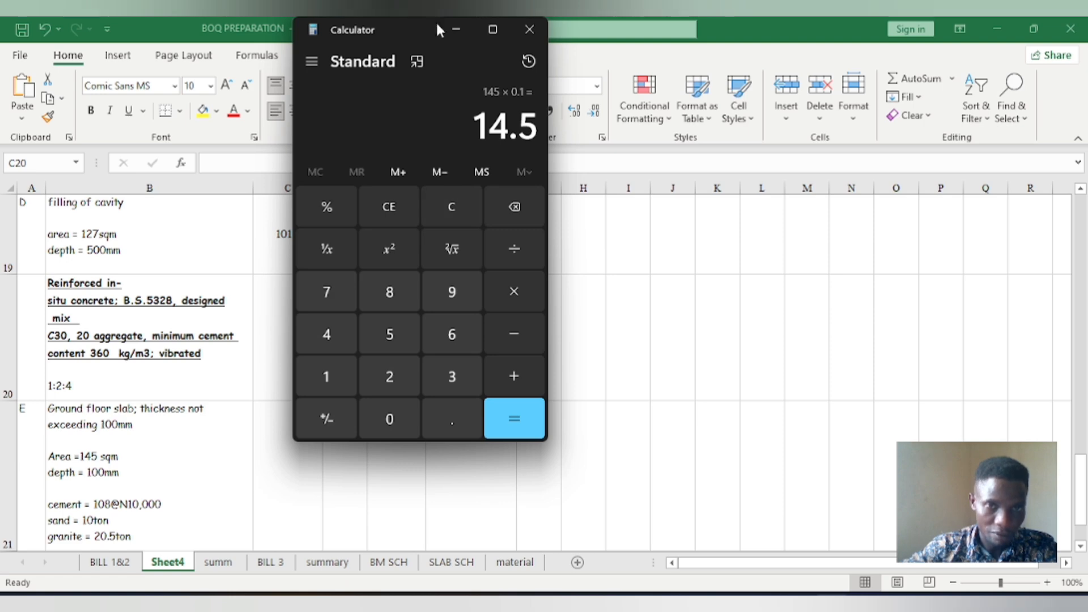
pyautogui.click(456, 33)
pyautogui.click(293, 464)
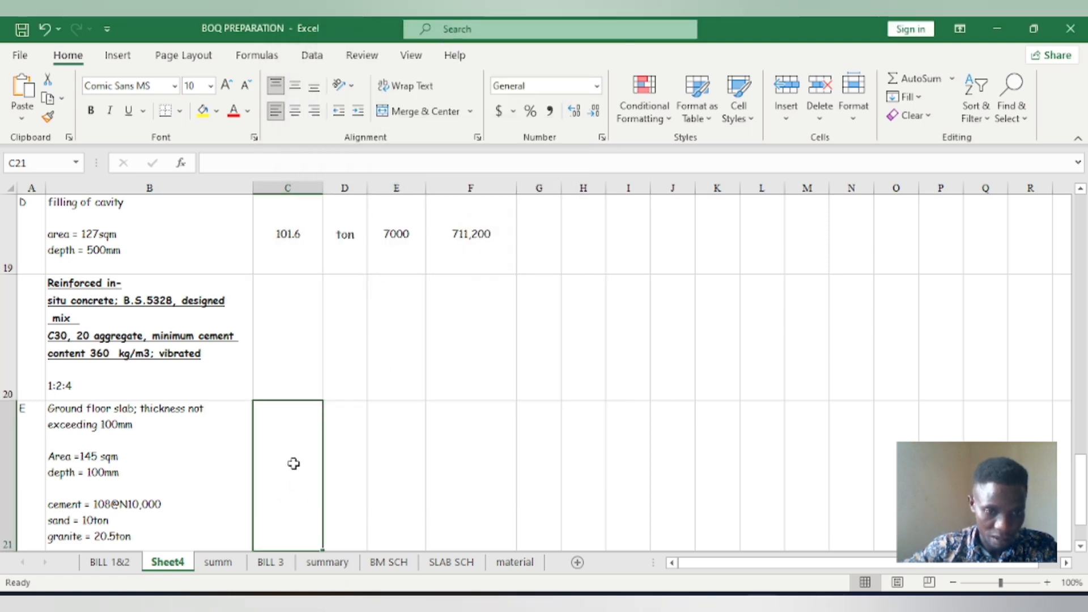
pyautogui.write('14.5')
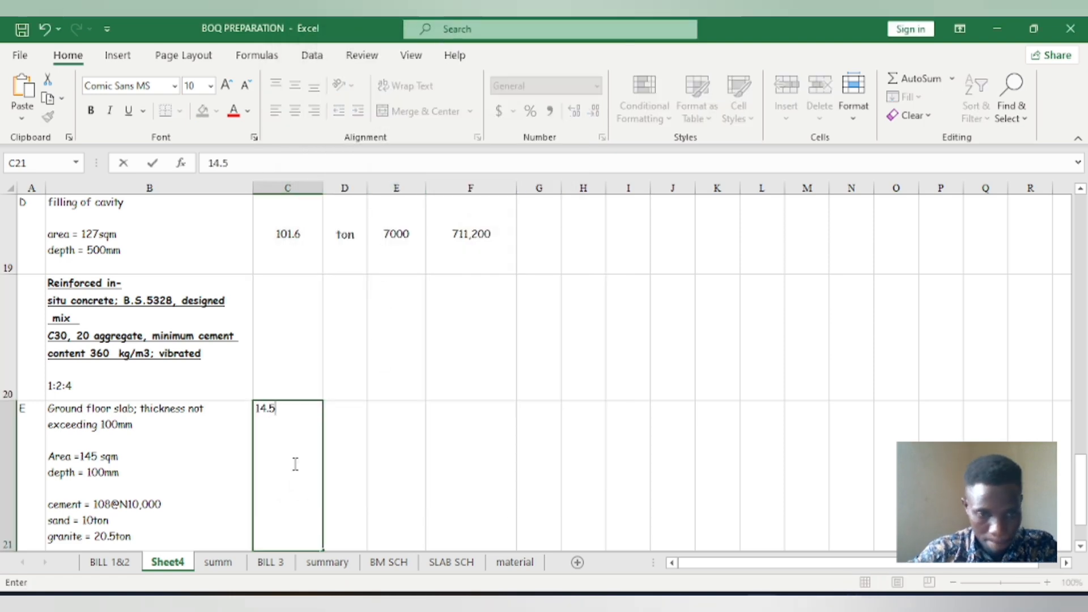
# Copy the m³ unit from the trench excavation item in D14 to the ground floor slab's unit cell D21.
pyautogui.click(337, 436)
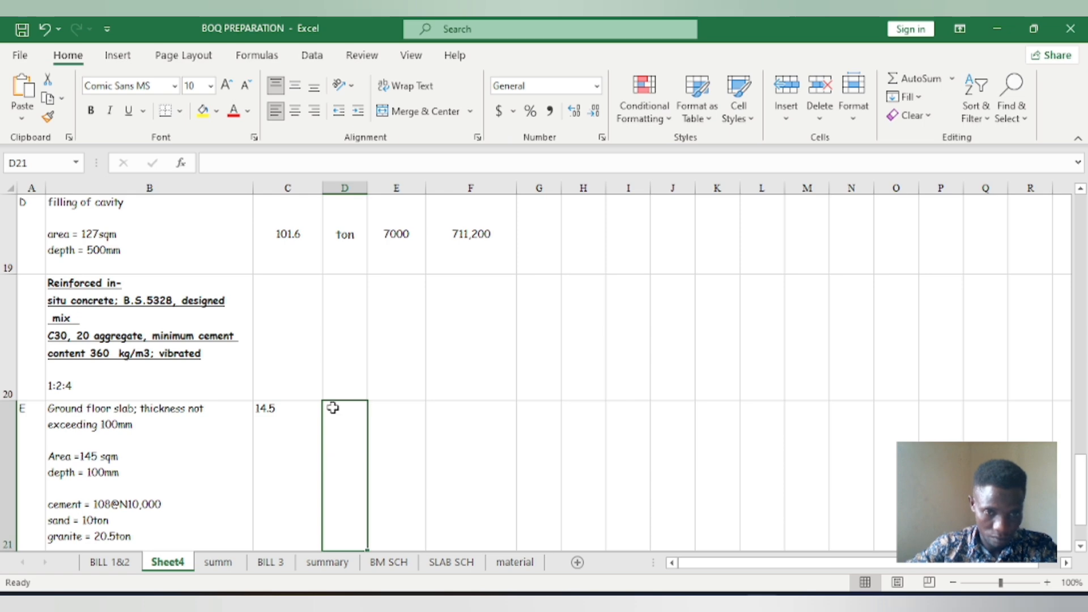
pyautogui.scroll(3, 334, 408)
pyautogui.click(351, 344)
pyautogui.rightClick(353, 343)
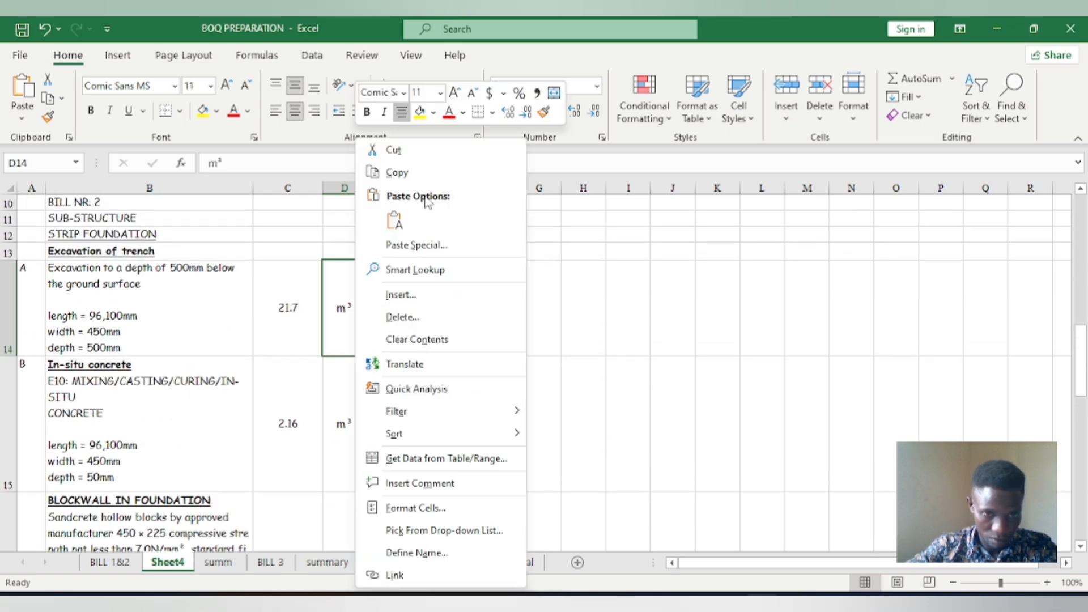
pyautogui.click(422, 179)
pyautogui.scroll(-2, 416, 243)
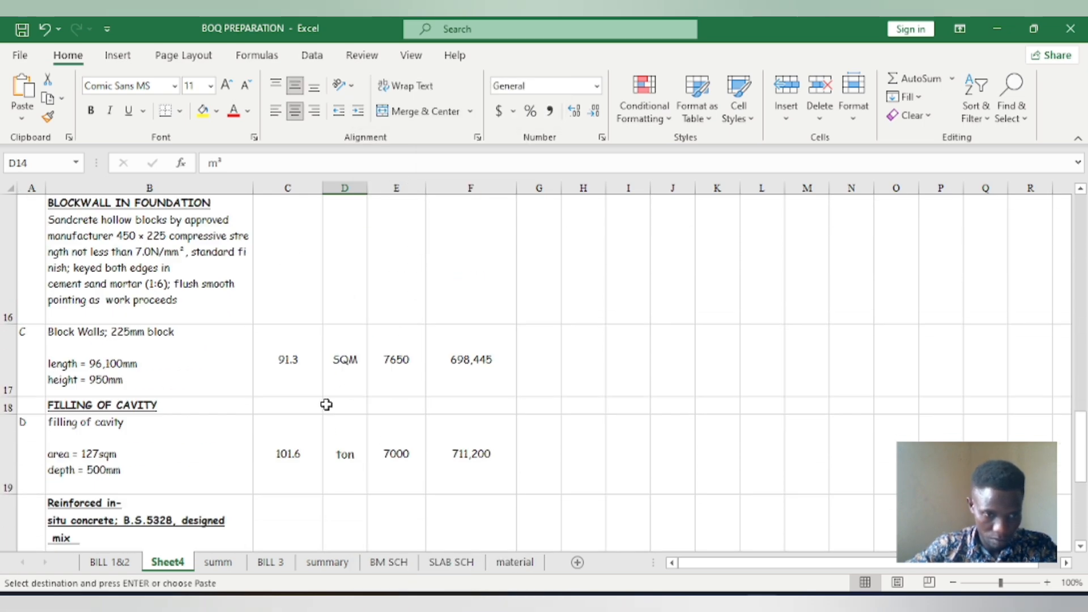
pyautogui.scroll(-1, 345, 431)
pyautogui.rightClick(357, 445)
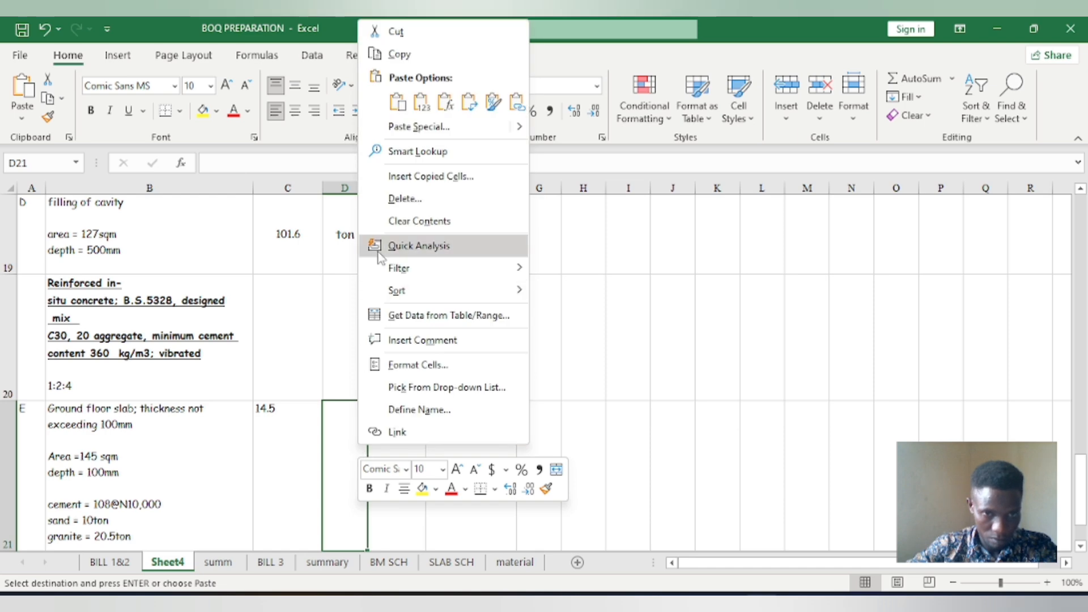
pyautogui.click(398, 102)
# Review the earlier excavation and in-situ concrete items and enter 110,000 as the ground floor slab's rate in E21.
pyautogui.click(418, 437)
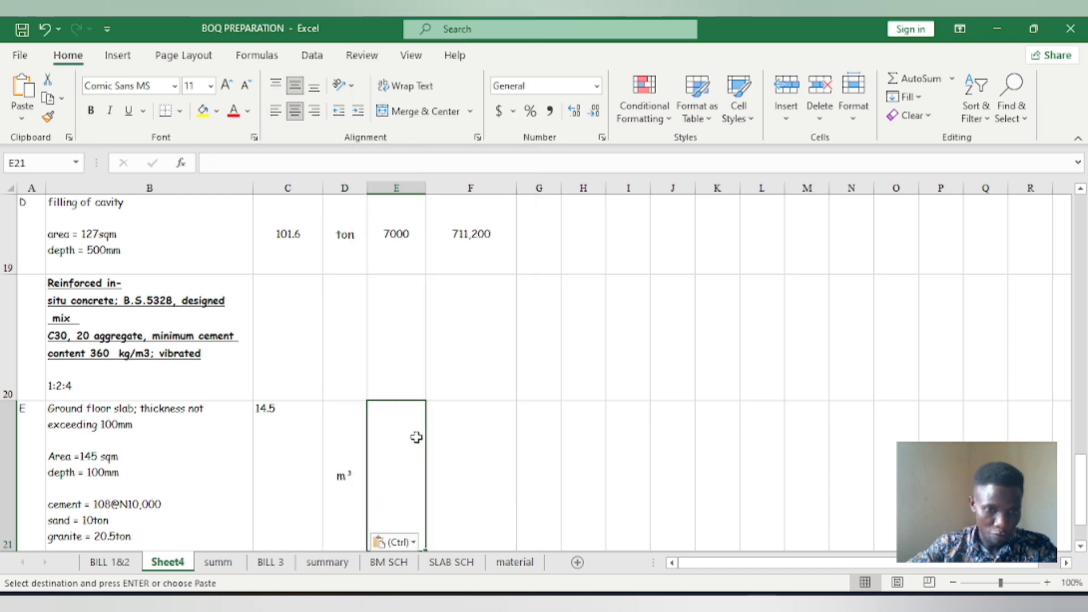
pyautogui.scroll(-3, 368, 484)
pyautogui.scroll(3, 170, 419)
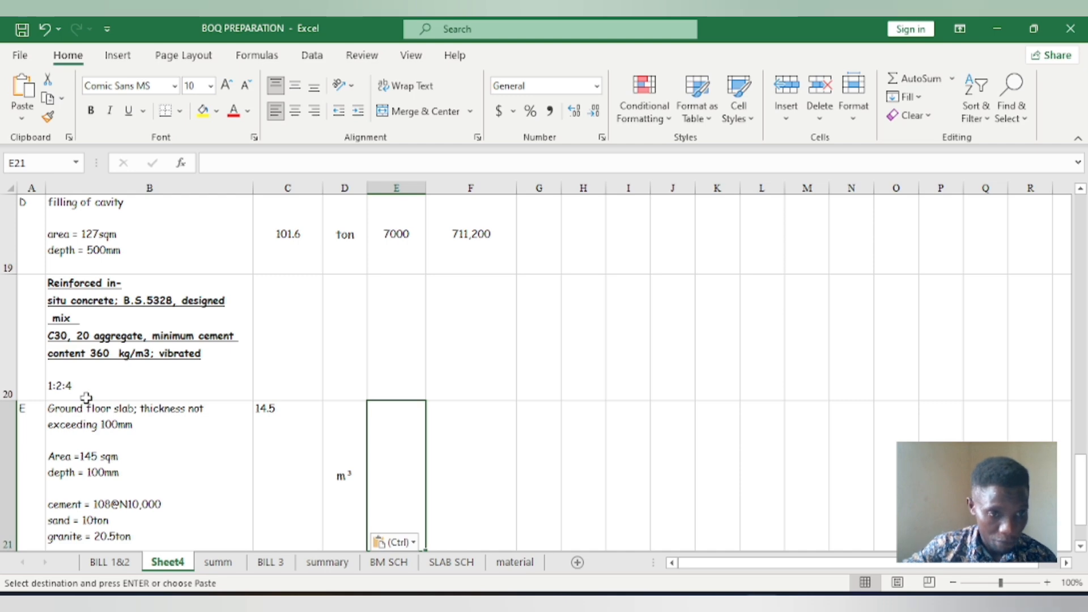
pyautogui.scroll(4, 86, 381)
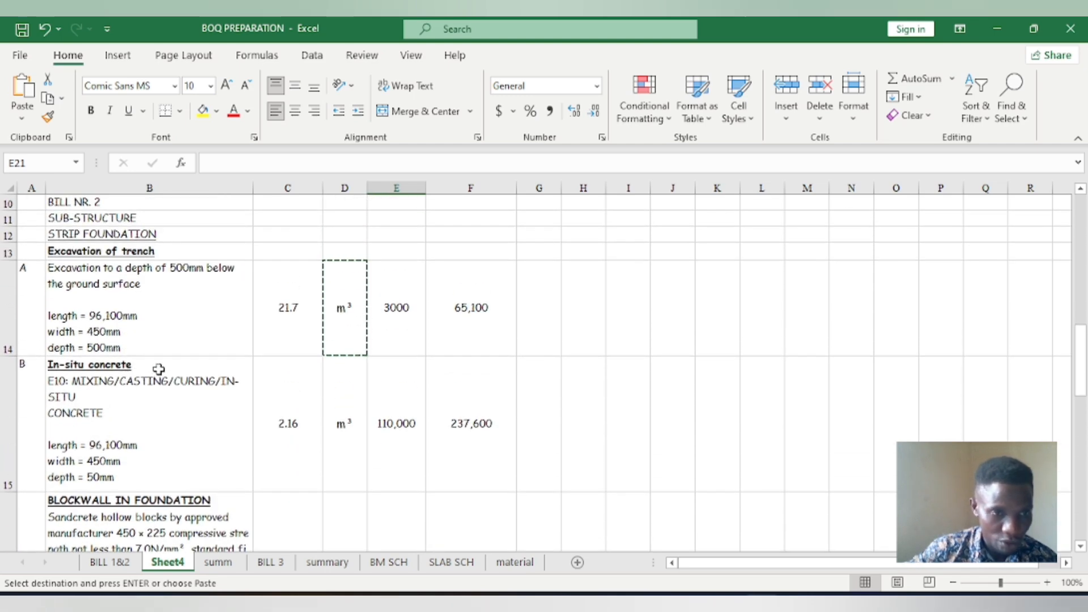
pyautogui.scroll(1, 195, 326)
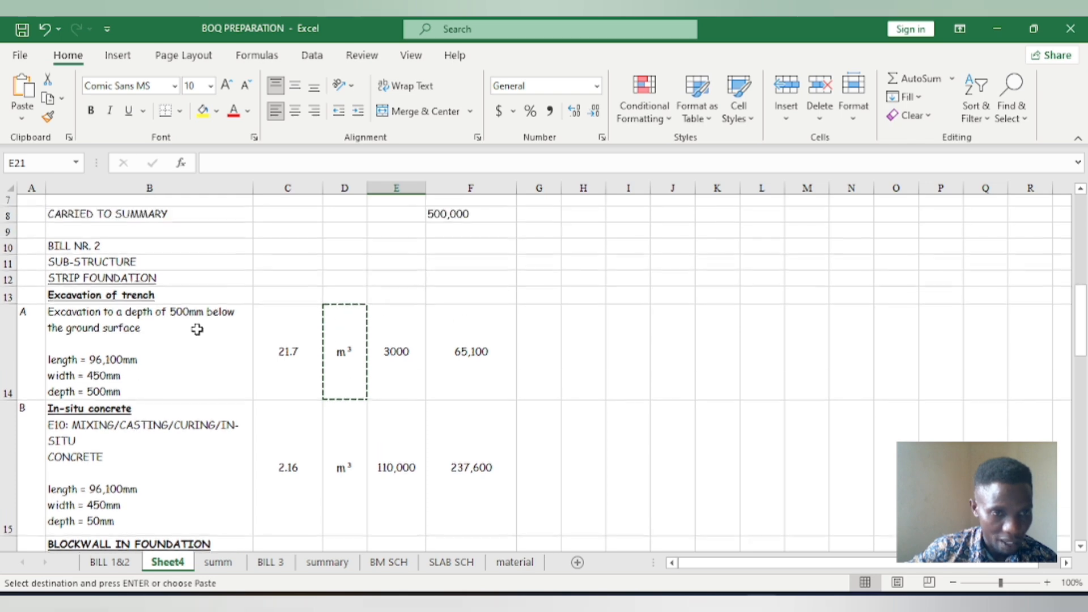
pyautogui.scroll(-1, 197, 340)
pyautogui.scroll(-1, 111, 449)
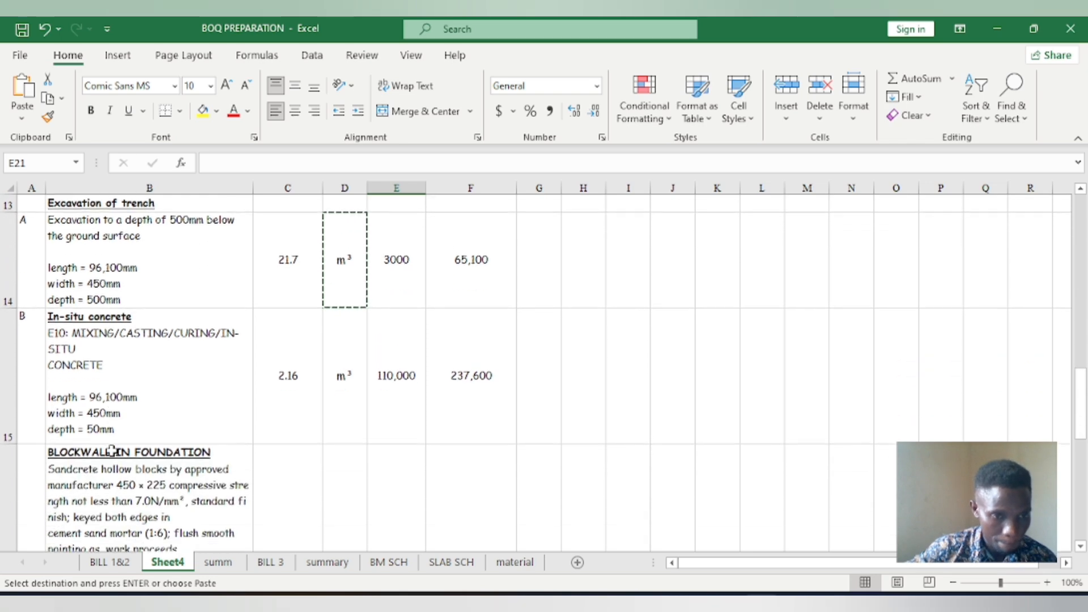
pyautogui.scroll(-10, 156, 394)
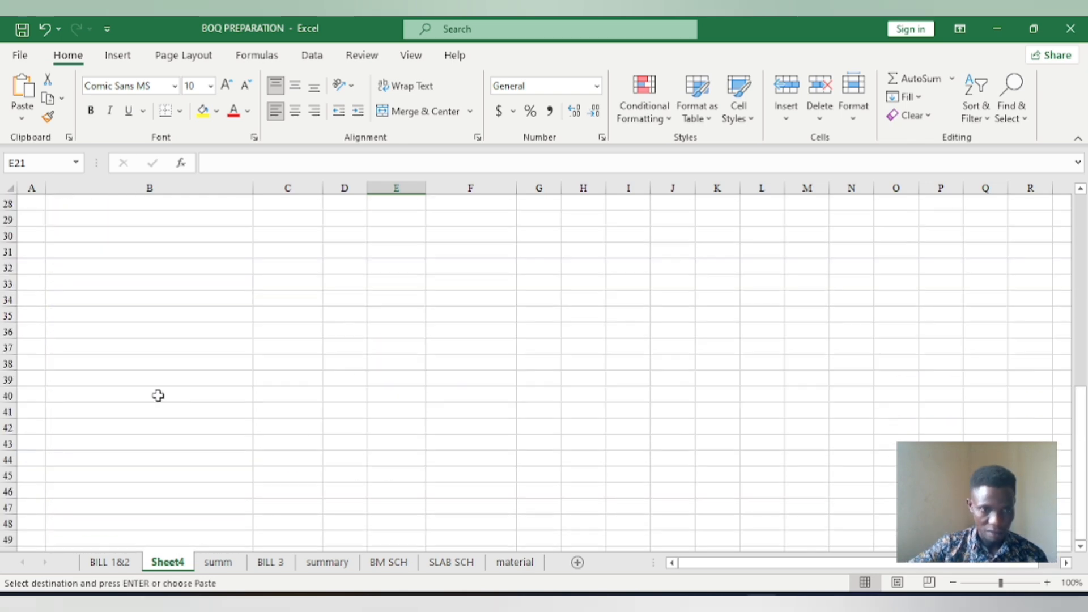
pyautogui.scroll(10, 155, 393)
pyautogui.scroll(-8, 155, 405)
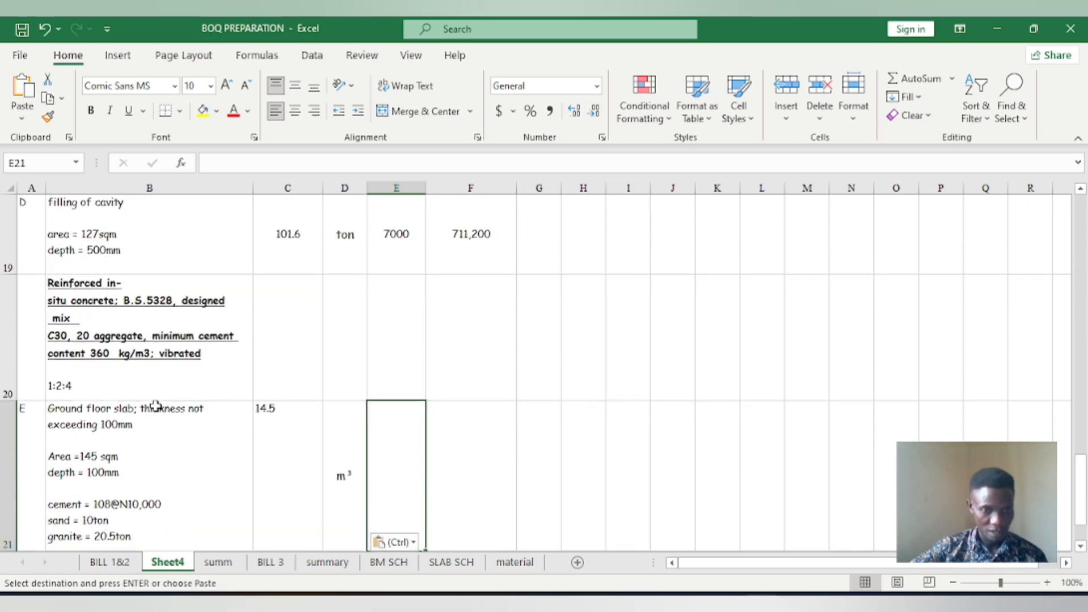
pyautogui.scroll(6, 194, 372)
pyautogui.doubleClick(403, 473)
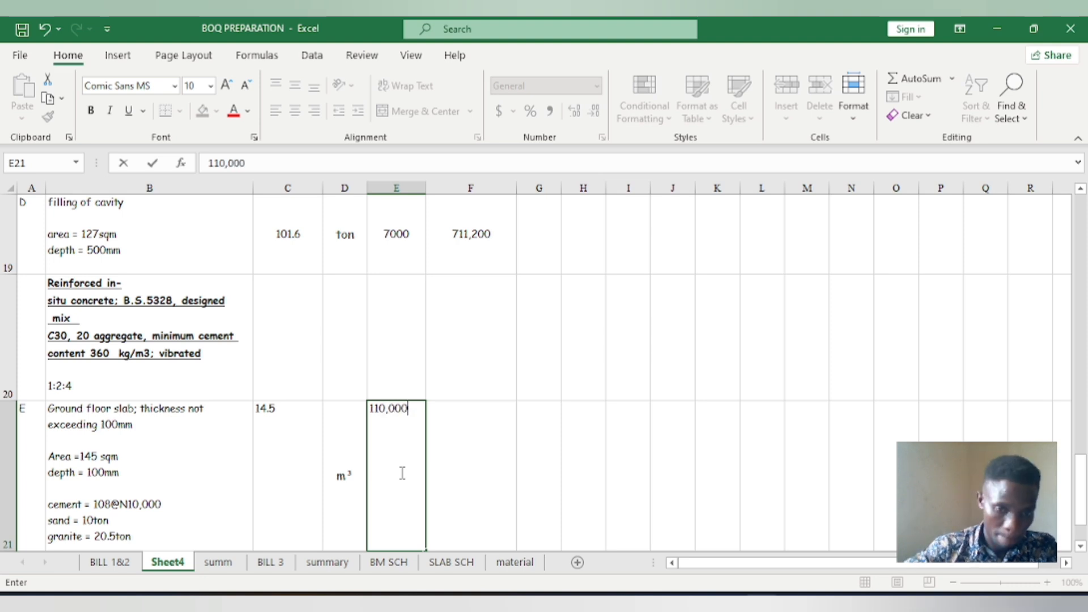
pyautogui.click(479, 422)
# Fill the amount formula from F19 down to F21 and clear the copy in heading row cell F20.
pyautogui.click(454, 260)
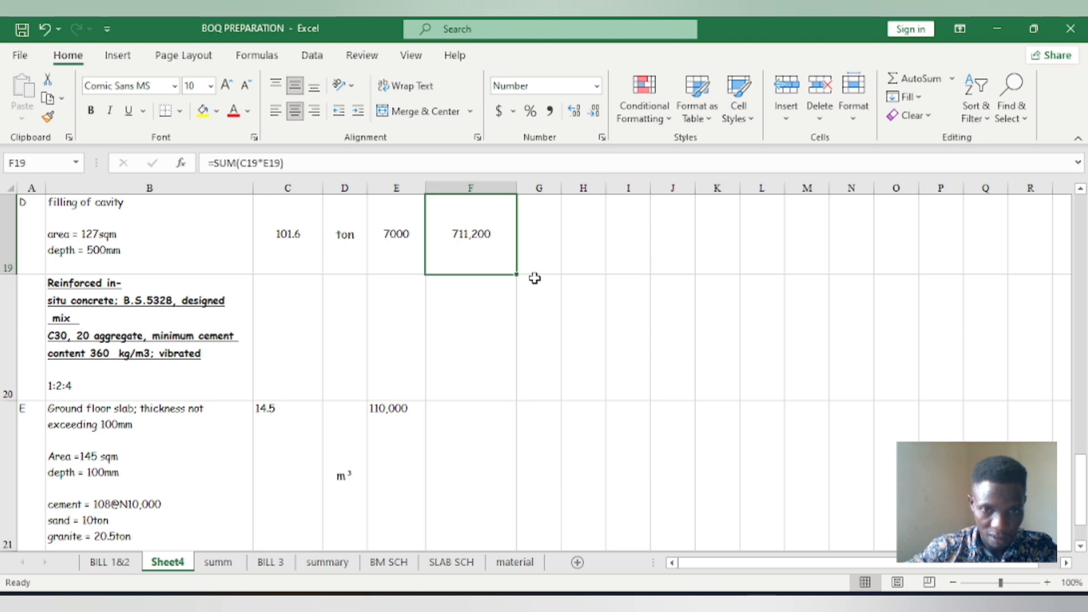
pyautogui.moveTo(516, 274); pyautogui.dragTo(526, 541)
pyautogui.click(483, 378)
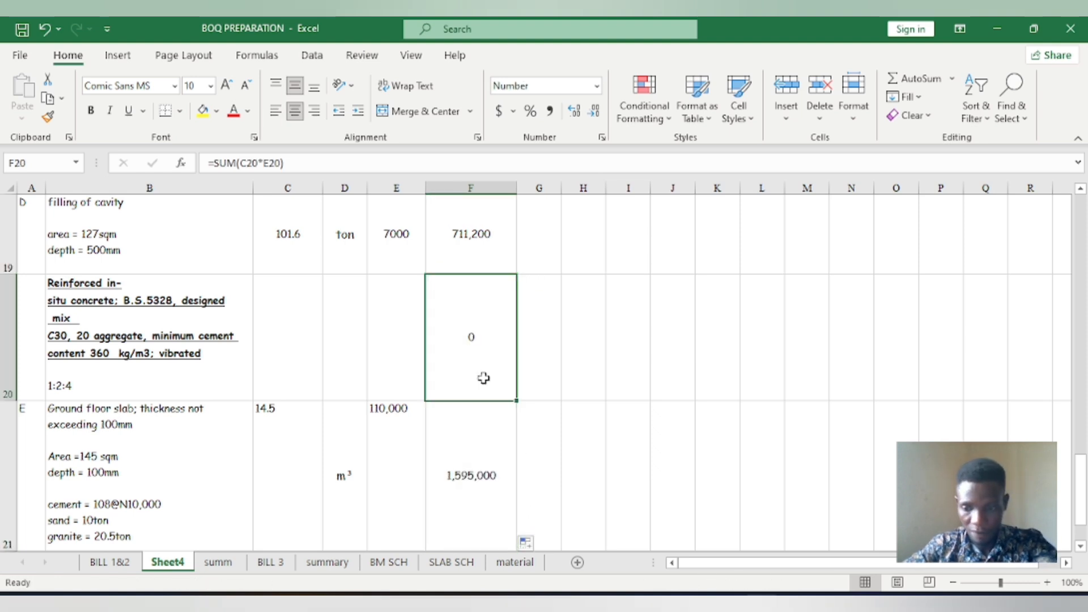
pyautogui.press('BackSpace')
pyautogui.click(623, 403)
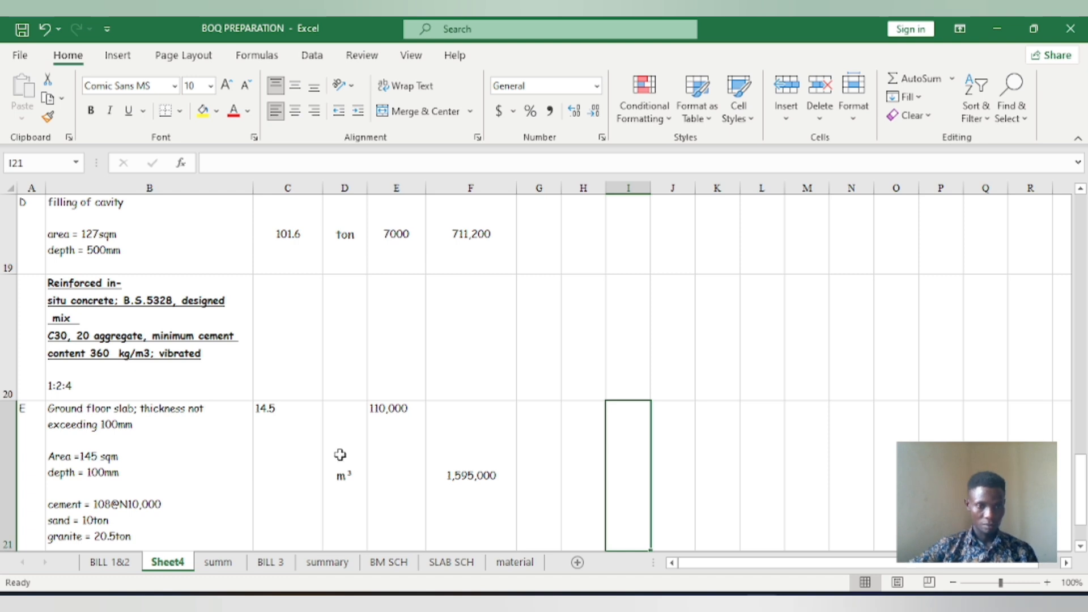
# Centre the ground floor slab's quantity, unit, rate and amount in C21:F21 both vertically and horizontally.
pyautogui.moveTo(289, 428); pyautogui.dragTo(466, 486)
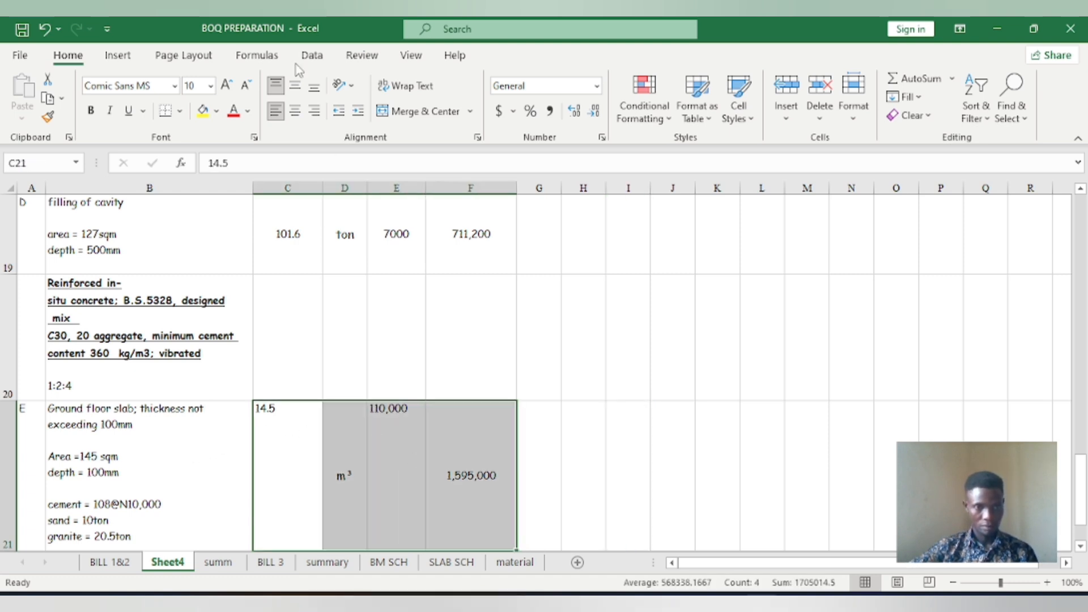
pyautogui.click(296, 85)
pyautogui.click(296, 111)
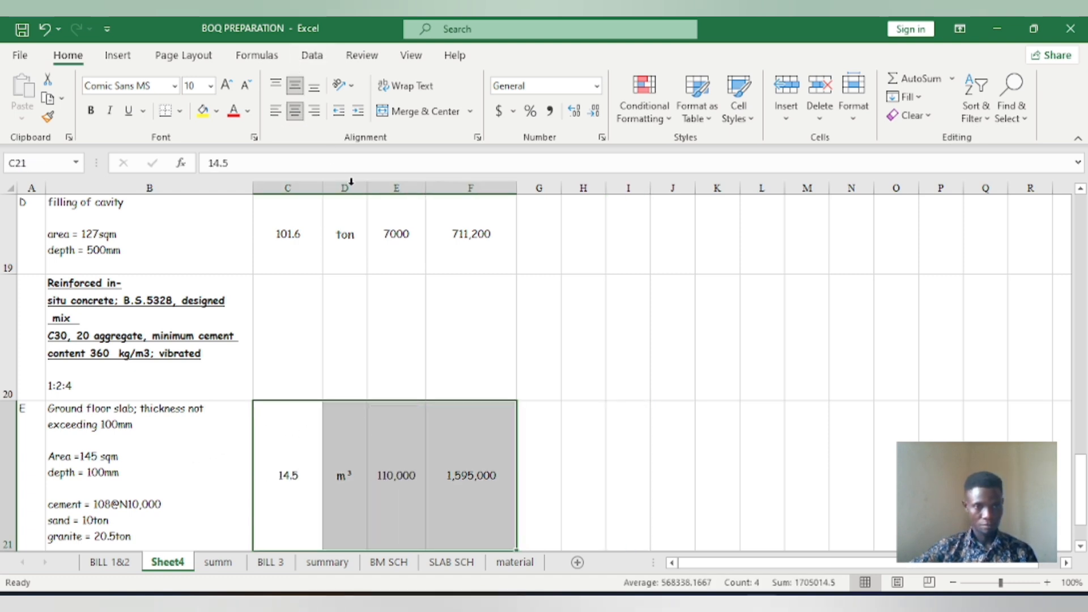
pyautogui.click(390, 337)
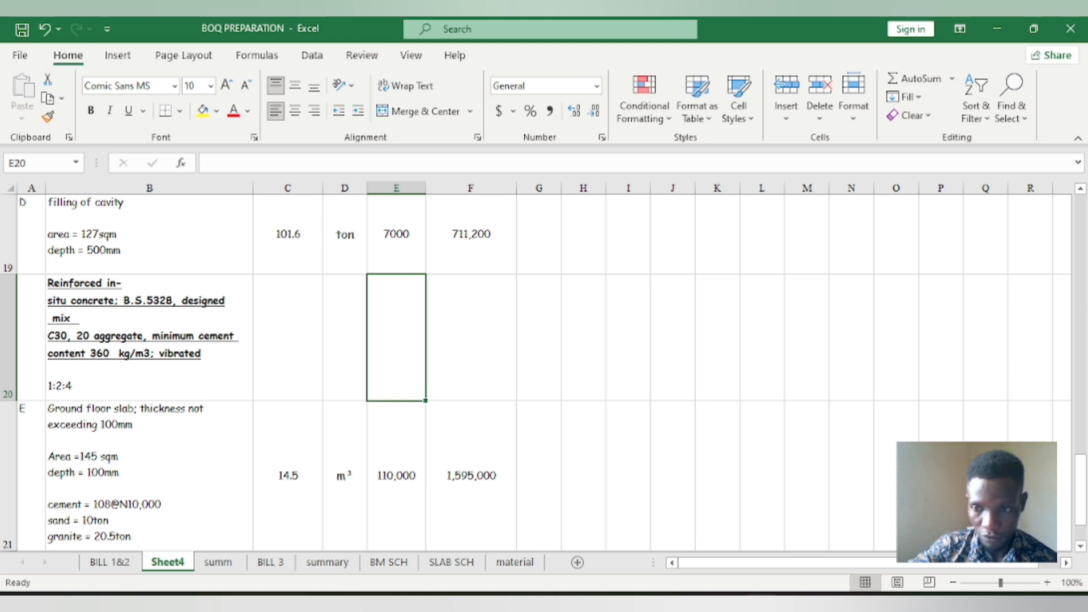
pyautogui.scroll(-1, 563, 310)
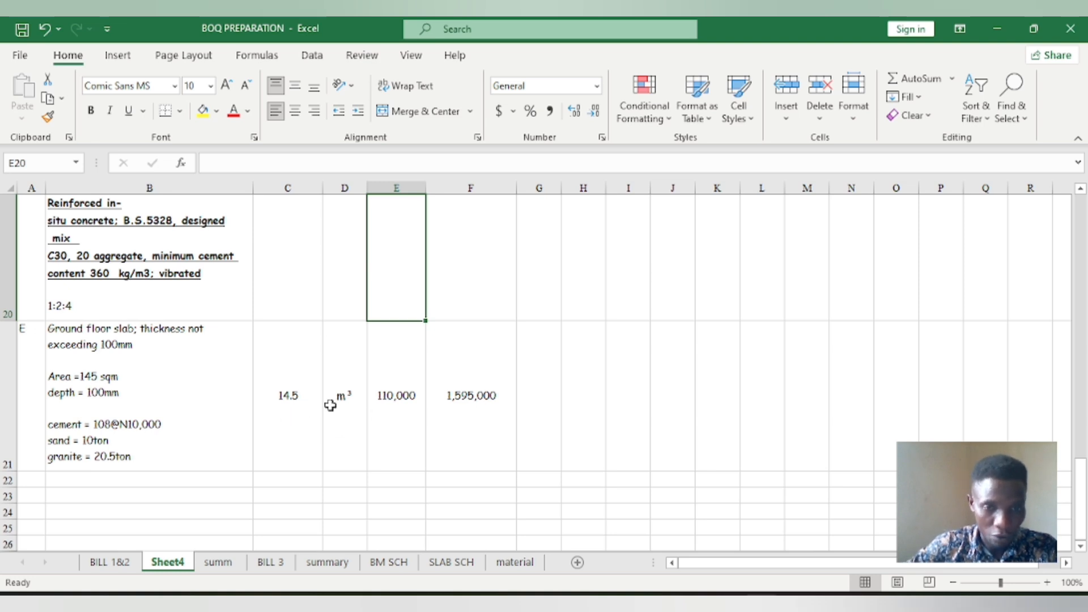
pyautogui.click(398, 401)
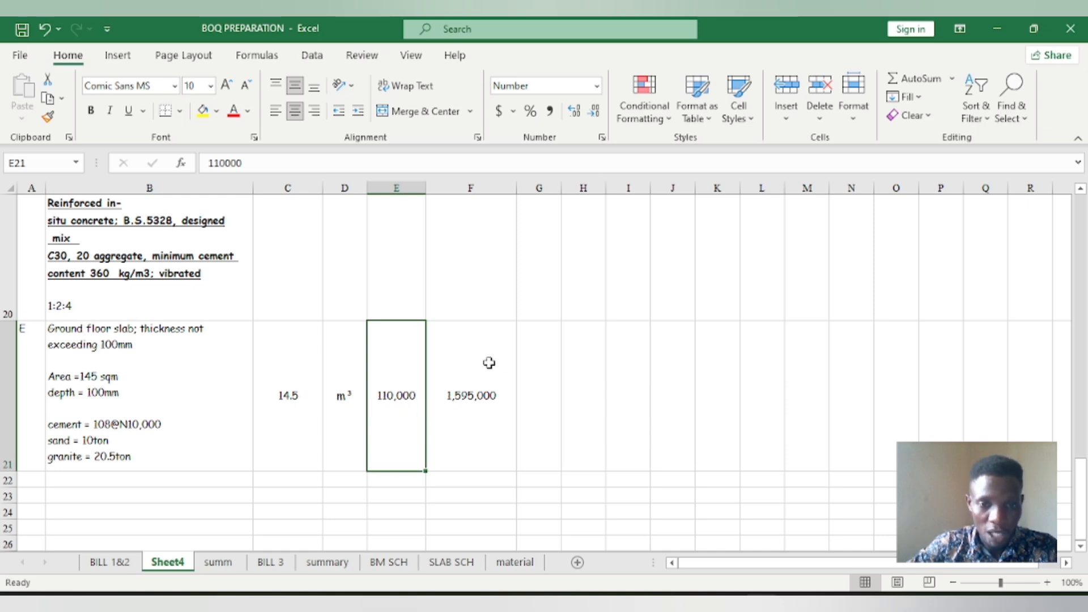
pyautogui.scroll(-4, 489, 362)
pyautogui.scroll(4, 489, 362)
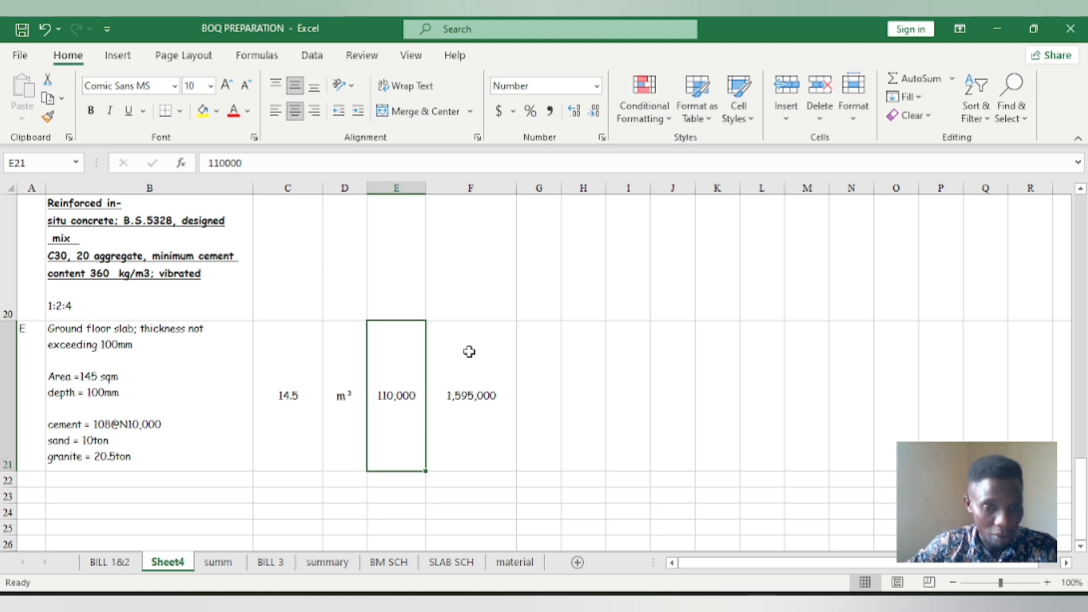
pyautogui.click(467, 392)
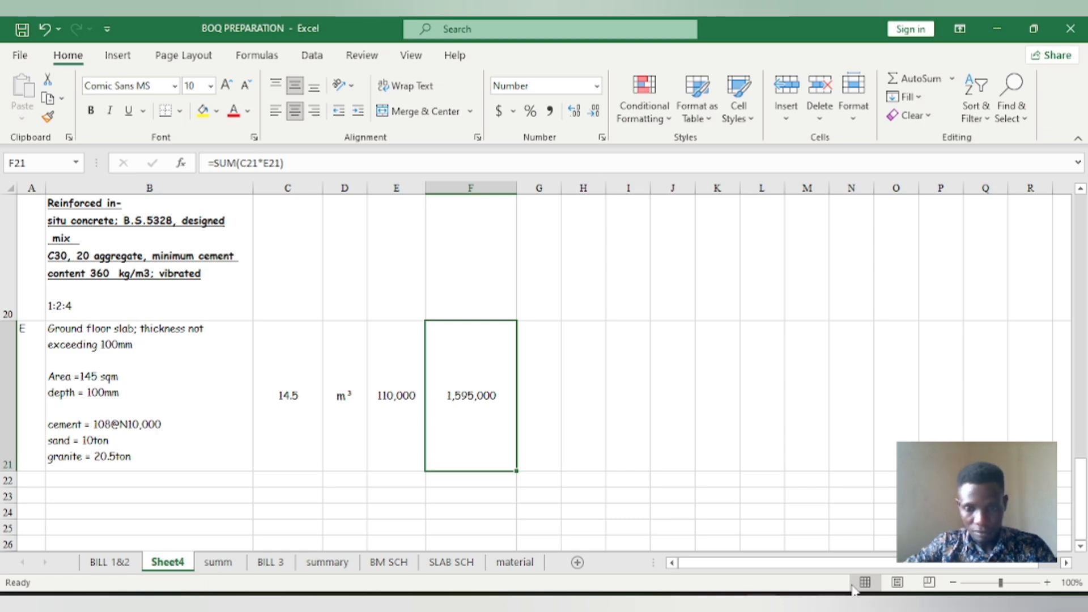
# Switch to Molupa site.pdf and examine the foundation section on page 4 for the mesh, concrete slab and hardcore filling, returning to the workbook.
pyautogui.hotkey('alt', 'Tab')
pyautogui.scroll(-10, 573, 445)
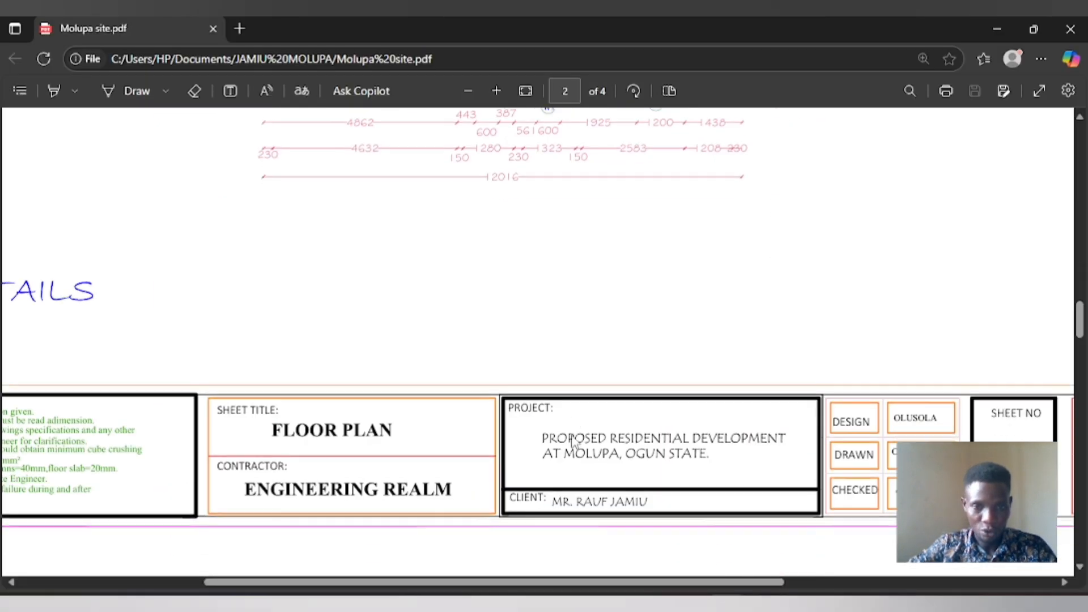
pyautogui.scroll(-10, 574, 447)
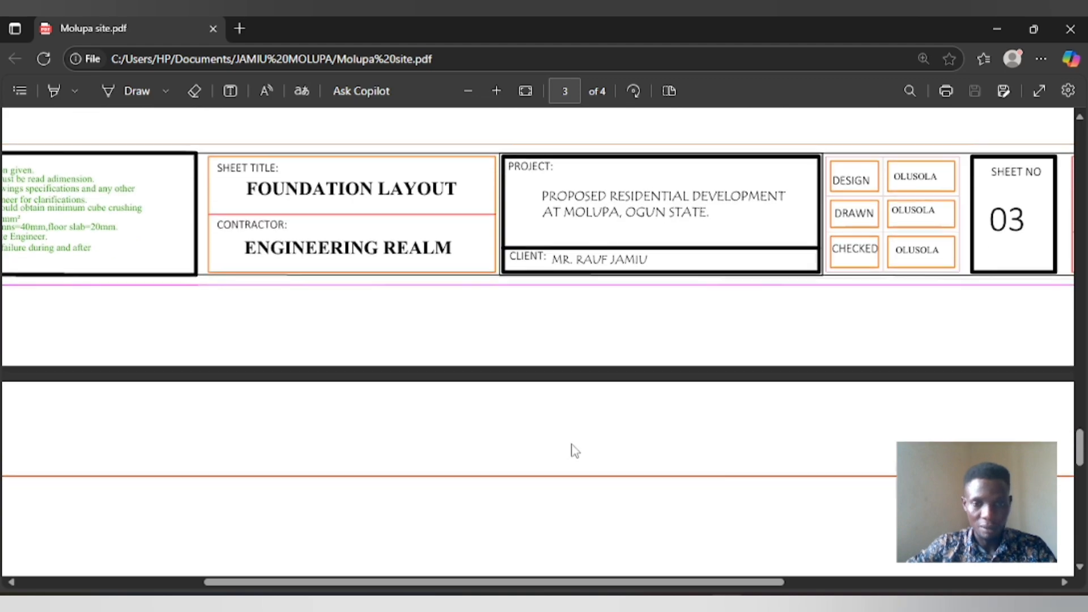
pyautogui.scroll(-5, 572, 464)
pyautogui.scroll(7, 566, 474)
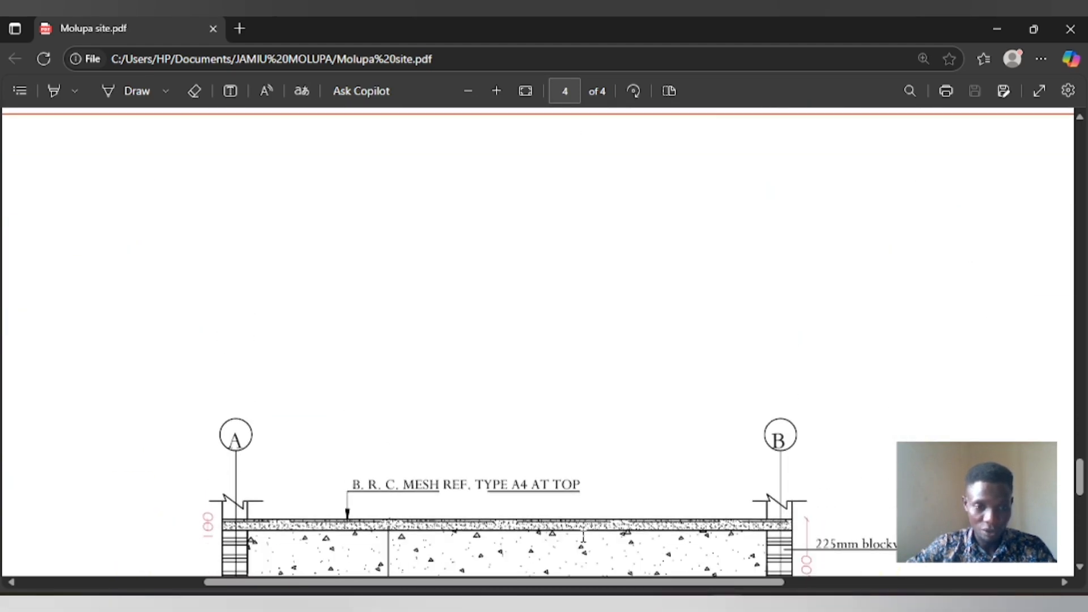
pyautogui.scroll(-2, 320, 437)
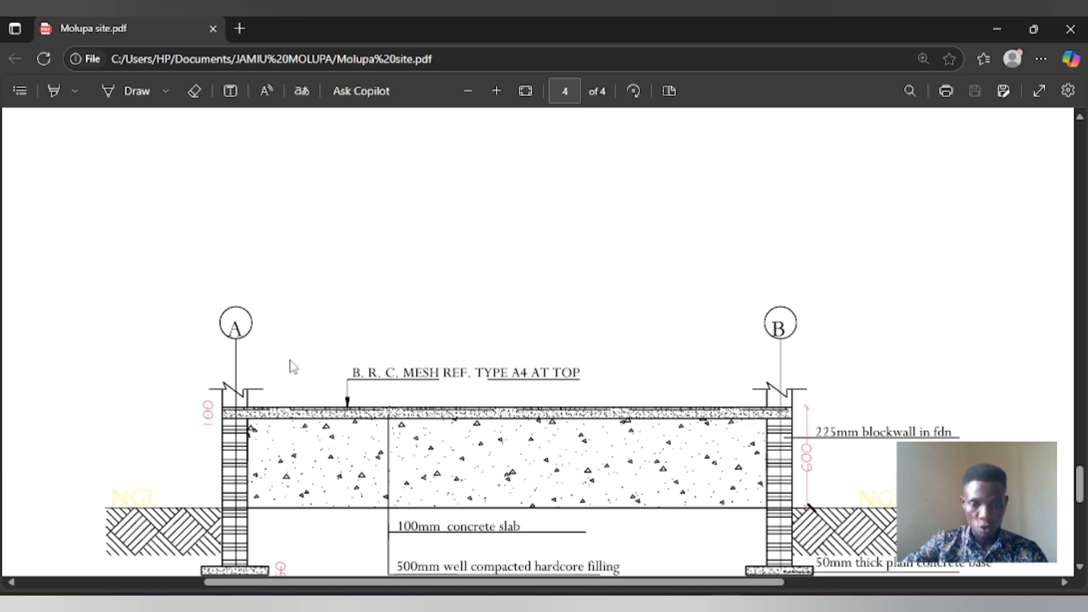
pyautogui.scroll(-1, 425, 415)
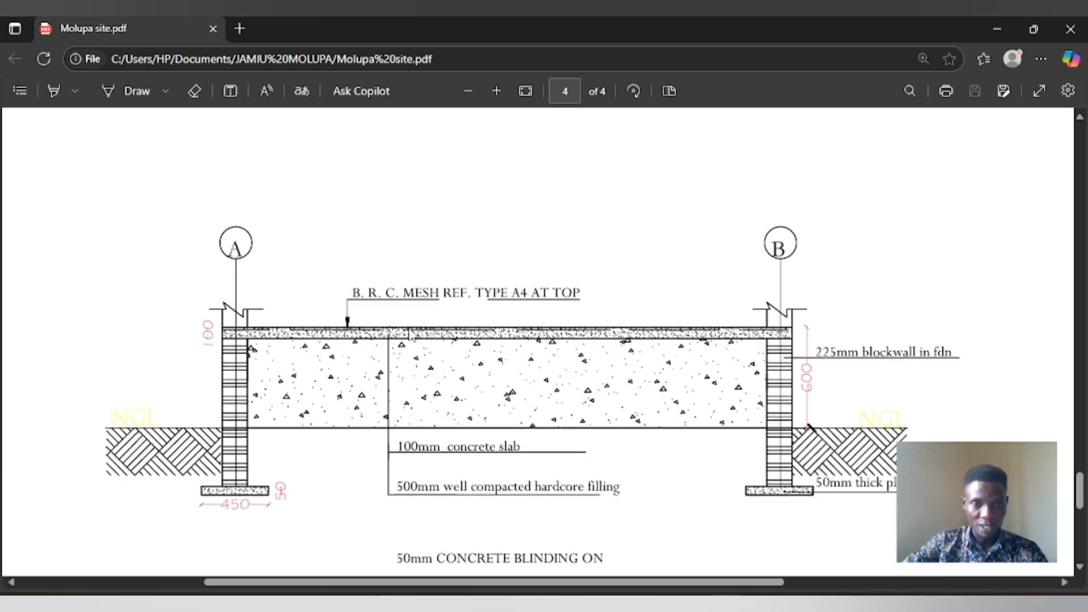
pyautogui.hotkey('alt', 'Tab')
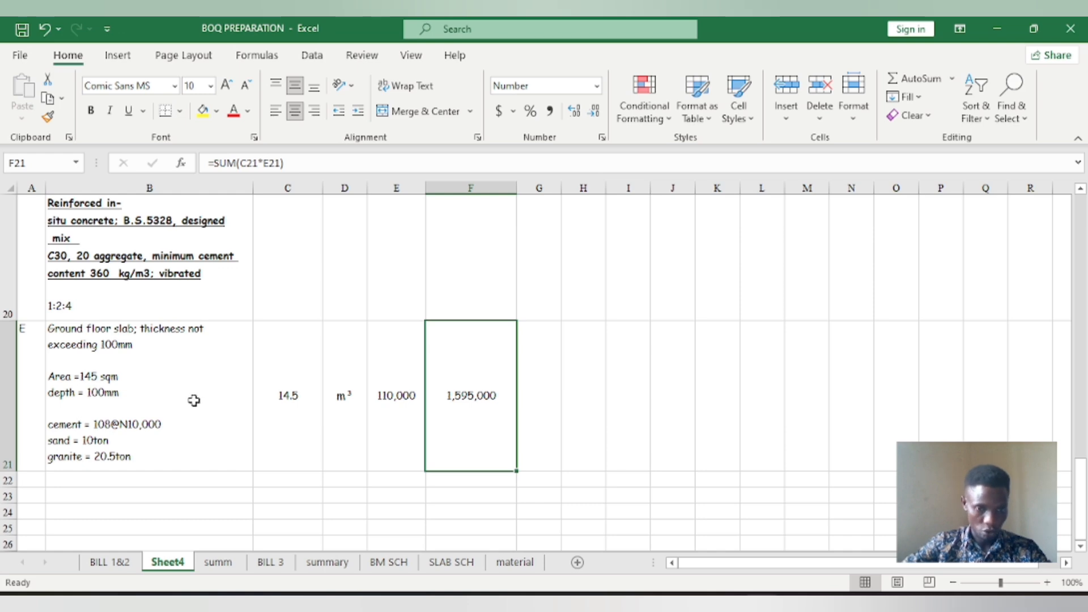
pyautogui.scroll(3, 194, 400)
pyautogui.scroll(-5, 270, 405)
pyautogui.scroll(2, 287, 398)
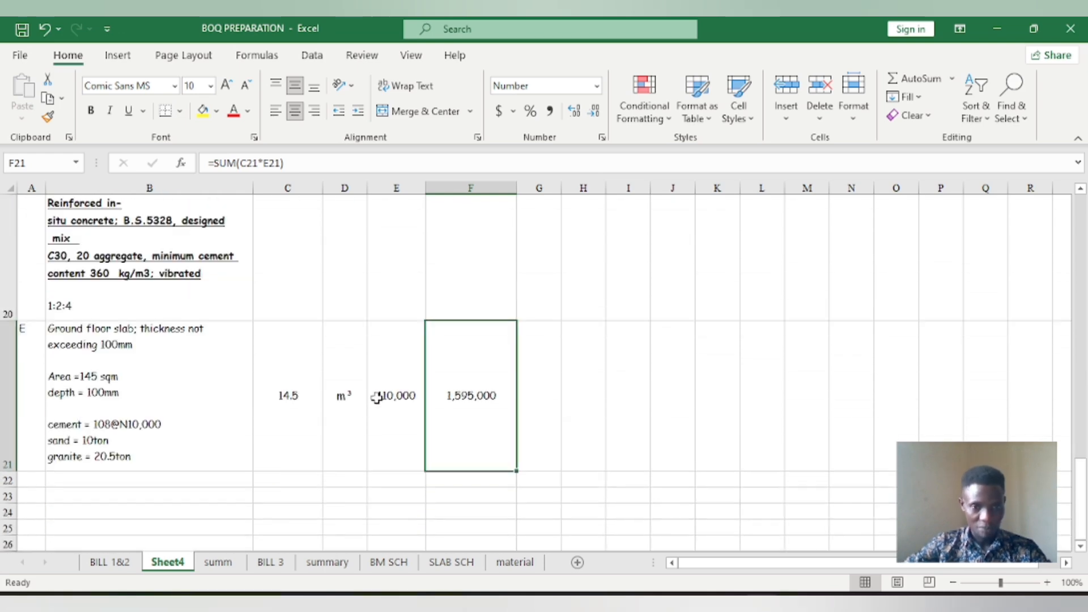
pyautogui.scroll(-2, 437, 380)
pyautogui.scroll(2, 313, 352)
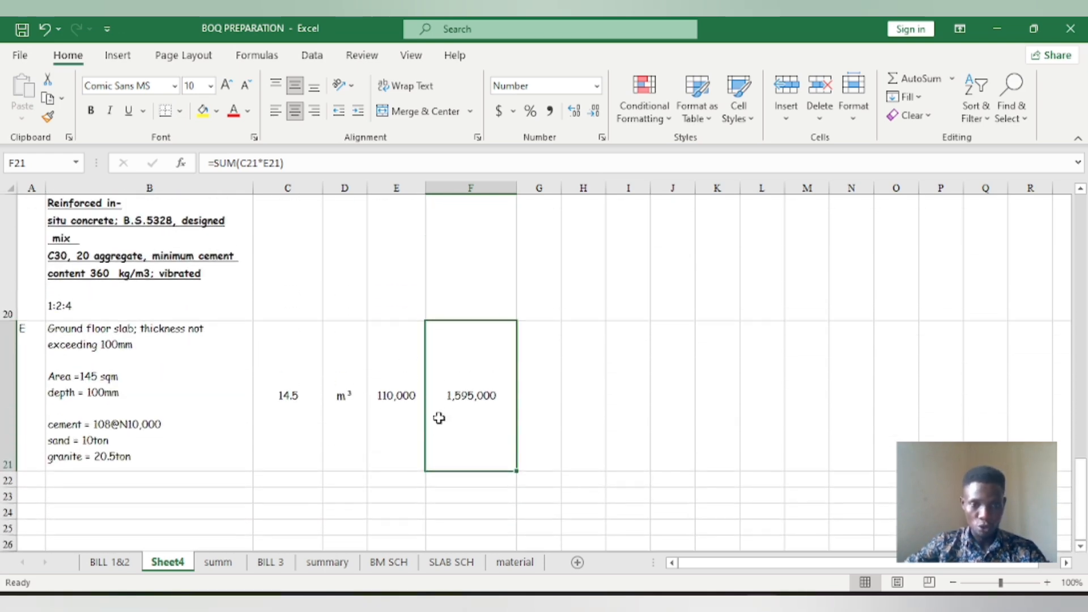
pyautogui.scroll(-2, 468, 386)
pyautogui.click(420, 349)
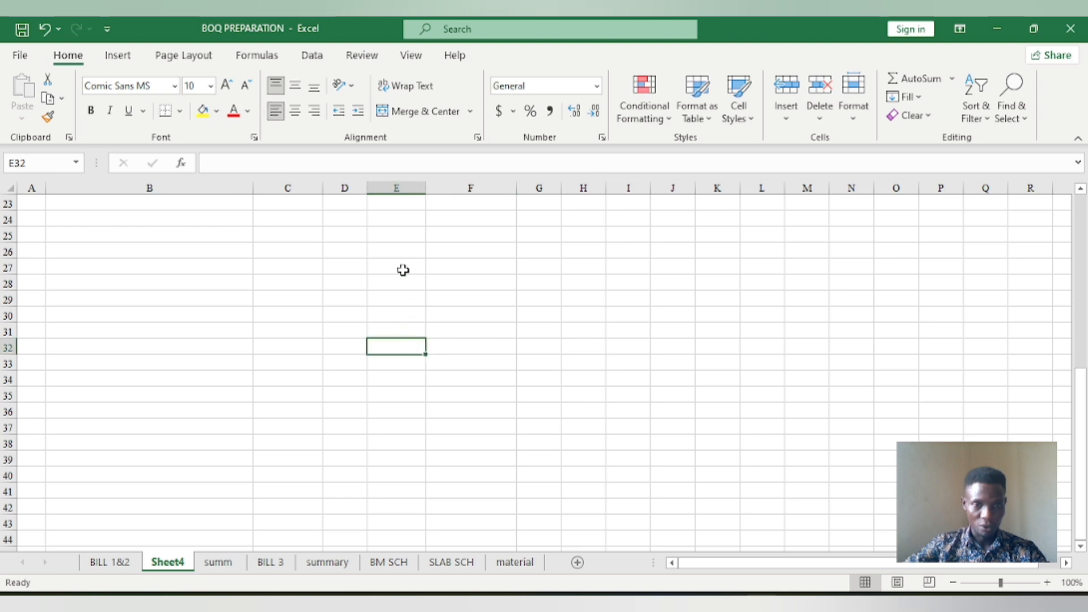
pyautogui.click(392, 249)
pyautogui.scroll(2, 432, 241)
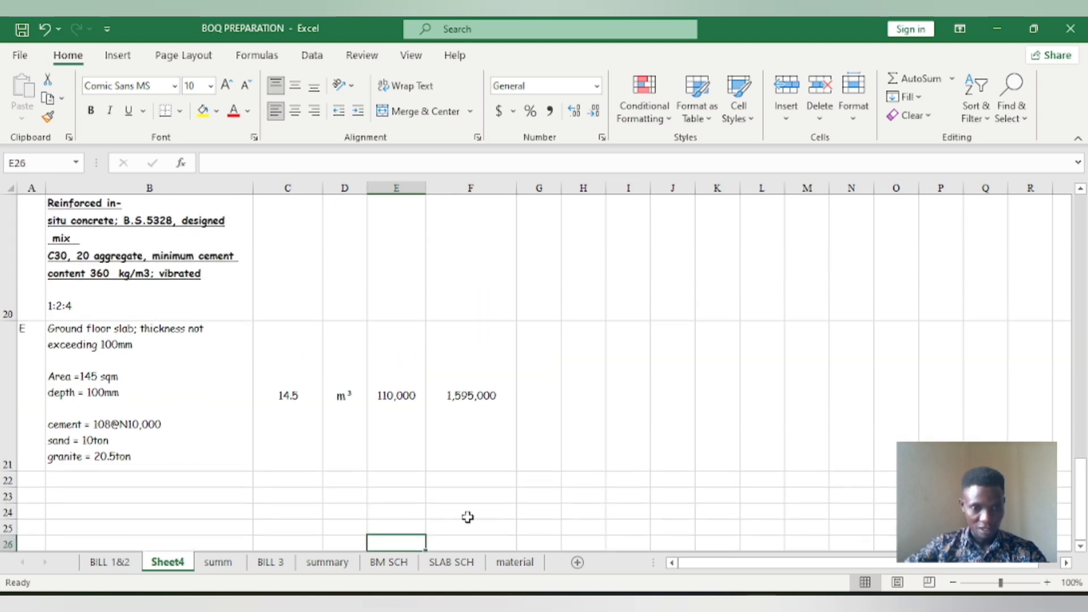
# Total the amount column in F23 below the ground floor slab item with =SUM(F2:F21).
pyautogui.click(466, 499)
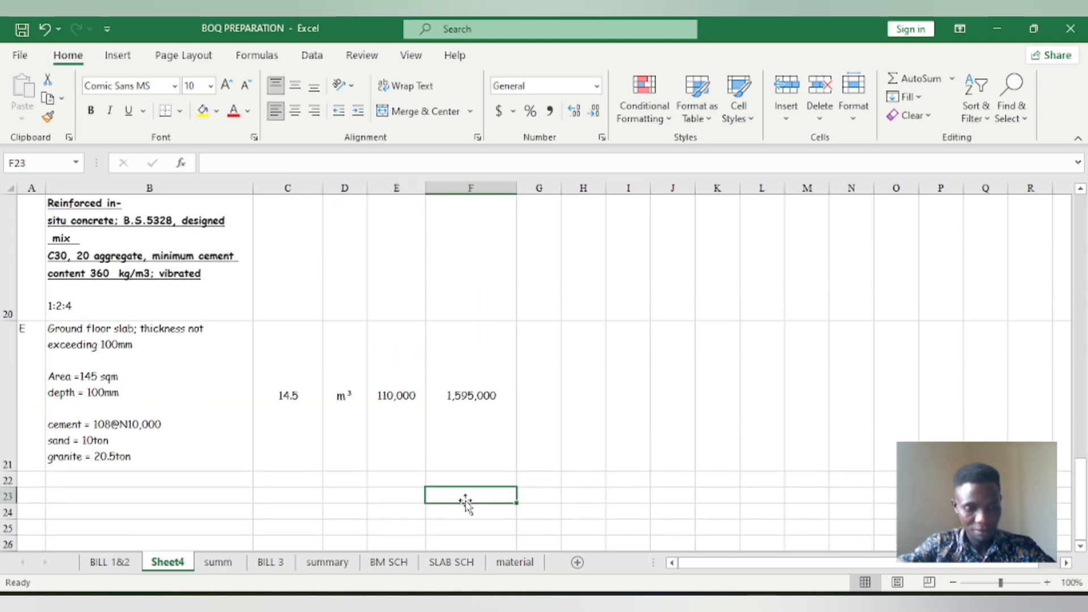
pyautogui.write('=SUM')
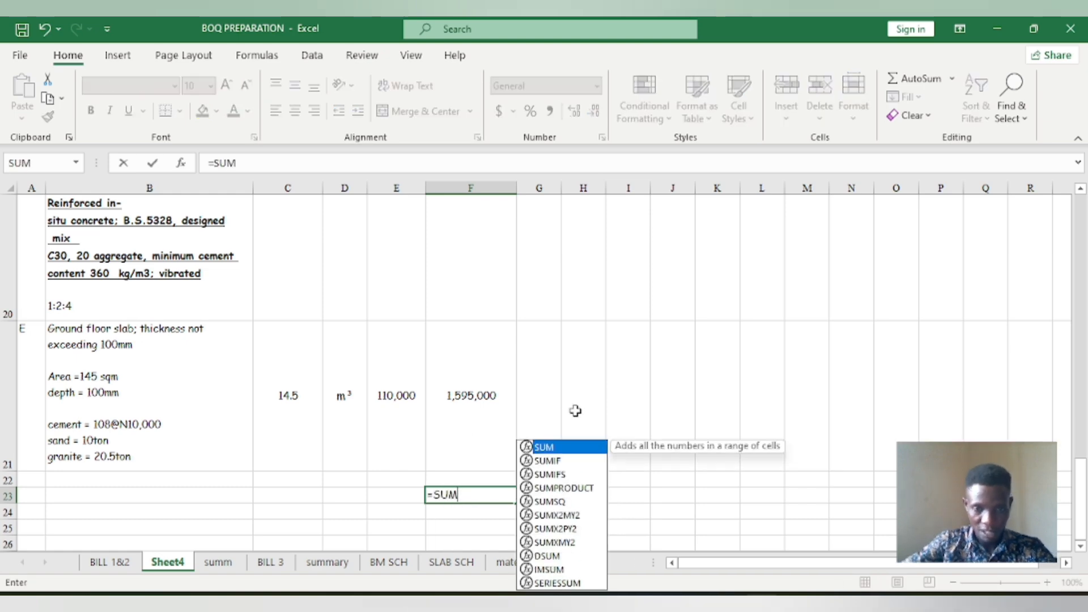
pyautogui.doubleClick(554, 447)
pyautogui.scroll(7, 481, 361)
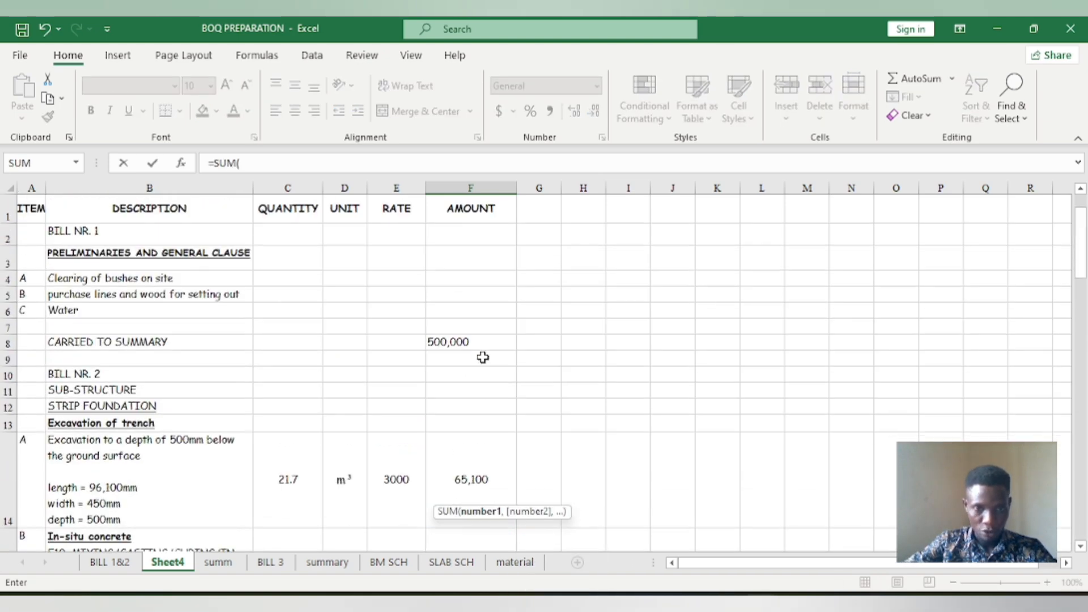
pyautogui.click(442, 233)
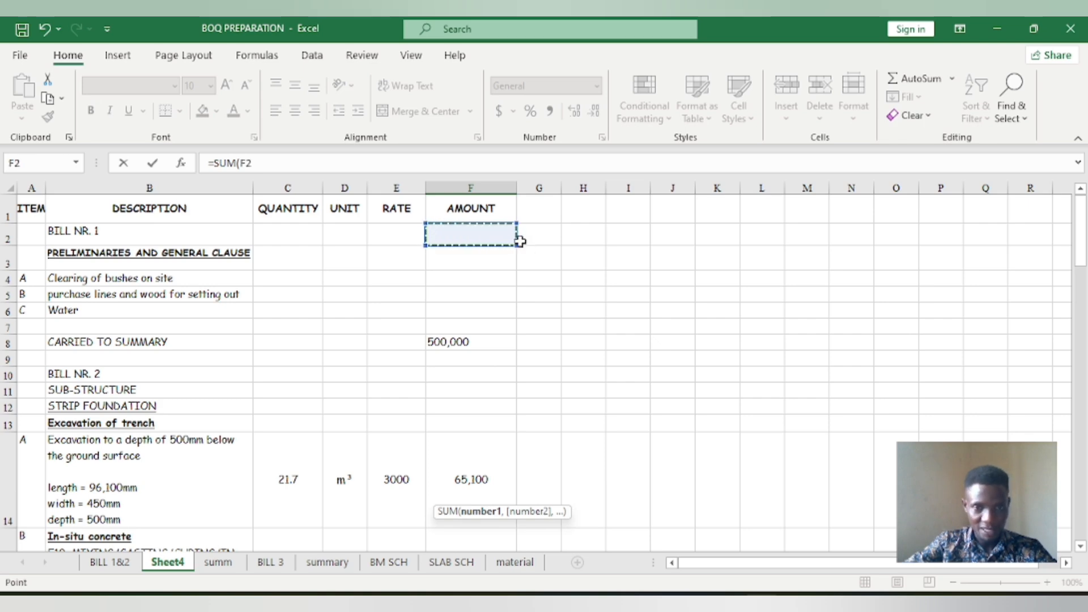
pyautogui.moveTo(520, 241); pyautogui.dragTo(481, 497)
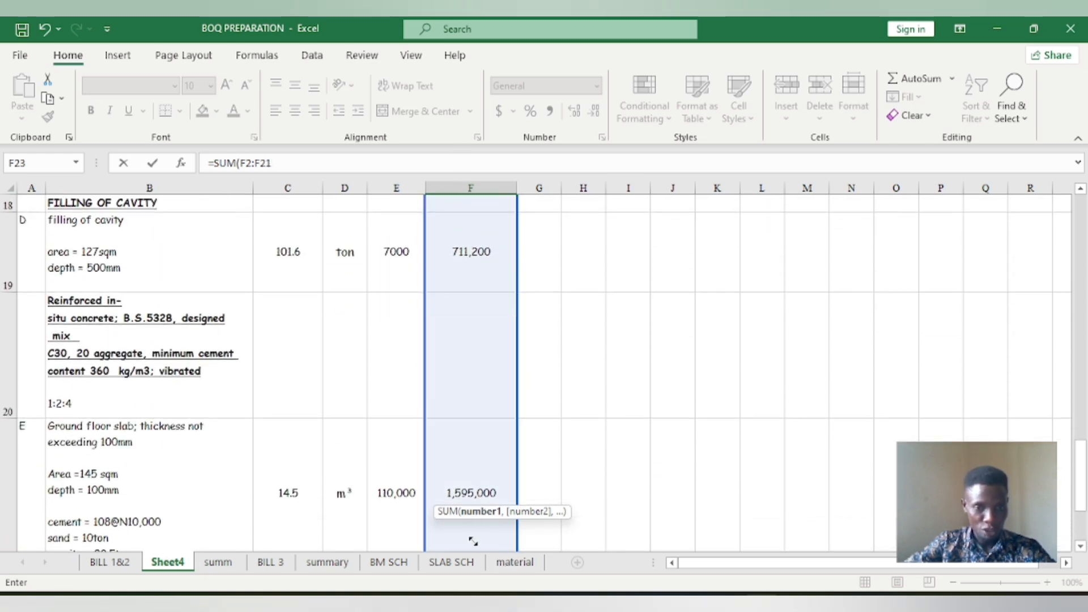
pyautogui.moveTo(473, 541); pyautogui.dragTo(473, 347)
pyautogui.press('Return')
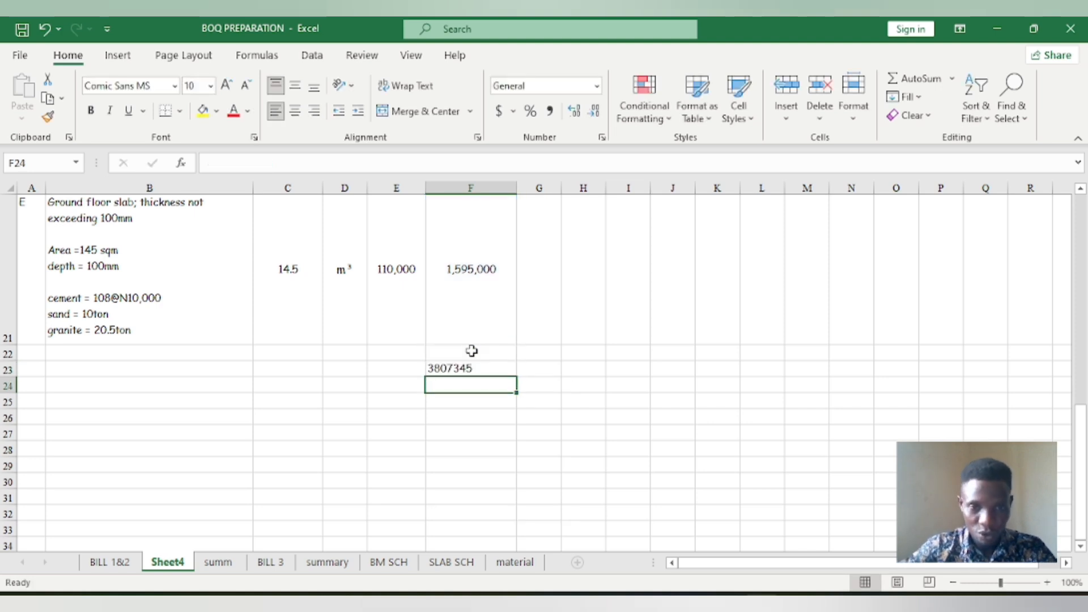
# Inspect the range used by the total formula in F23 without changing it.
pyautogui.click(460, 368)
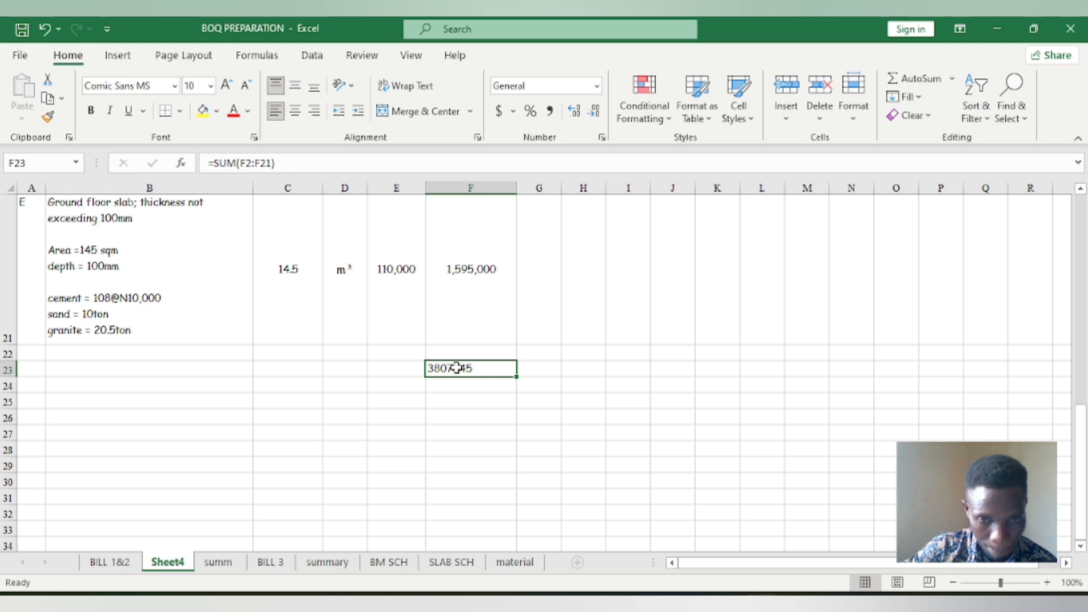
pyautogui.doubleClick(456, 368)
pyautogui.click(459, 400)
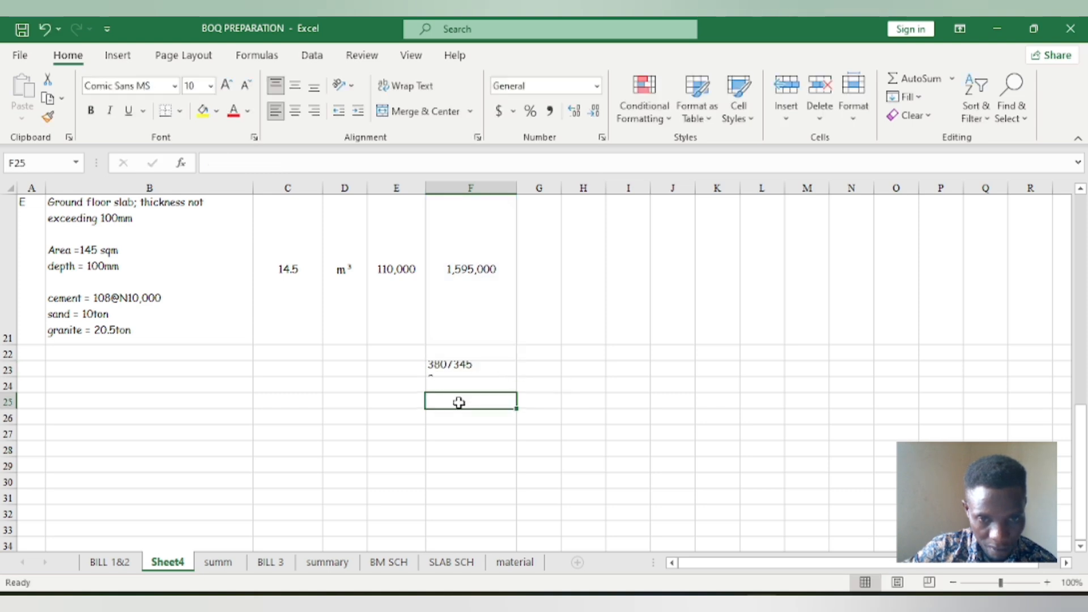
pyautogui.click(454, 371)
pyautogui.doubleClick(454, 370)
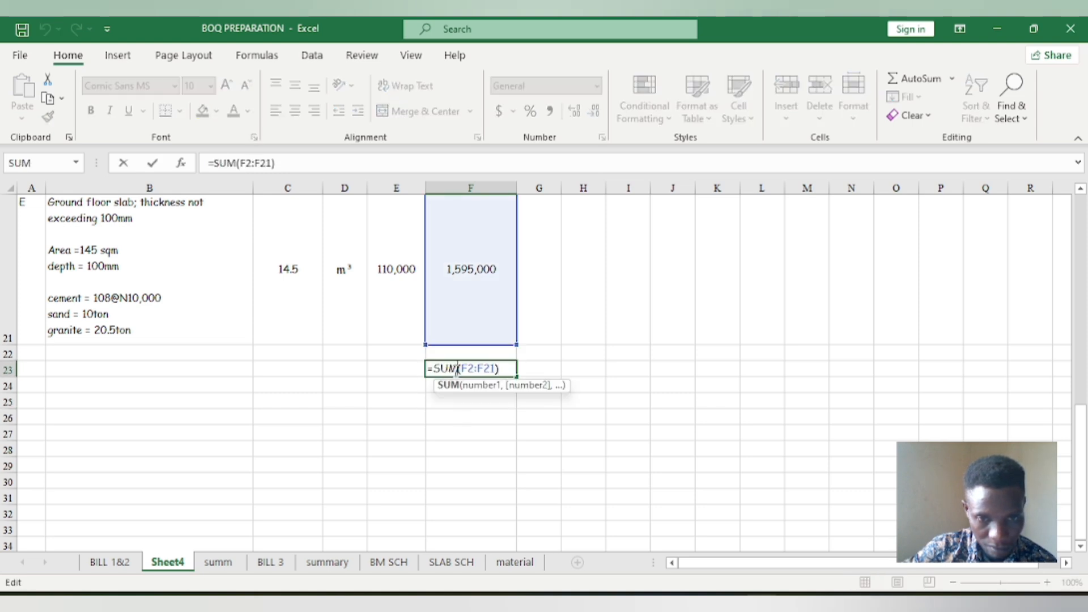
pyautogui.click(451, 404)
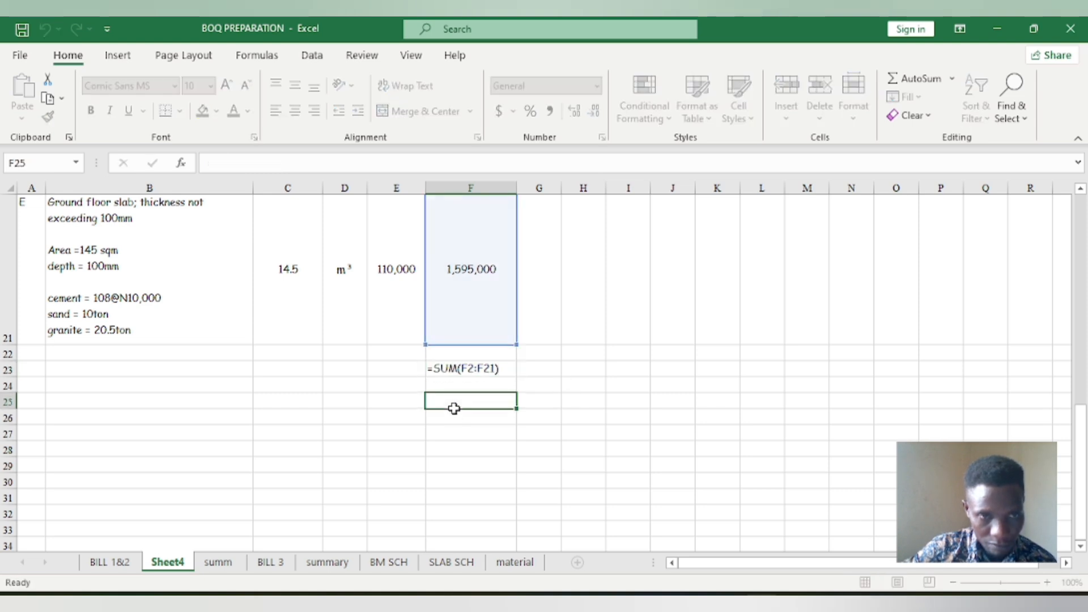
# Format the total in F23 with the custom number format #,##0.00_);(#,##0.00).
pyautogui.click(464, 369)
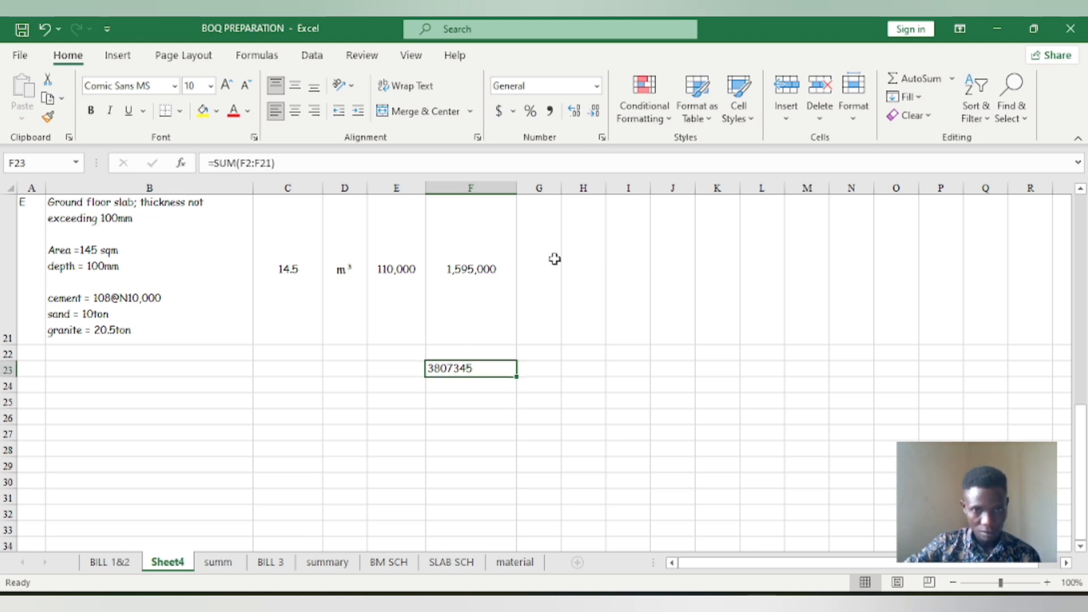
pyautogui.click(596, 86)
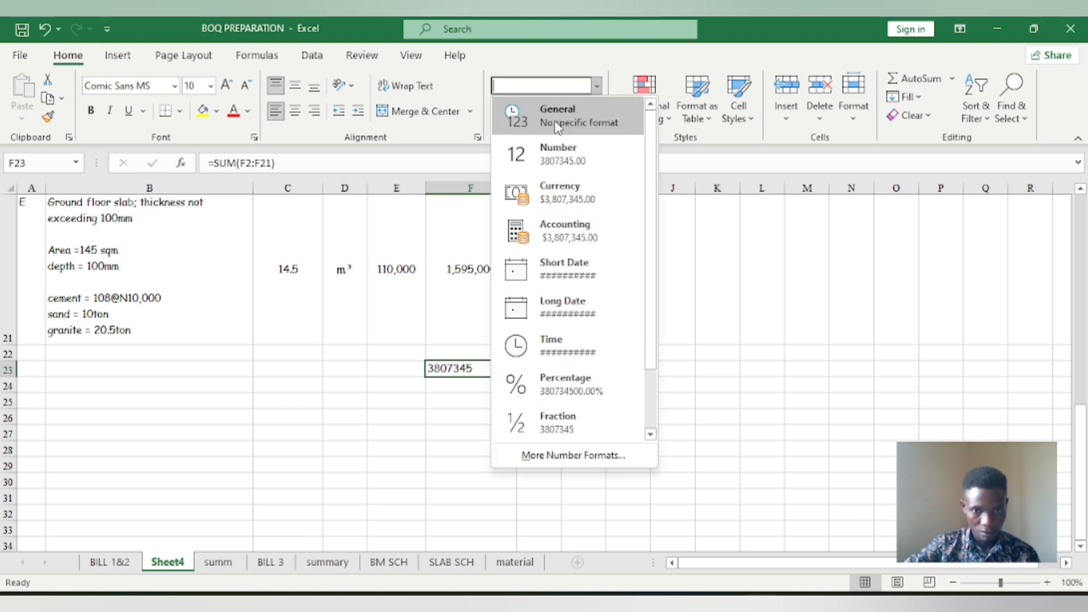
pyautogui.click(539, 455)
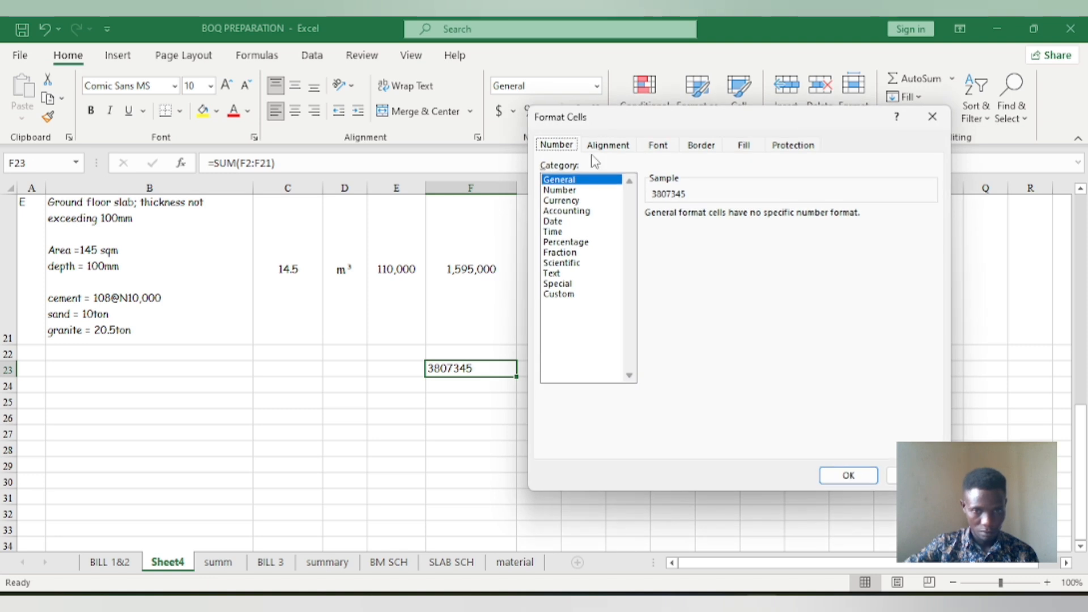
pyautogui.click(577, 299)
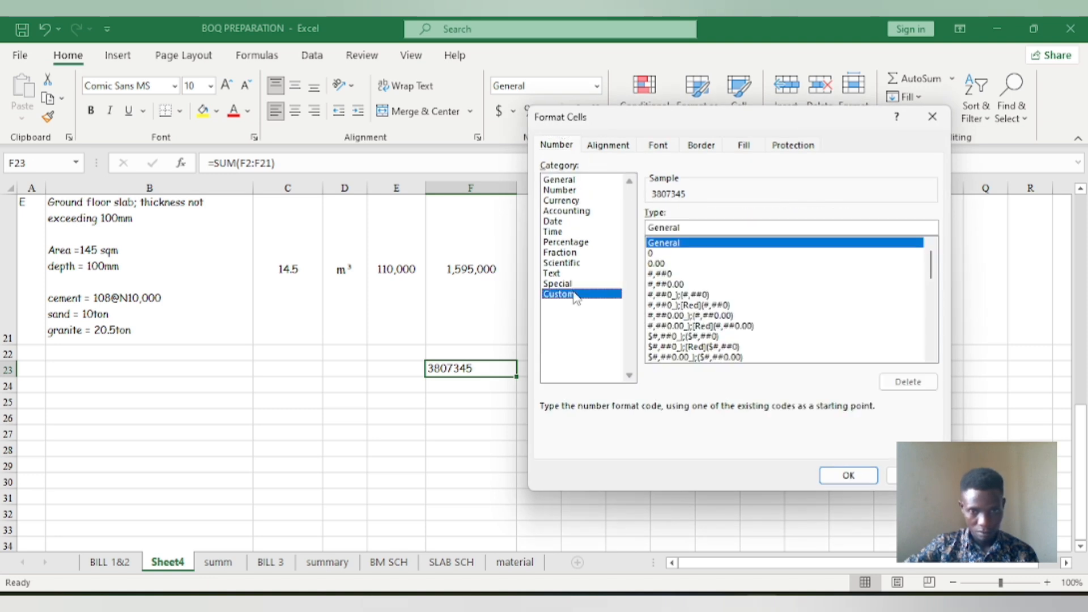
pyautogui.click(667, 284)
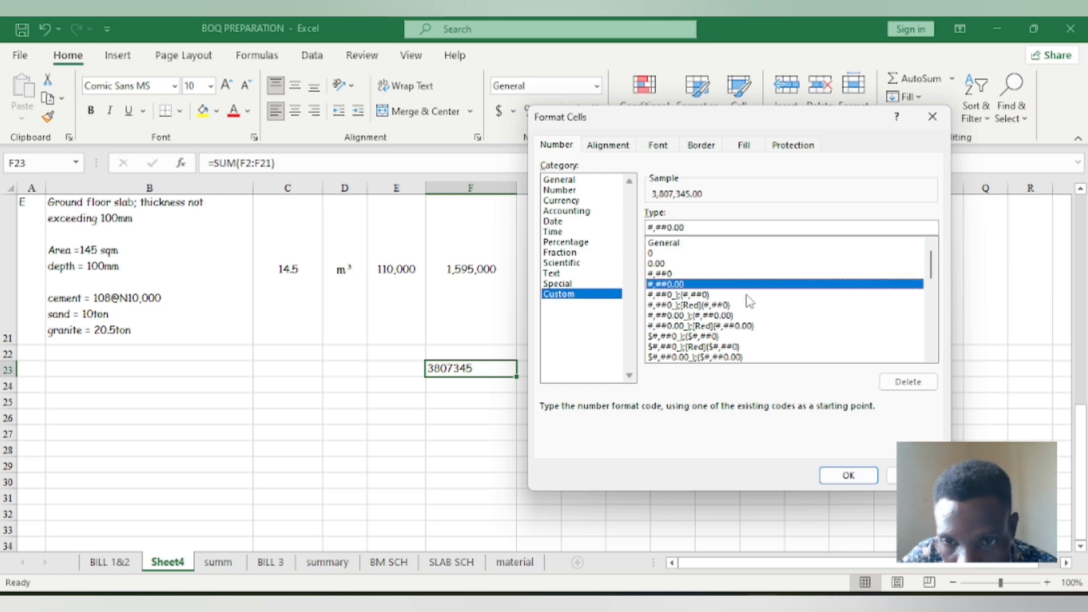
pyautogui.click(709, 316)
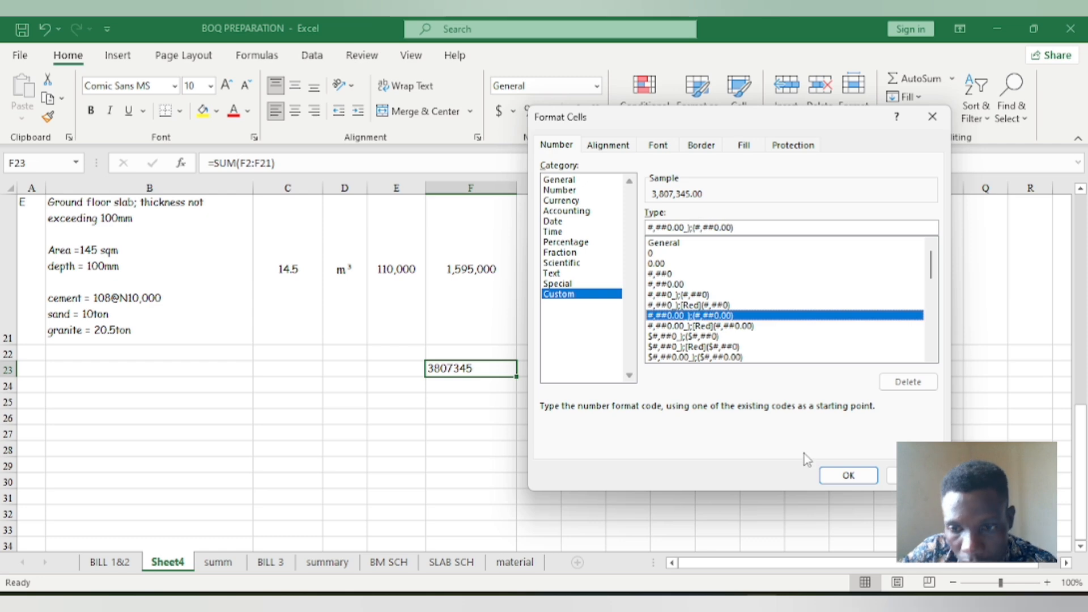
pyautogui.click(848, 475)
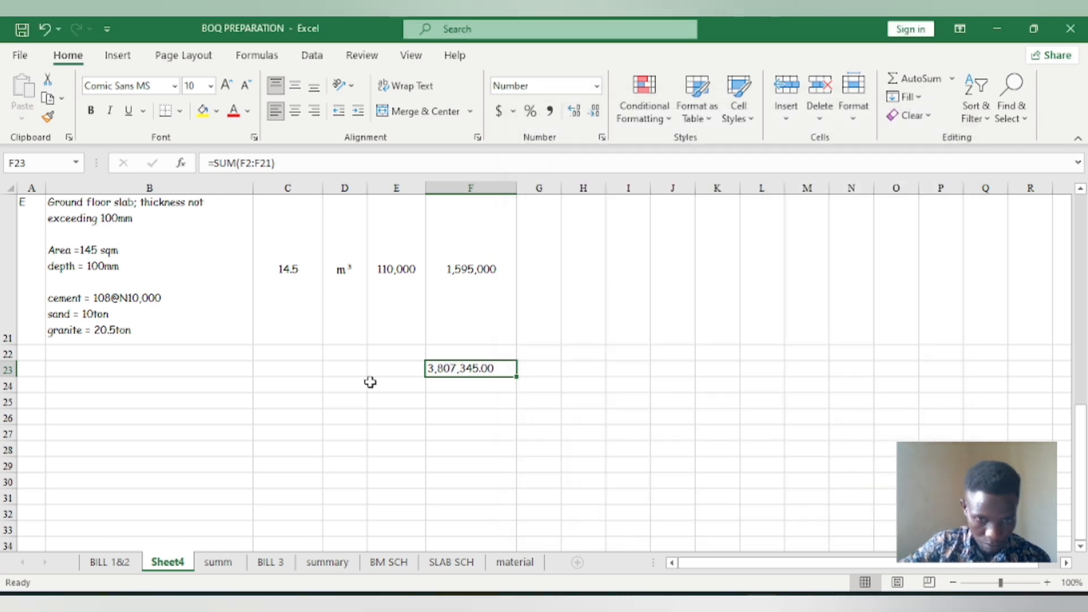
pyautogui.scroll(3, 401, 372)
pyautogui.scroll(-3, 425, 359)
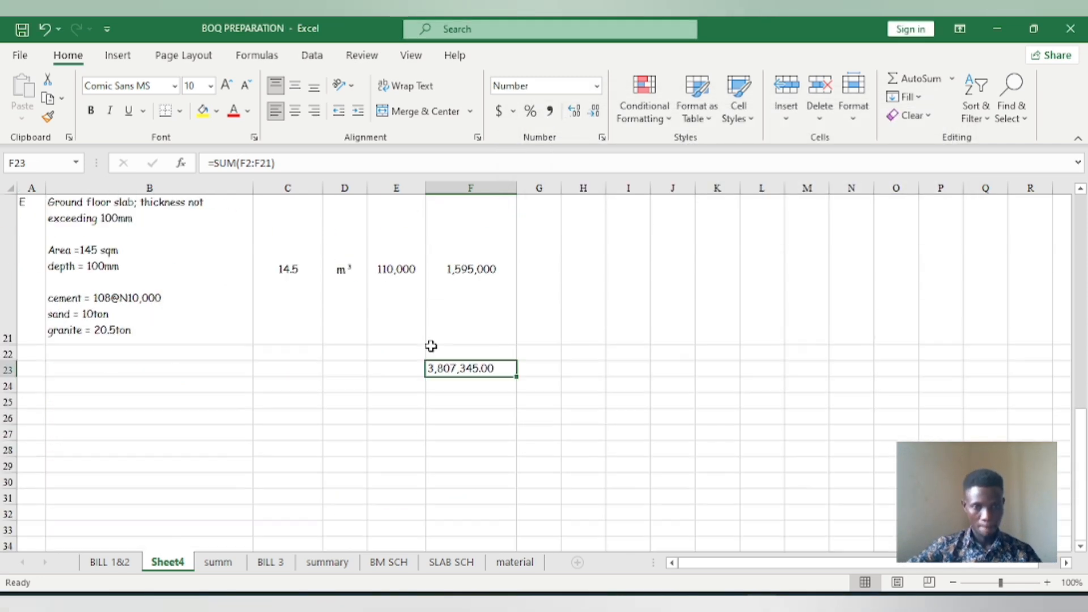
pyautogui.scroll(-1, 410, 315)
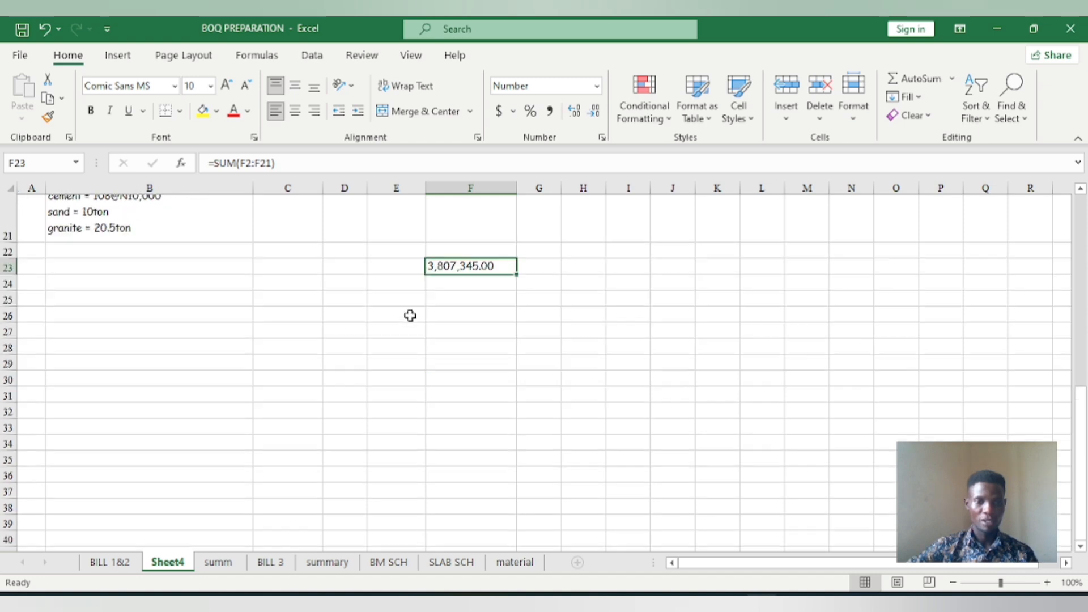
pyautogui.scroll(1, 413, 329)
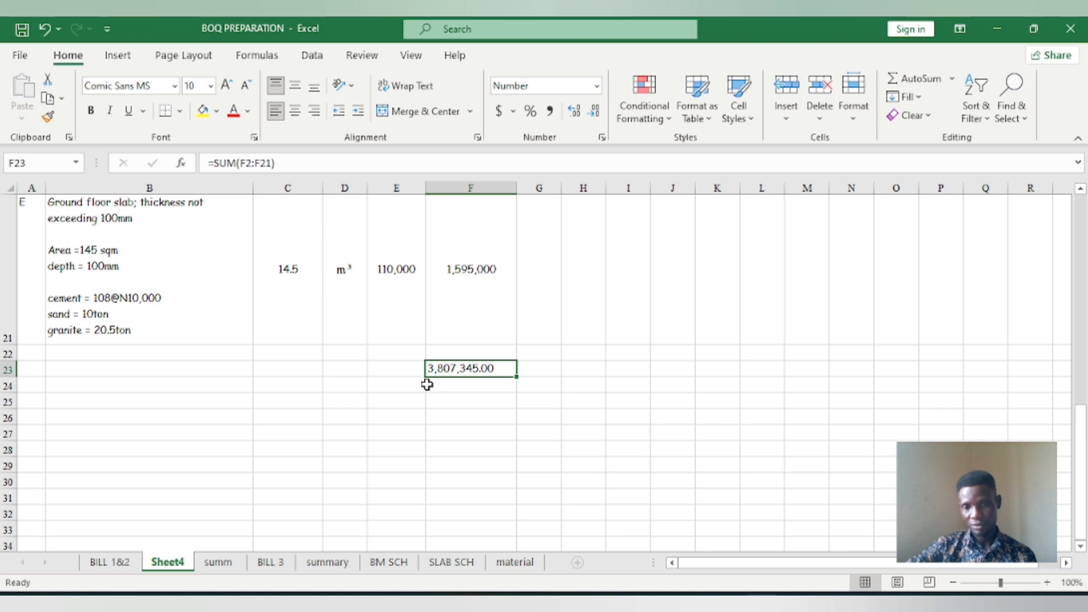
pyautogui.scroll(3, 427, 384)
pyautogui.scroll(-3, 396, 440)
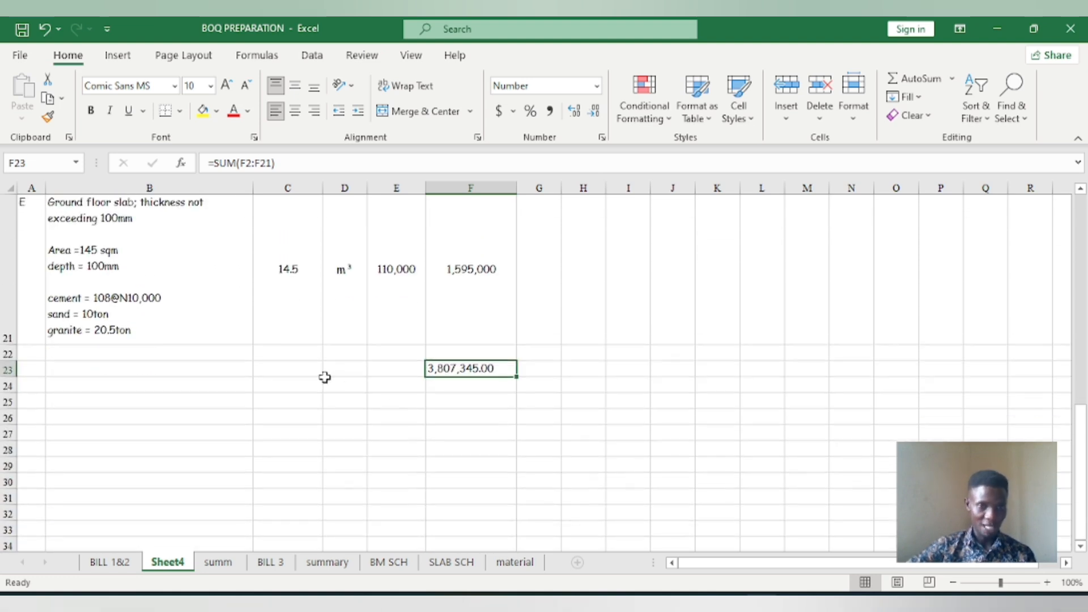
# Merge and center cells C23:D23 and enter the label TOTAL AMOUNT.
pyautogui.press('Return')
pyautogui.moveTo(287, 370); pyautogui.dragTo(340, 374)
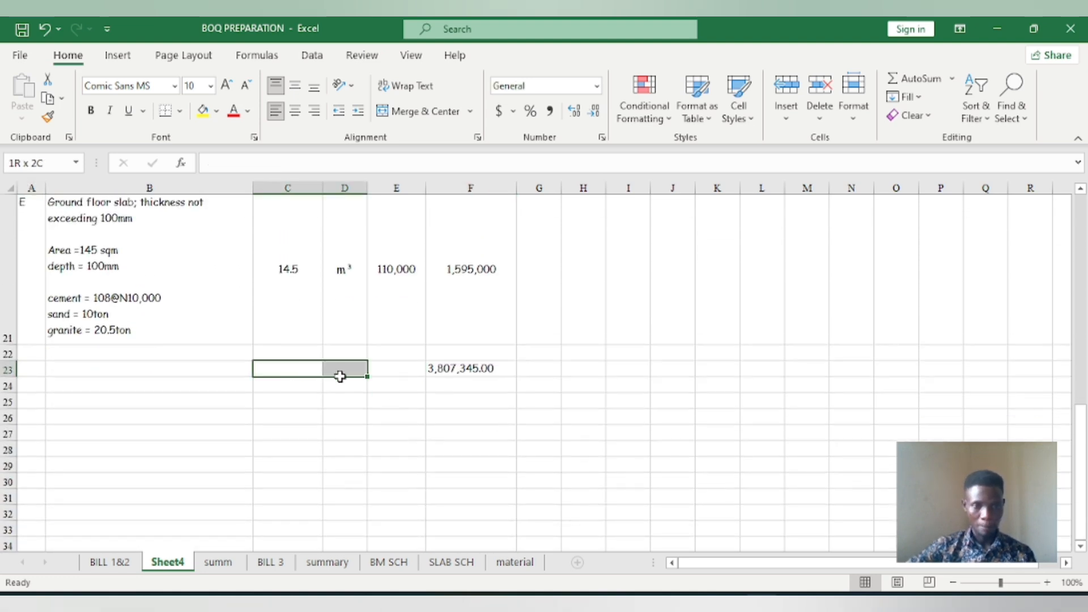
pyautogui.click(419, 111)
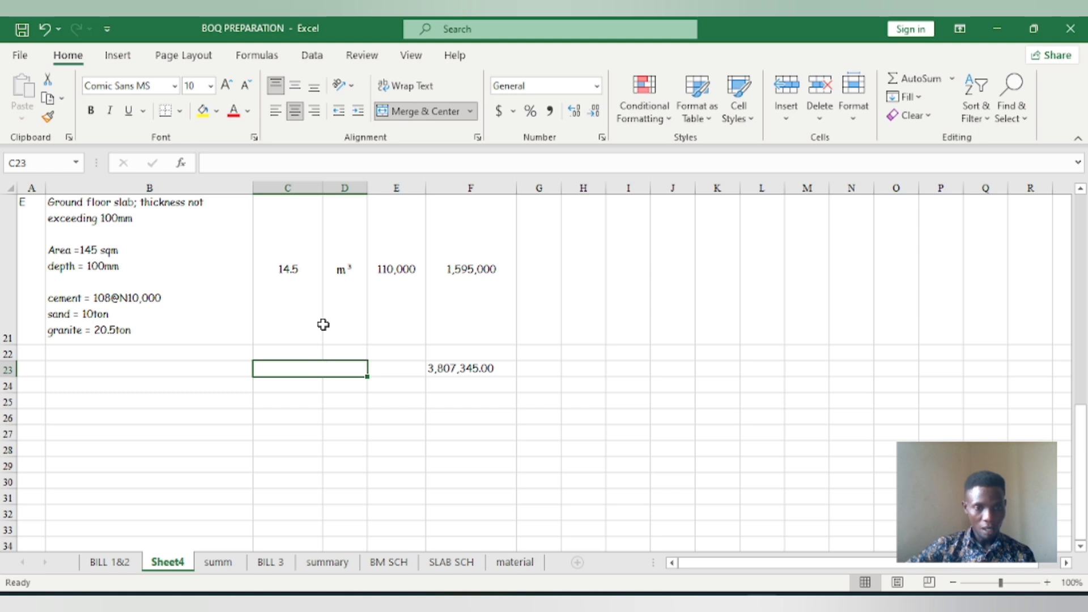
pyautogui.doubleClick(323, 367)
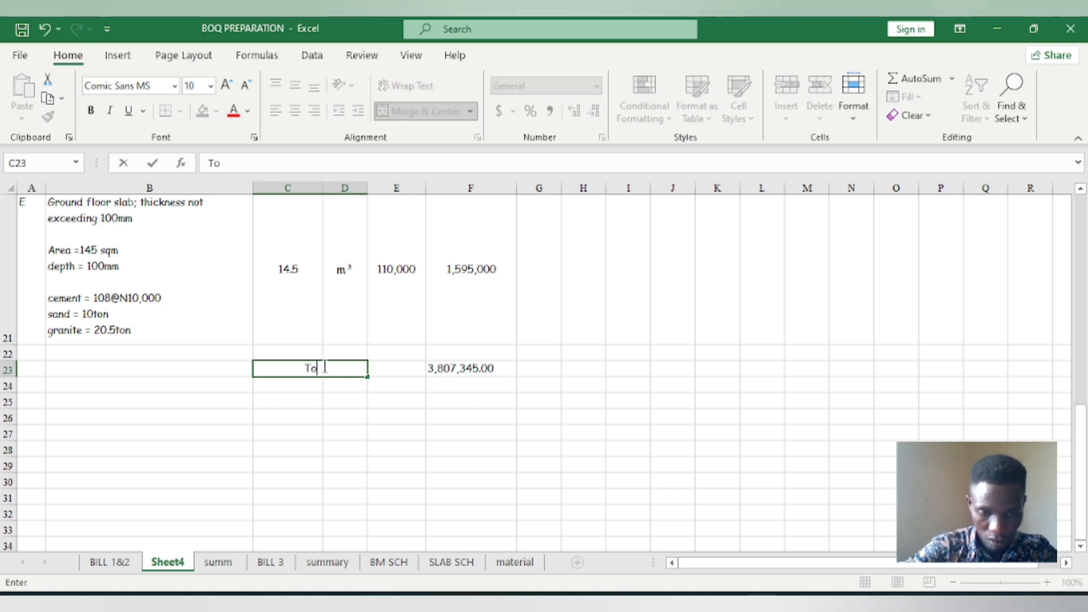
pyautogui.write('TO')
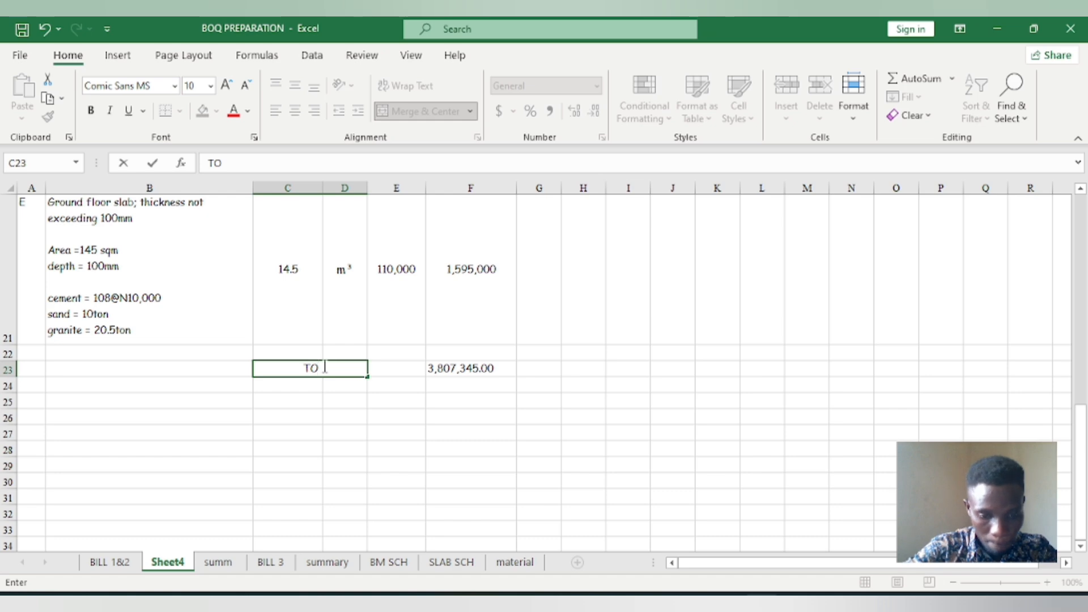
pyautogui.write('TAL SUM')
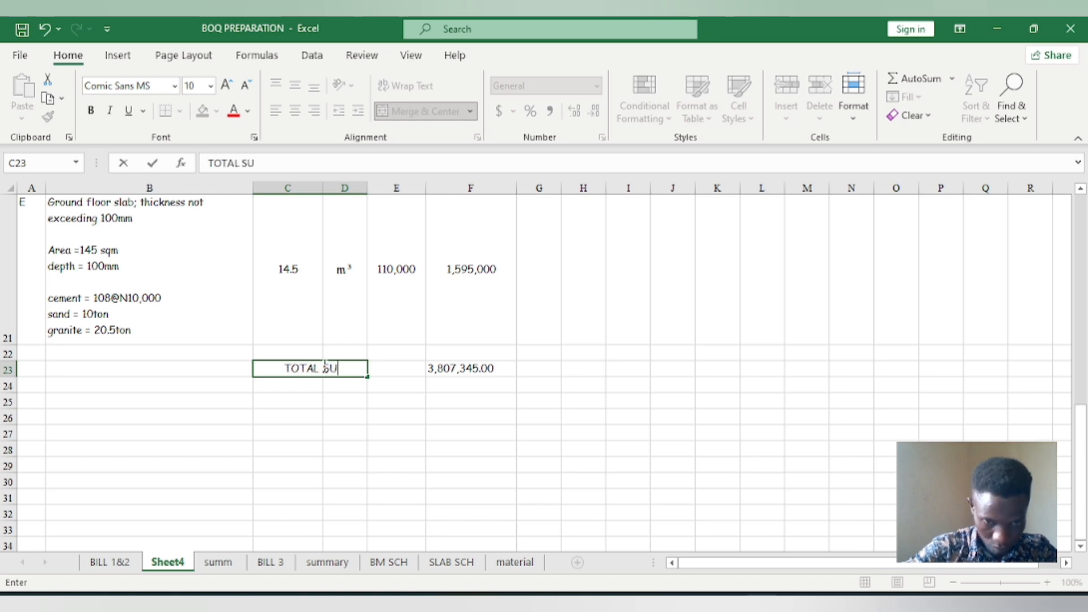
pyautogui.press('BackSpace')
pyautogui.press('BackSpace')
pyautogui.press('BackSpace')
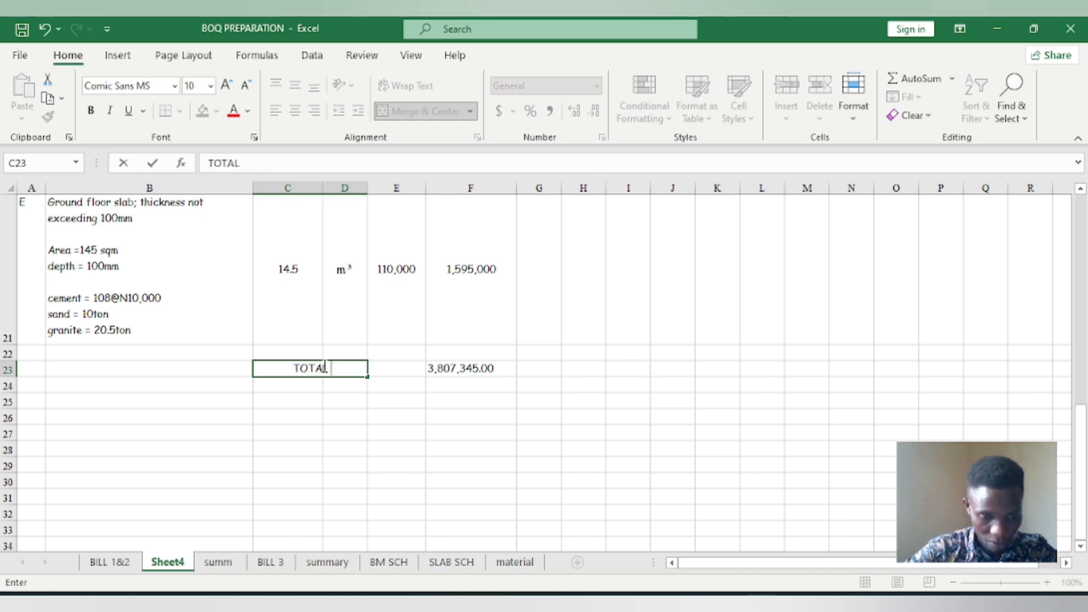
pyautogui.write('AMOUNT')
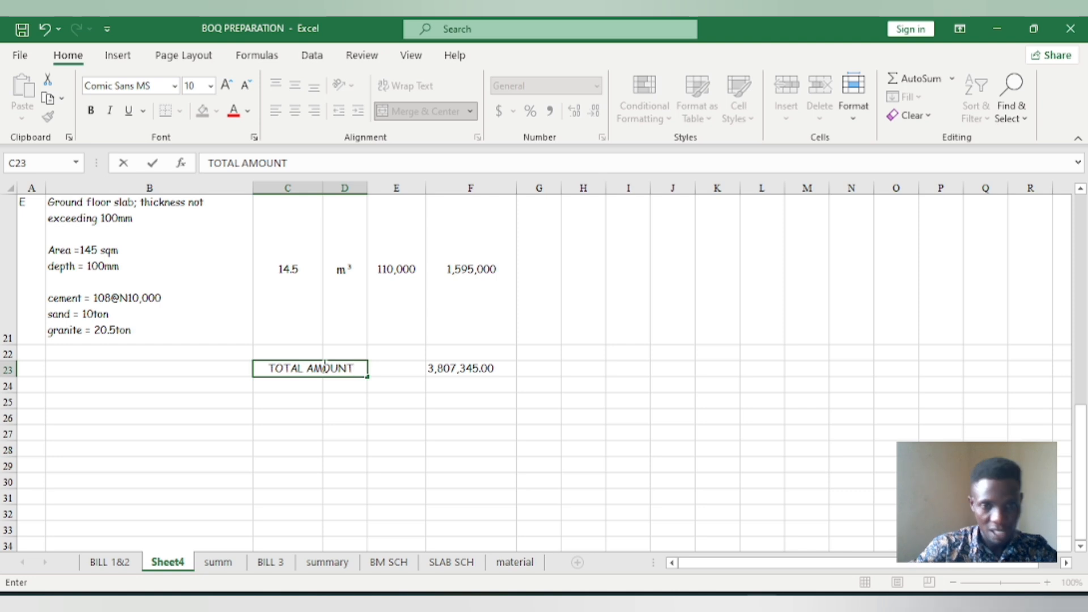
pyautogui.click(426, 395)
# Increase the font size of the total in F23 to 12 and widen column F to fit it.
pyautogui.doubleClick(445, 369)
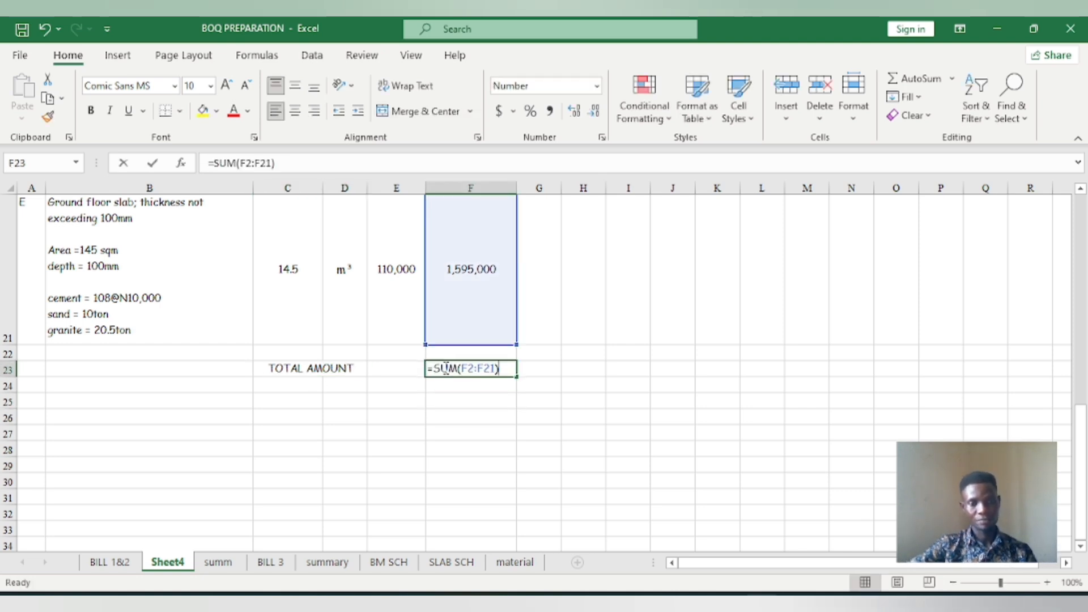
pyautogui.click(390, 398)
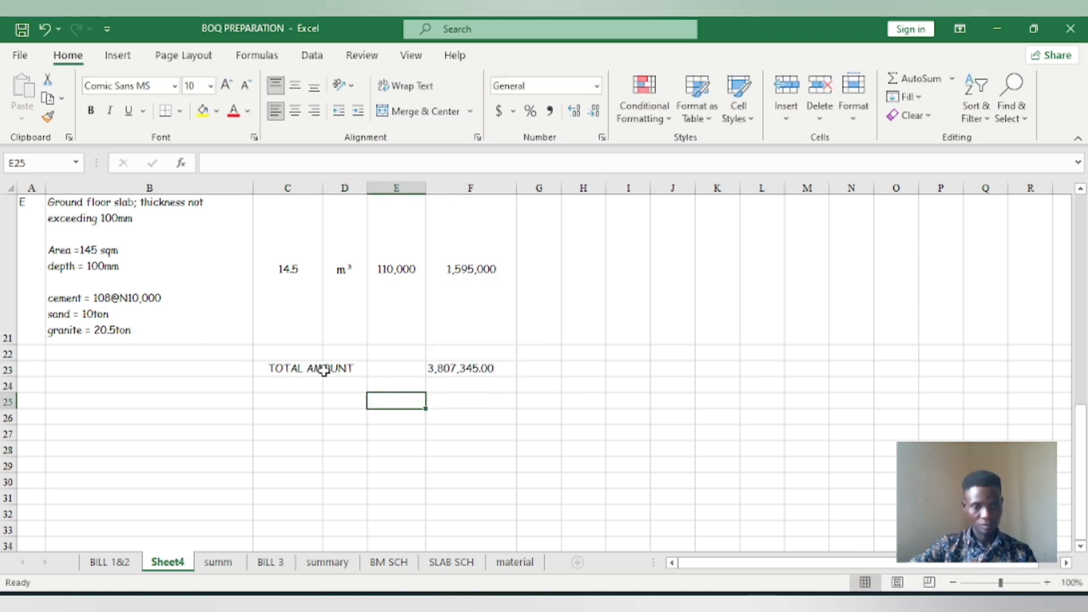
pyautogui.click(451, 369)
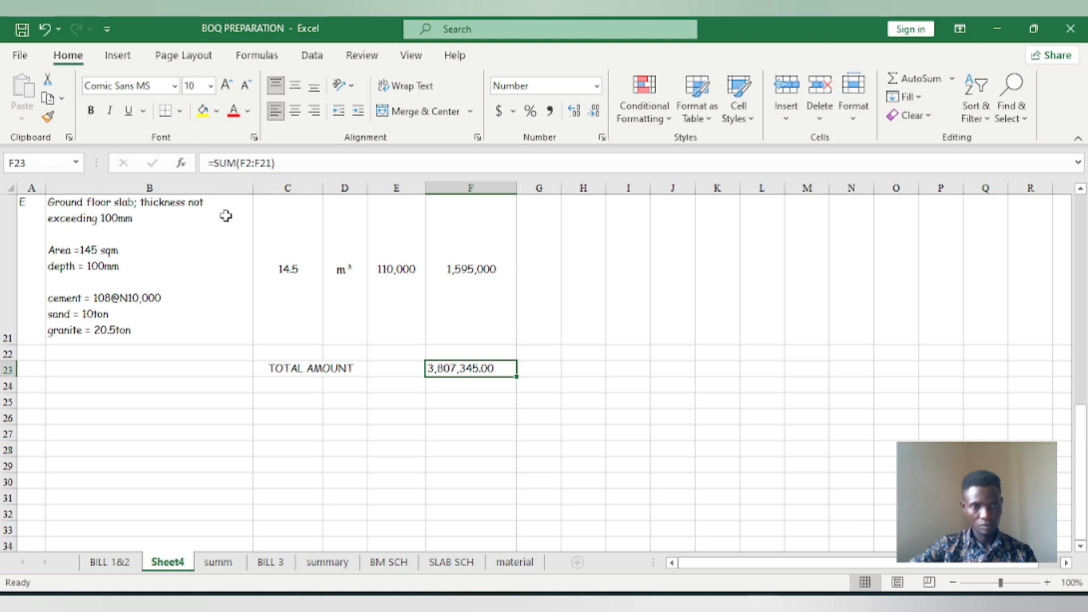
pyautogui.click(227, 86)
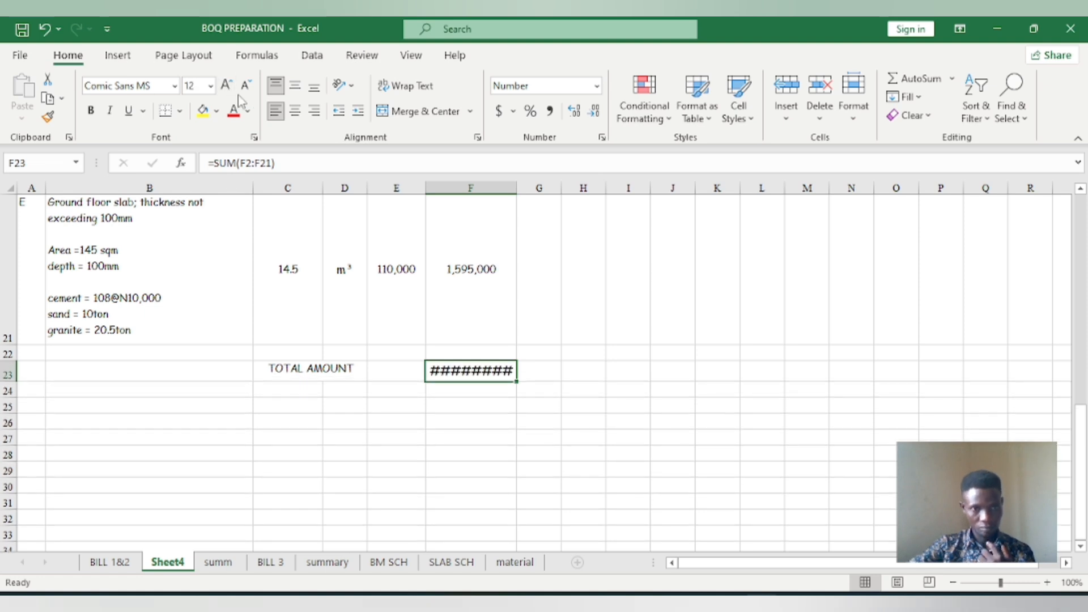
pyautogui.click(501, 414)
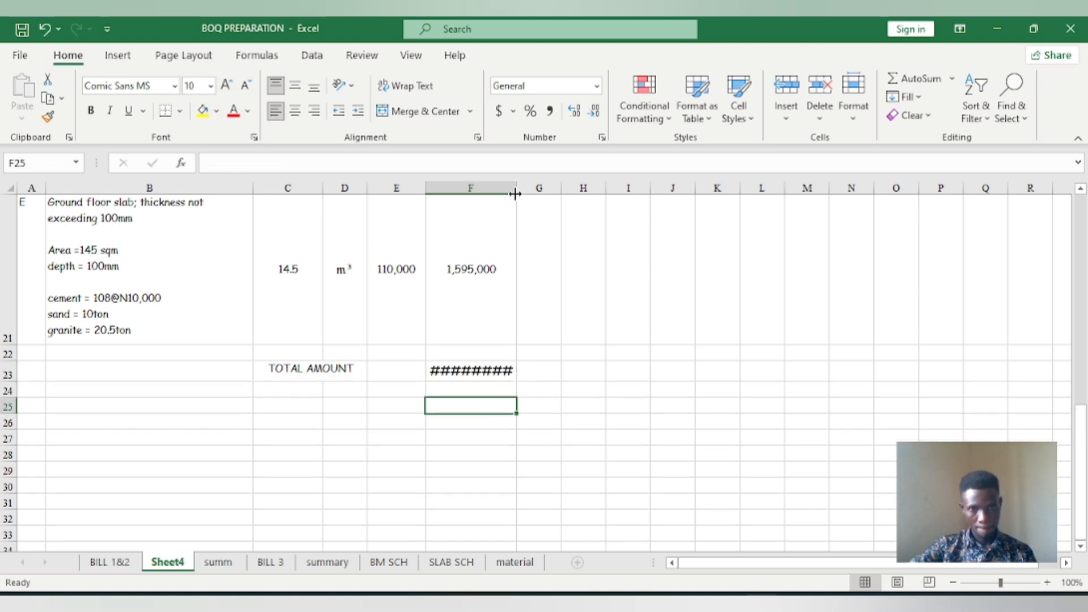
pyautogui.moveTo(515, 194); pyautogui.dragTo(557, 194)
pyautogui.click(423, 464)
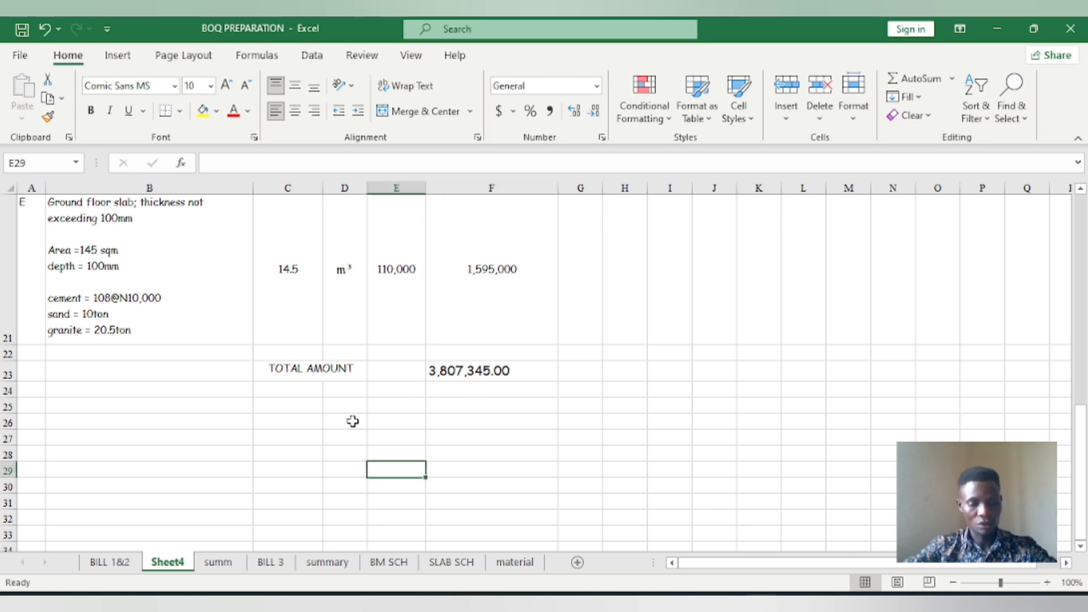
# Copy the CARRIED TO SUMMARY row from row 8 and paste it into row 22 below the ground floor slab item.
pyautogui.scroll(7, 408, 399)
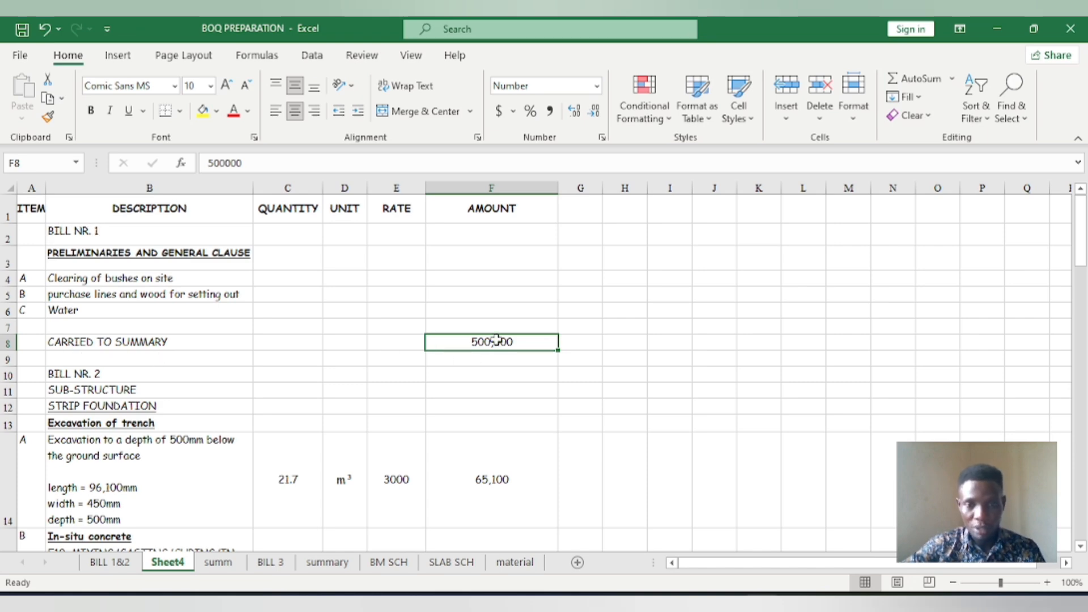
pyautogui.scroll(-4, 242, 360)
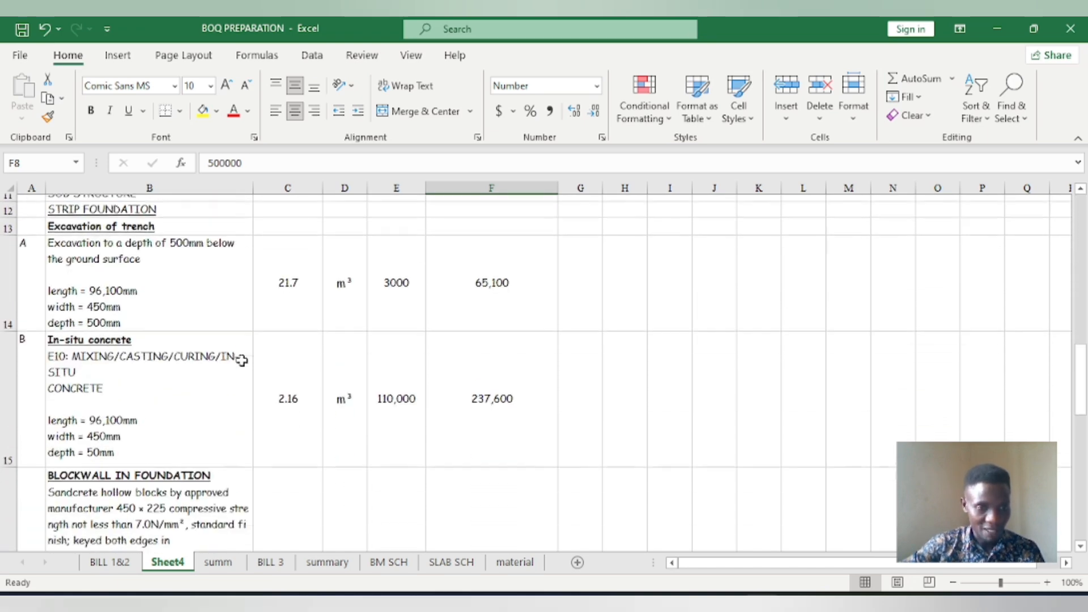
pyautogui.scroll(-3, 241, 366)
pyautogui.scroll(4, 238, 369)
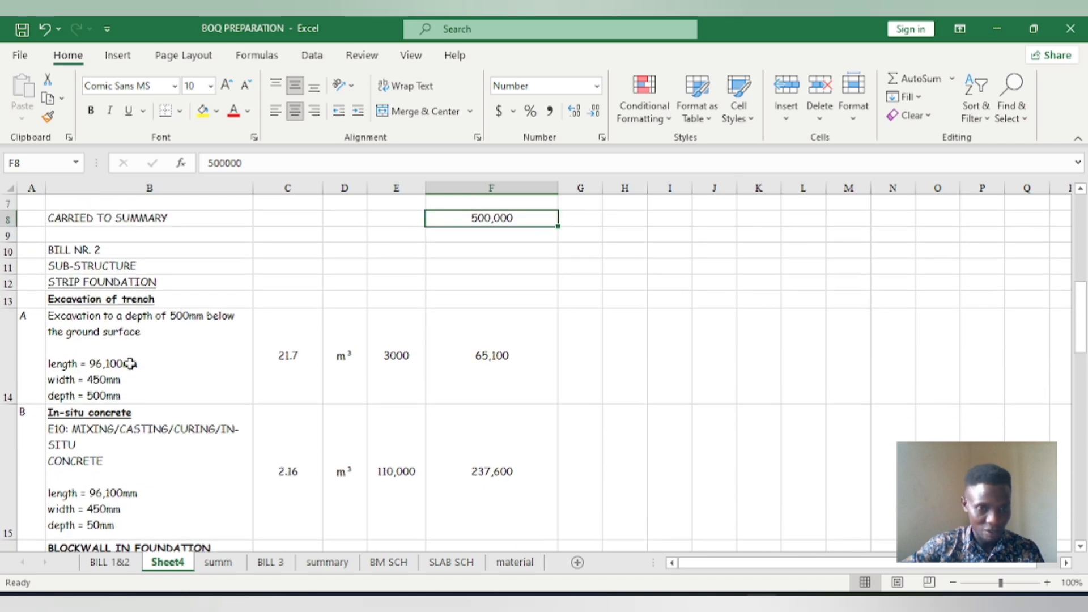
pyautogui.scroll(2, 130, 363)
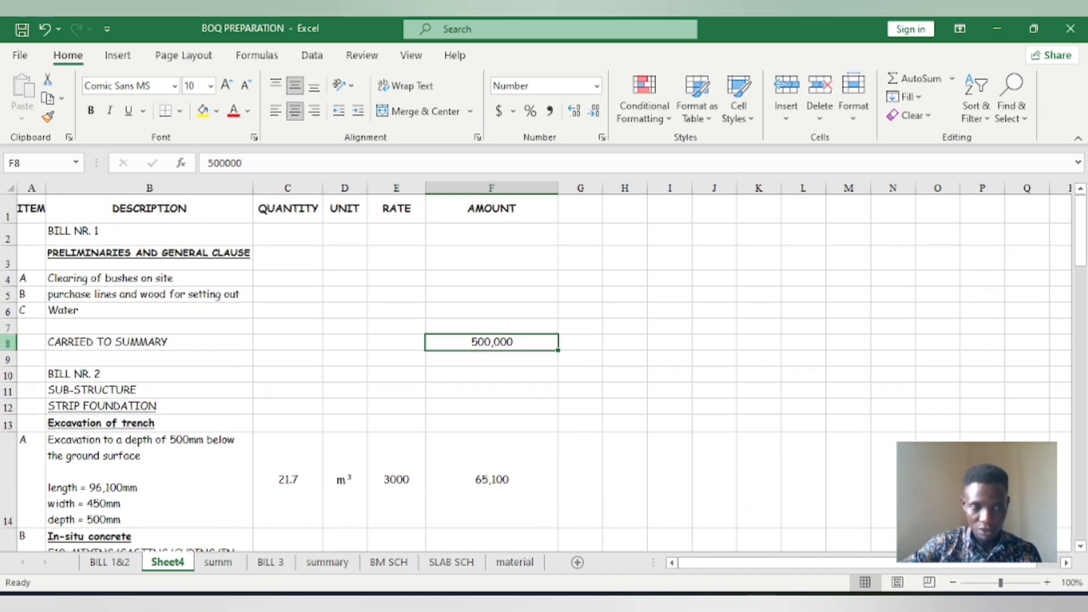
pyautogui.click(8, 342)
pyautogui.rightClick(8, 342)
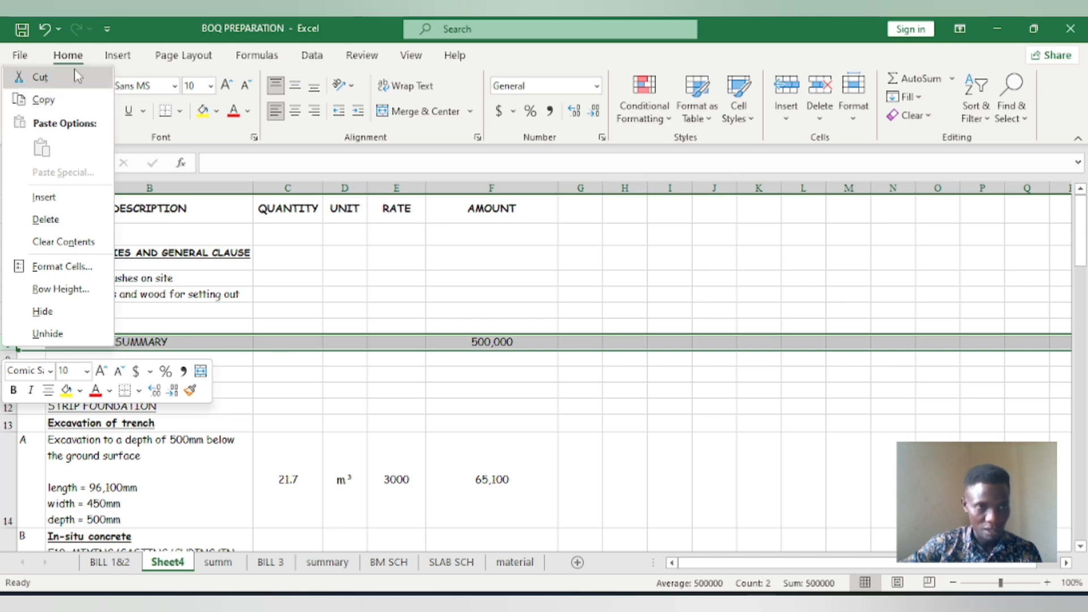
pyautogui.click(62, 99)
pyautogui.scroll(-3, 227, 276)
pyautogui.scroll(-10, 227, 277)
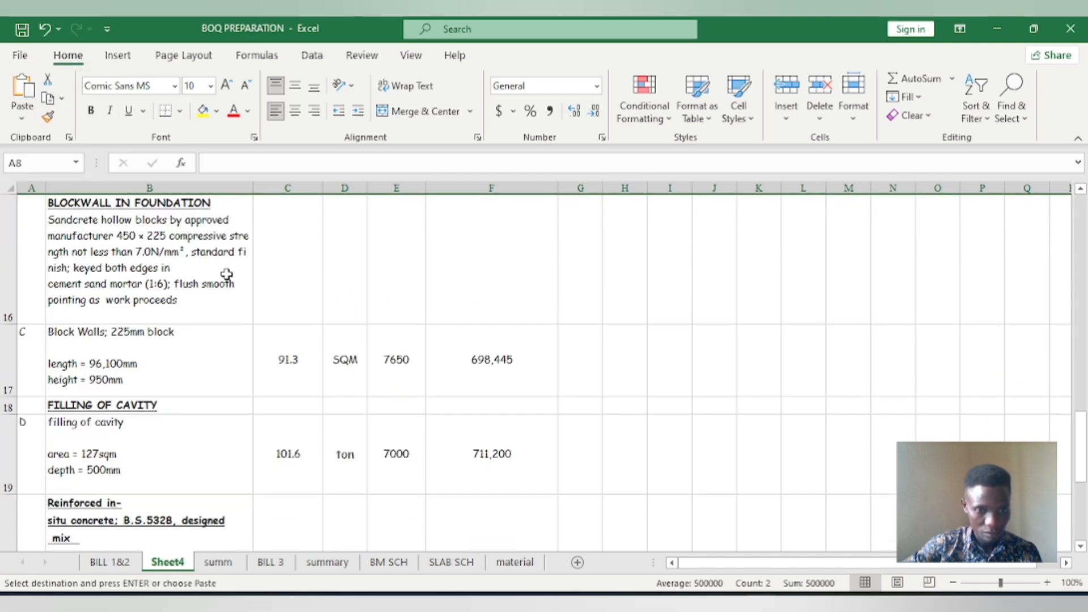
pyautogui.scroll(6, 226, 279)
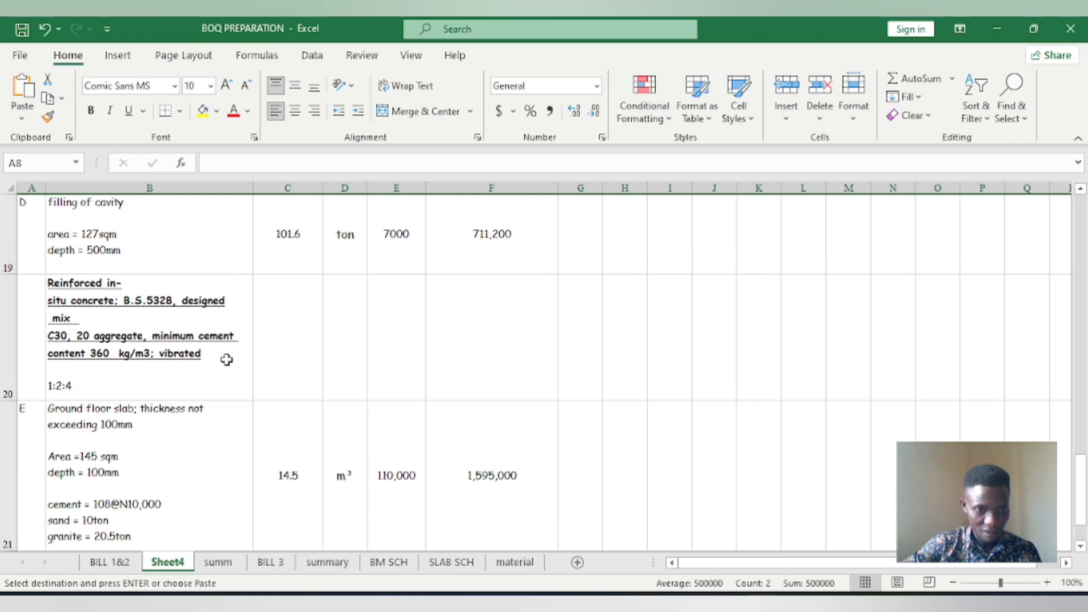
pyautogui.scroll(-1, 226, 358)
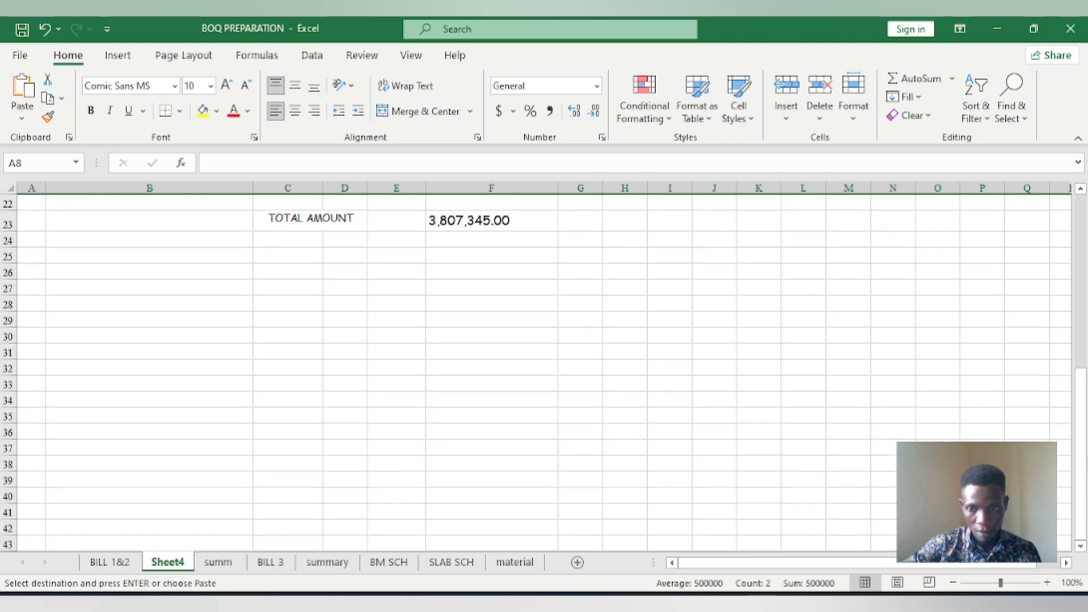
pyautogui.scroll(1, 1033, 360)
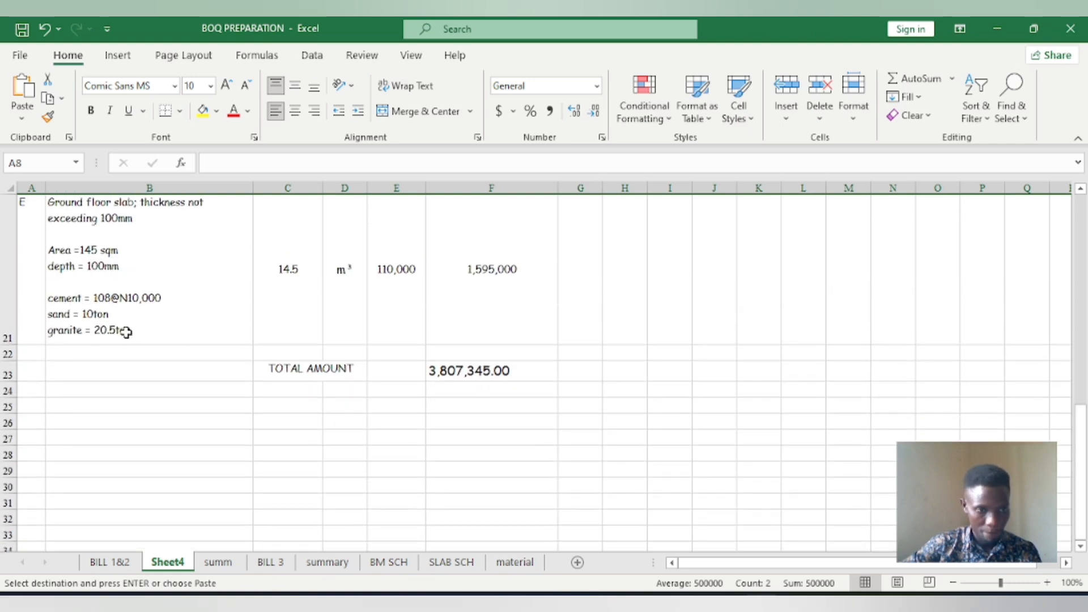
pyautogui.rightClick(10, 354)
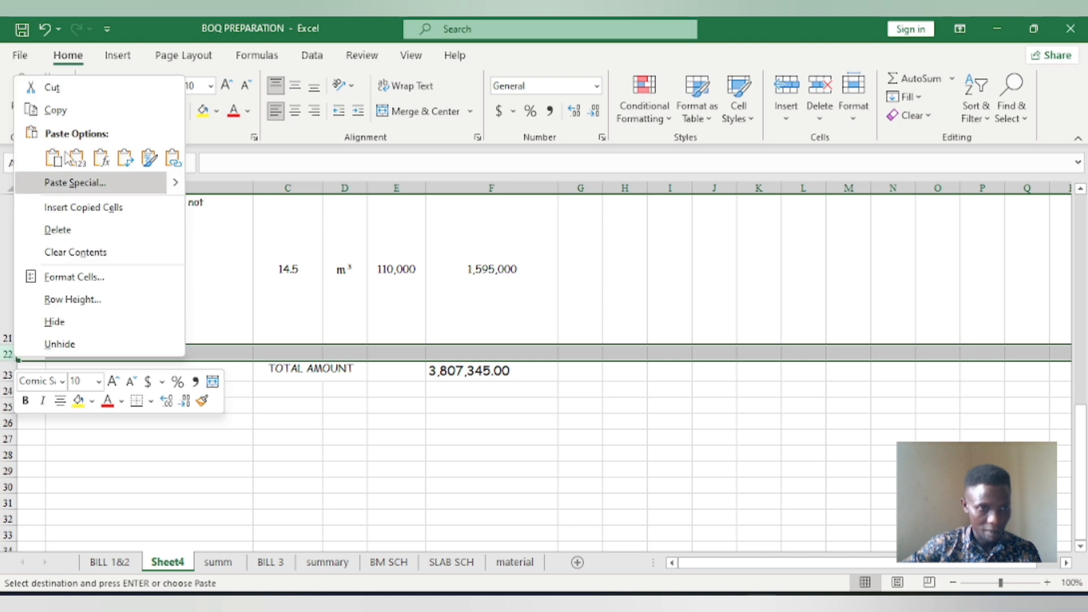
pyautogui.click(50, 166)
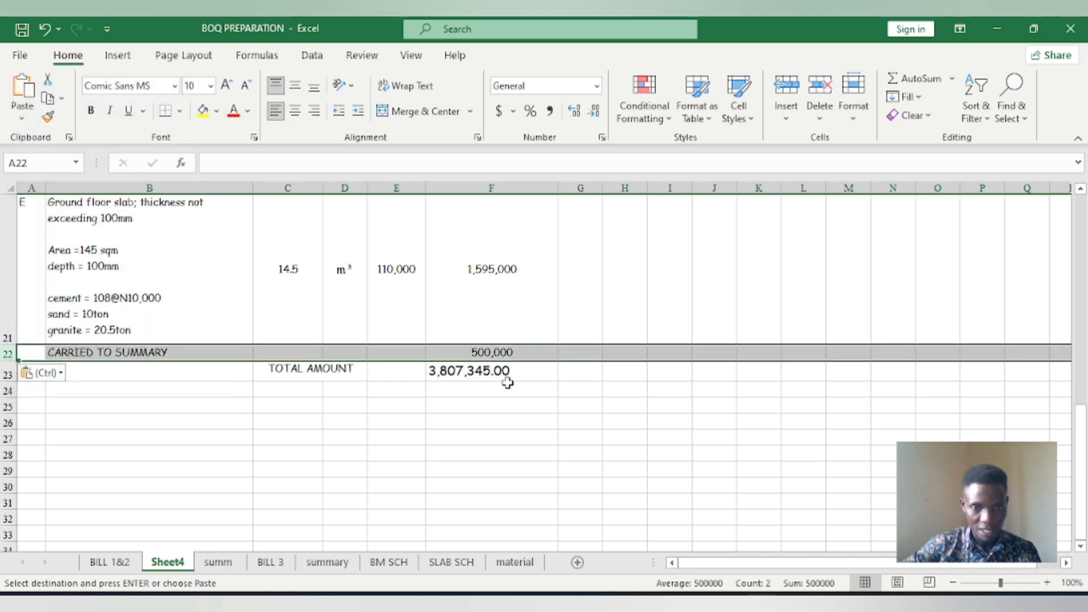
# Replace the pasted amount in F22 with the Bill Nr. 2 total formula =SUM(F14:F21).
pyautogui.click(510, 352)
pyautogui.doubleClick(510, 352)
pyautogui.press('BackSpace')
pyautogui.press('BackSpace')
pyautogui.press('BackSpace')
pyautogui.press('BackSpace')
pyautogui.press('BackSpace')
pyautogui.press('BackSpace')
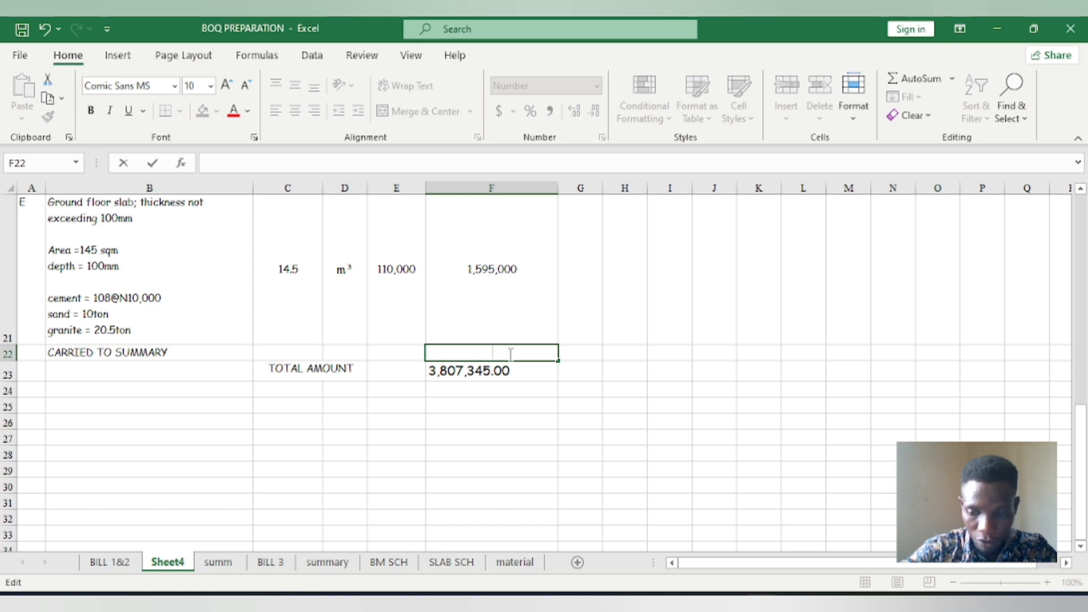
pyautogui.write('=SUM')
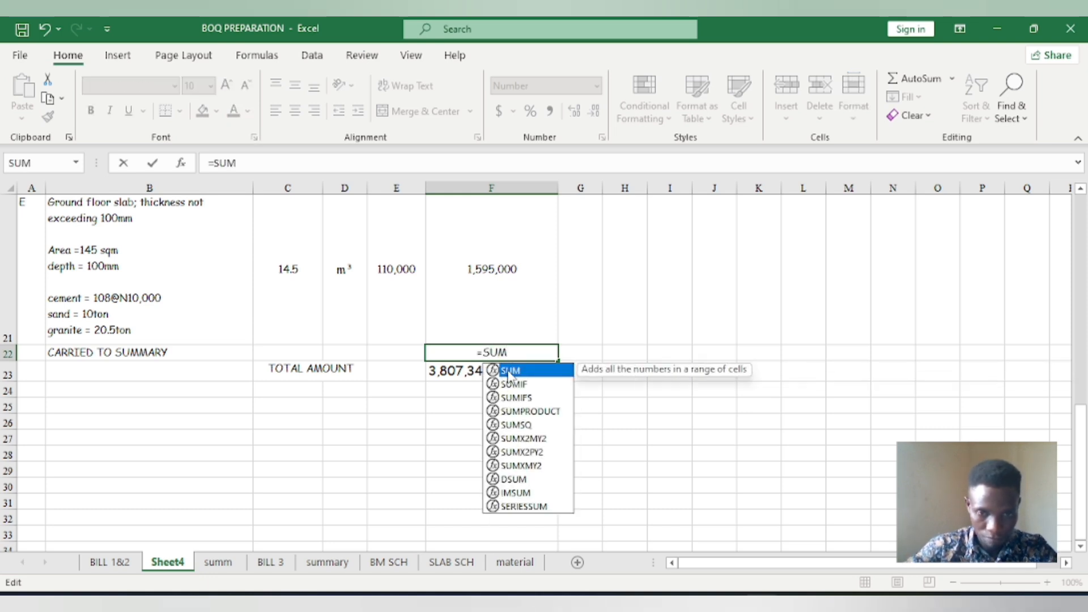
pyautogui.doubleClick(508, 369)
pyautogui.scroll(5, 461, 346)
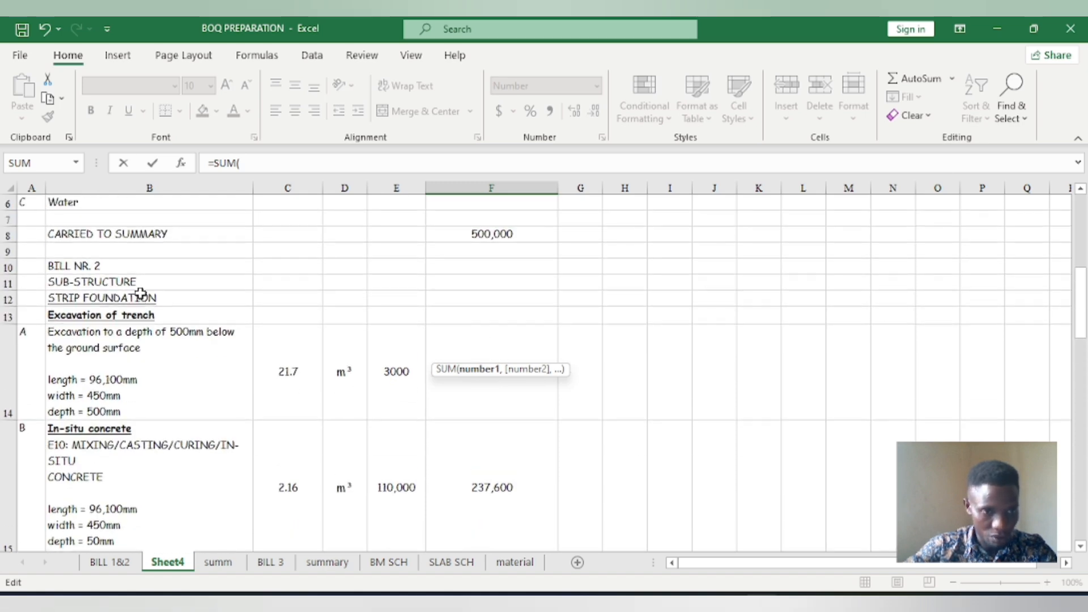
pyautogui.click(513, 403)
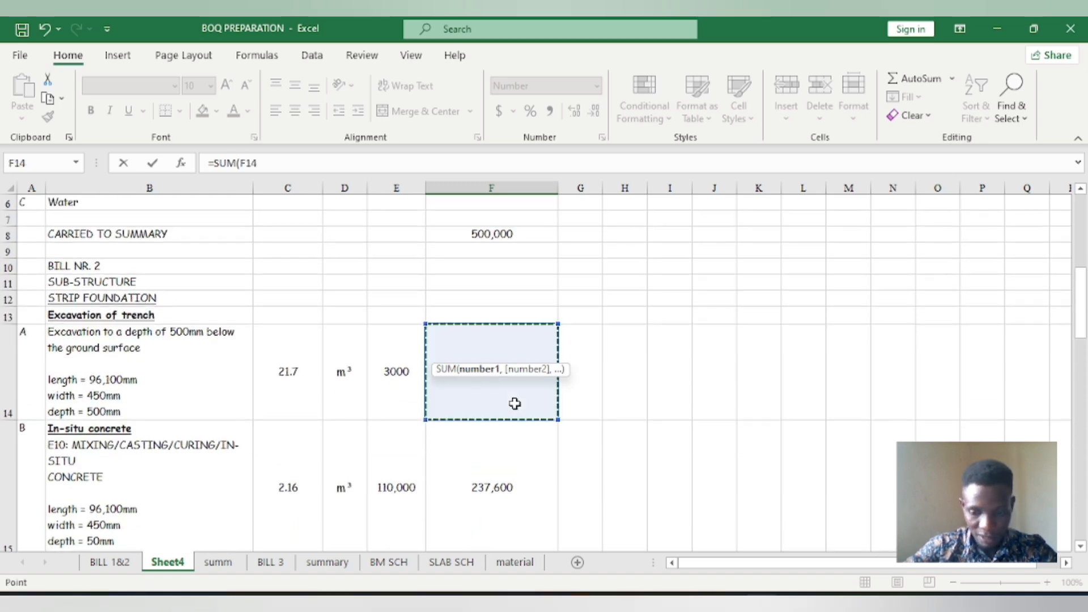
pyautogui.moveTo(514, 403); pyautogui.dragTo(543, 487)
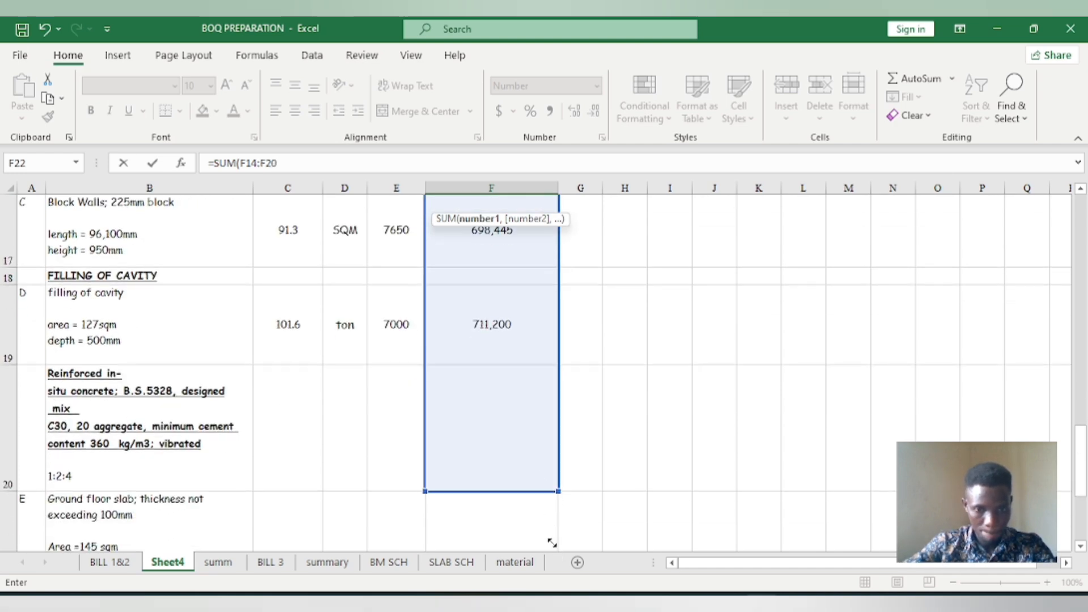
pyautogui.moveTo(552, 543); pyautogui.dragTo(561, 341)
pyautogui.press('Return')
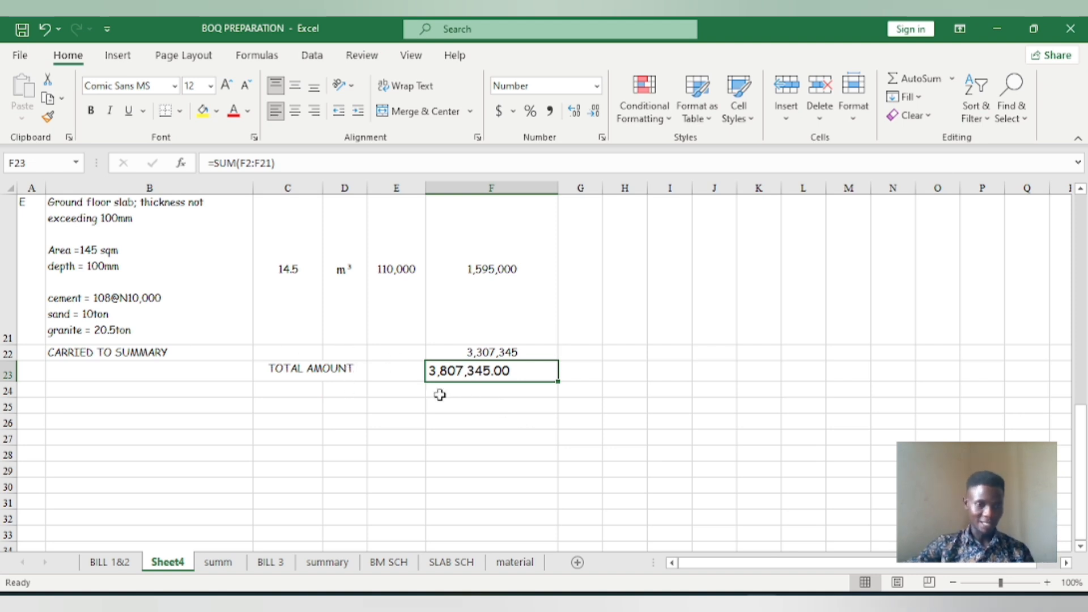
# Clear the overall total in F23 and the TOTAL AMOUNT label beside it.
pyautogui.press('BackSpace')
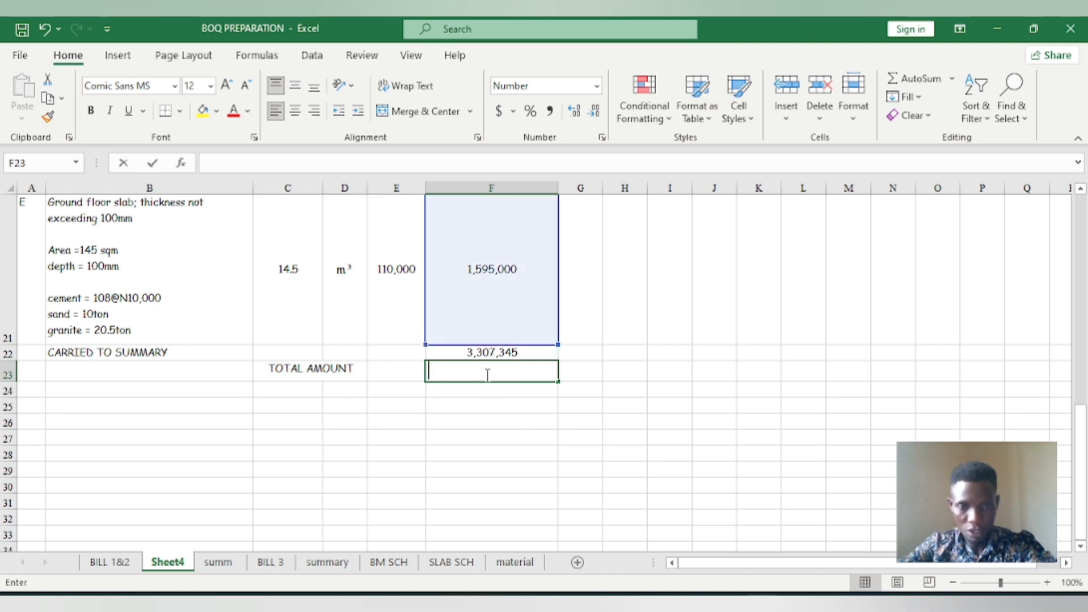
pyautogui.click(340, 368)
pyautogui.press('BackSpace')
pyautogui.click(388, 395)
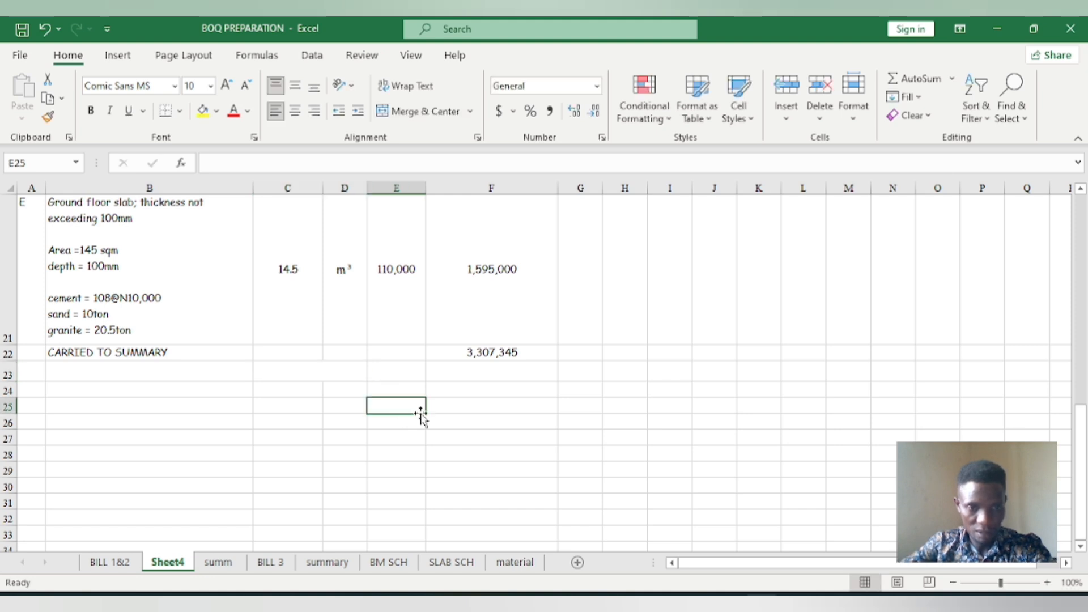
# Make the carried-to-summary amount in F22 bold and increase its font size.
pyautogui.click(487, 354)
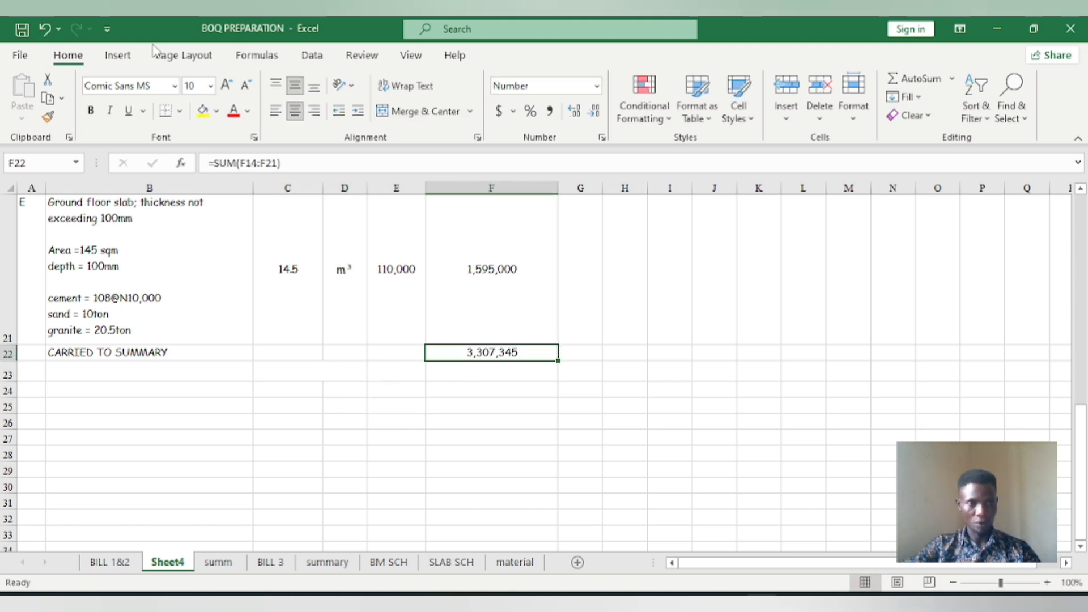
pyautogui.click(90, 110)
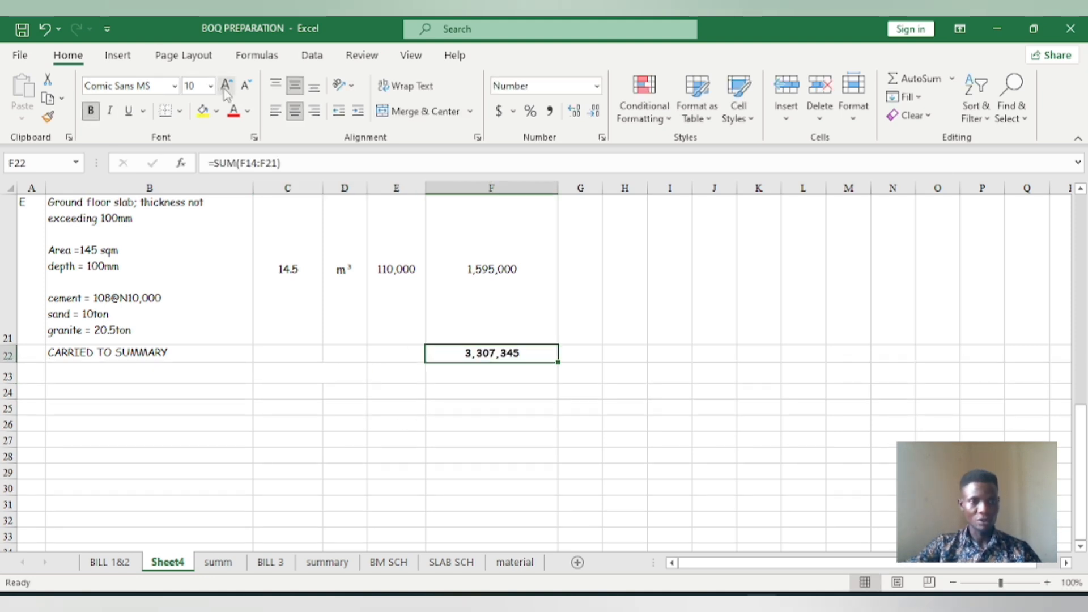
pyautogui.click(226, 85)
pyautogui.click(405, 357)
pyautogui.scroll(2, 437, 336)
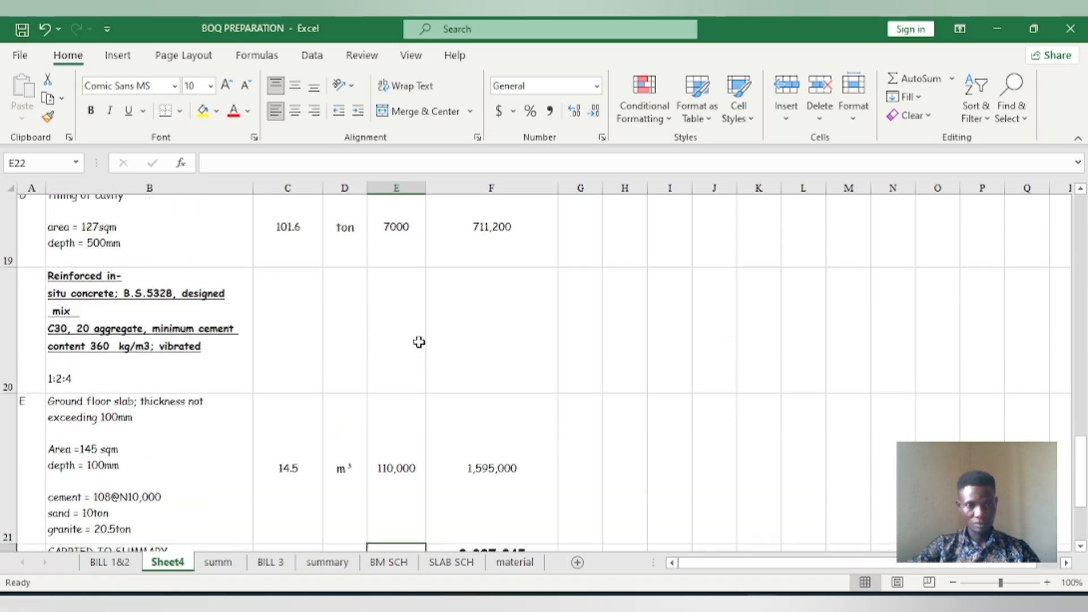
# Make the Bill Nr. 1 carried-to-summary amount in F8 bold and increase its font size to 11.
pyautogui.scroll(3, 437, 336)
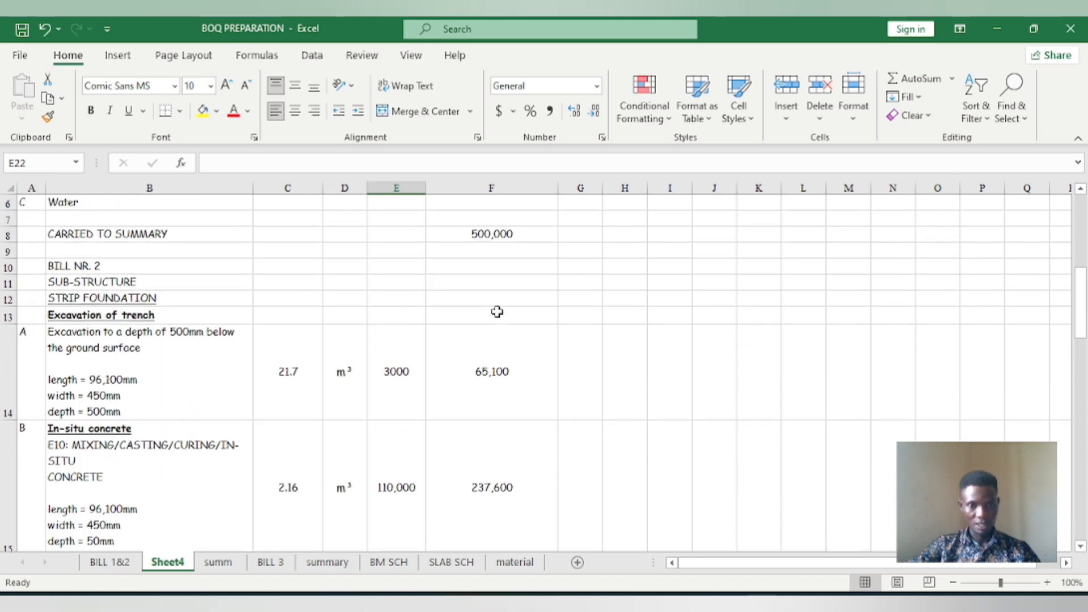
pyautogui.click(497, 234)
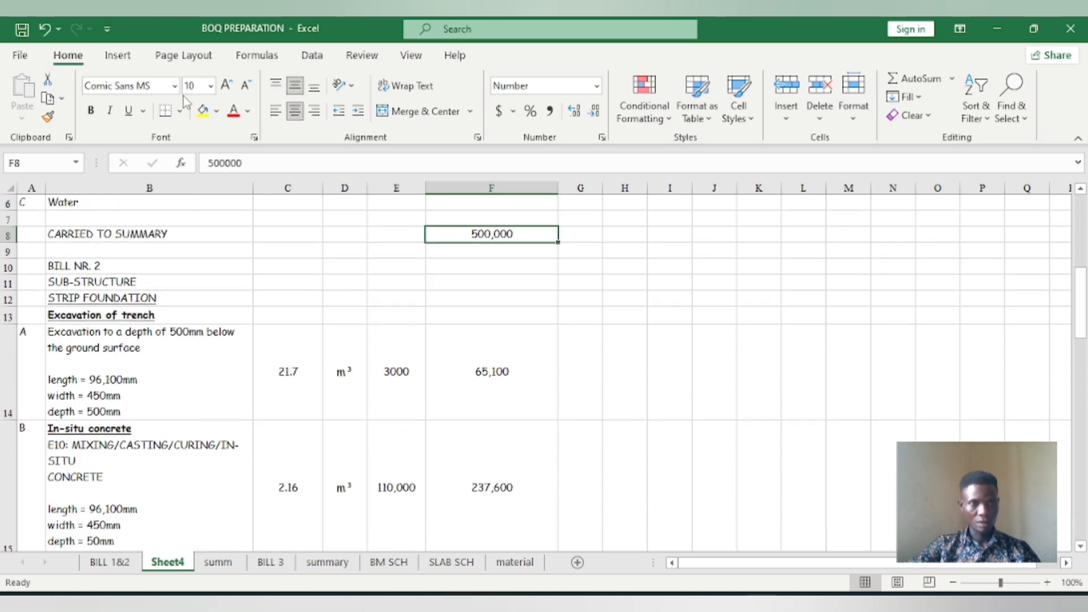
pyautogui.click(91, 110)
pyautogui.click(226, 86)
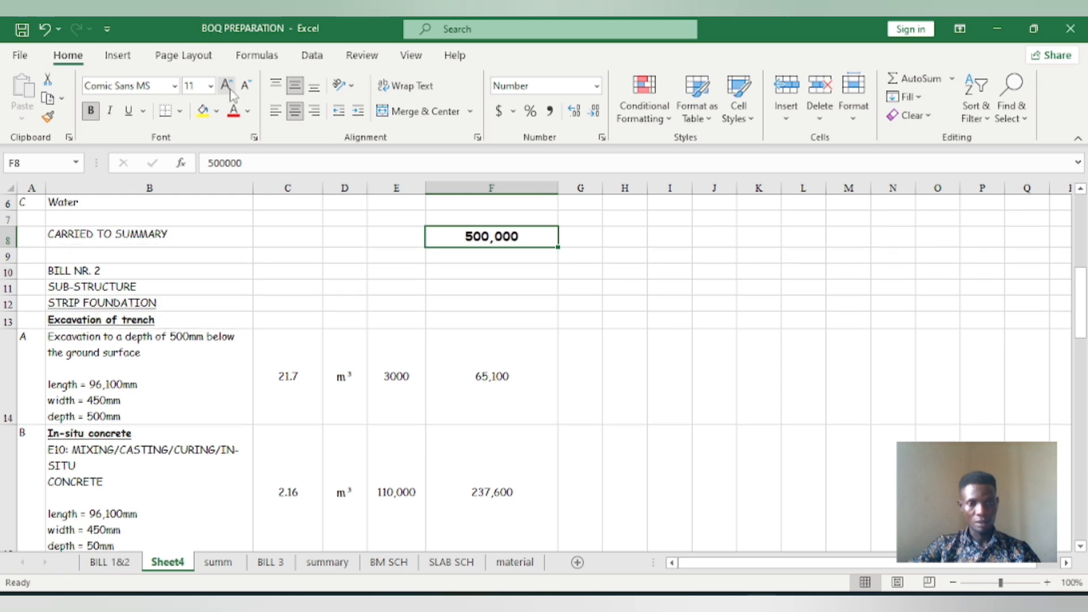
pyautogui.click(383, 384)
# On the summ sheet, set the Bill Nr 1 preliminaries and general clause amount in E3 to 500,000.
pyautogui.scroll(-5, 494, 238)
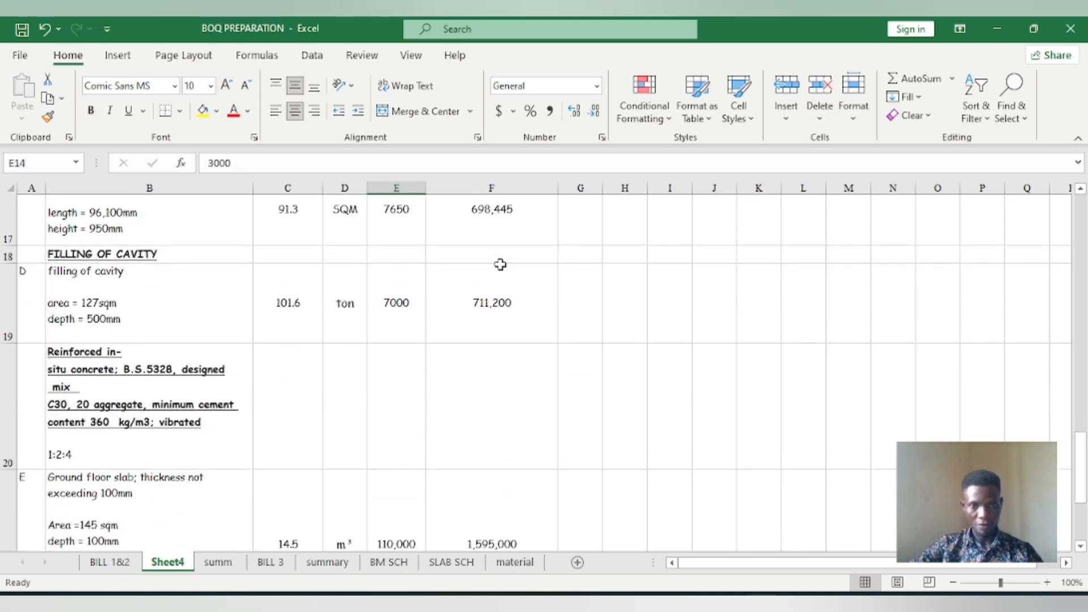
pyautogui.scroll(-2, 496, 306)
pyautogui.scroll(-3, 463, 373)
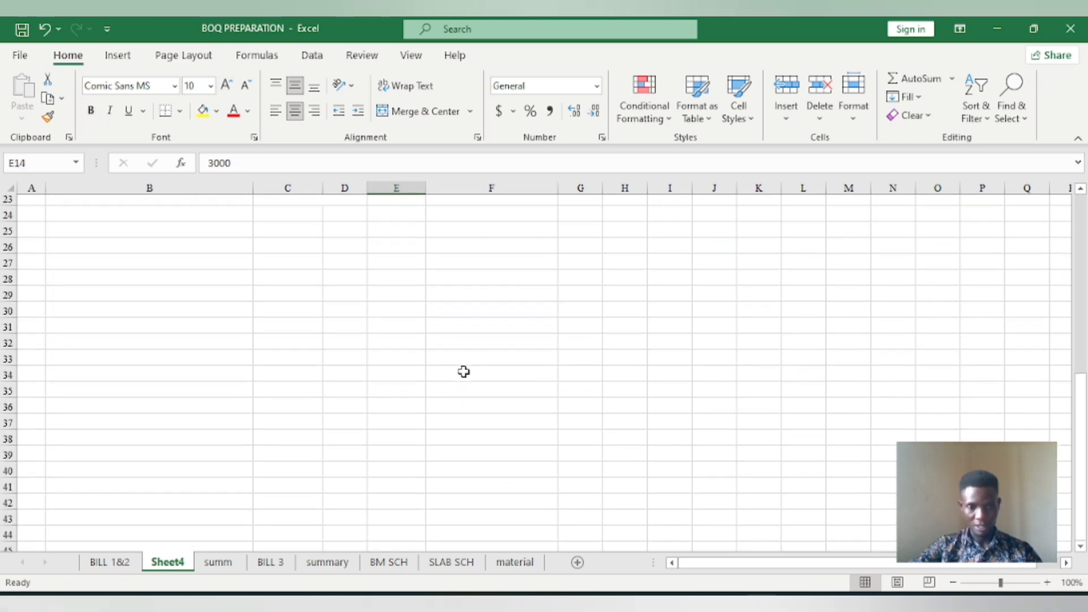
pyautogui.click(207, 568)
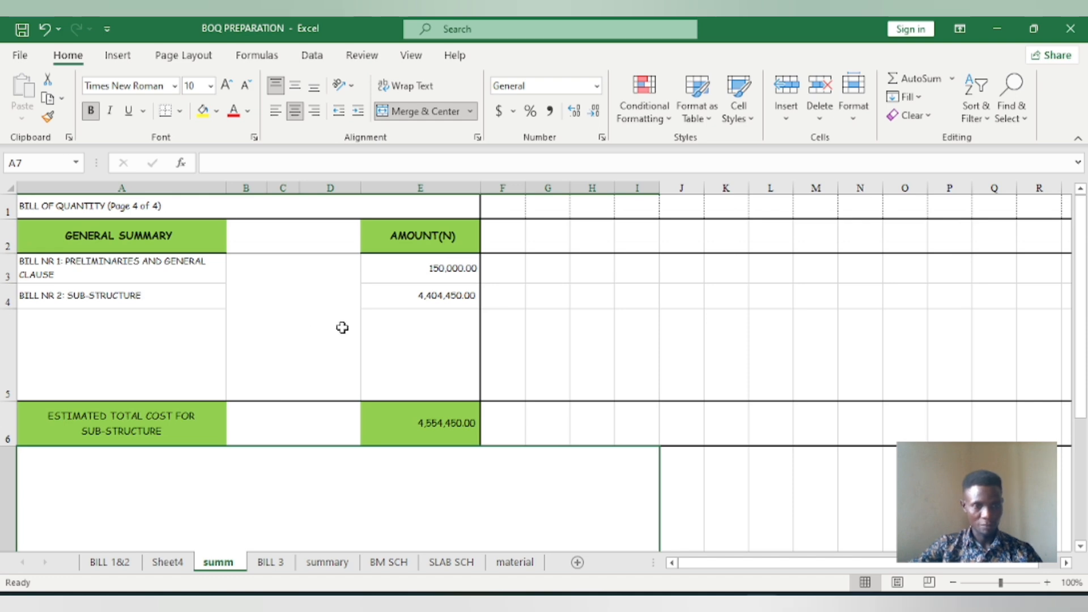
pyautogui.click(454, 268)
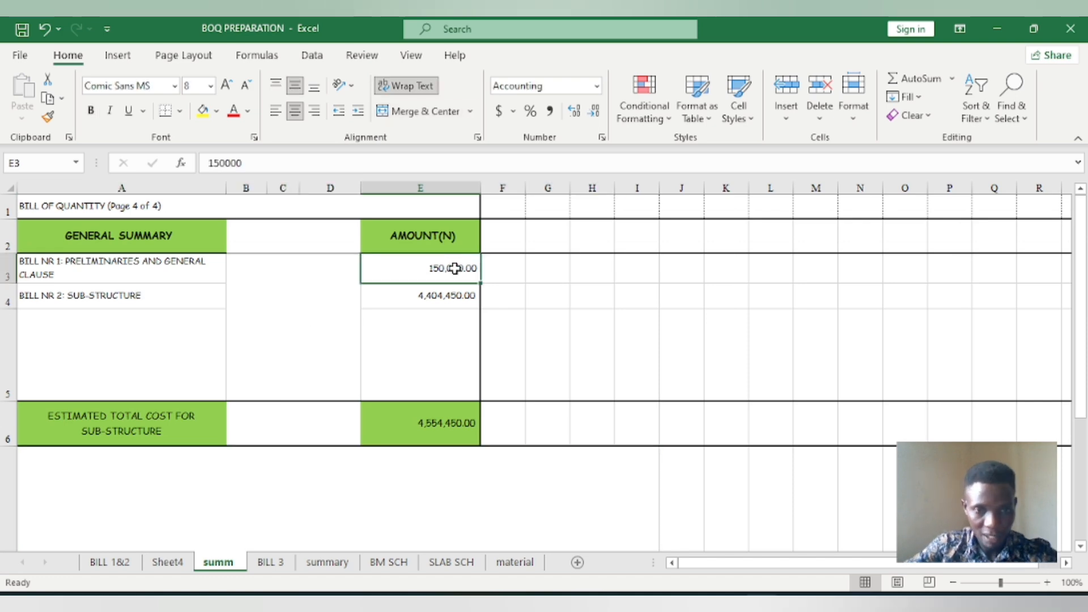
pyautogui.write('5')
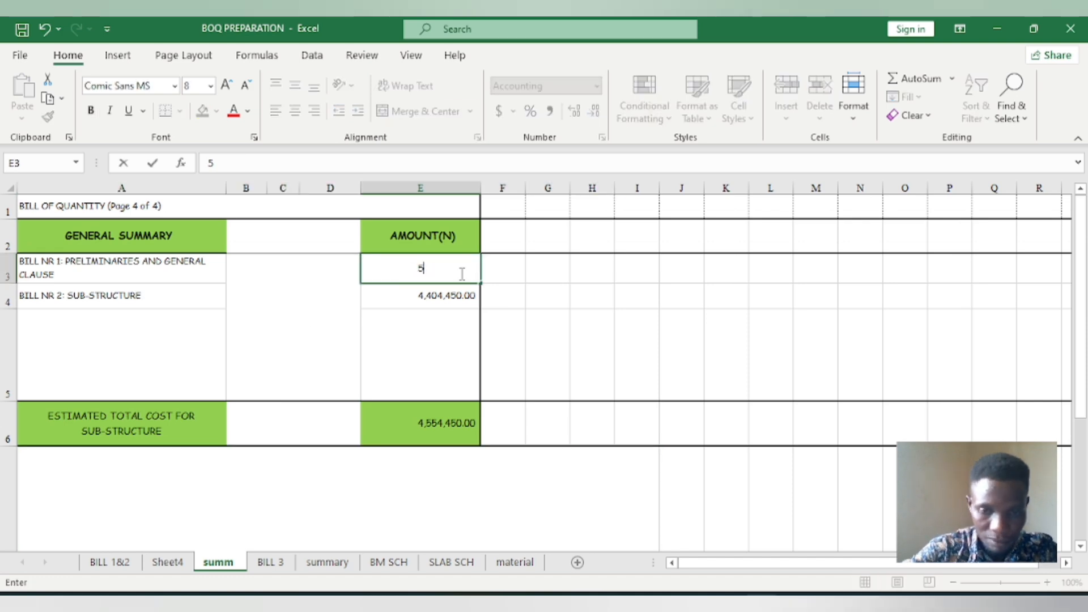
pyautogui.write('00,00')
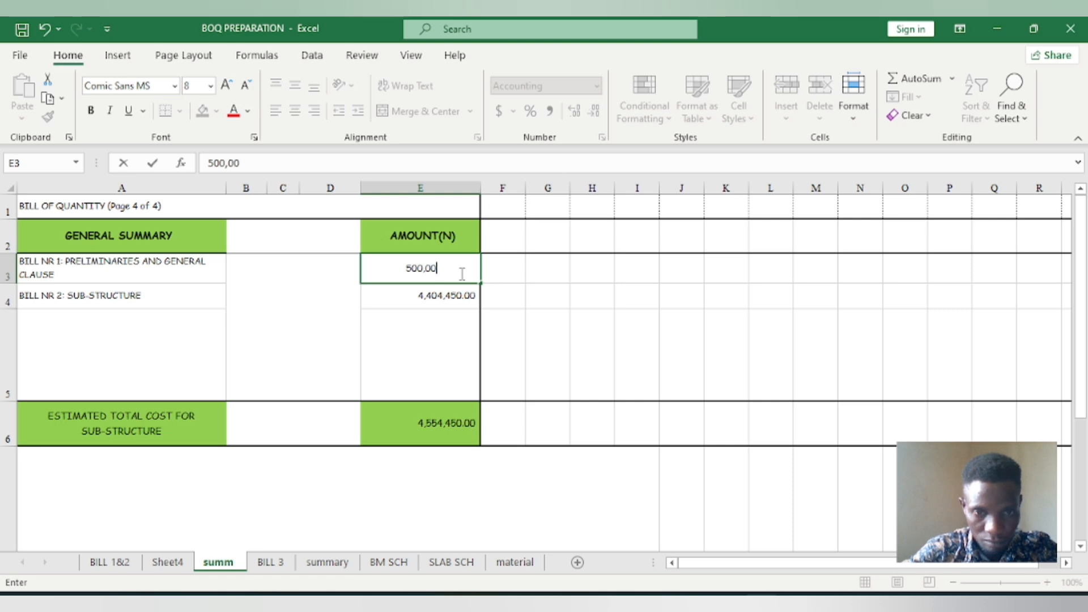
pyautogui.write('0')
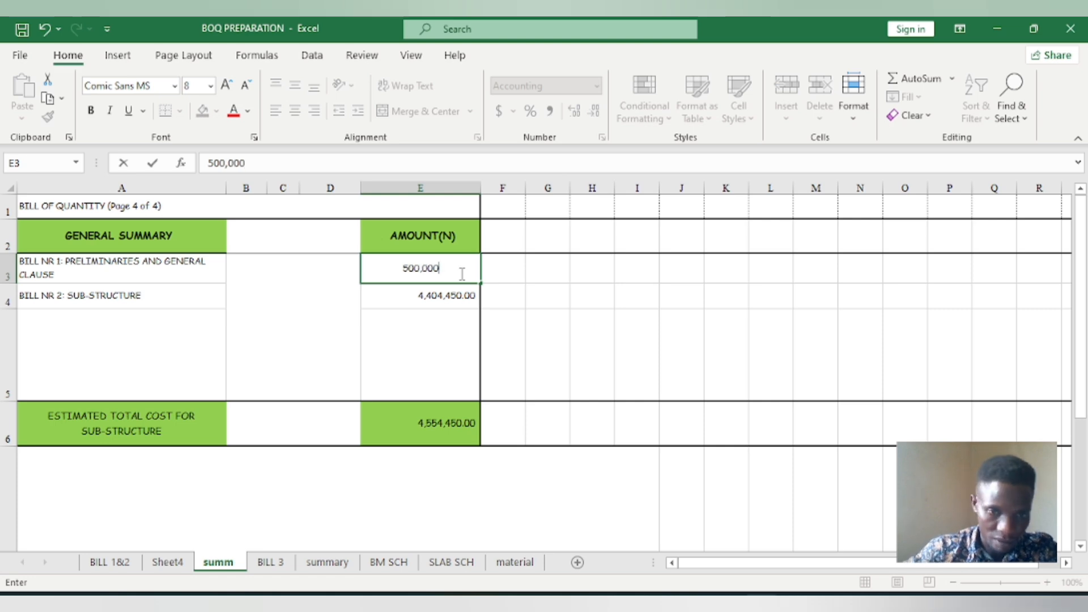
# Look up the Bill Nr. 2 carried-to-summary total on Sheet4 and enter 3,307,345 as the sub-structure amount in E4 of summ.
pyautogui.click(436, 295)
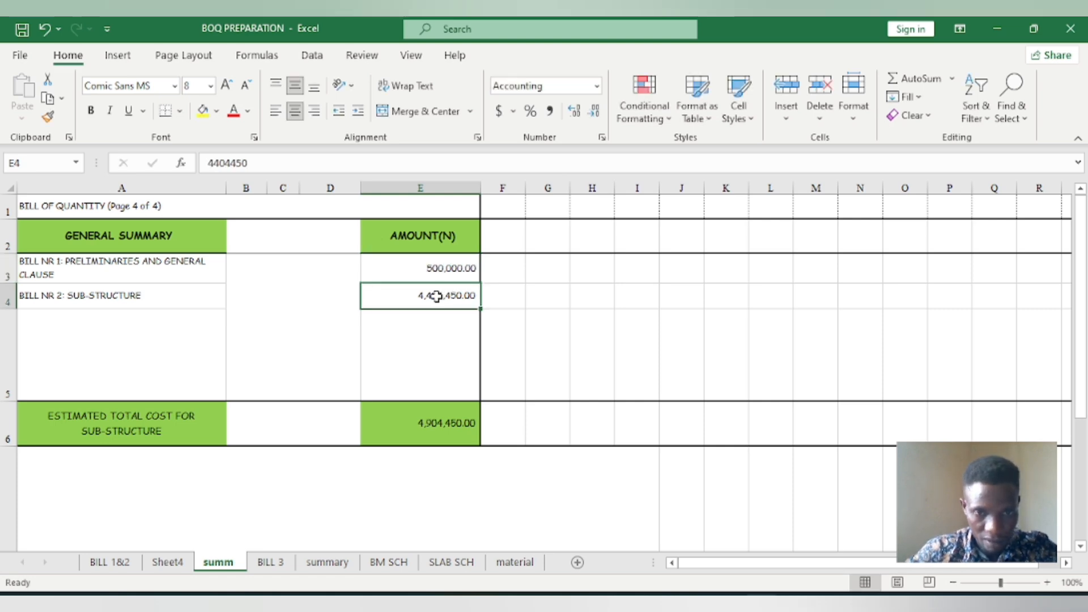
pyautogui.click(185, 563)
pyautogui.scroll(2, 199, 476)
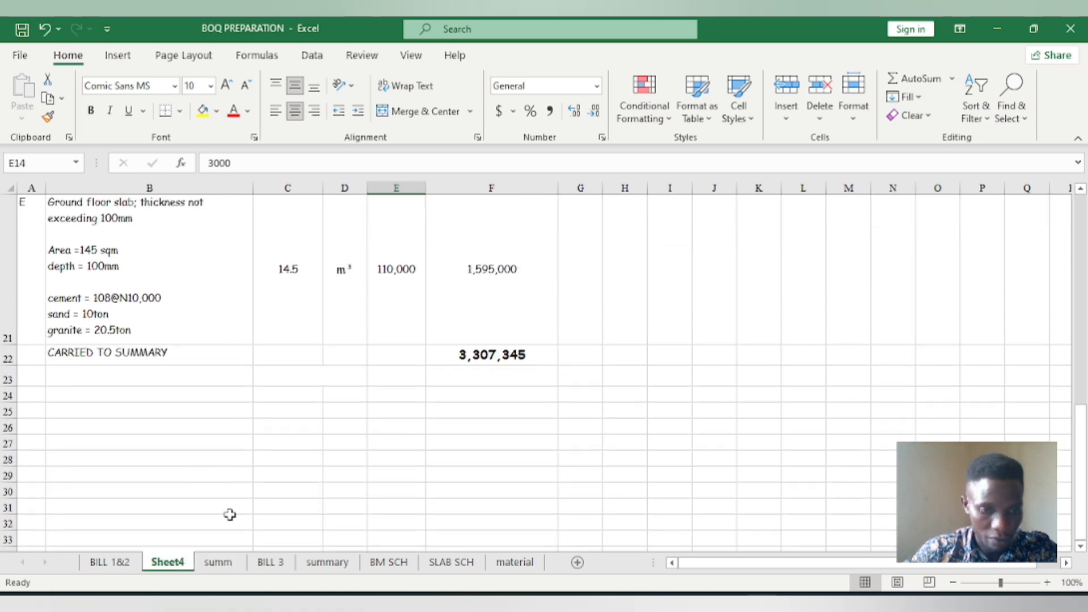
pyautogui.click(218, 561)
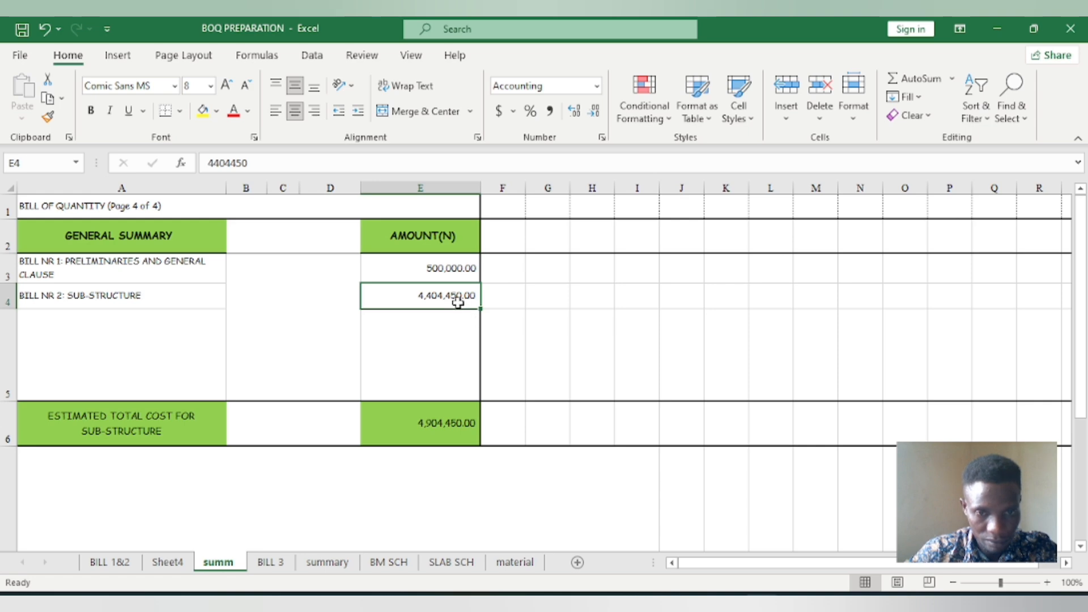
pyautogui.write('330')
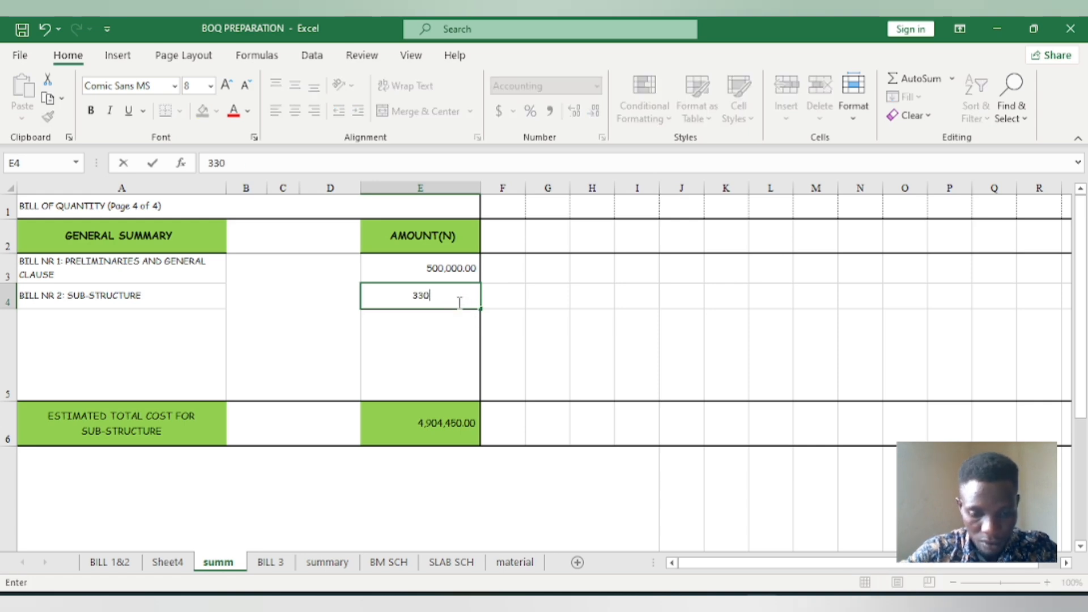
pyautogui.write('7345')
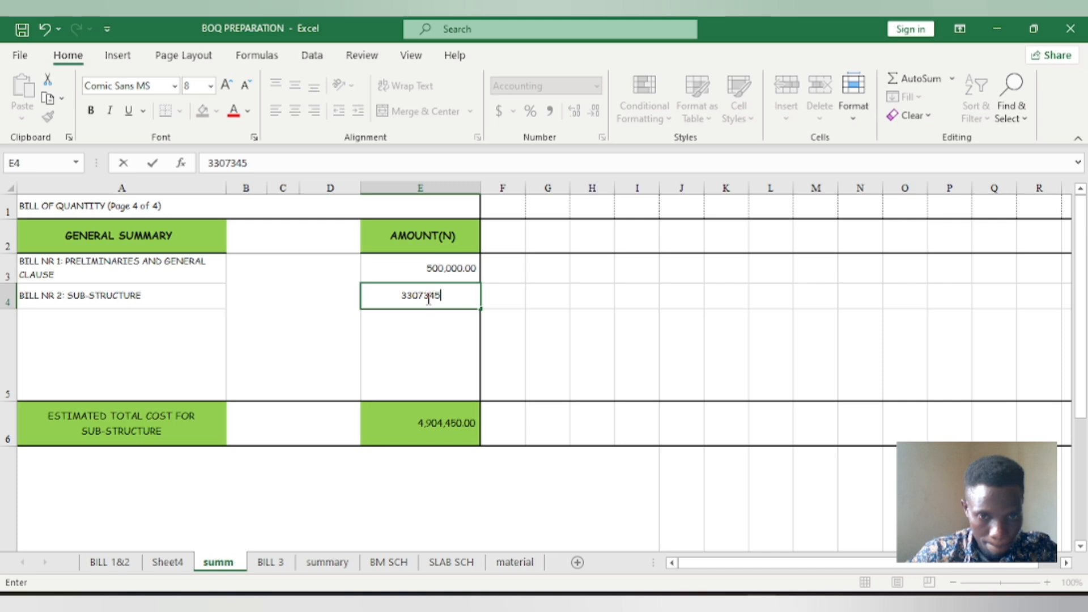
pyautogui.write(',')
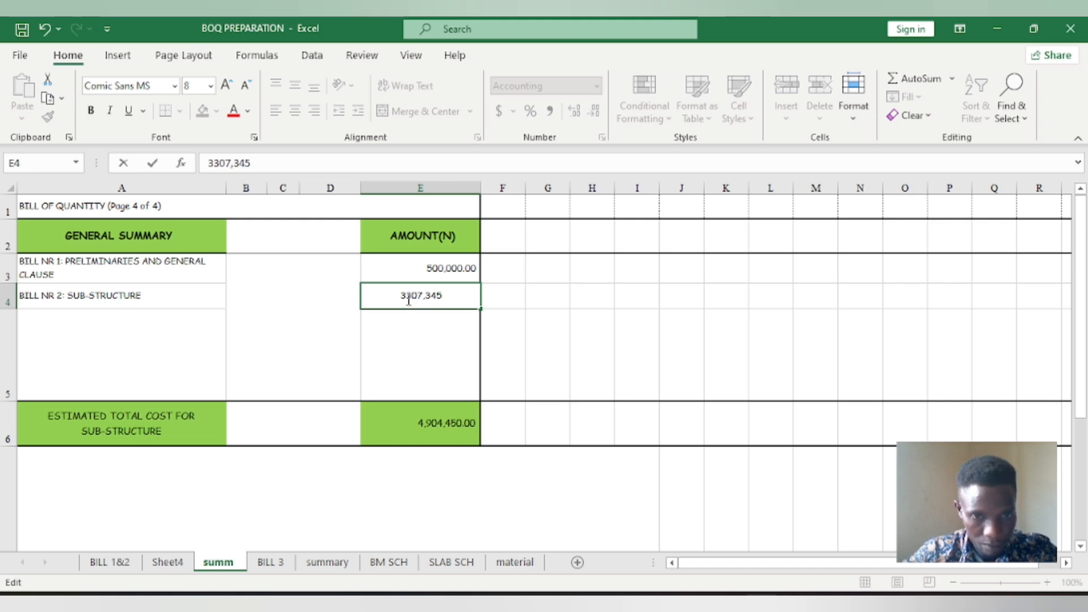
pyautogui.click(406, 295)
pyautogui.write(',')
pyautogui.click(621, 410)
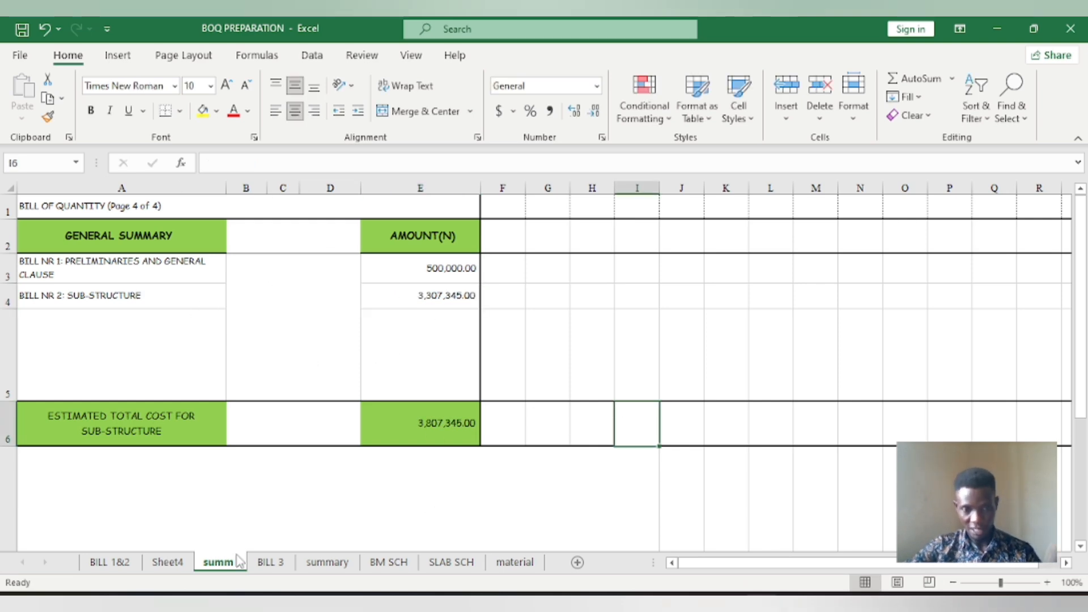
# Review the Sheet4 bill from the preliminaries through the foundation items and ground floor slab to the Bill Nr. 2 carried-to-summary row.
pyautogui.click(167, 562)
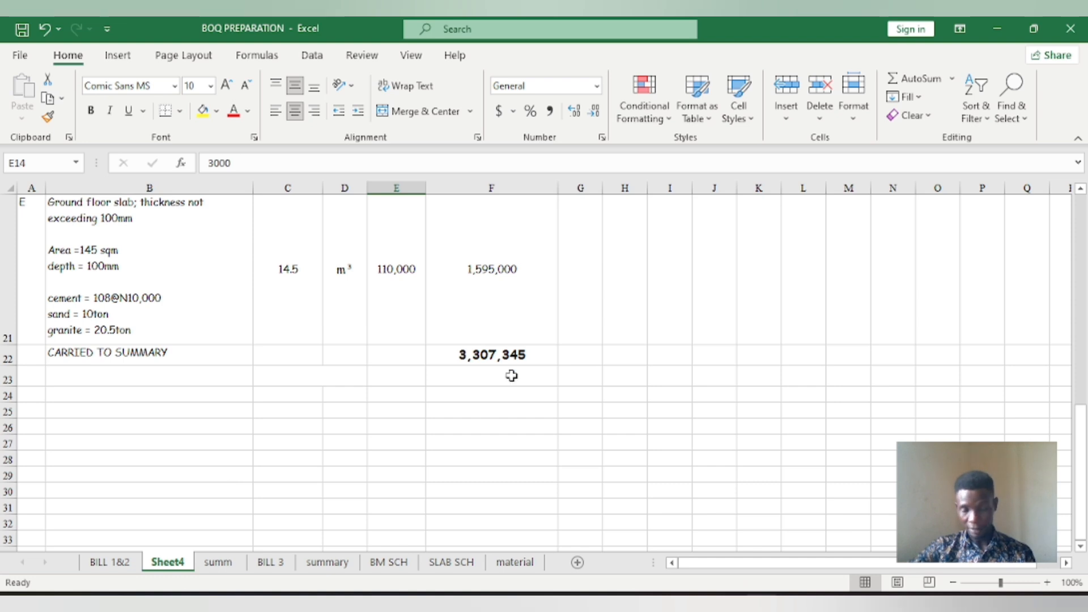
pyautogui.scroll(7, 406, 399)
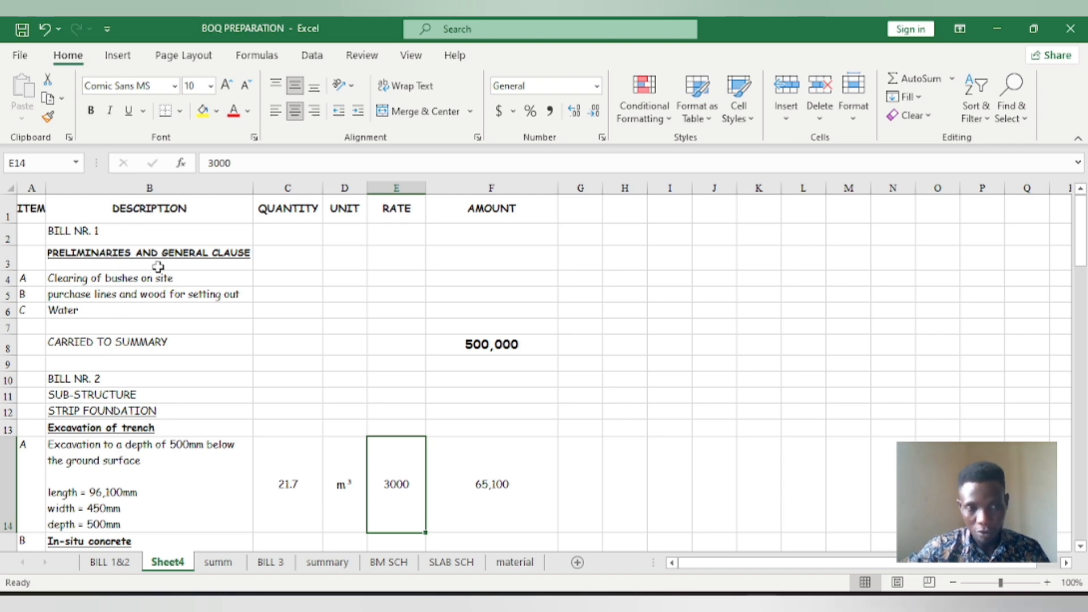
pyautogui.scroll(-1, 167, 266)
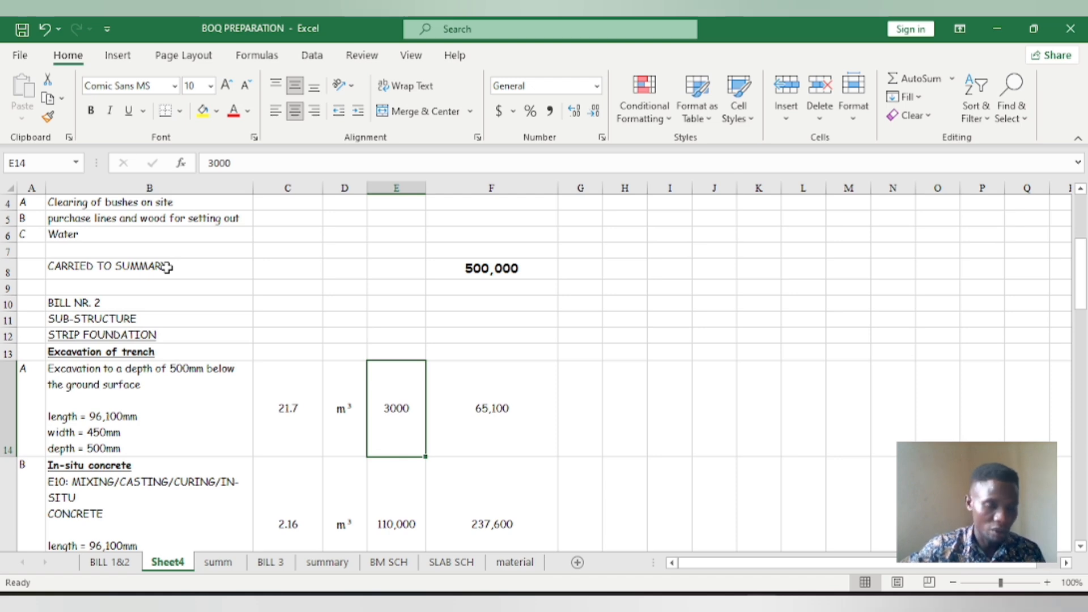
pyautogui.scroll(-1, 164, 305)
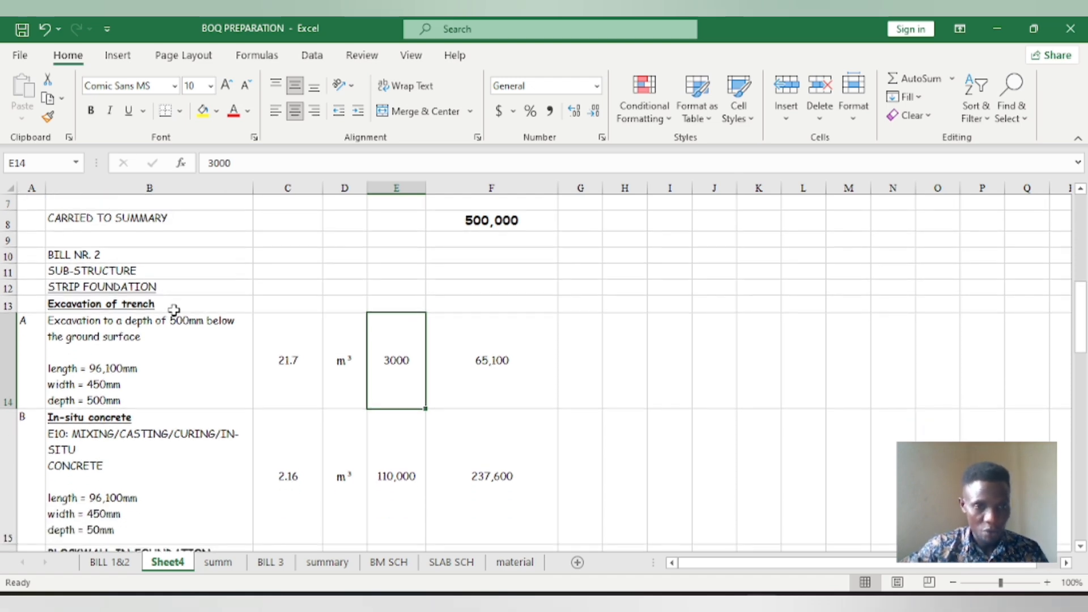
pyautogui.scroll(-1, 211, 306)
pyautogui.scroll(1, 164, 311)
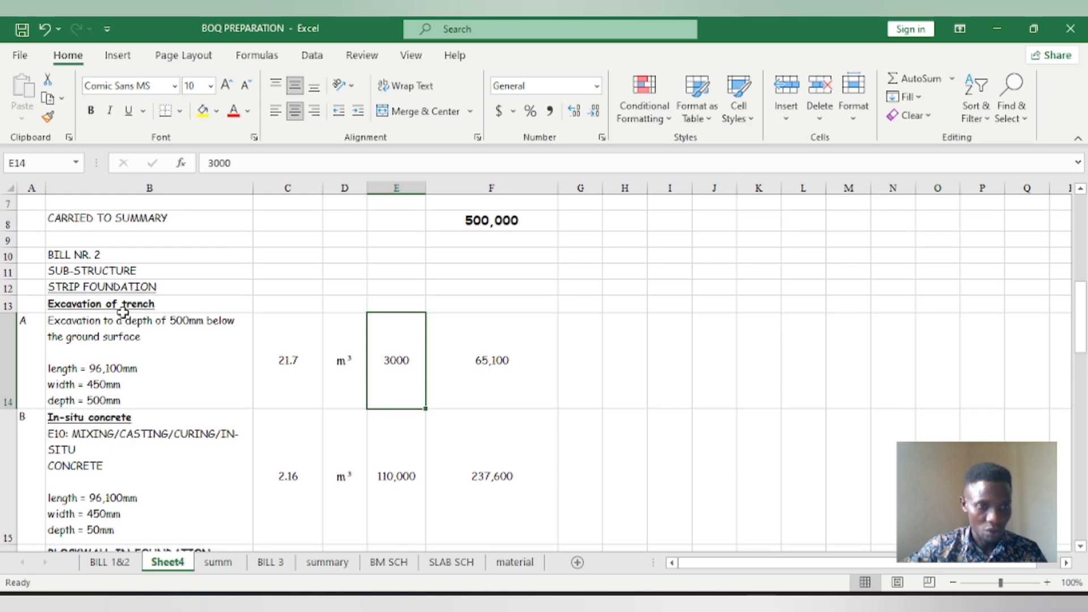
pyautogui.scroll(-1, 123, 313)
pyautogui.scroll(-1, 122, 313)
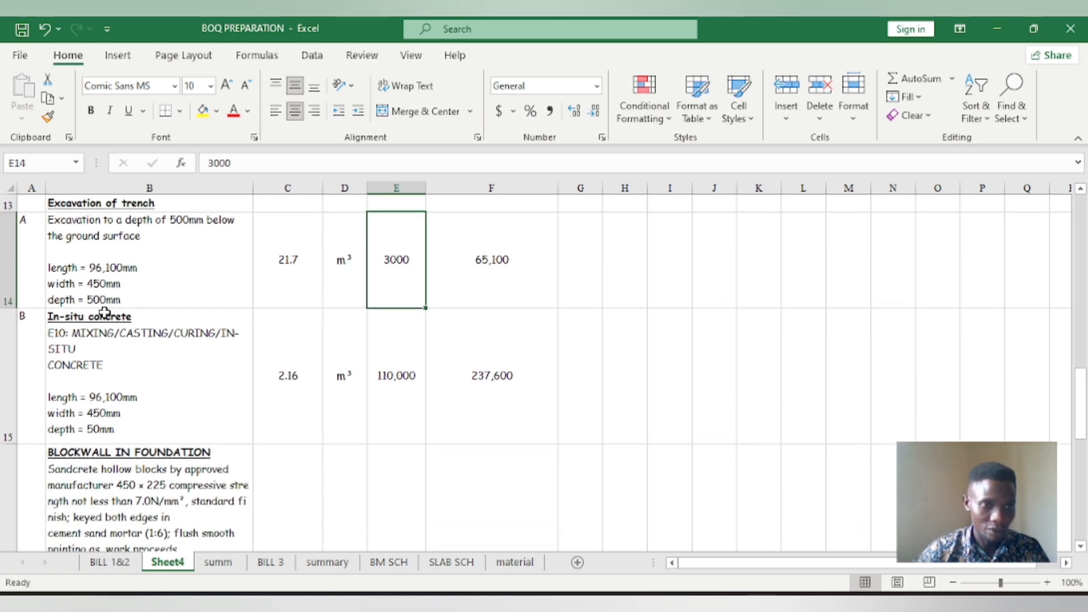
pyautogui.scroll(-1, 105, 313)
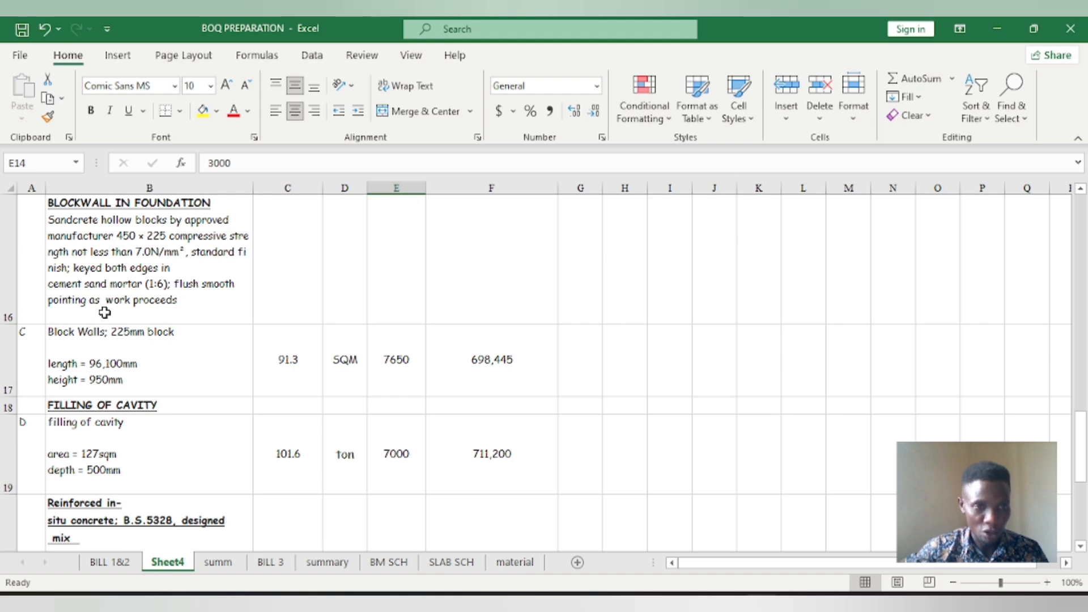
pyautogui.scroll(-1, 105, 313)
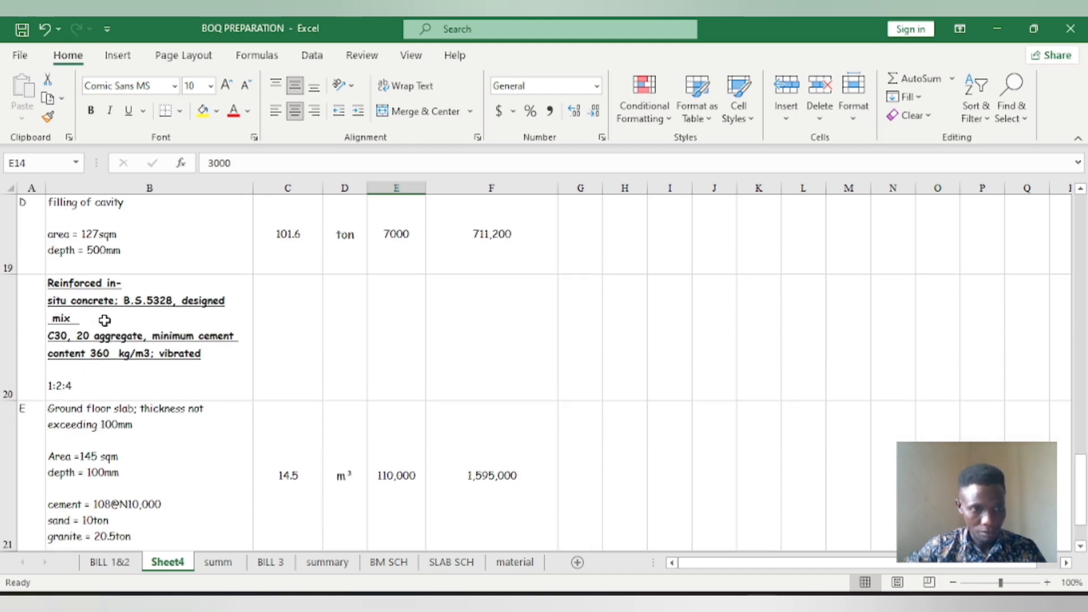
pyautogui.scroll(-1, 105, 319)
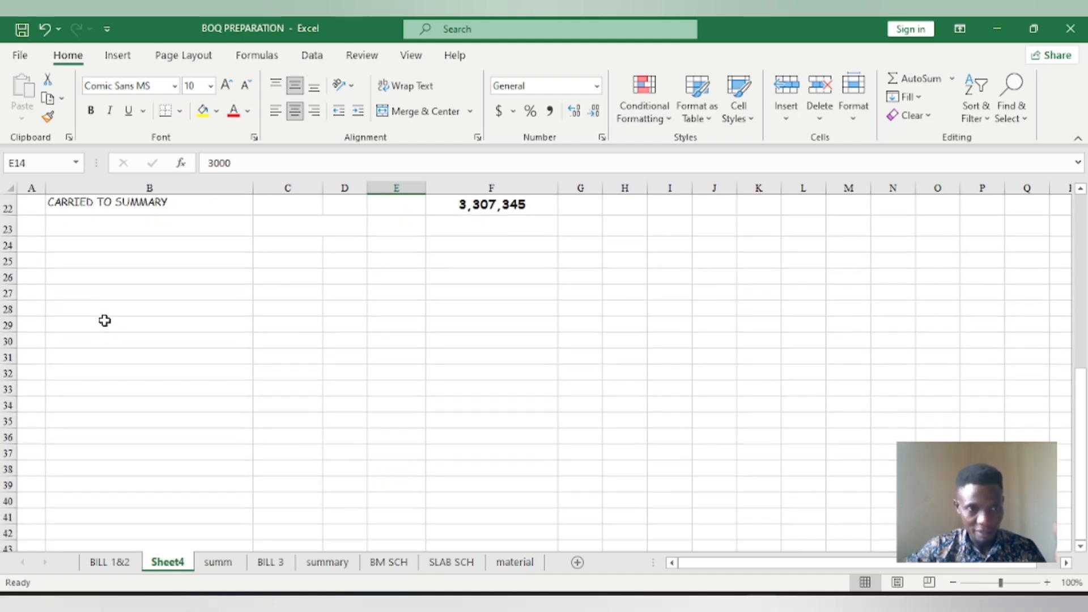
pyautogui.scroll(1, 104, 318)
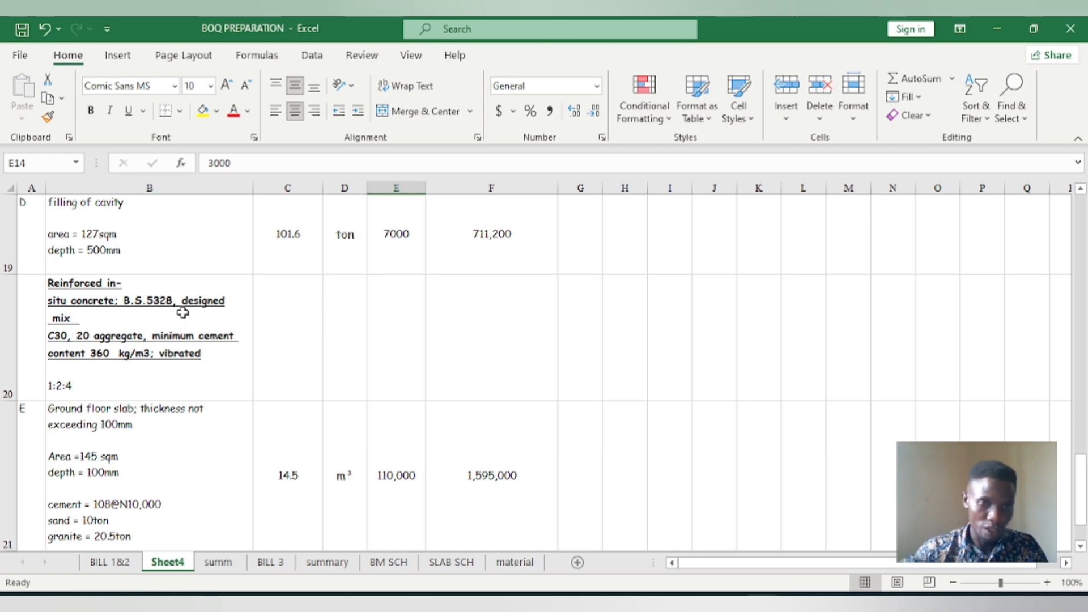
pyautogui.scroll(-1, 327, 301)
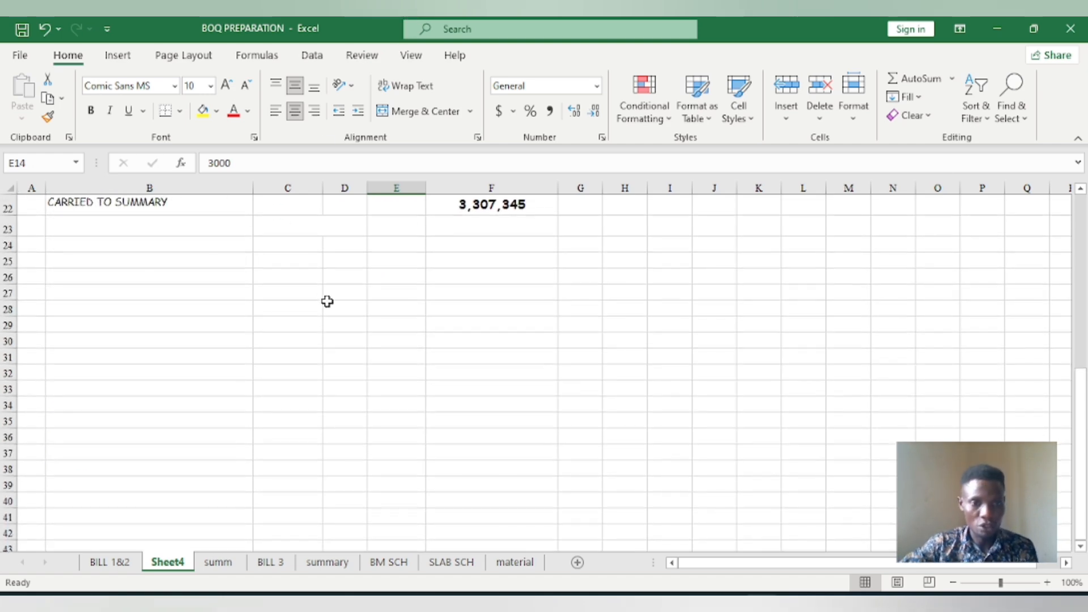
pyautogui.scroll(1, 327, 303)
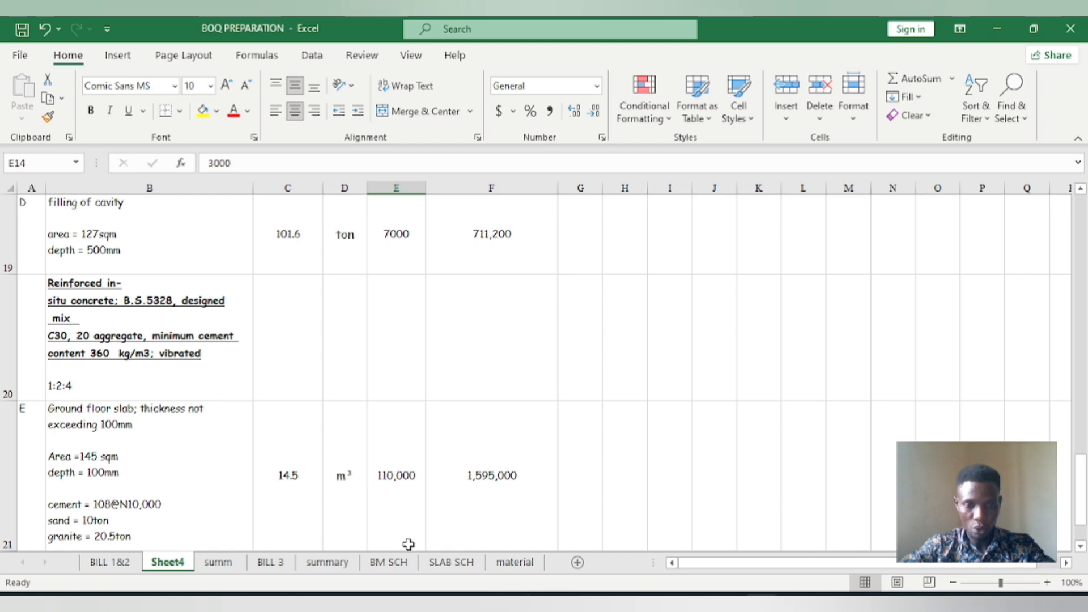
# Switch to the site drawings PDF in the browser and go back from the foundation section to the floor plan on page 2.
pyautogui.click(725, 594)
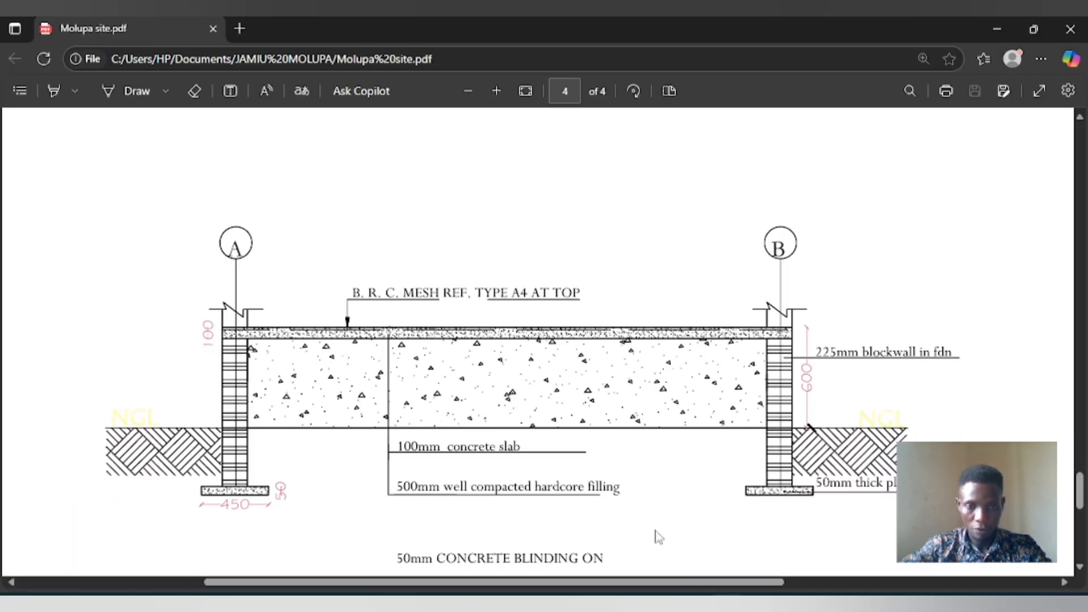
pyautogui.scroll(10, 505, 418)
pyautogui.scroll(10, 504, 421)
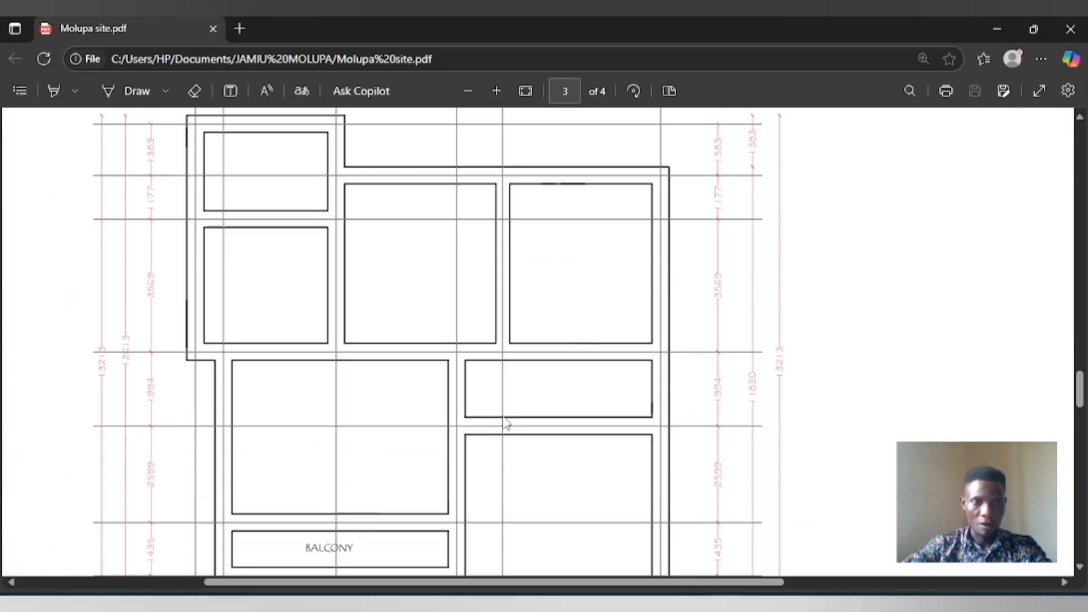
pyautogui.scroll(8, 506, 423)
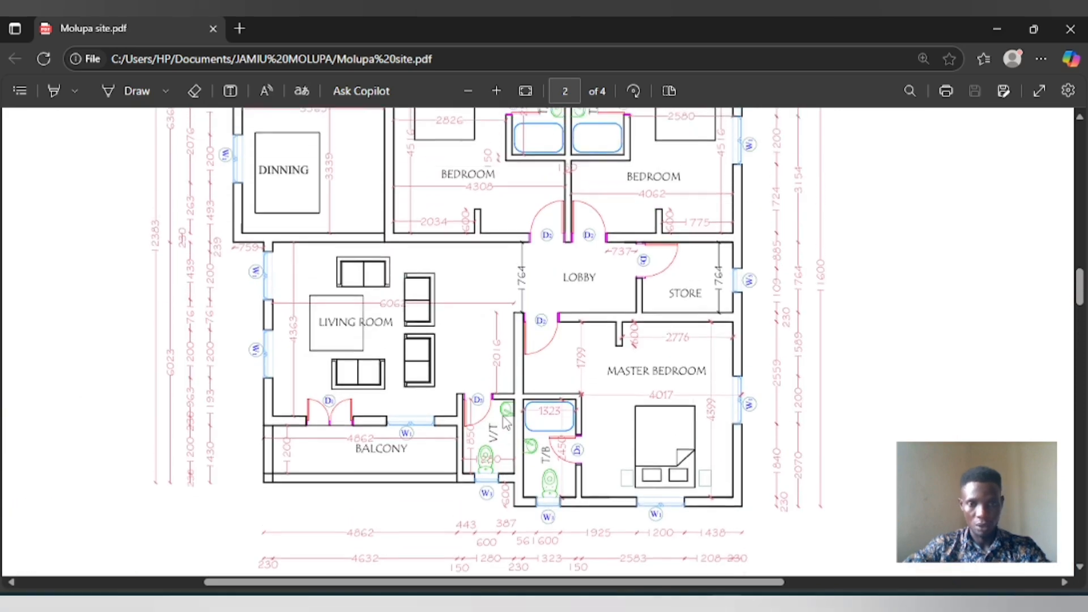